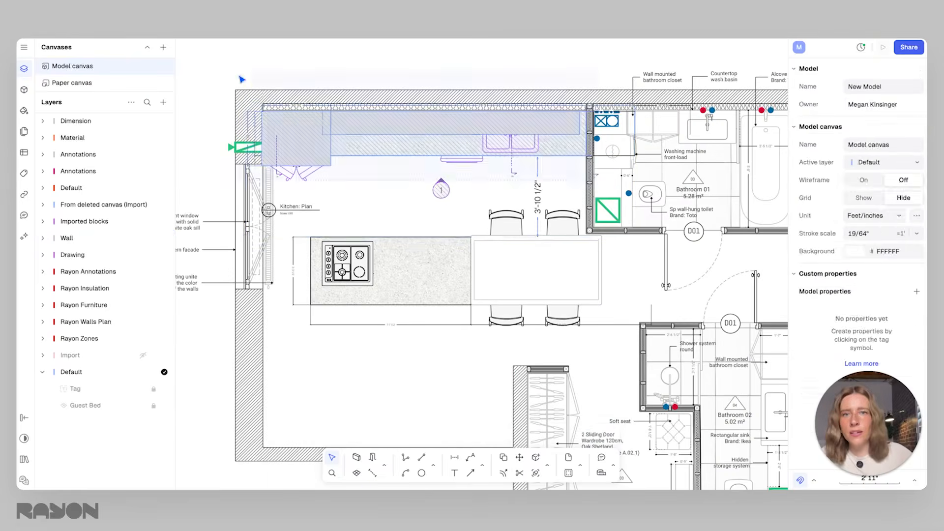
Step: Mirror the kitchen cabinet run along the upper wall so the tall cabinet stands at the bathroom end
drag(553, 148, 516, 148)
click(337, 159)
drag(347, 146, 452, 153)
scroll(379, 264, down, 2)
click(379, 264)
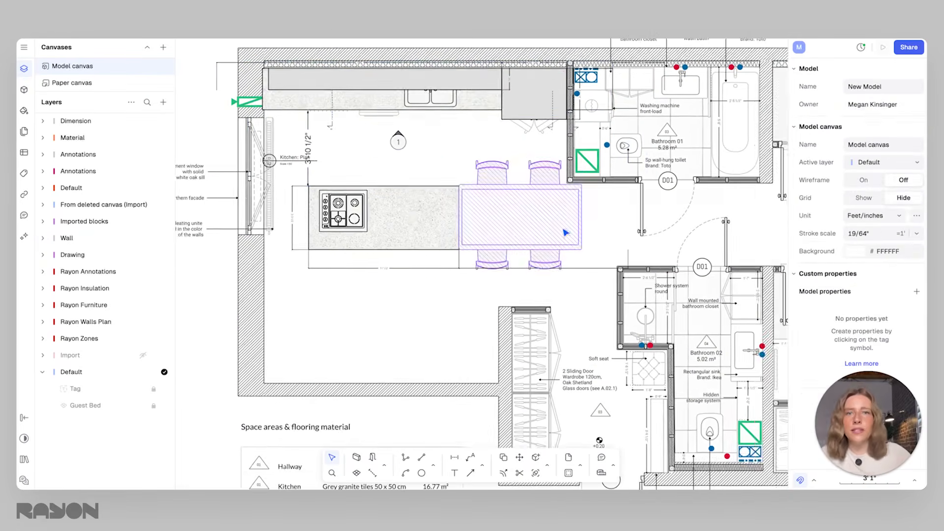
click(548, 147)
click(460, 168)
click(409, 146)
scroll(410, 145, down, 2)
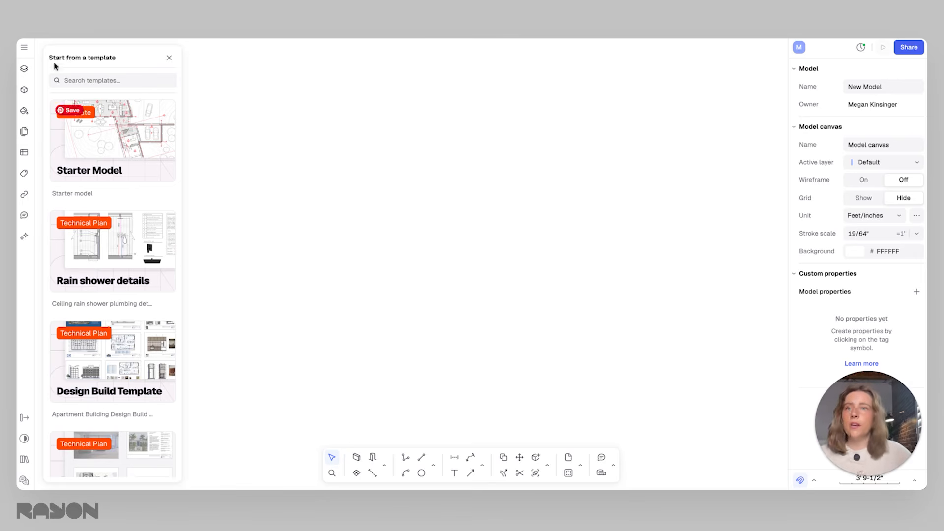
Step: Import the file "kitchen DWG.dwg" from the Desktop, leaving hidden layers, empty layers and unused blocks out
click(23, 48)
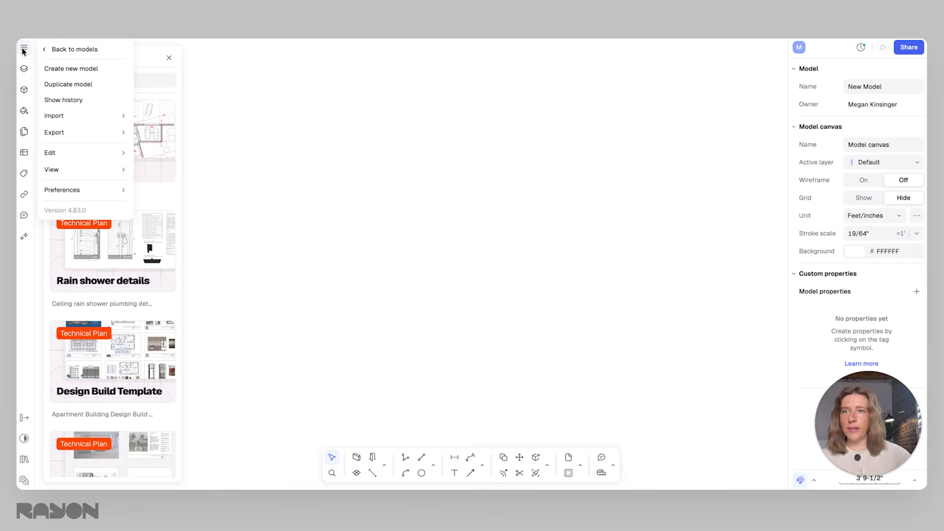
mouse_move(118, 116)
click(177, 150)
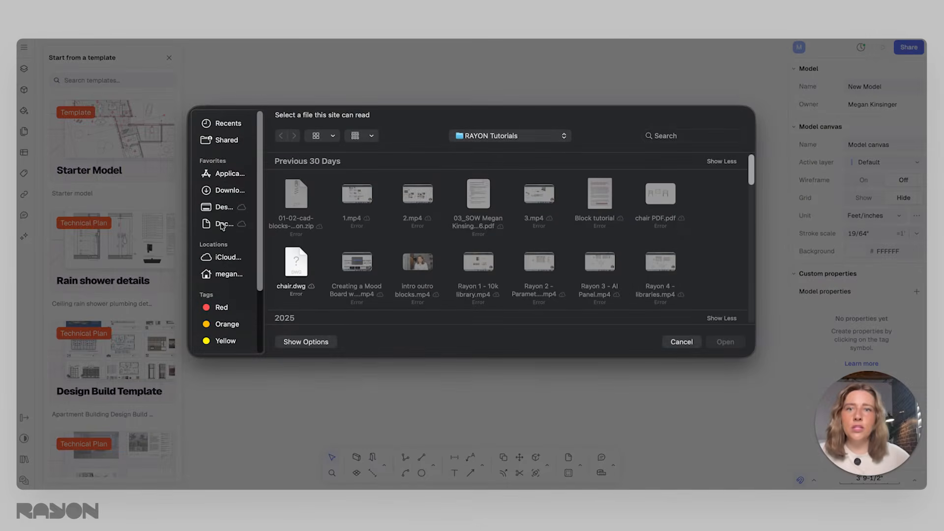
click(225, 208)
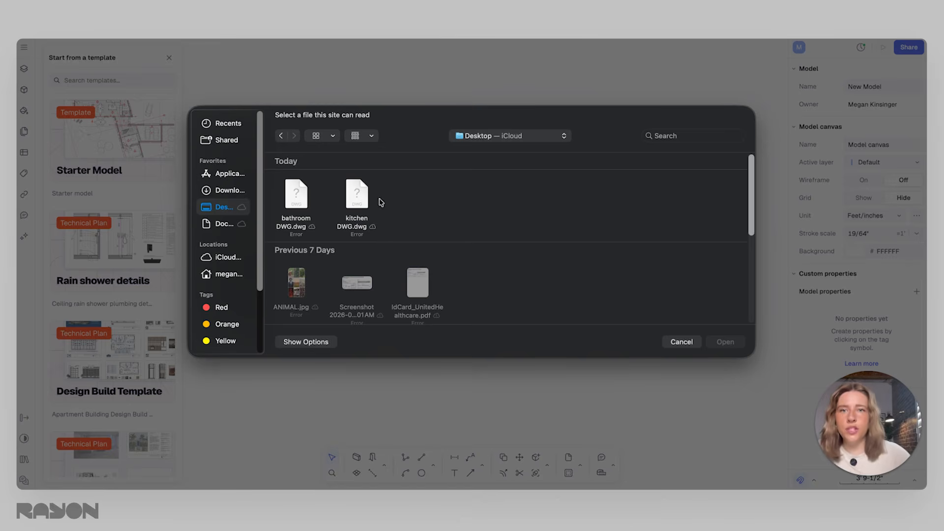
click(358, 196)
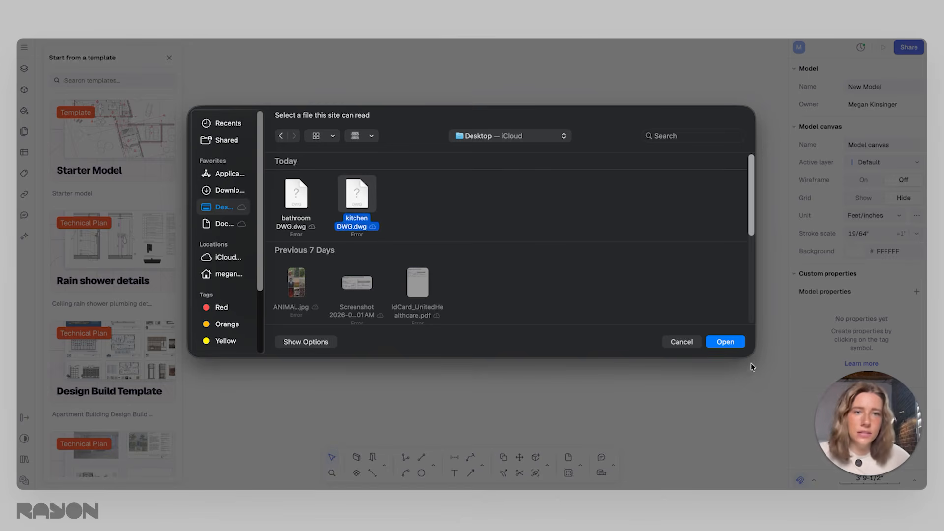
click(725, 343)
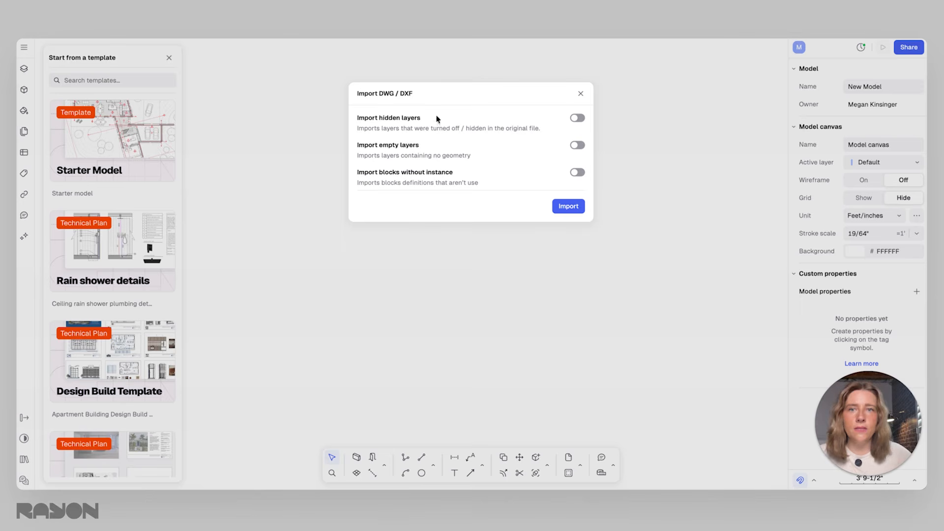
click(574, 211)
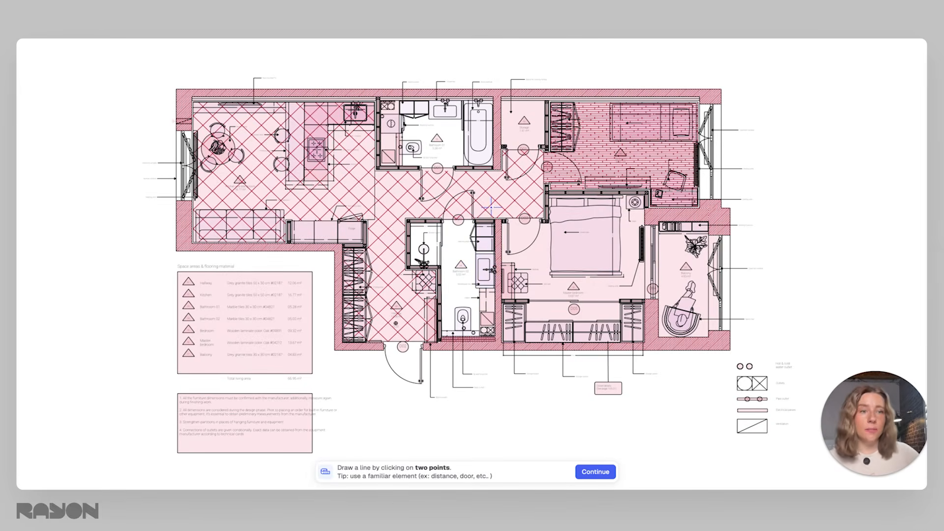
Step: Set the import unit to Centimeters using the D02 door opening as reference, and insert the plan at a picked point
mouse_move(494, 208)
middle_down()
mouse_move(550, 210)
mouse_move(502, 199)
middle_up()
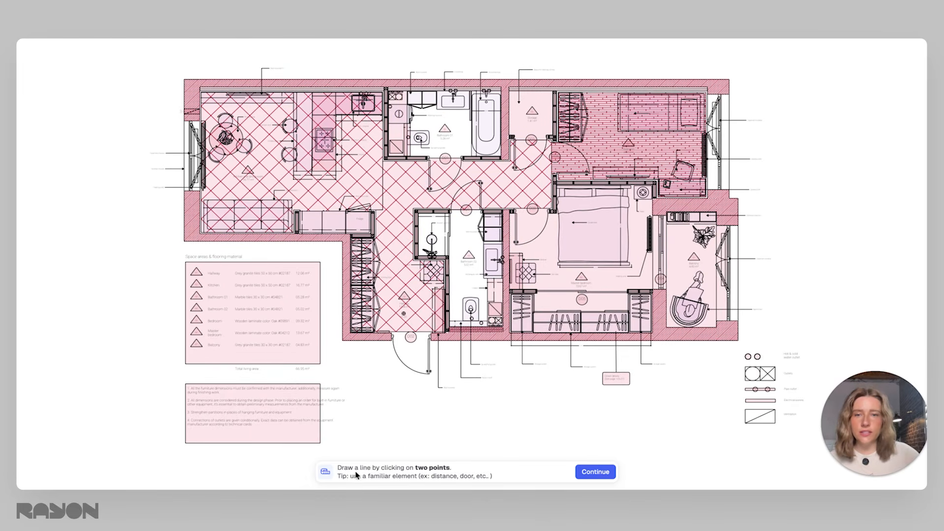
scroll(397, 338, up, 5)
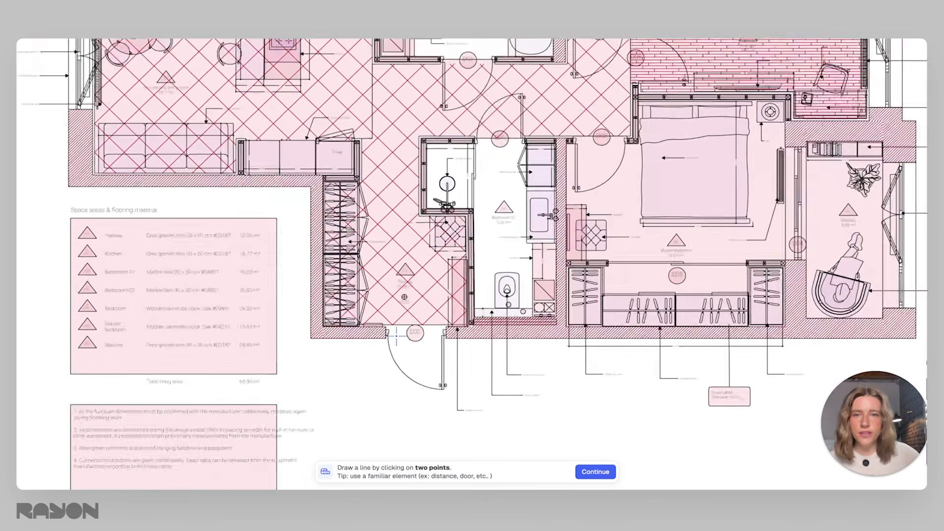
click(380, 322)
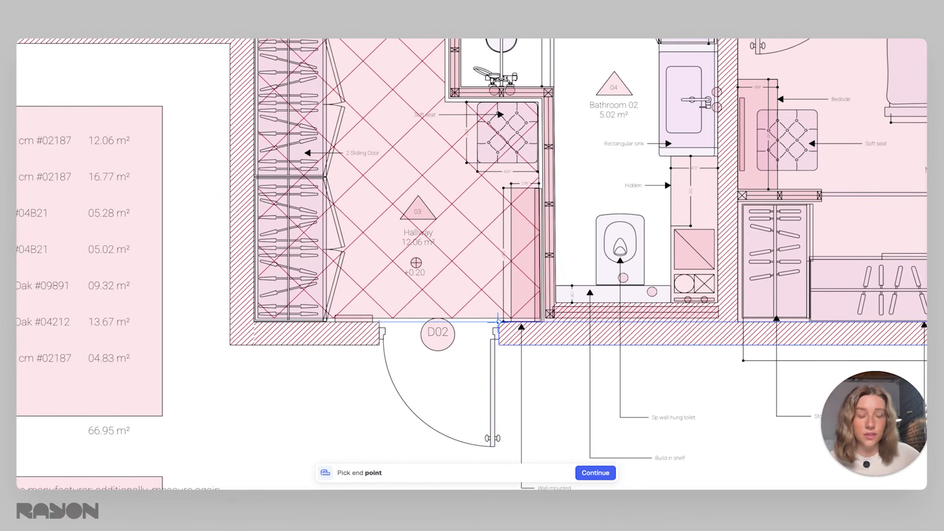
click(498, 322)
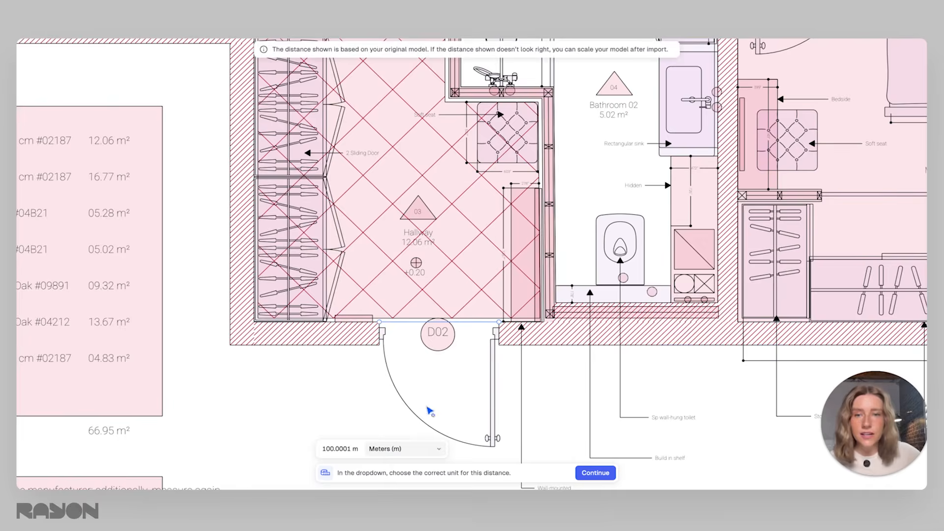
scroll(478, 334, up, 3)
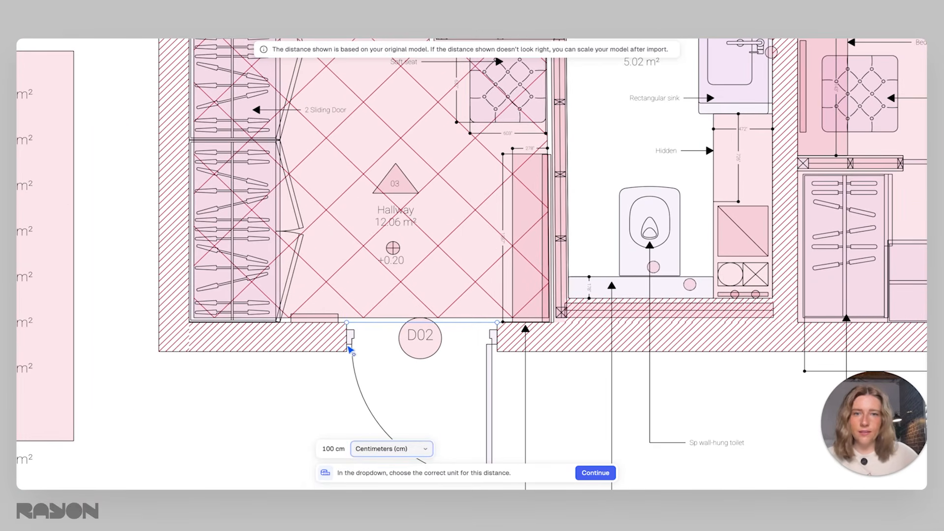
click(595, 473)
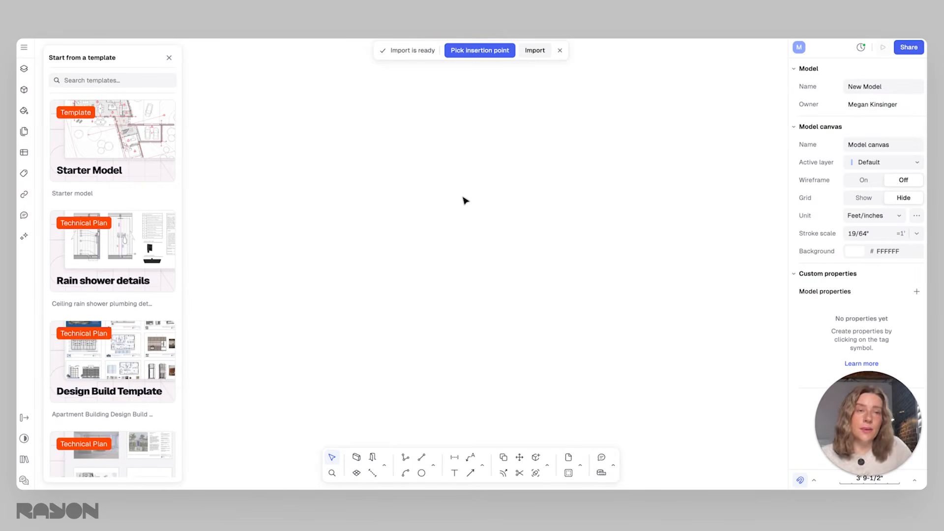
click(488, 51)
click(388, 268)
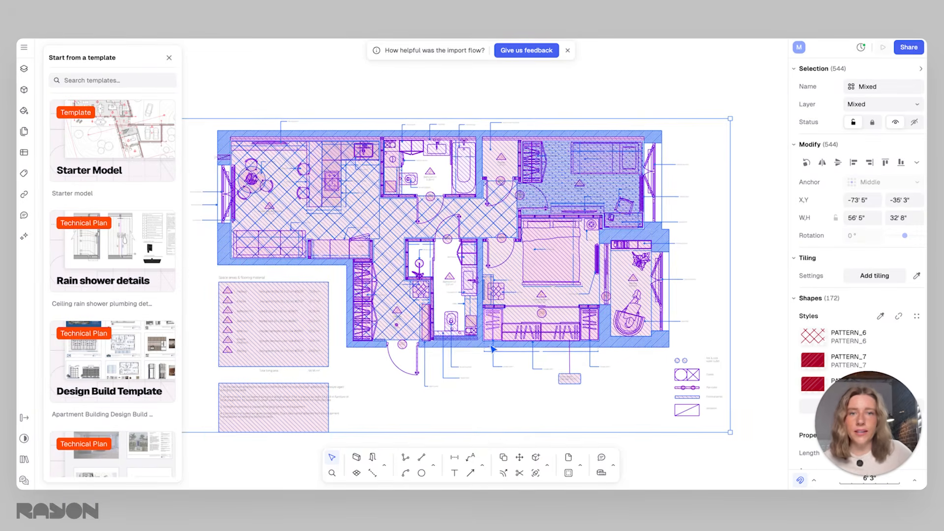
Step: Check the imported scale by dimensioning the D02 door opening between its two wall corners
scroll(397, 343, up, 10)
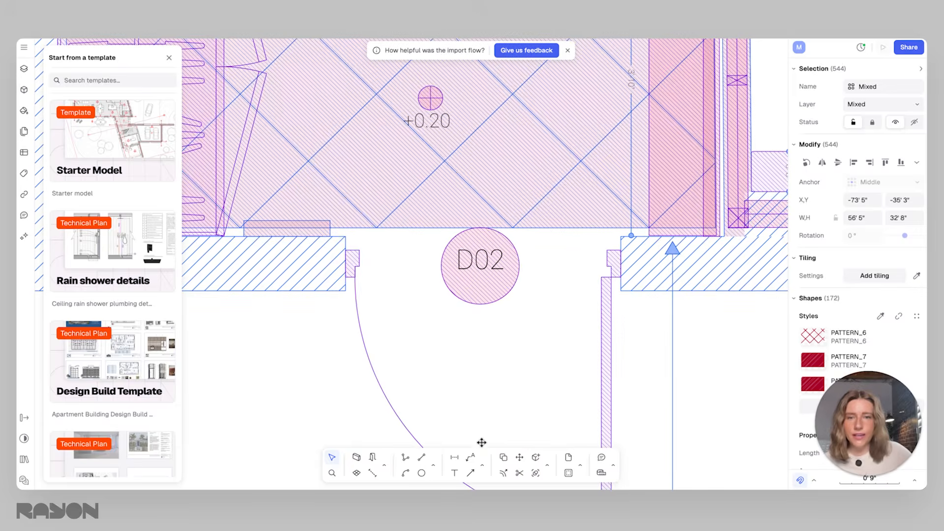
click(454, 457)
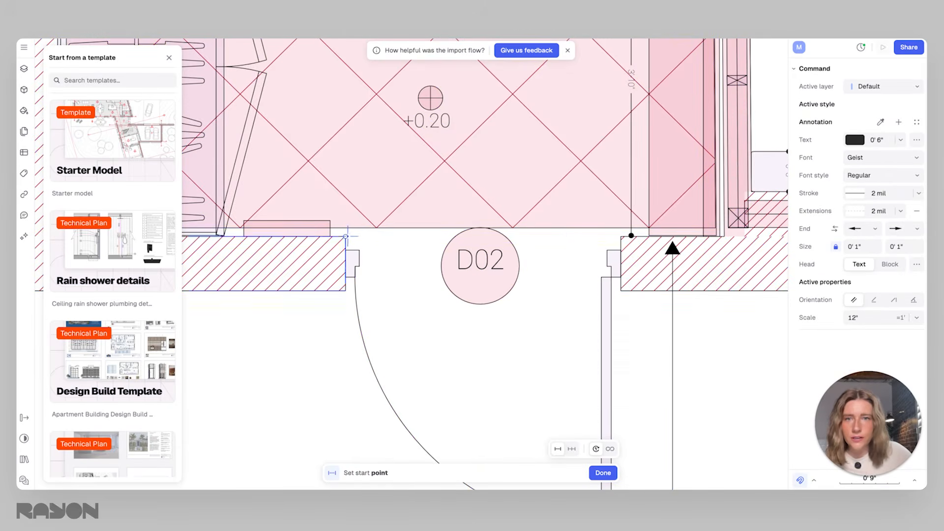
click(347, 236)
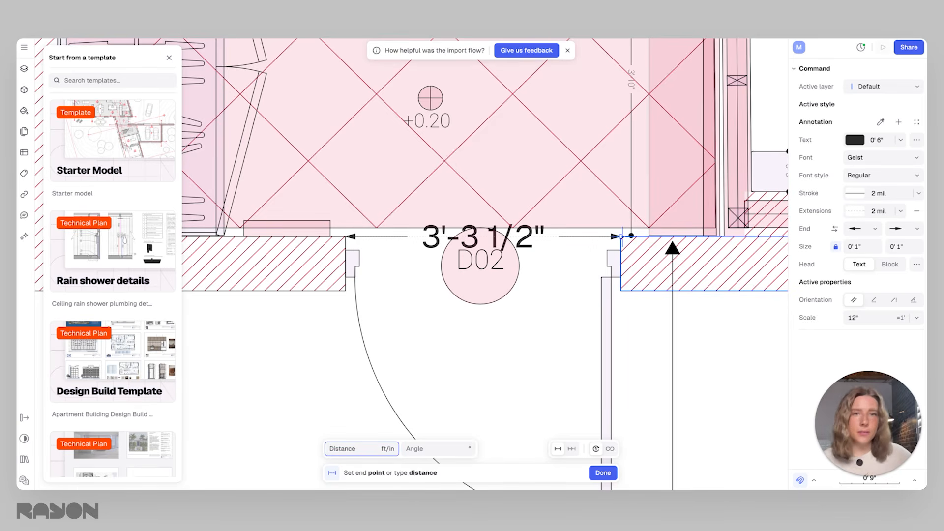
click(621, 236)
key(ctrl+a)
scroll(562, 238, down, 8)
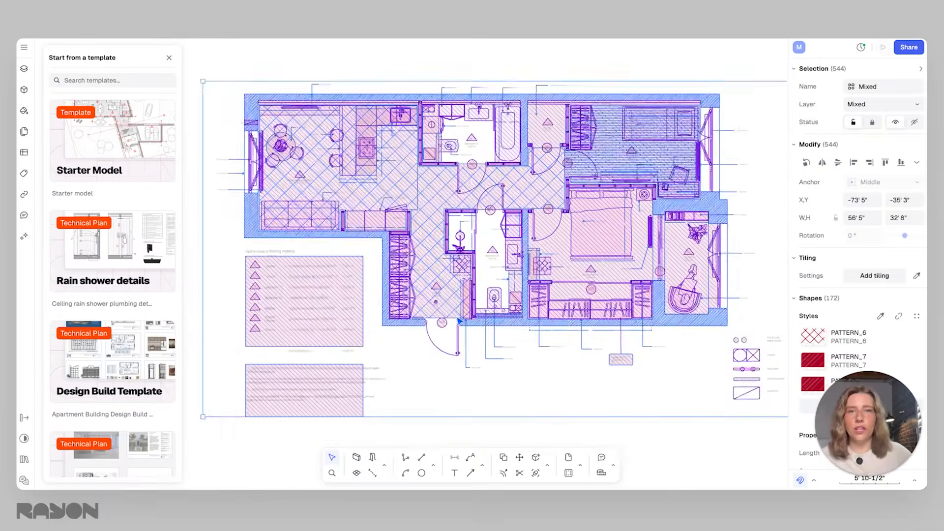
Step: Try moving the exterior wall with the kitchen window away from the plan, and undo the move
click(459, 320)
scroll(446, 200, up, 3)
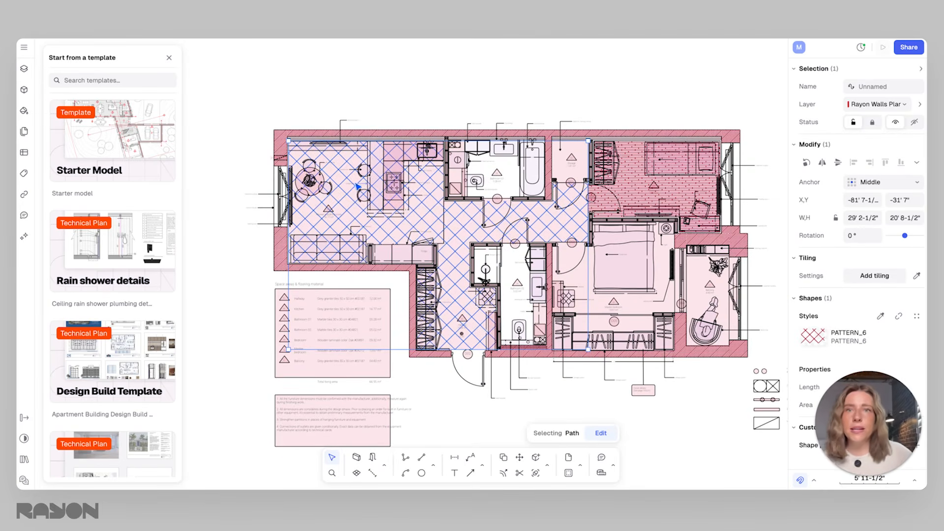
middle_drag(417, 197, 426, 202)
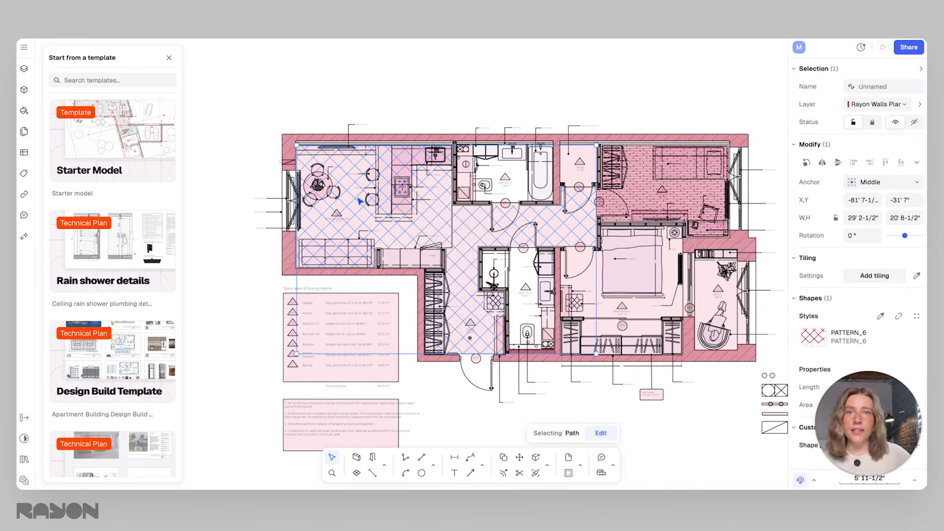
click(287, 147)
middle_drag(287, 147, 296, 172)
scroll(295, 172, up, 3)
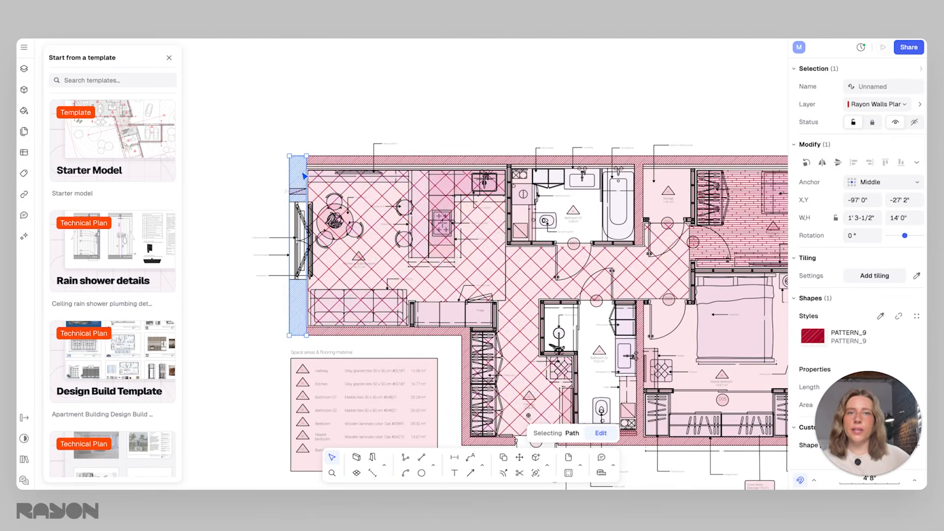
drag(304, 177, 218, 174)
key(ctrl+z)
Step: Try moving the long exterior wall above the kitchen upward, and undo the move
click(403, 161)
drag(402, 161, 397, 145)
key(ctrl+z)
Step: Try moving the kitchen and hallway floor hatch sideways, and undo the move
middle_drag(504, 220, 425, 207)
scroll(426, 208, down, 1)
click(307, 213)
mouse_move(308, 213)
mouse_down()
mouse_move(435, 280)
mouse_move(504, 200)
mouse_up()
key(ctrl+z)
mouse_move(388, 230)
middle_down()
mouse_move(415, 215)
mouse_move(407, 220)
middle_up()
scroll(415, 215, down, 1)
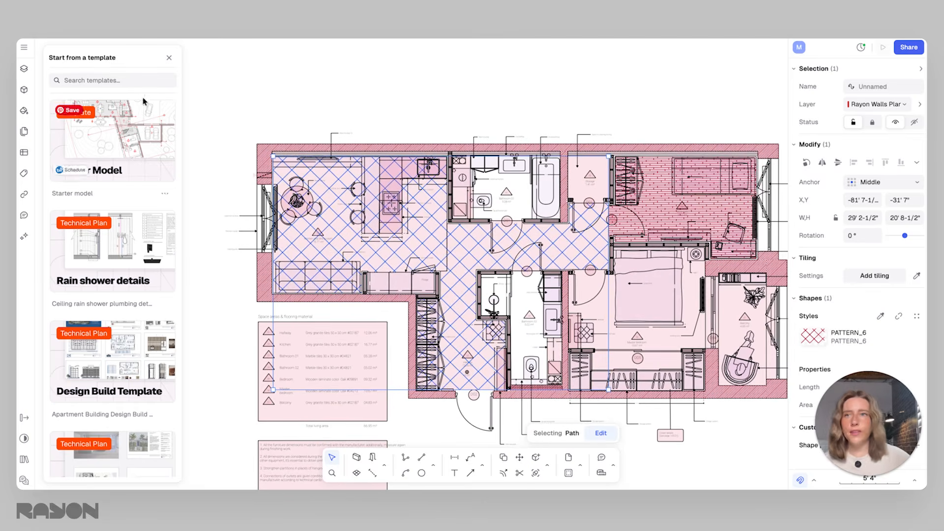
Step: Show the model's layers, expand the Import layer to review its sublayers, and clear the selection
click(23, 70)
click(45, 123)
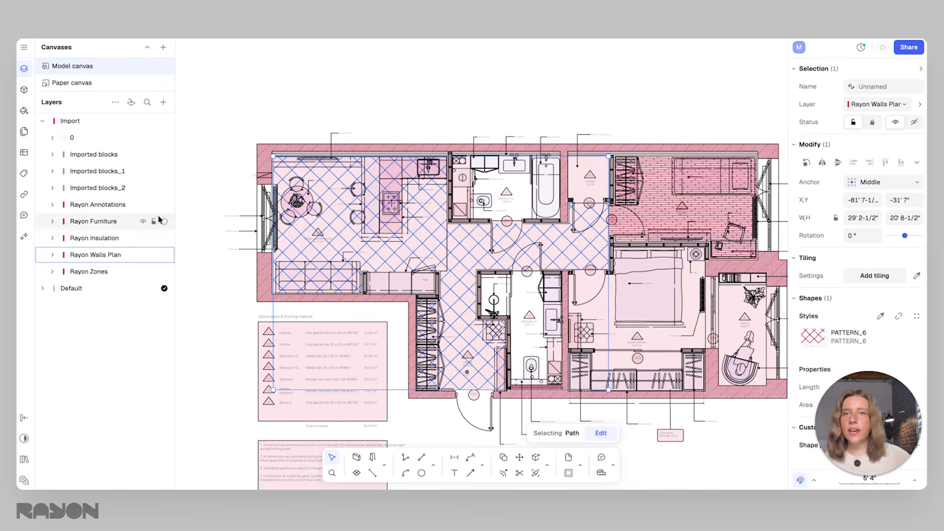
key(Escape)
middle_drag(426, 218, 394, 214)
scroll(394, 214, down, 3)
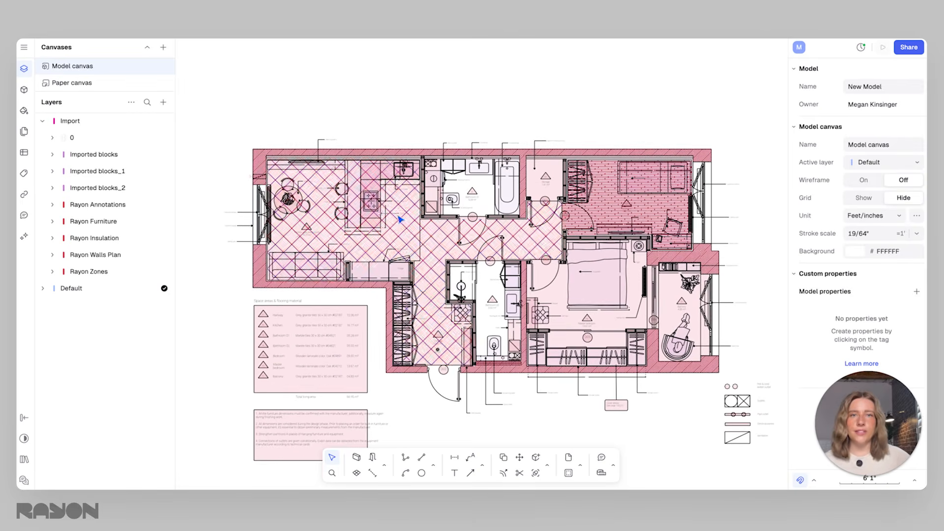
Step: Draw an L-shaped test wall 4 inches thick in the empty space beside the imported plan
click(358, 153)
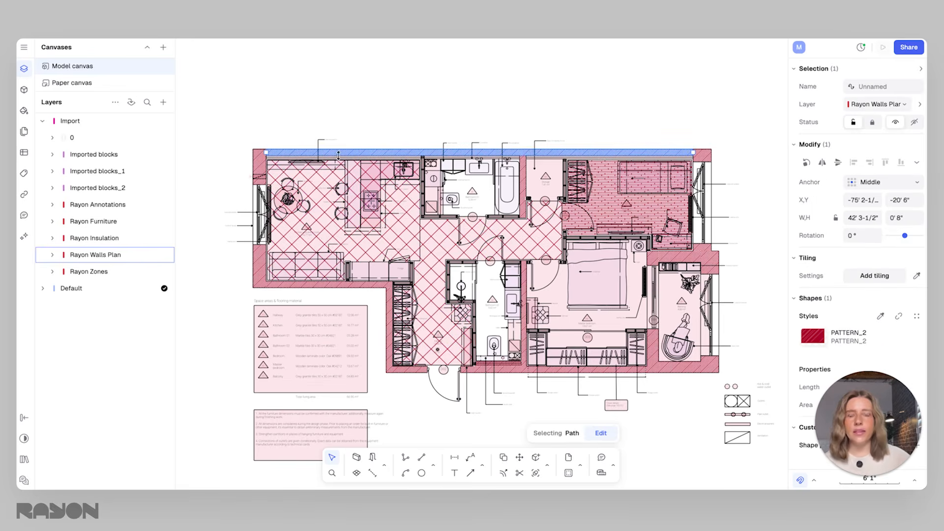
scroll(347, 393, left, 5)
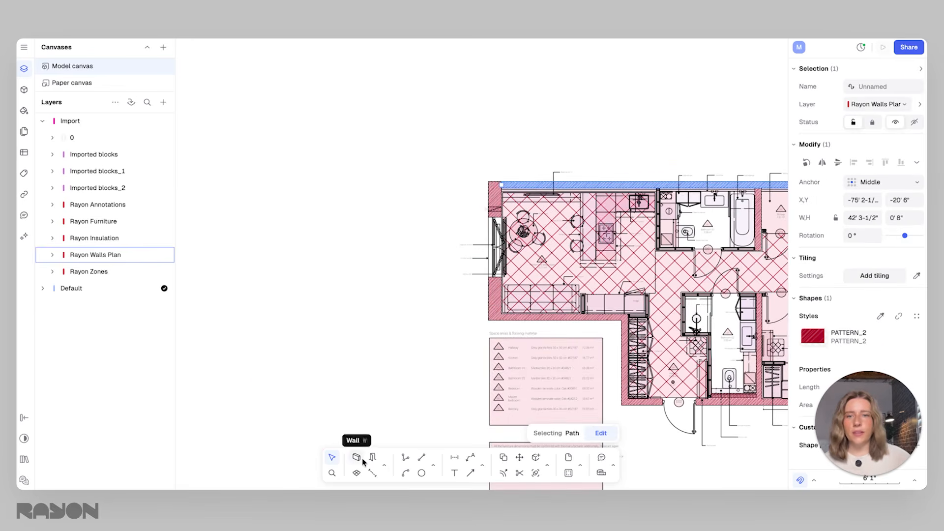
click(358, 457)
click(367, 220)
click(368, 299)
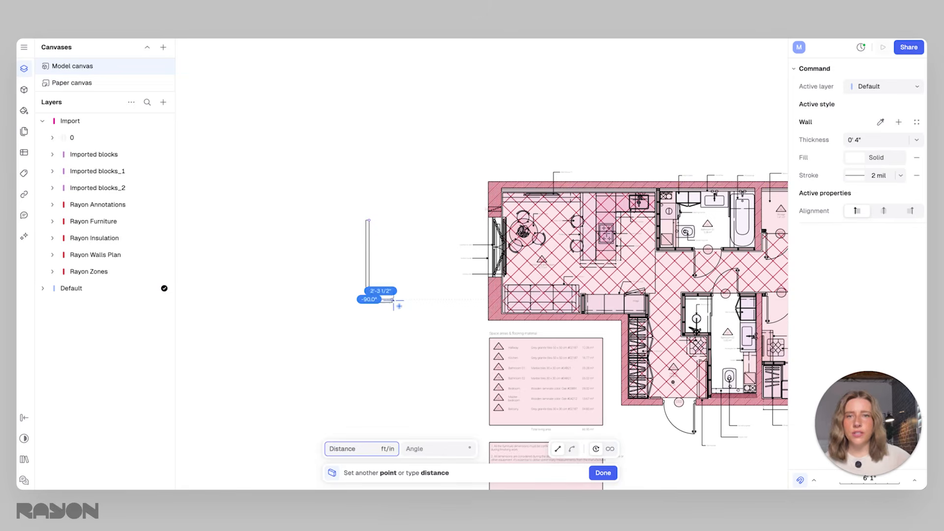
click(427, 300)
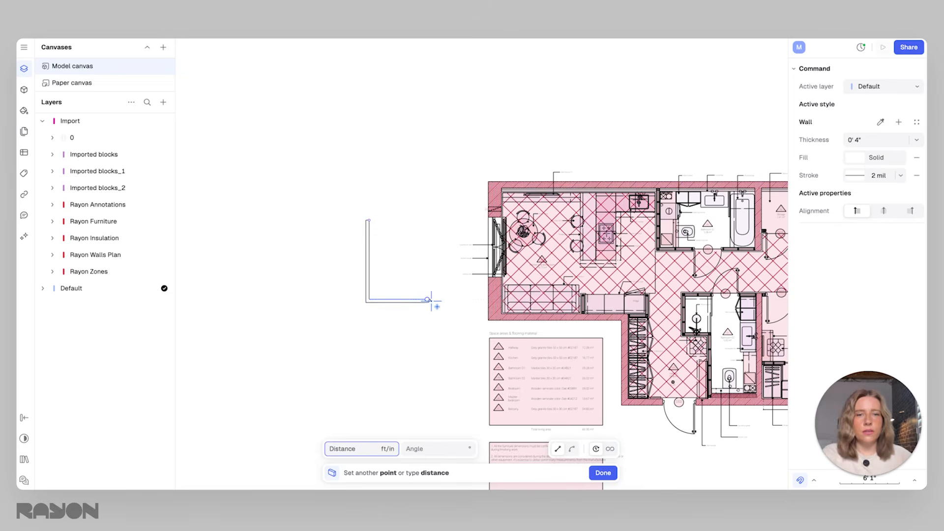
click(399, 324)
Step: Try selecting and shifting the imported exterior wall with the kitchen window to compare it with the test wall
click(490, 289)
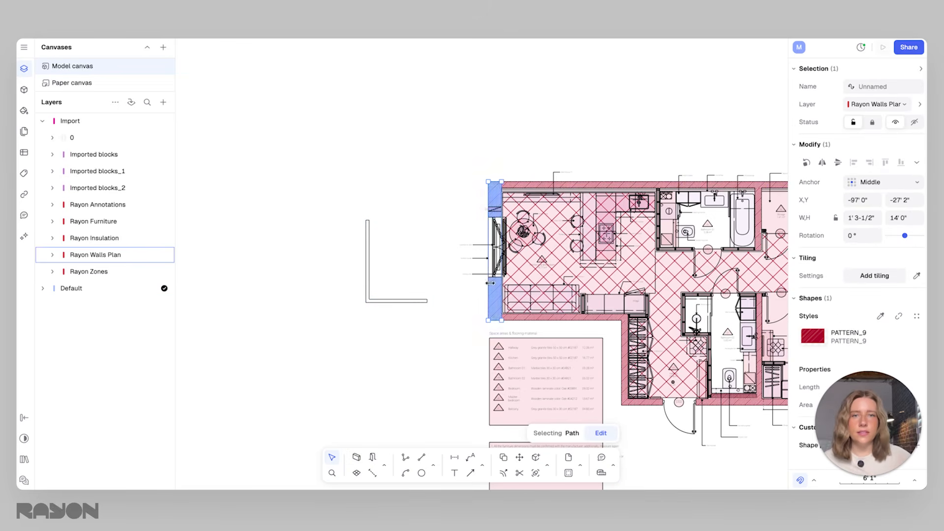
drag(490, 290, 498, 320)
click(496, 325)
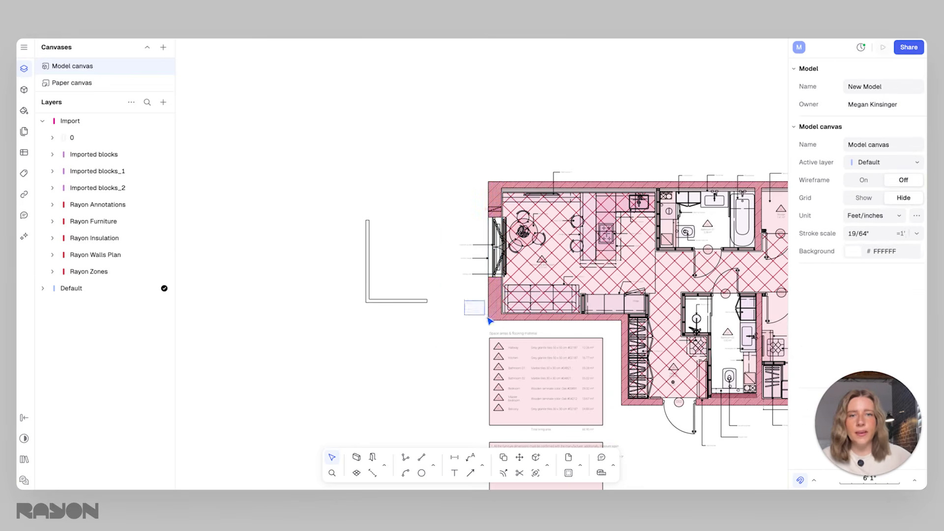
click(494, 310)
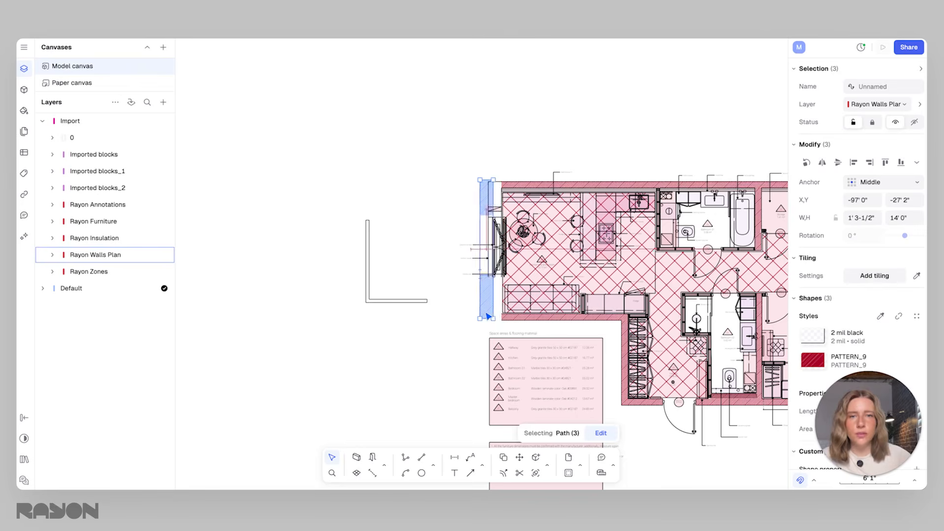
Step: Shift the lower leg of the L-shaped test wall upward, and delete the whole test wall
click(392, 300)
drag(392, 304, 396, 284)
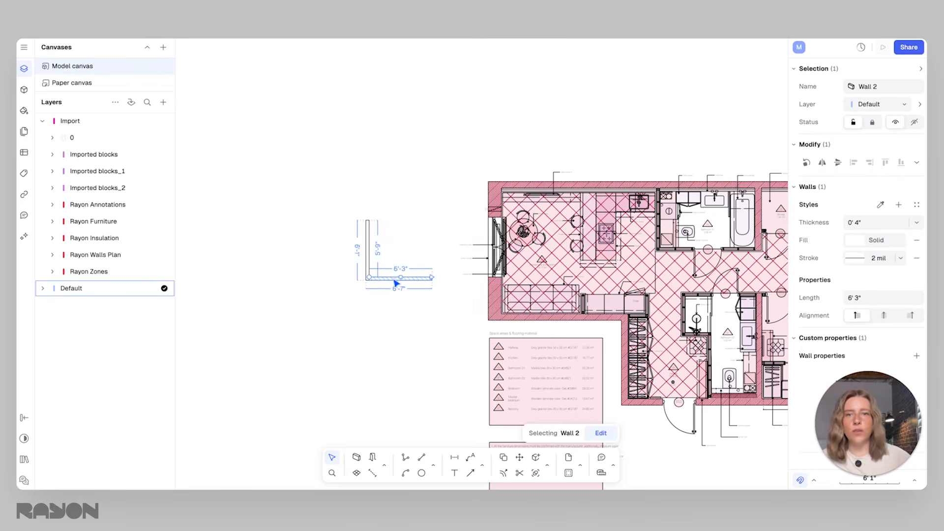
drag(339, 202, 453, 355)
key(Delete)
Step: Select the imported floor plan with a selection window and lock it
middle_drag(492, 331, 235, 314)
drag(200, 139, 769, 456)
right_click(606, 291)
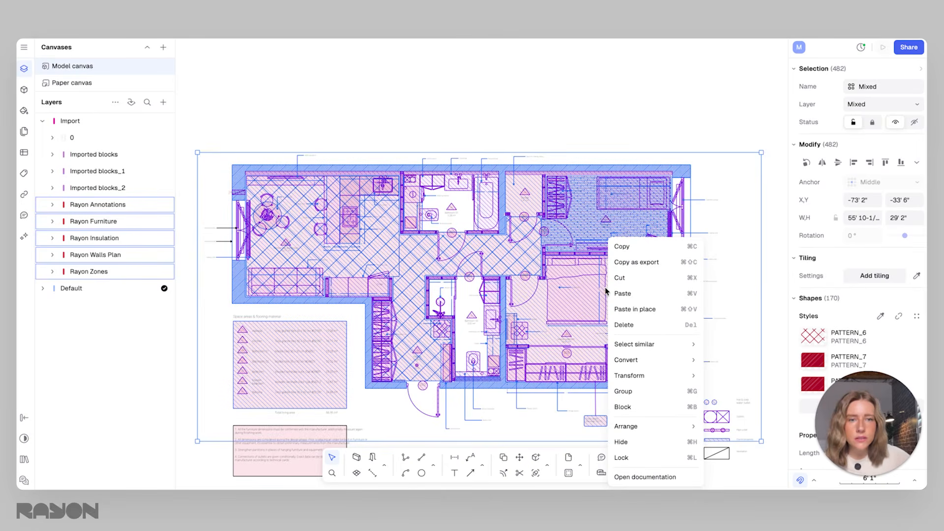
click(622, 458)
scroll(339, 175, left, 5)
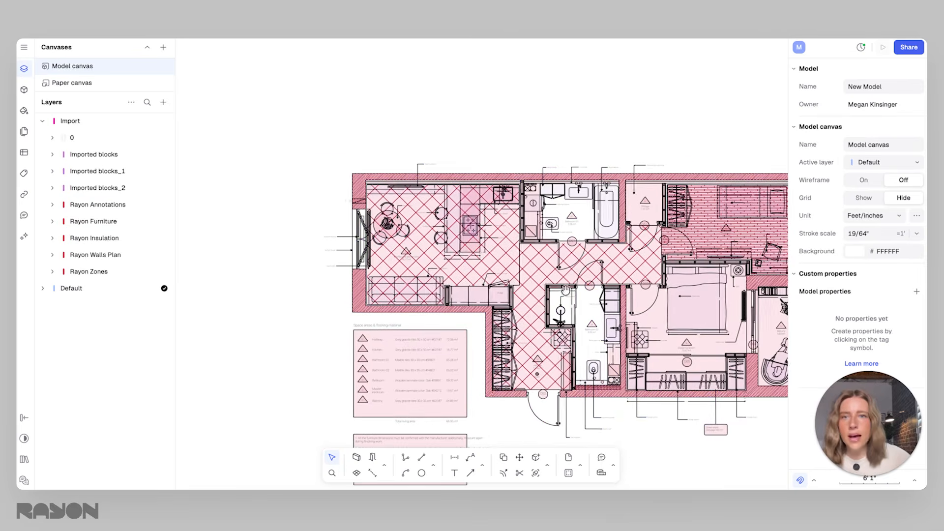
Step: Draw a 4-inch wall along the plan's upper outer edge and down past the bedroom window to the balcony corner
click(357, 457)
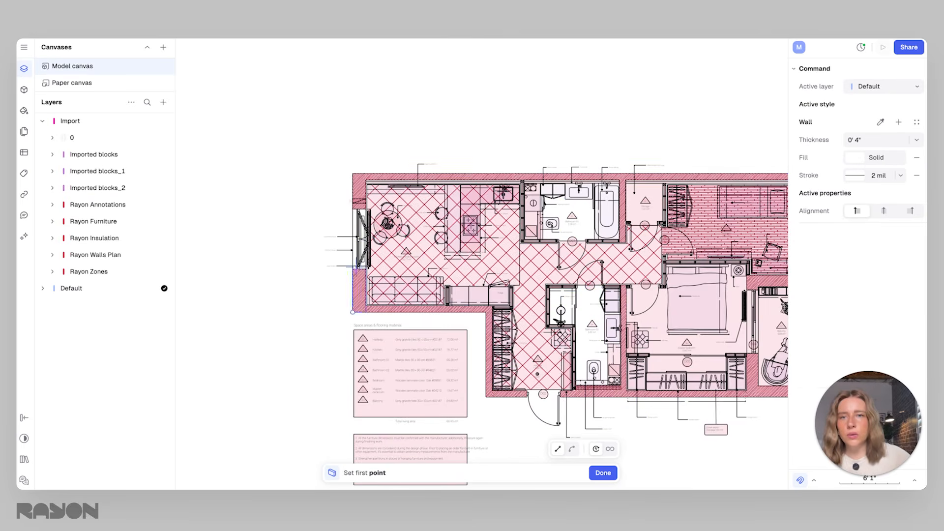
click(353, 173)
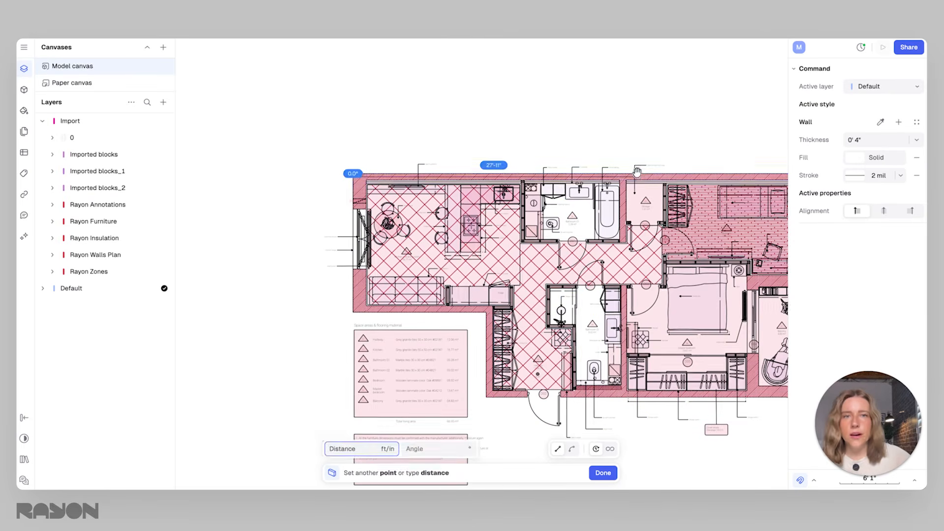
scroll(625, 167, right, 5)
click(687, 155)
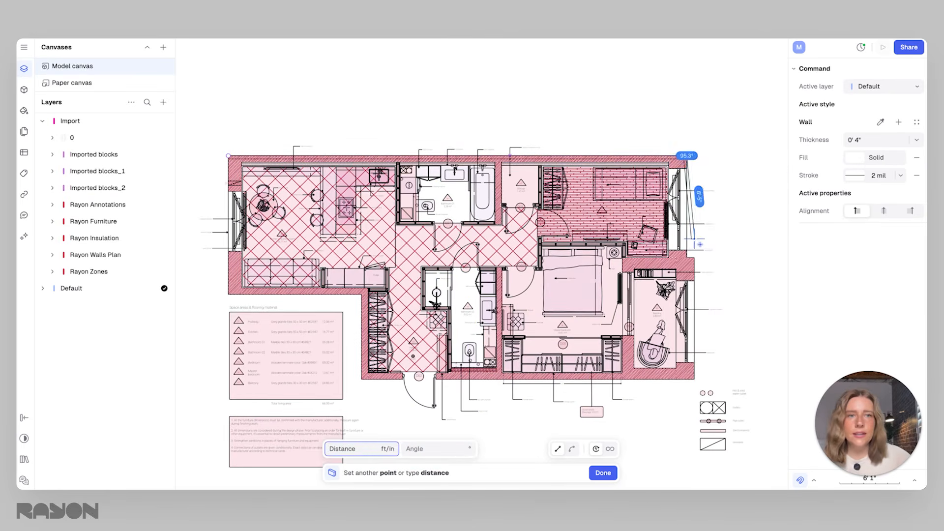
double_click(687, 258)
ctrl+scroll(246, 165, up, 3)
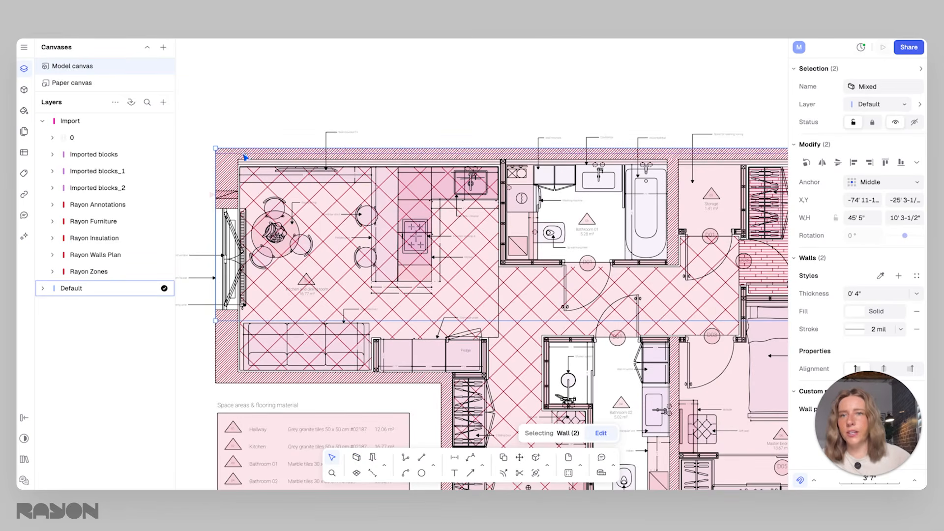
scroll(388, 196, up, 2)
scroll(389, 196, left, 3)
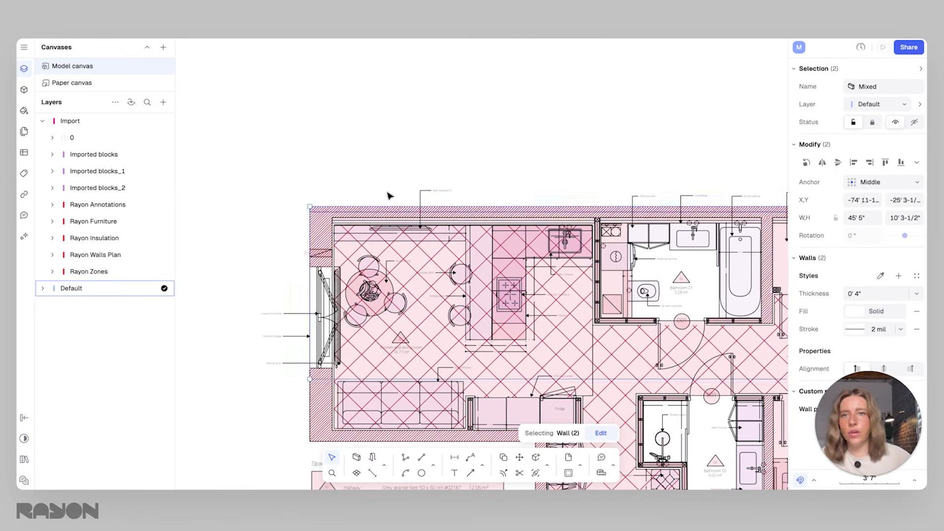
Step: Shift the new upper exterior wall above the plan, and move it back onto the plan's outer edge
click(376, 198)
click(379, 212)
drag(373, 209, 427, 186)
scroll(329, 240, right, 5)
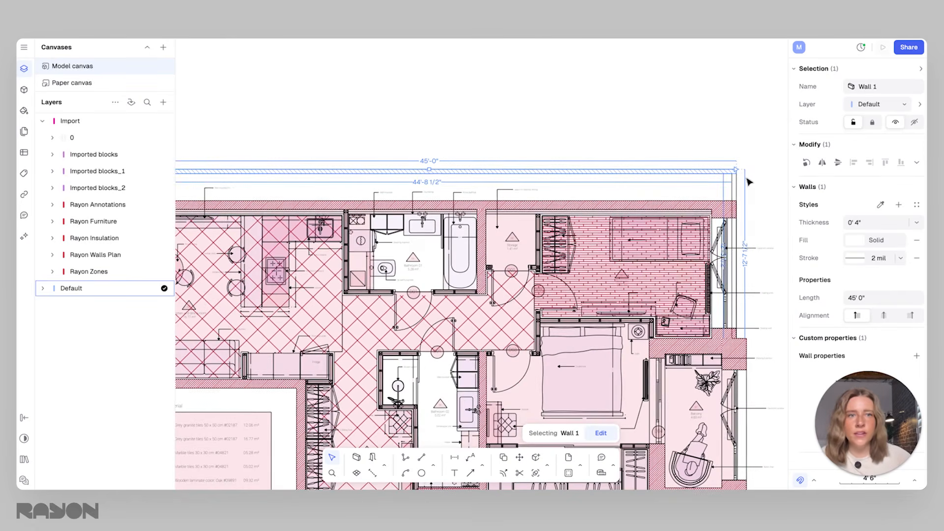
drag(745, 183, 726, 206)
ctrl+scroll(352, 242, down, 3)
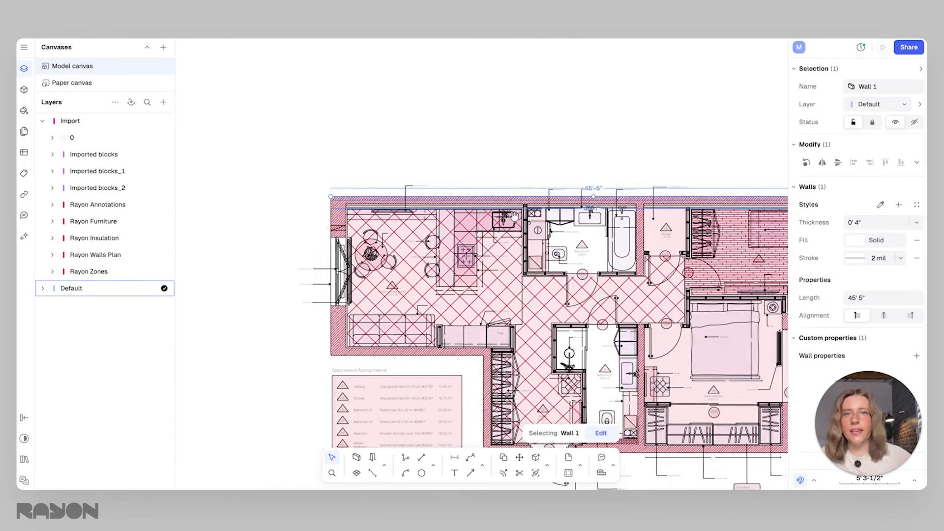
scroll(349, 268, down, 2)
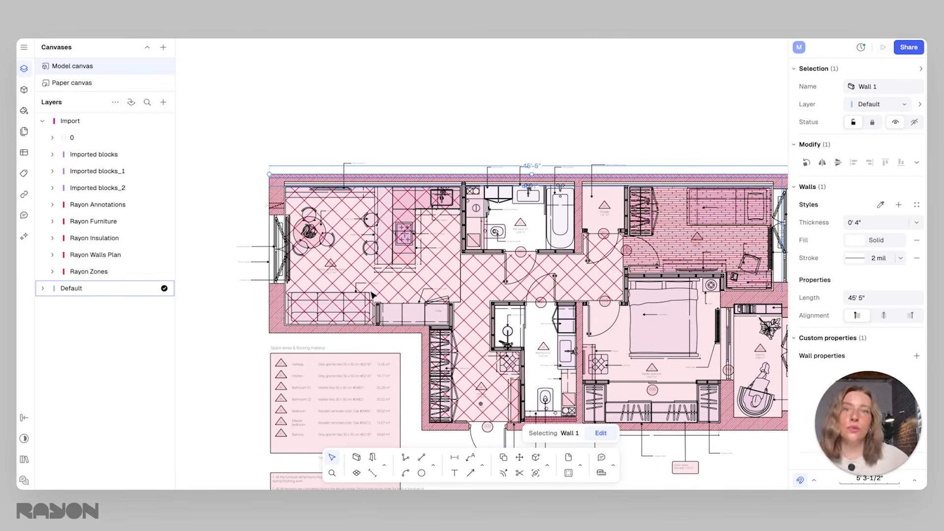
scroll(509, 200, right, 2)
Step: Hide the Rayon Walls Plan layer to check the imported walls, and show it again
click(123, 254)
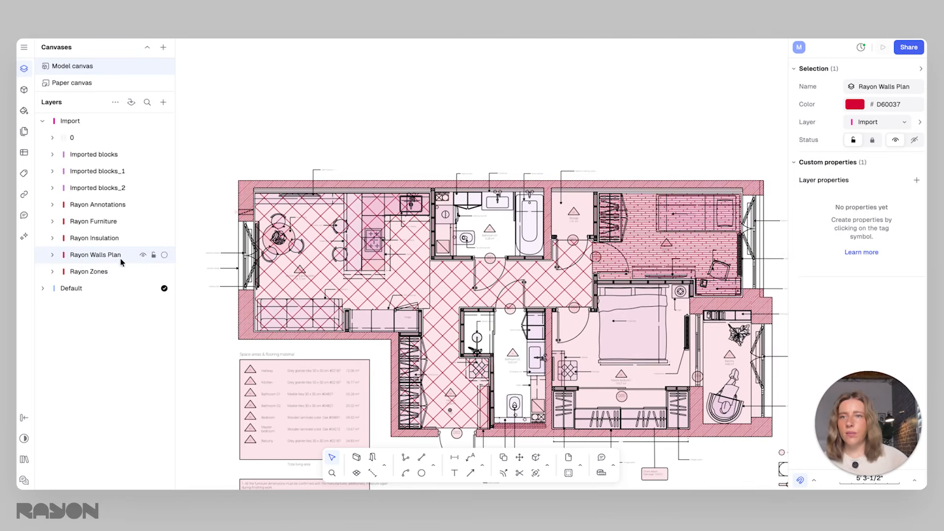
click(142, 255)
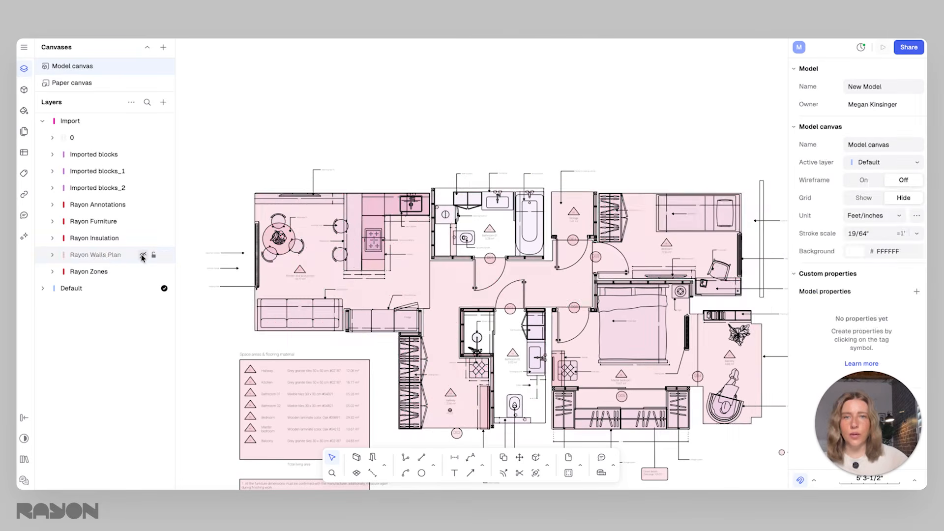
click(141, 256)
click(201, 185)
scroll(383, 439, up, 5)
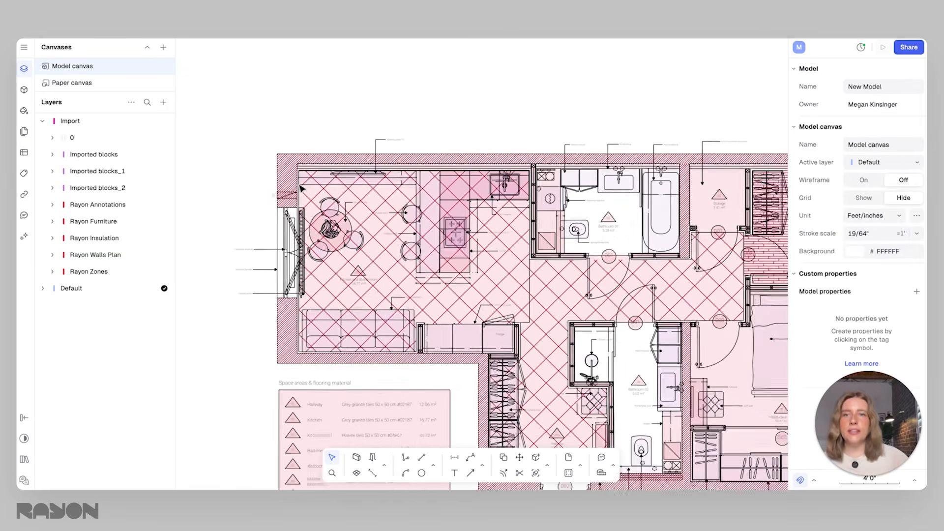
Step: Start the Wall tool and create a new active layer named Rayon Walls
click(356, 458)
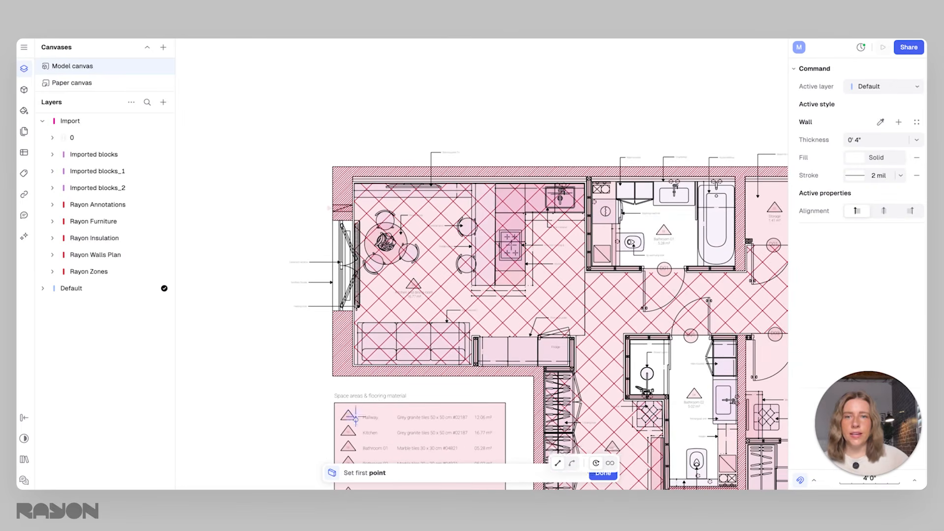
click(163, 102)
click(172, 127)
text(Rayon Walls)
key(Return)
click(94, 128)
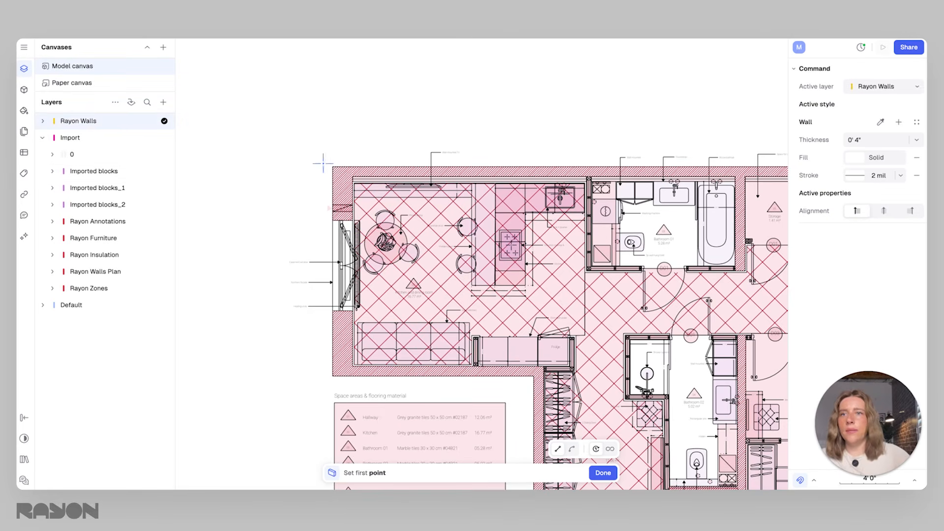
scroll(351, 175, up, 5)
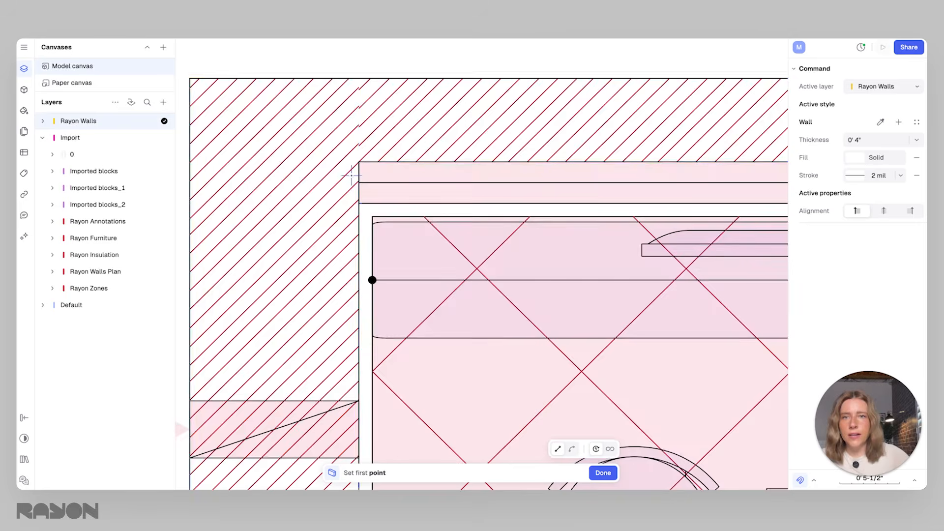
scroll(422, 350, down, 4)
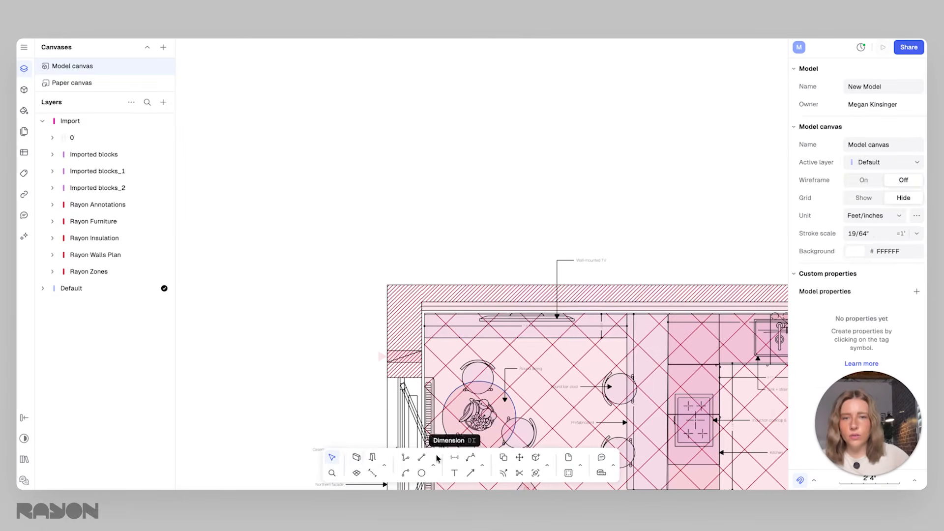
Step: Trace a 4-inch wall from the kitchen's upper-left inner corner down and along its lower exterior wall to the hallway wardrobe
click(357, 460)
middle_drag(433, 365, 376, 189)
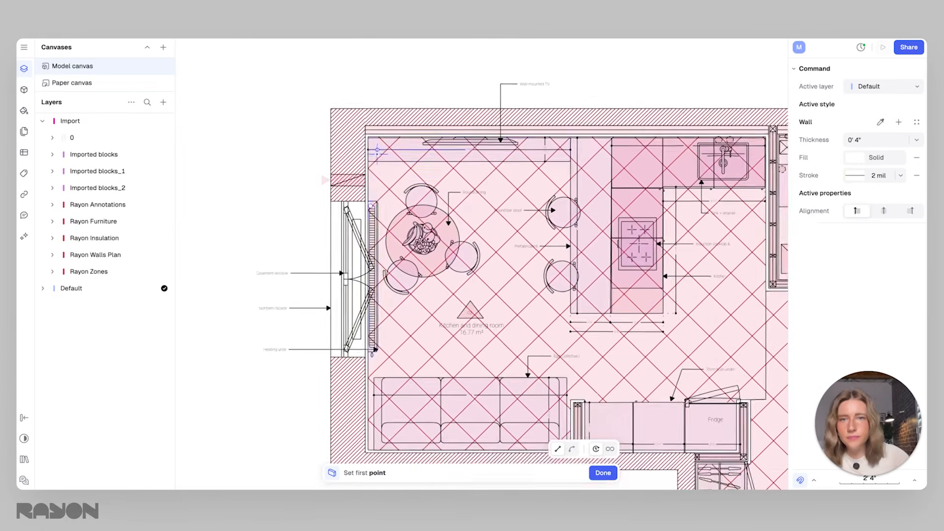
middle_drag(377, 150, 364, 205)
click(367, 195)
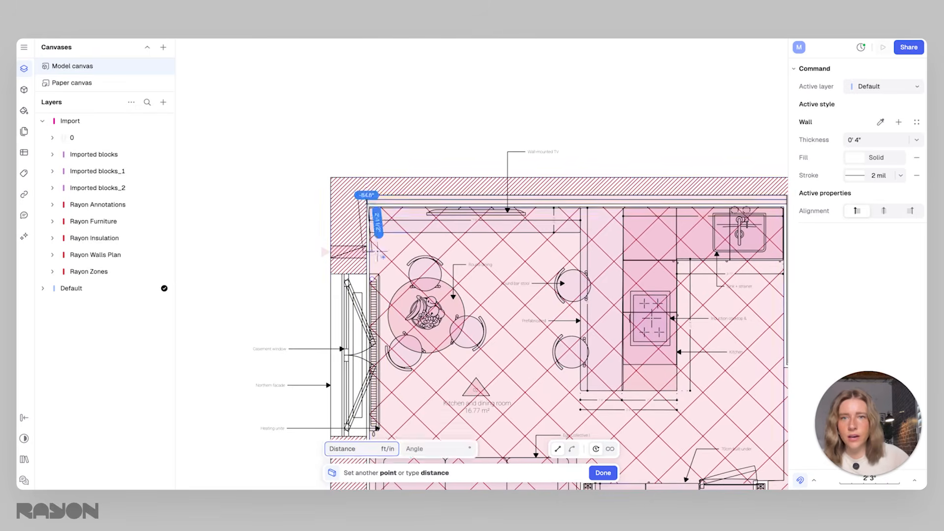
scroll(358, 163, down, 10)
click(339, 298)
scroll(443, 293, right, 4)
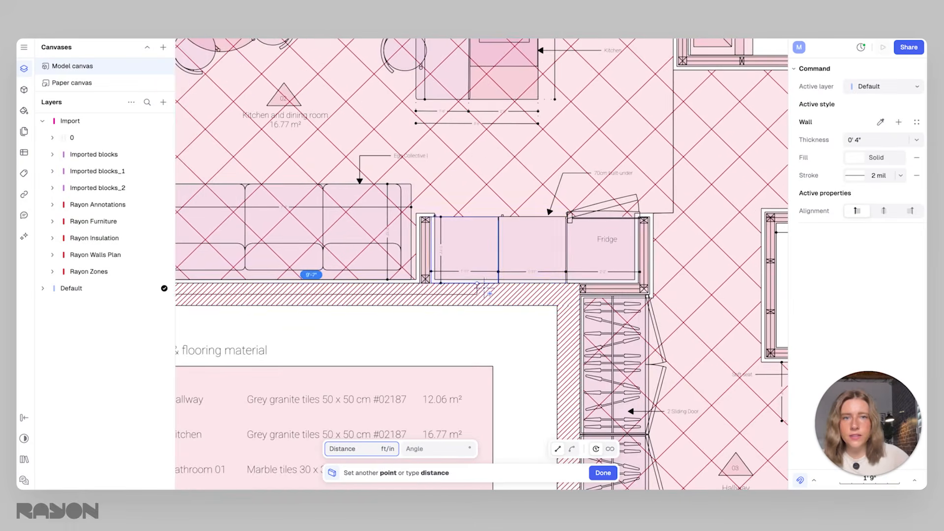
click(581, 284)
Step: Continue the wall down beside the hallway wardrobe and along the lower exterior wall to the balcony's outer corner
scroll(565, 386, down, 5)
scroll(565, 385, right, 2)
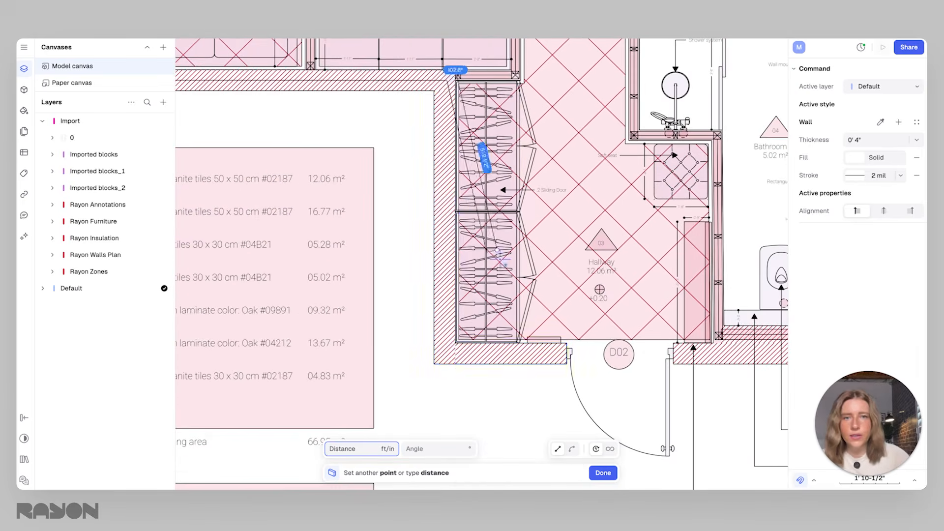
click(461, 351)
scroll(465, 344, right, 7)
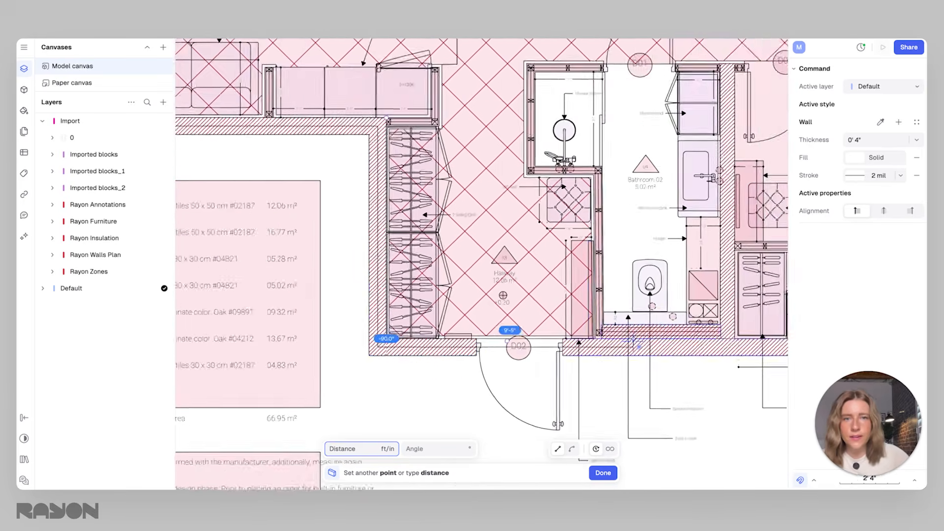
scroll(464, 339, right, 6)
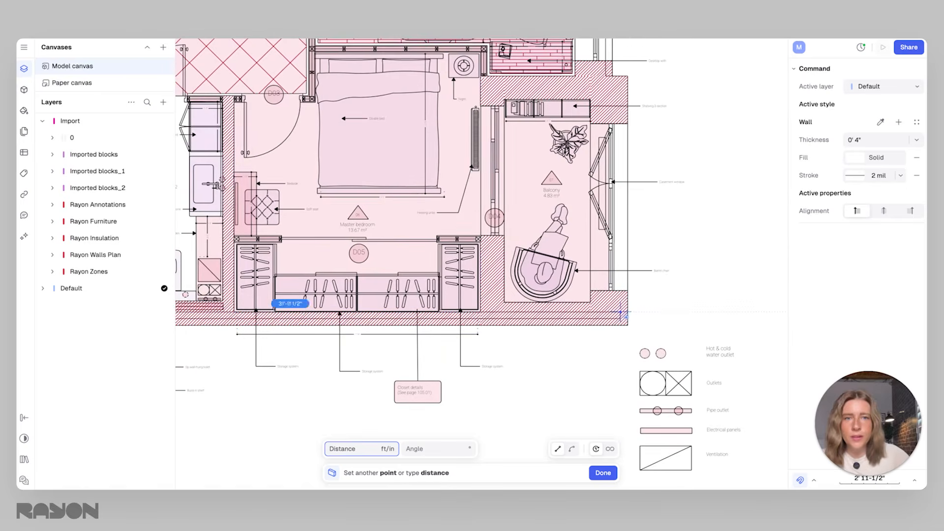
scroll(627, 313, right, 2)
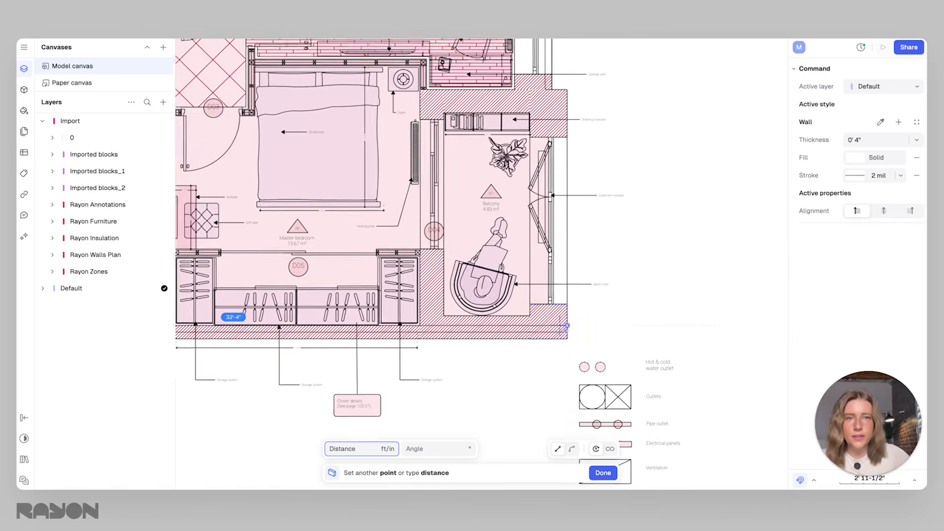
click(566, 326)
Step: Trace the wall up past the balcony and bedroom windows and back along the upper exterior wall to the kitchen's starting corner
scroll(570, 365, up, 3)
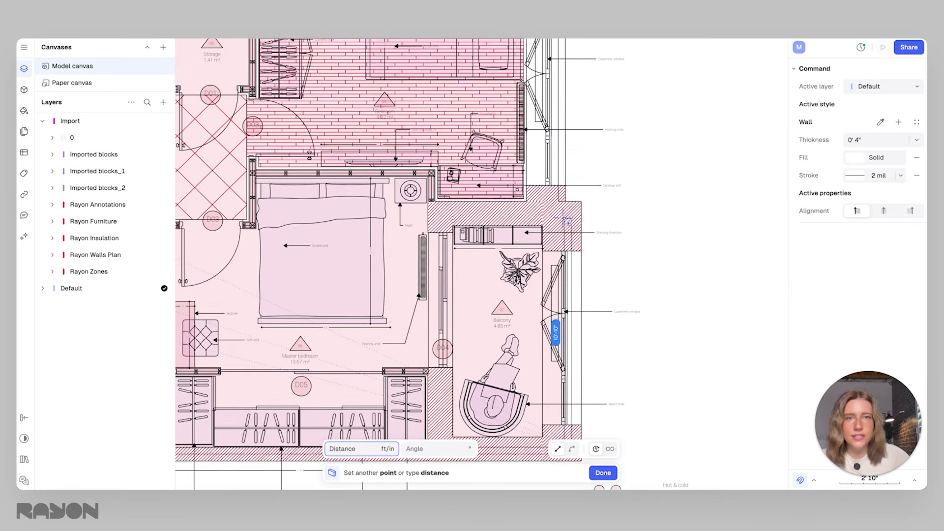
click(564, 202)
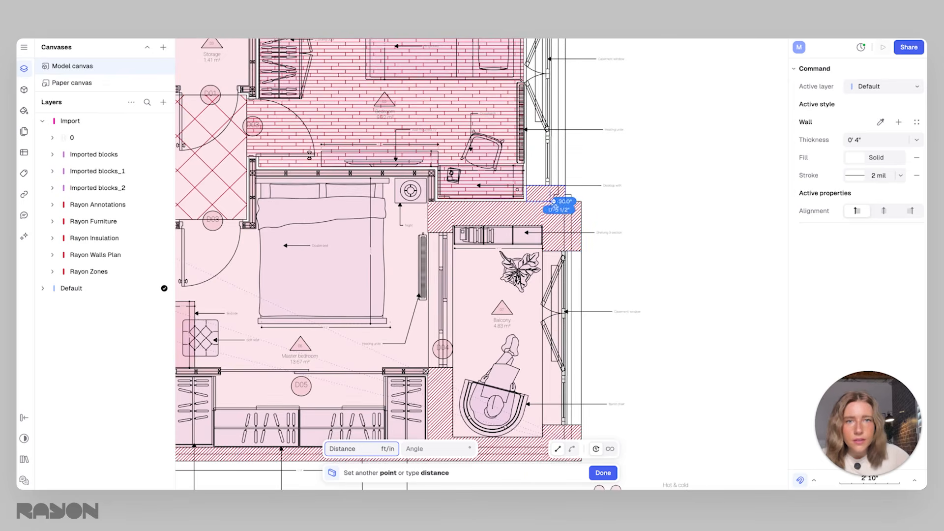
scroll(551, 205, up, 4)
scroll(547, 236, up, 5)
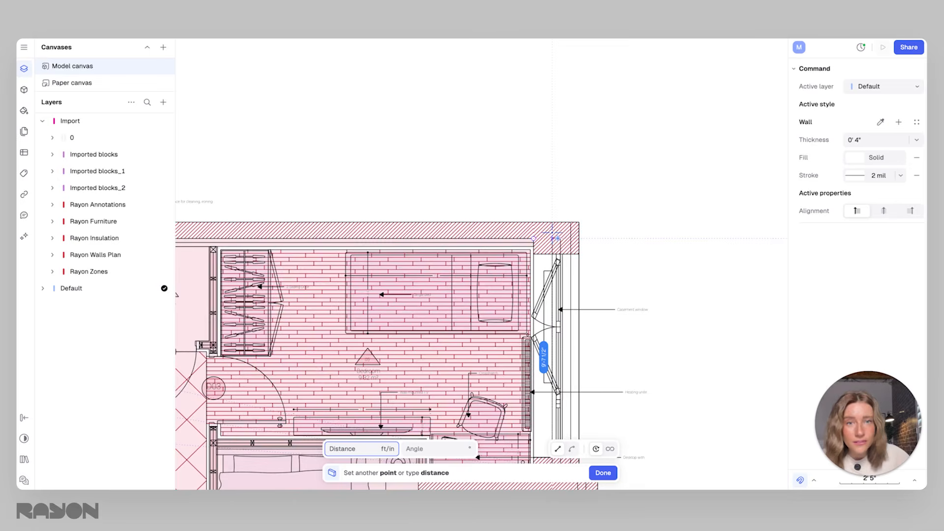
click(553, 237)
scroll(429, 251, down, 3)
scroll(373, 268, left, 12)
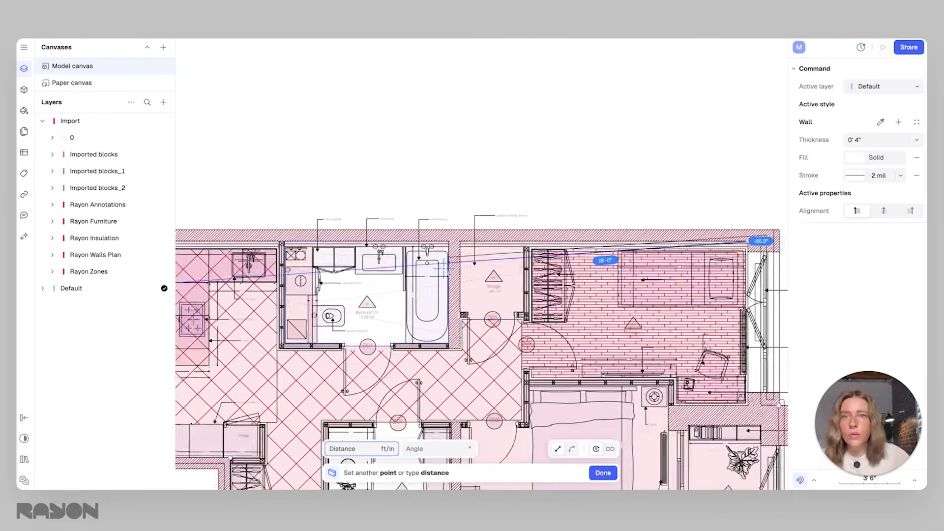
click(400, 237)
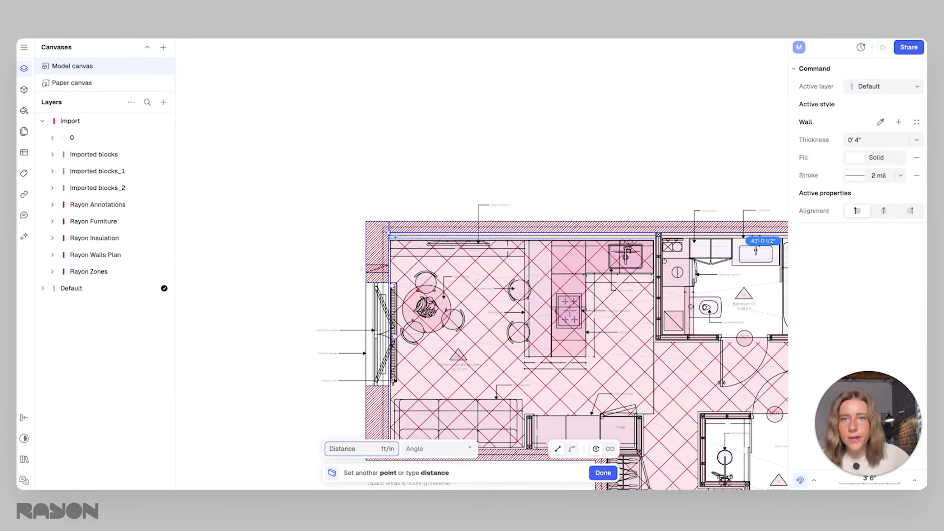
key(Escape)
Step: Hide the Rayon Walls Plan layer to isolate the traced walls
scroll(505, 306, down, 4)
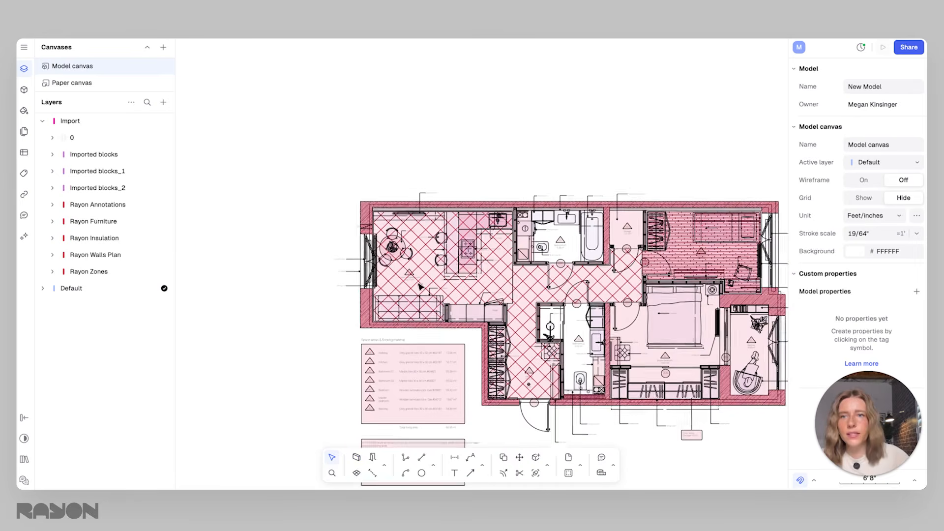
scroll(419, 284, right, 2)
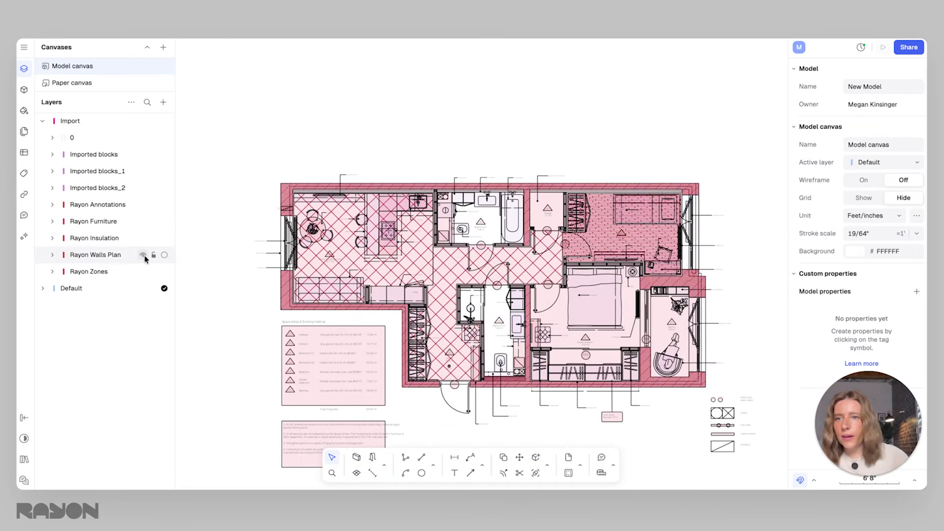
click(143, 254)
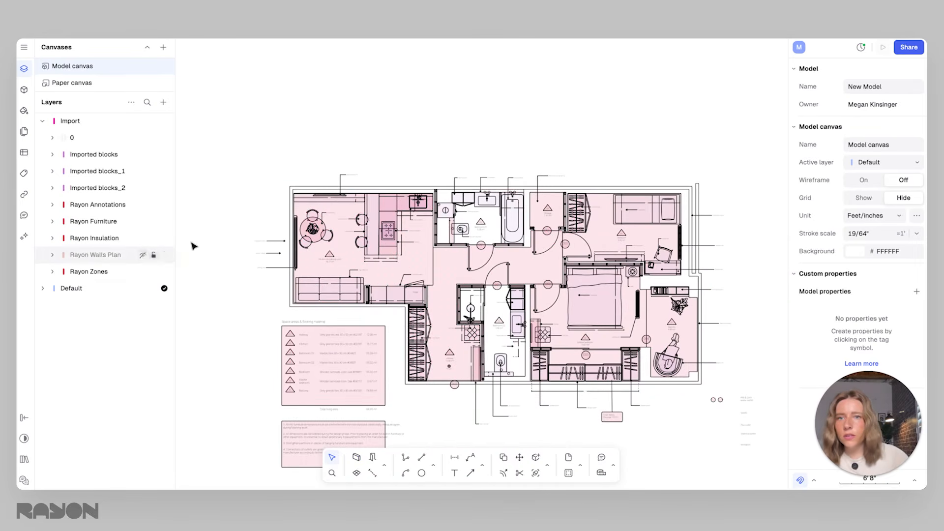
Step: Select the traced wall on the kitchen's window side and shift it outward
click(300, 187)
scroll(300, 187, up, 1)
scroll(300, 186, up, 1)
click(290, 204)
scroll(291, 212, up, 2)
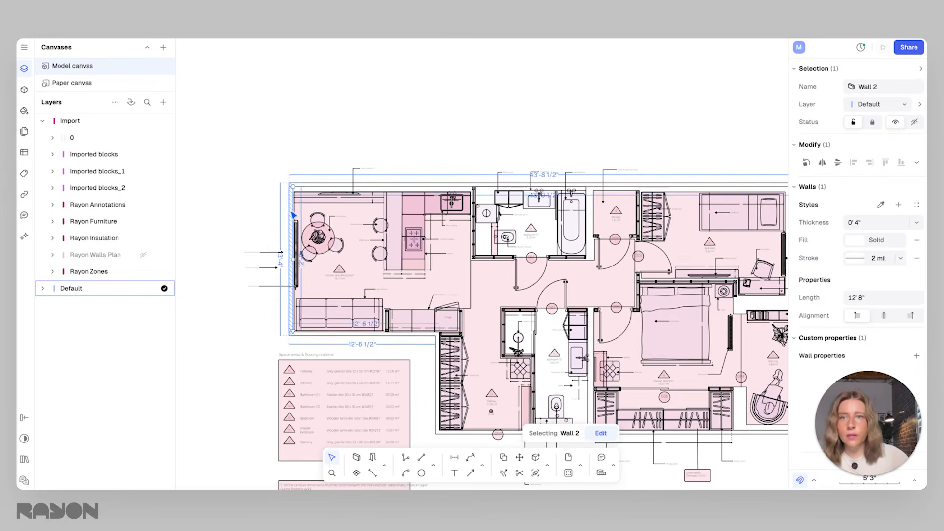
drag(267, 215, 255, 210)
click(203, 201)
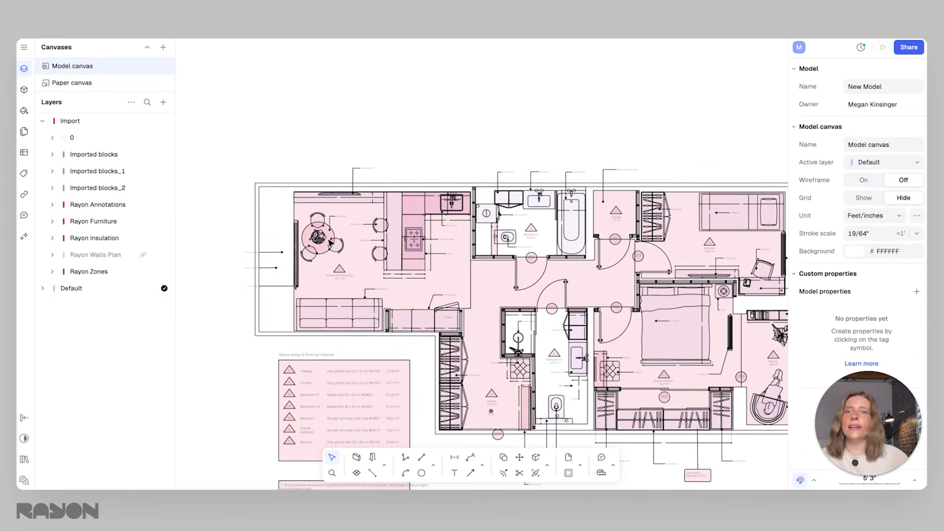
Step: Undo the shift of the kitchen's window-side wall, and show the Rayon Walls Plan layer again
scroll(394, 243, left, 1)
key(ctrl+z)
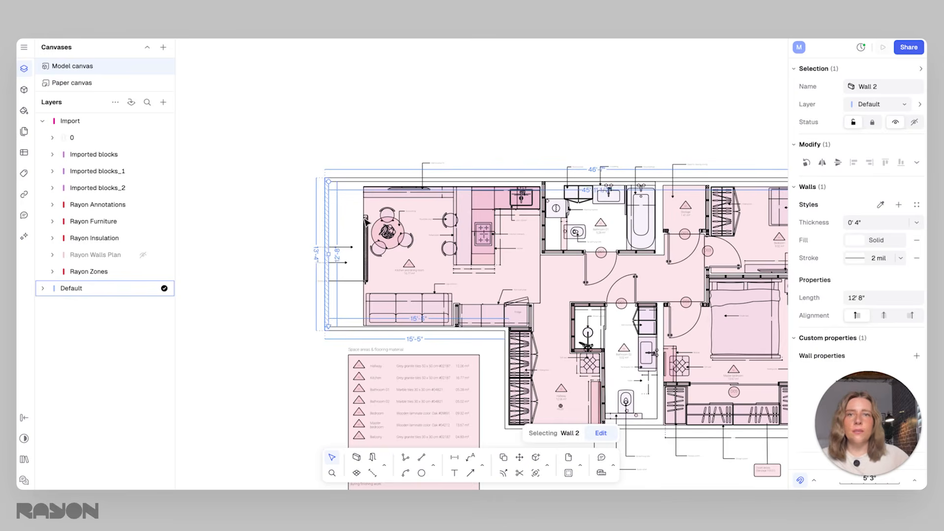
drag(366, 222, 369, 203)
scroll(779, 290, up, 2)
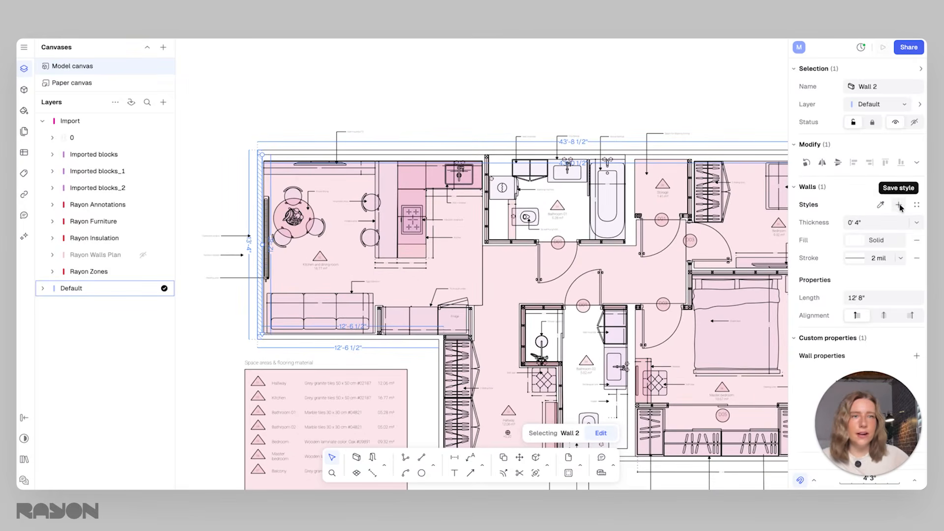
click(144, 254)
click(202, 192)
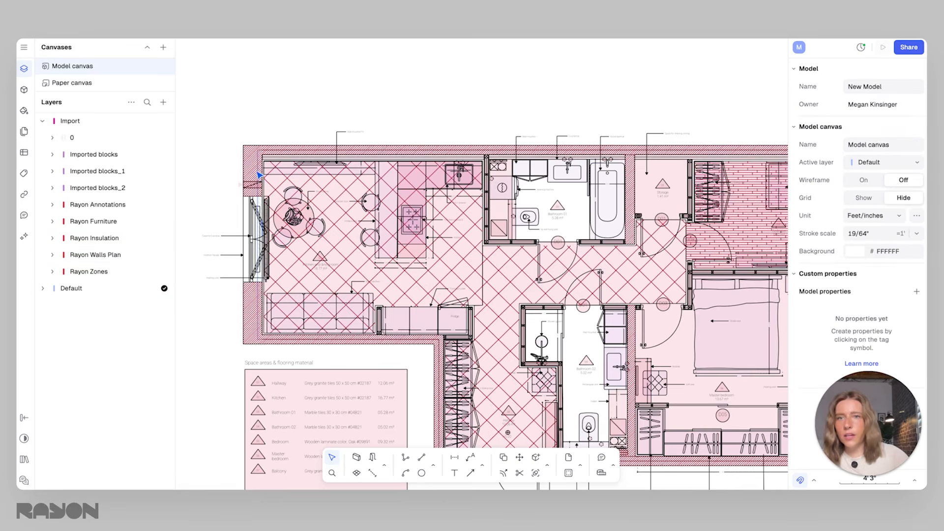
Step: Set the thickness of the traced wall on the kitchen's window side to 1'3"
click(258, 172)
scroll(276, 185, left, 3)
click(858, 223)
text(1'3)
key(Return)
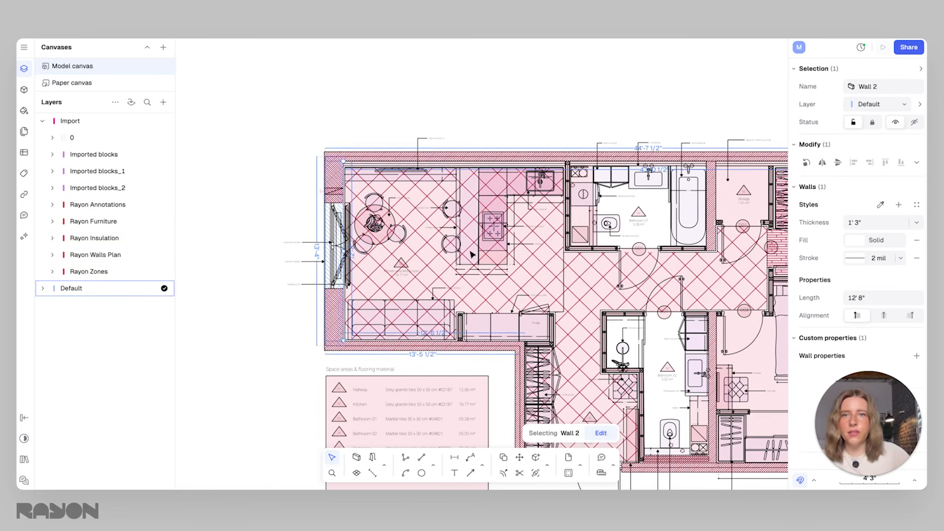
scroll(331, 174, up, 2)
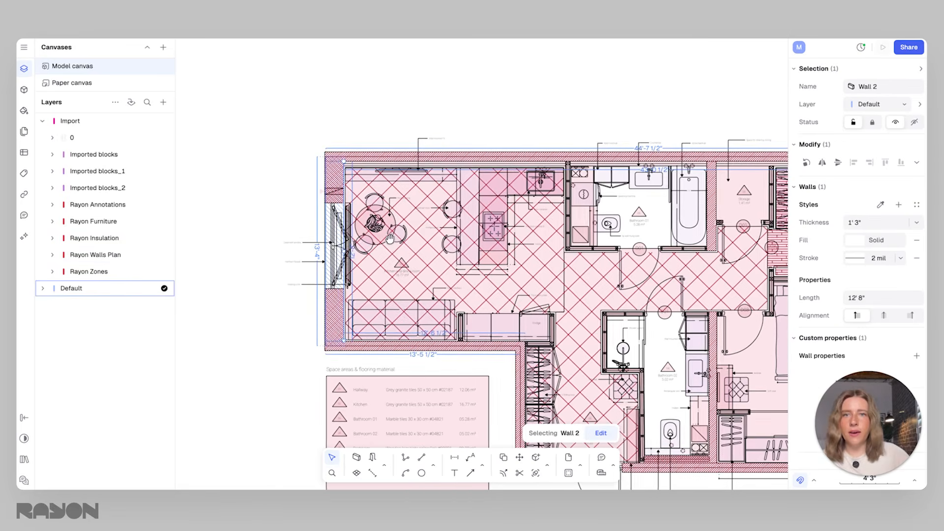
scroll(331, 174, up, 1)
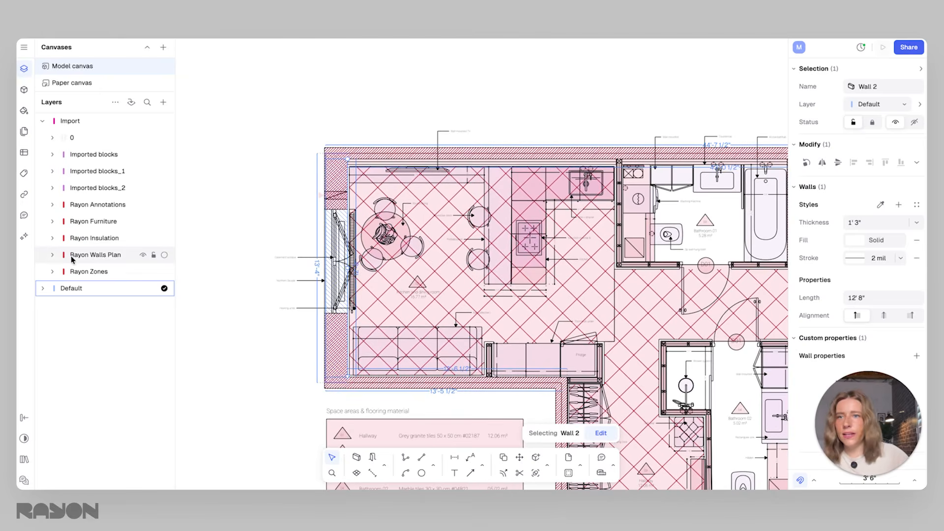
Step: Hide the Rayon Walls Plan layer and reselect the thickened wall on the kitchen's window side
click(142, 255)
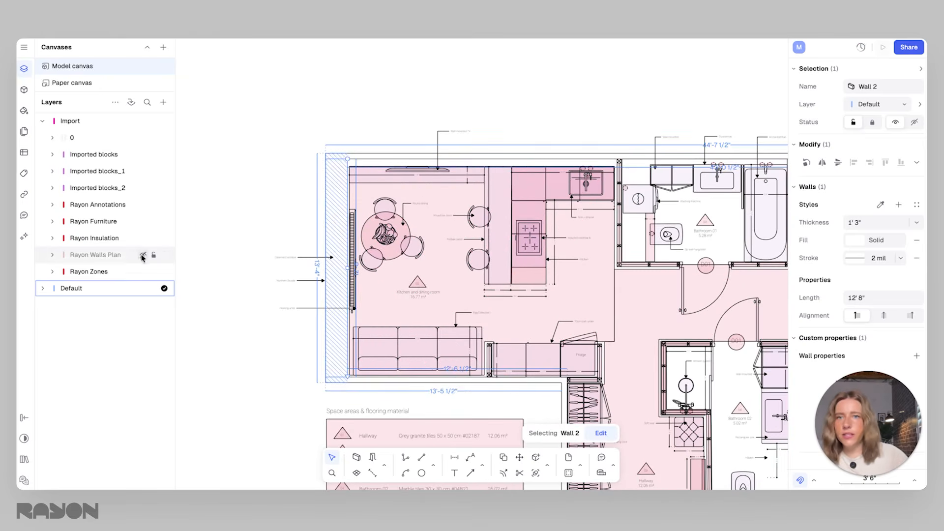
click(265, 192)
click(343, 195)
scroll(353, 308, up, 2)
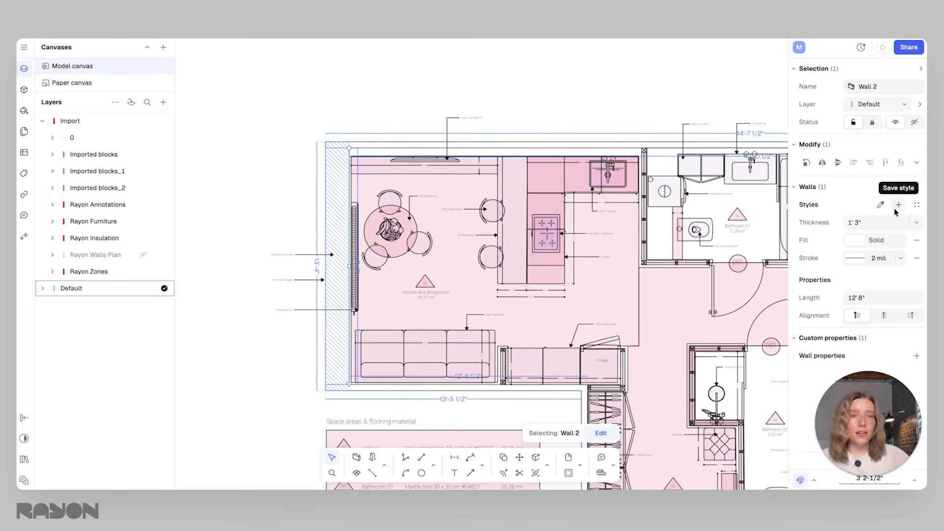
scroll(458, 272, right, 5)
scroll(268, 246, left, 6)
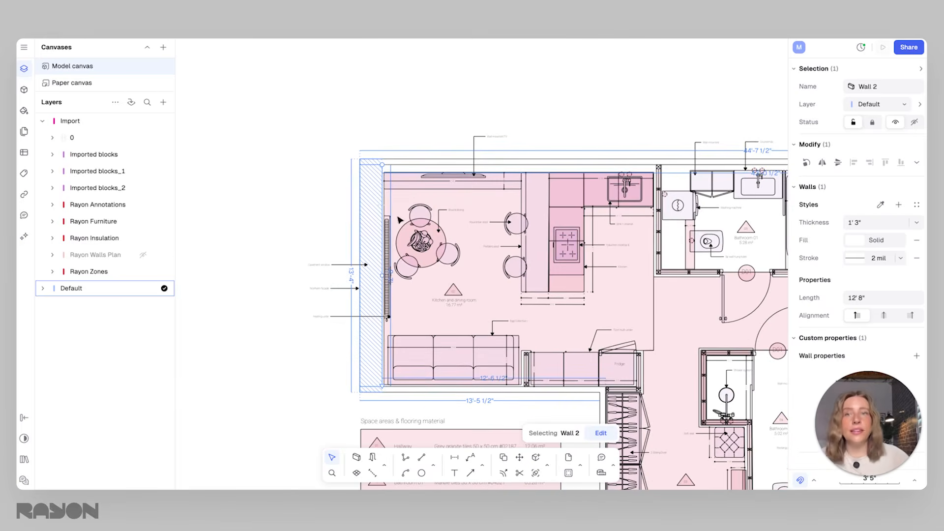
Step: Save the selected wall's appearance as a wall style named Thick Exterior Wall
click(900, 205)
text(Thick Exterior Wall)
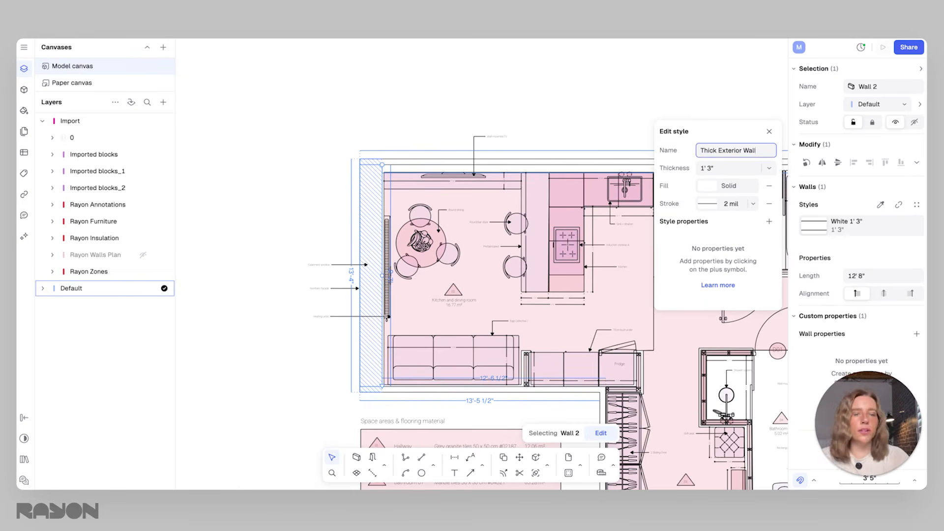
key(Return)
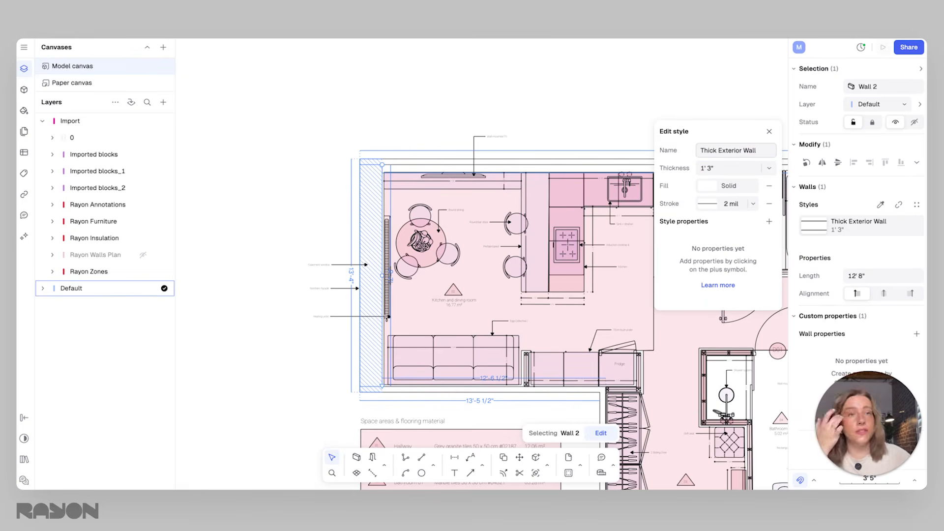
Step: Try a gradient and the Ceramic Large image pattern as the fill of the Thick Exterior Wall style
click(708, 186)
click(667, 132)
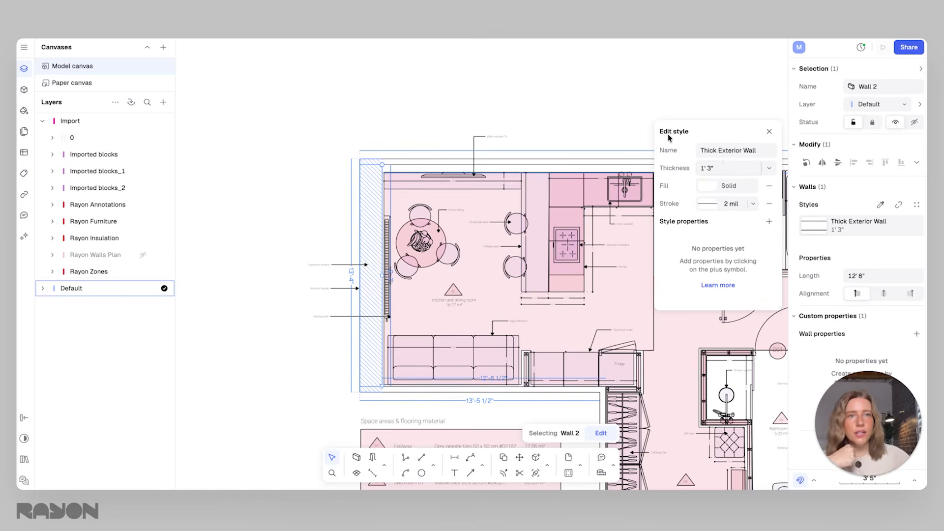
click(713, 190)
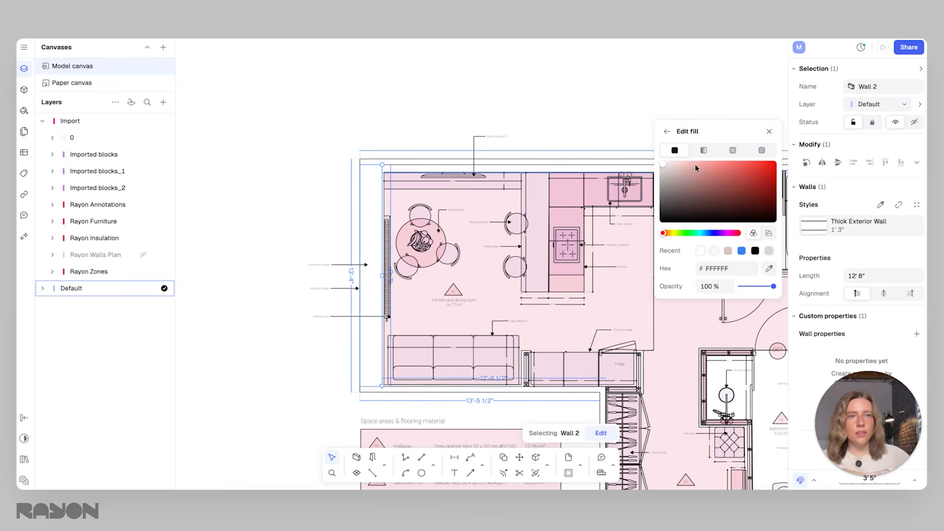
click(704, 150)
click(732, 150)
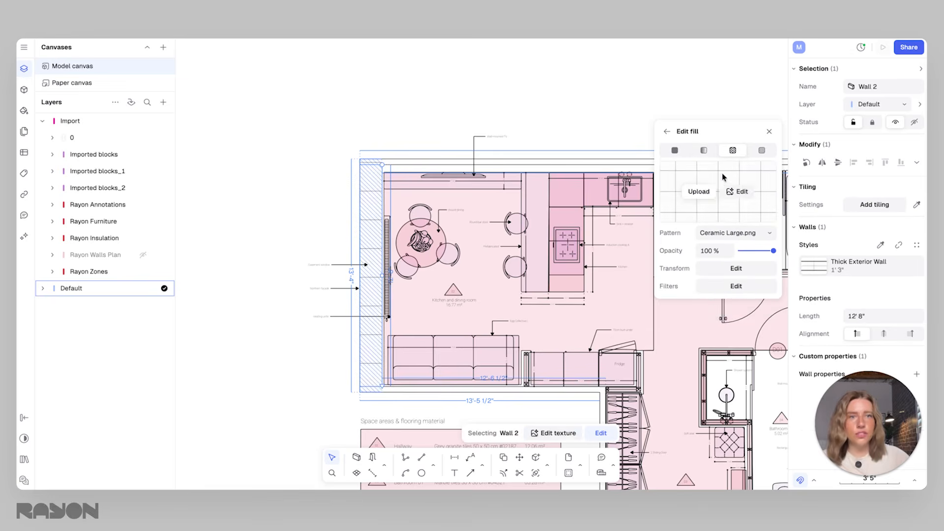
Step: Set the Thick Exterior Wall style's fill to solid red F53B3B, close the style settings and deselect the wall
click(674, 150)
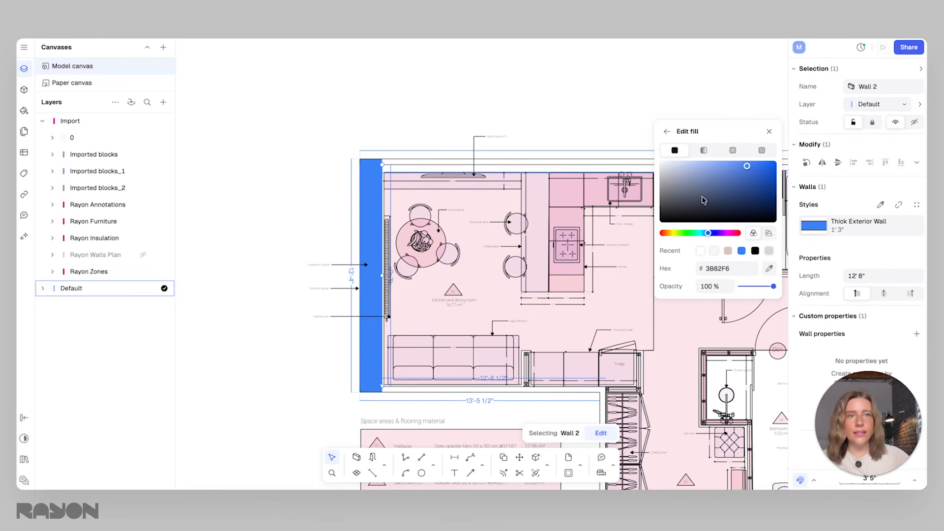
drag(718, 233, 737, 233)
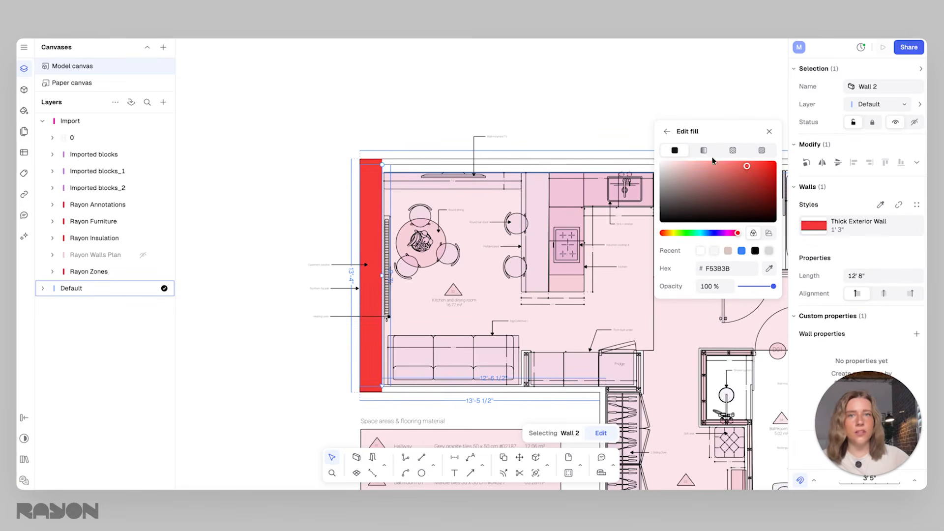
click(690, 102)
scroll(555, 209, right, 3)
scroll(415, 253, left, 1)
scroll(500, 313, up, 1)
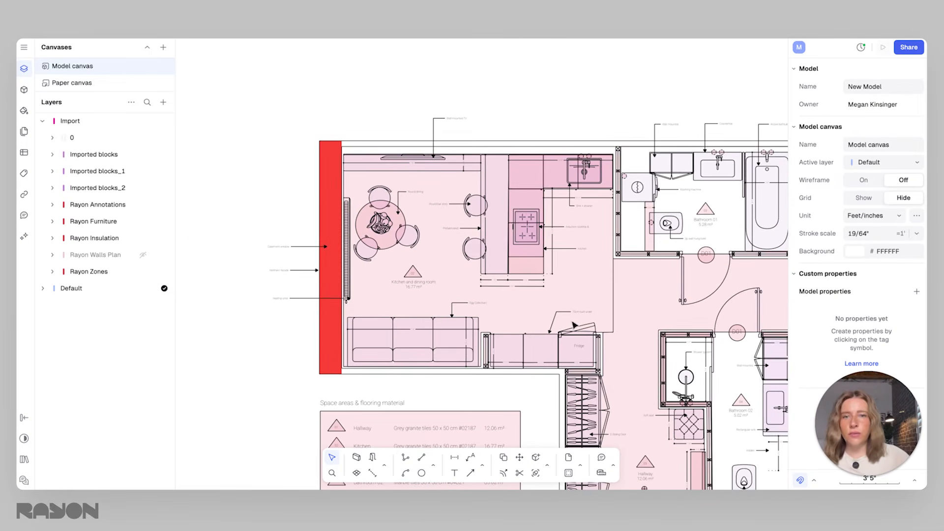
Step: Show the Rayon Walls Plan layer and set the traced wall below the kitchen sofa to 8" thick
click(143, 256)
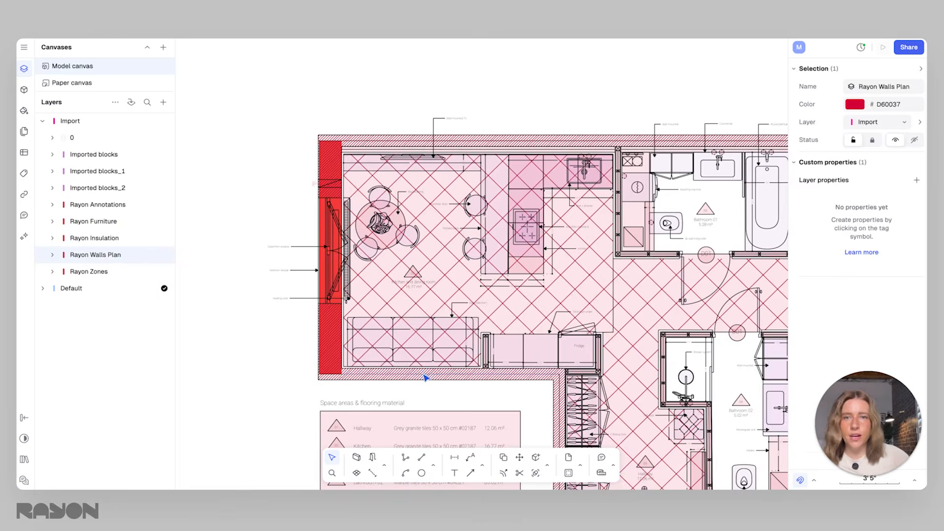
click(426, 377)
scroll(425, 378, up, 4)
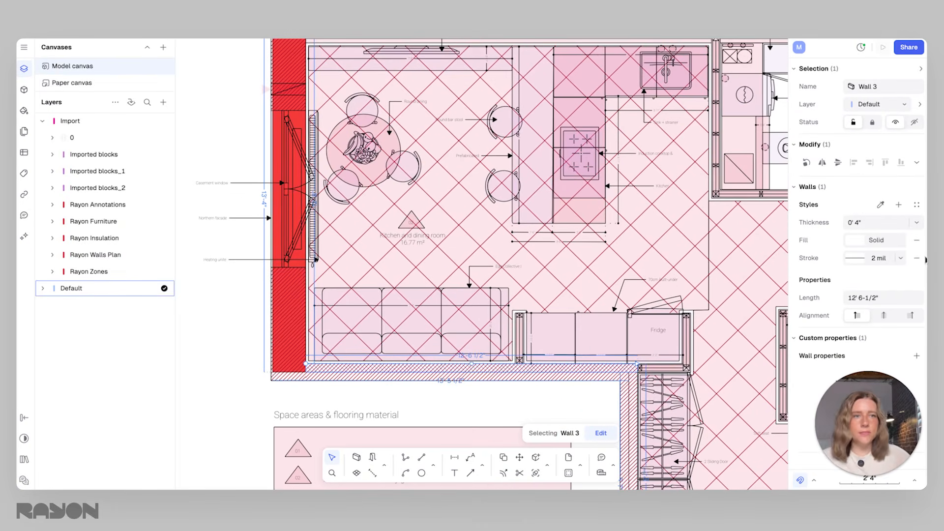
click(872, 225)
text(8)
key(Return)
scroll(683, 270, down, 5)
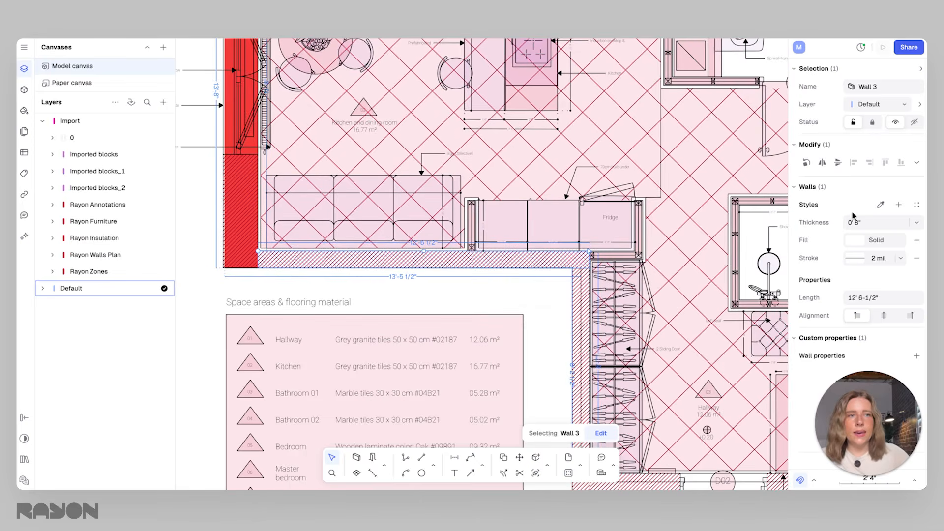
Step: Save the 8-inch wall's appearance as a style named 8" Exterior Wall with a solid bright red fill
click(880, 205)
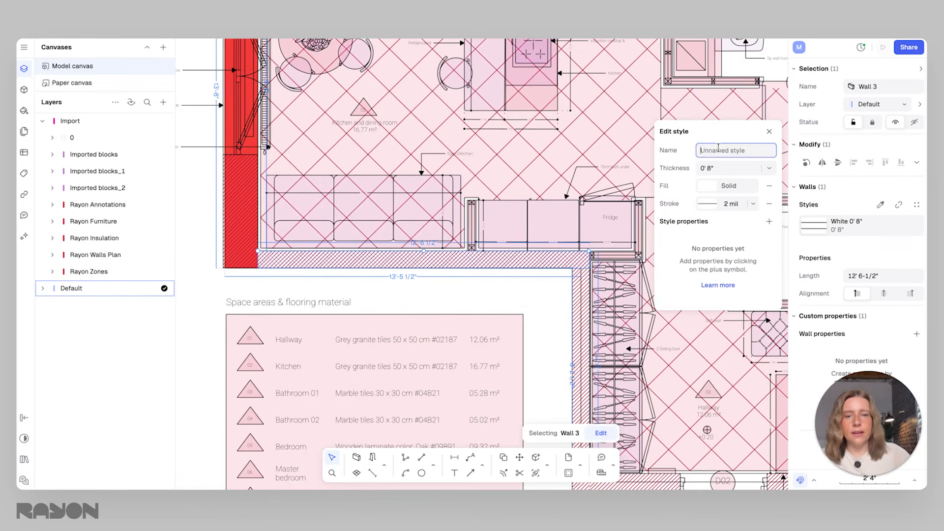
text(8" Exterior Wall)
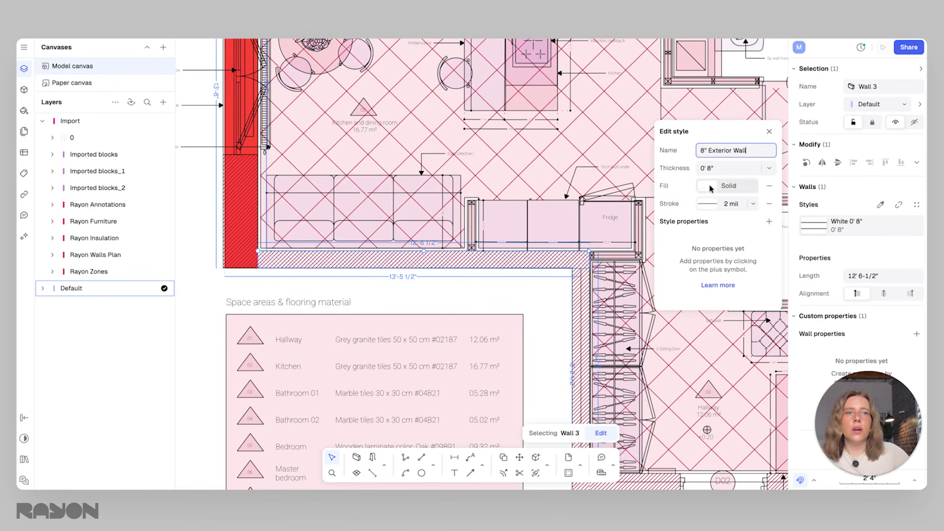
click(710, 185)
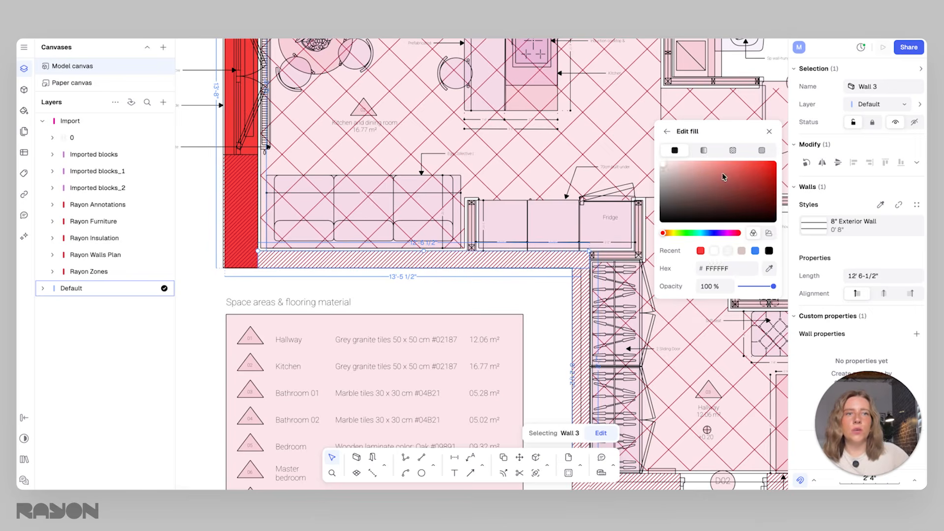
drag(722, 174, 794, 141)
click(515, 312)
click(527, 304)
Step: Hide the Rayon Walls Plan layer and copy the 8" Exterior Wall style onto the wall beside the hallway wardrobe
middle_drag(558, 310, 522, 258)
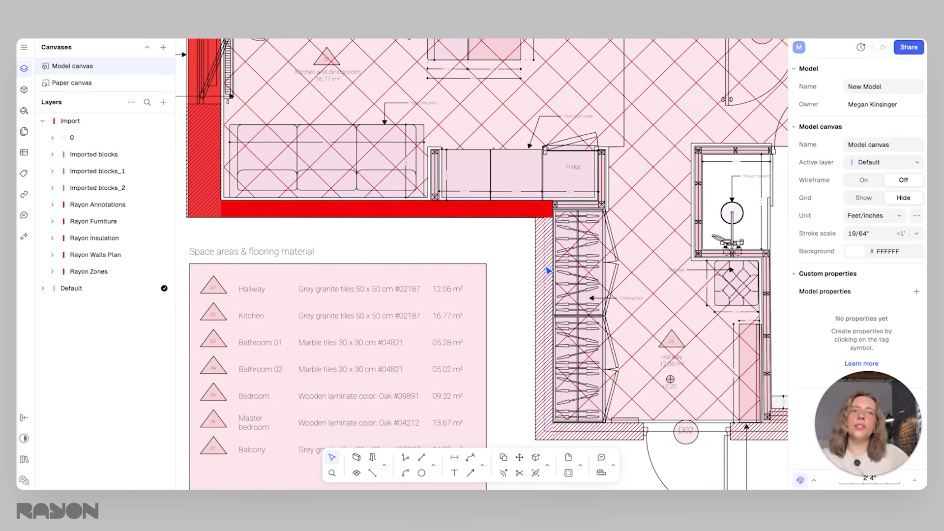
click(532, 254)
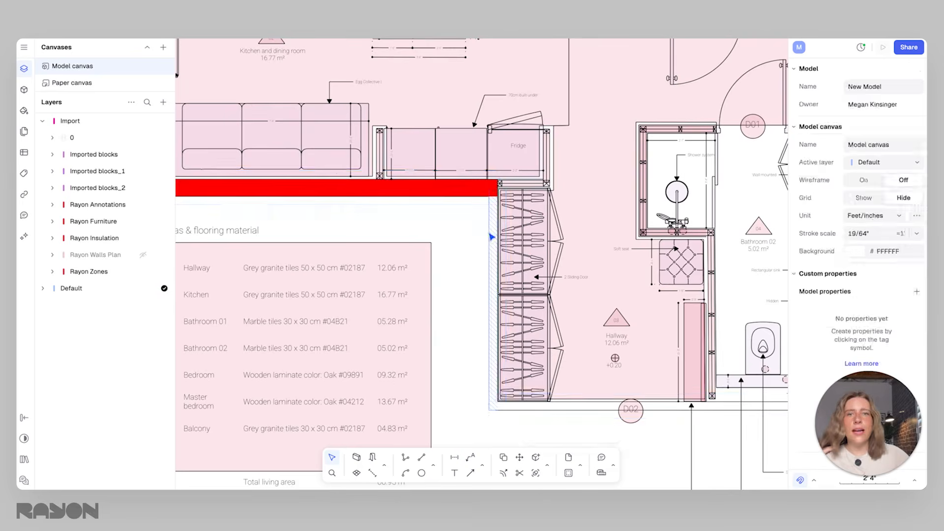
click(493, 214)
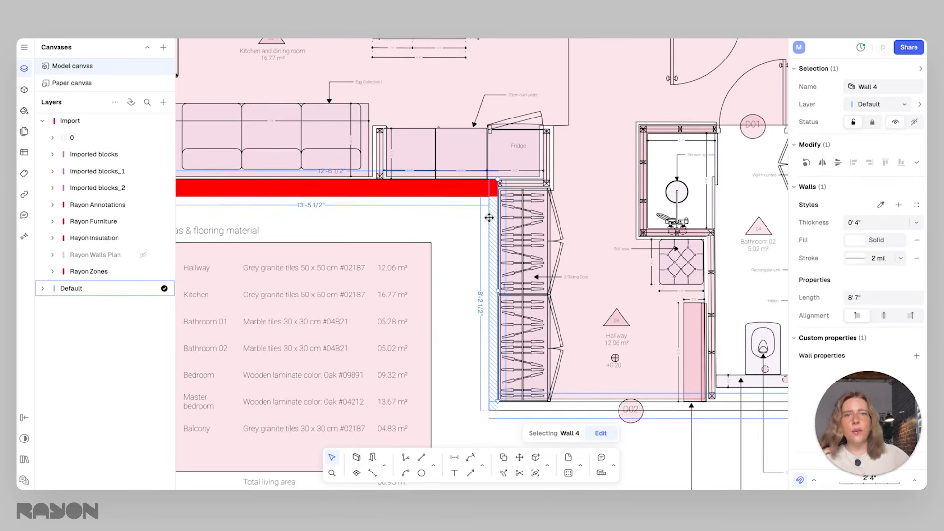
click(880, 205)
click(442, 185)
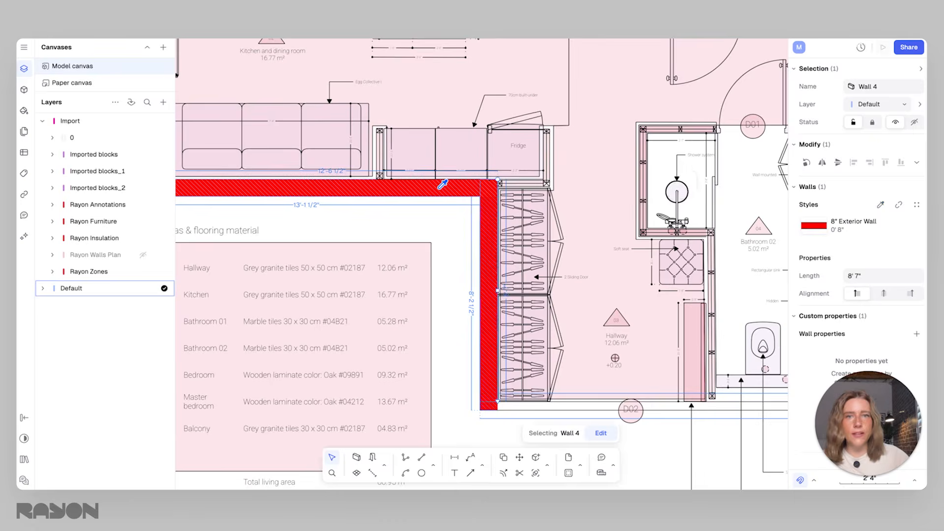
scroll(508, 311, down, 5)
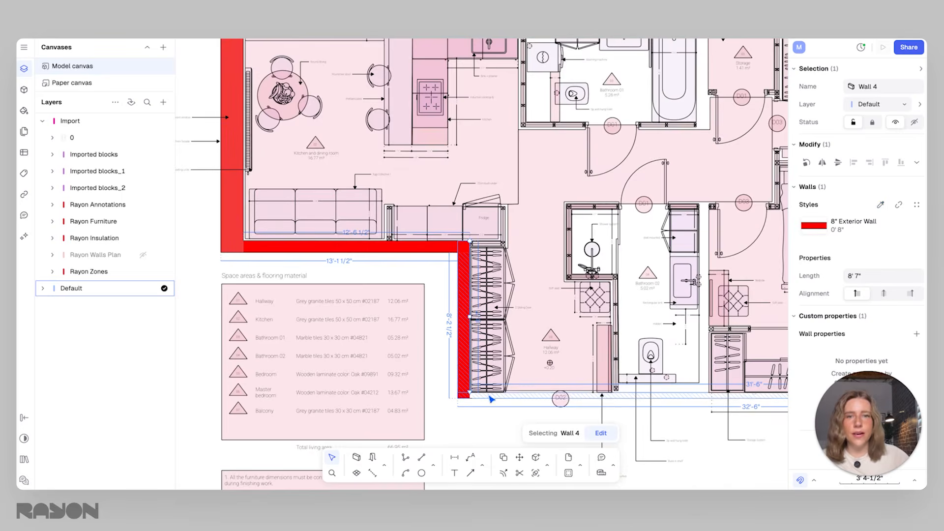
Step: Copy the Thick Exterior Wall style from the kitchen's window-side wall onto the balcony's outer wall
click(493, 399)
scroll(503, 350, down, 2)
scroll(503, 350, down, 4)
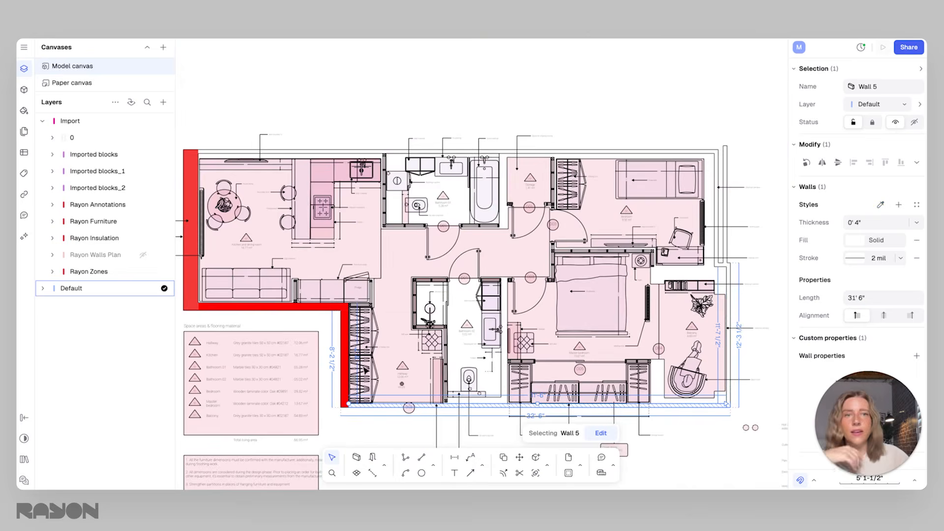
click(732, 280)
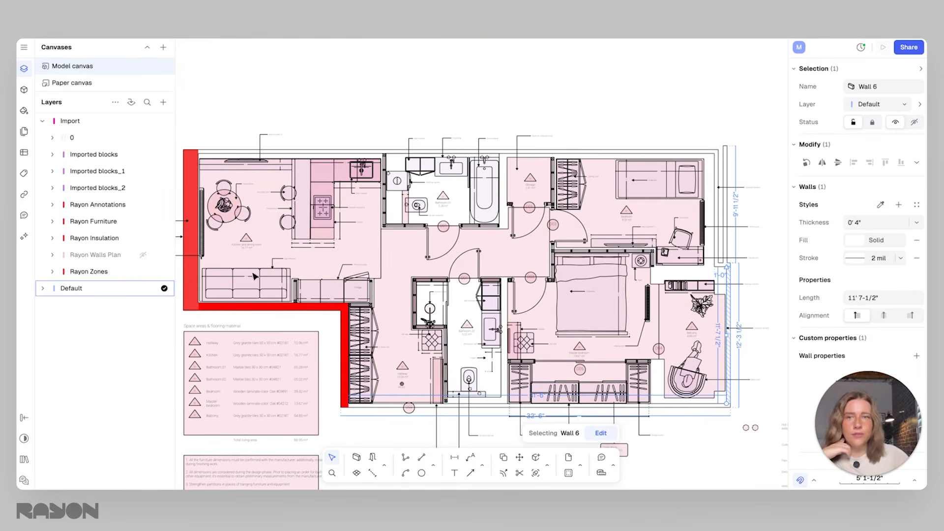
click(881, 205)
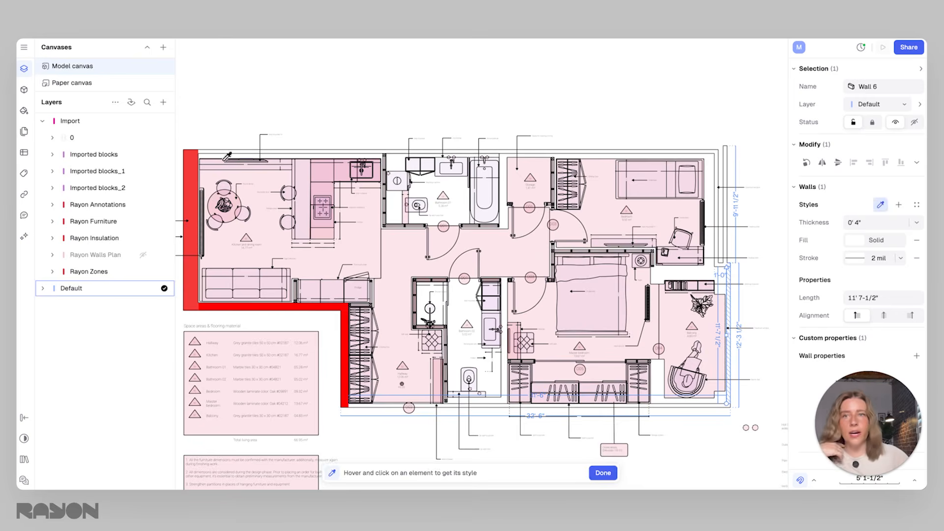
click(186, 167)
middle_drag(433, 223, 527, 253)
click(680, 132)
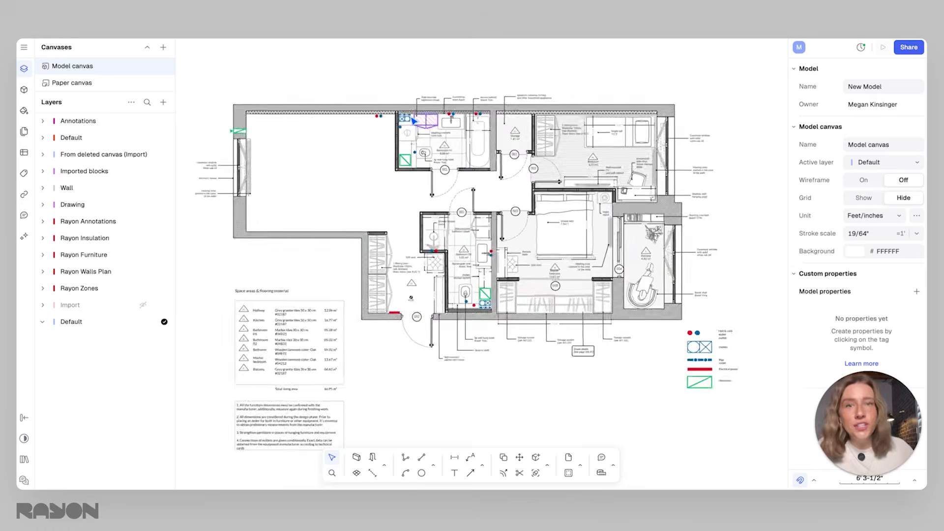
Step: Inspect the properties of the finished plan's upper exterior wall, shower, bedroom–balcony dividing wall and the wall below the kitchen
scroll(329, 122, down, 1)
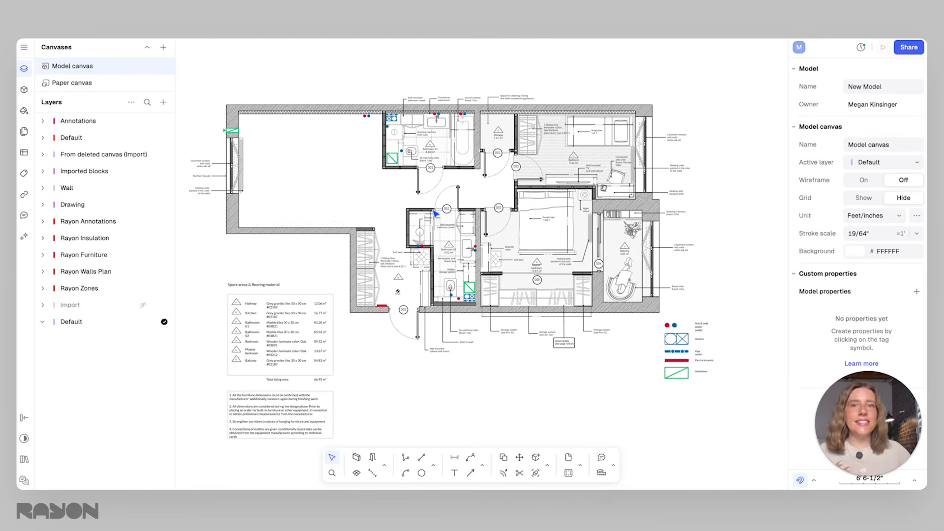
click(448, 214)
click(337, 185)
scroll(359, 162, left, 3)
click(376, 107)
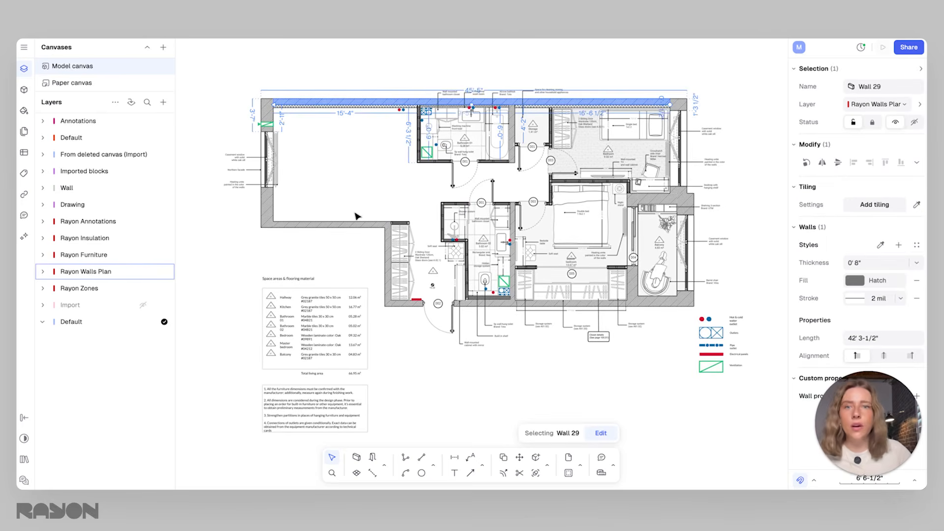
click(398, 237)
click(454, 227)
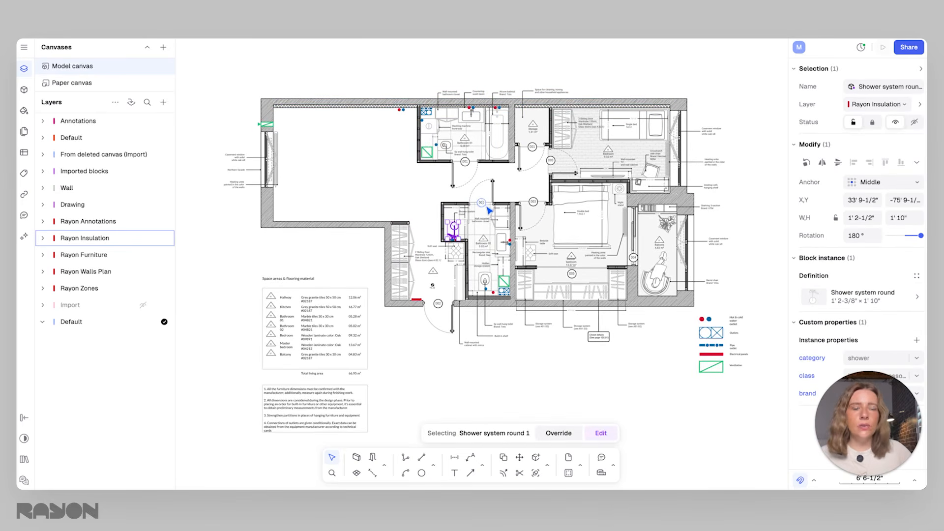
click(682, 202)
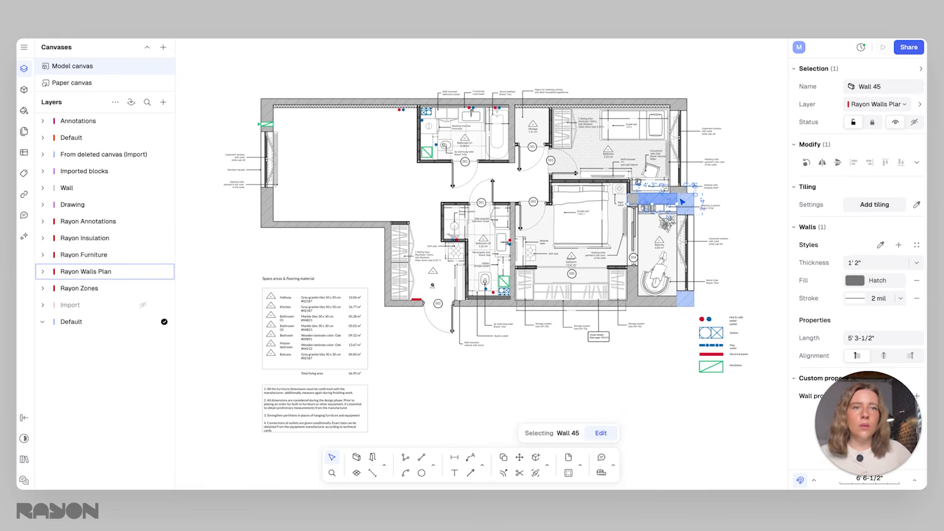
click(588, 222)
click(394, 176)
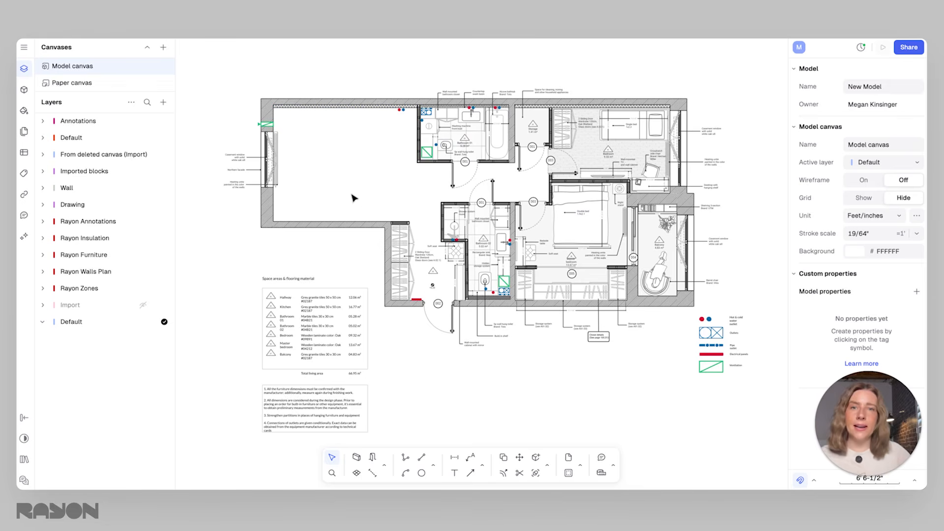
click(363, 229)
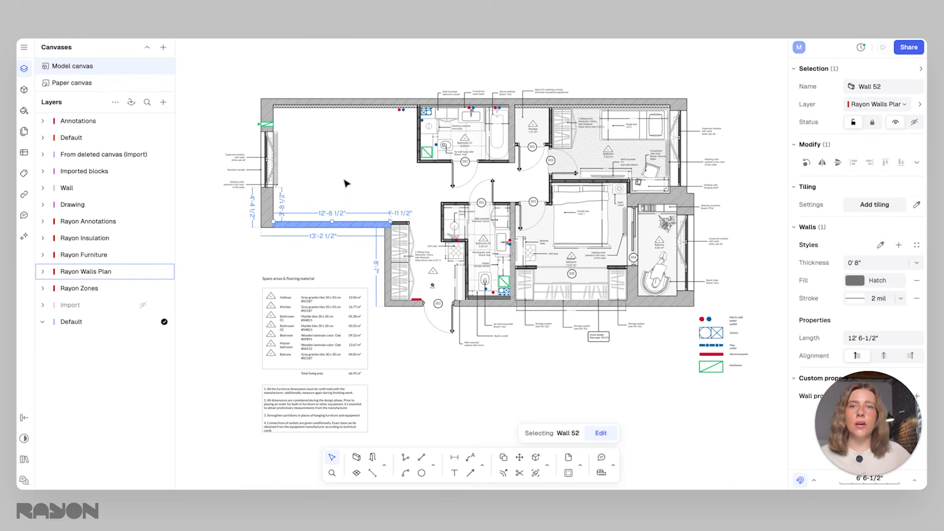
Step: Inspect the properties of the existing bathroom zone and the bedroom floor shape
click(344, 181)
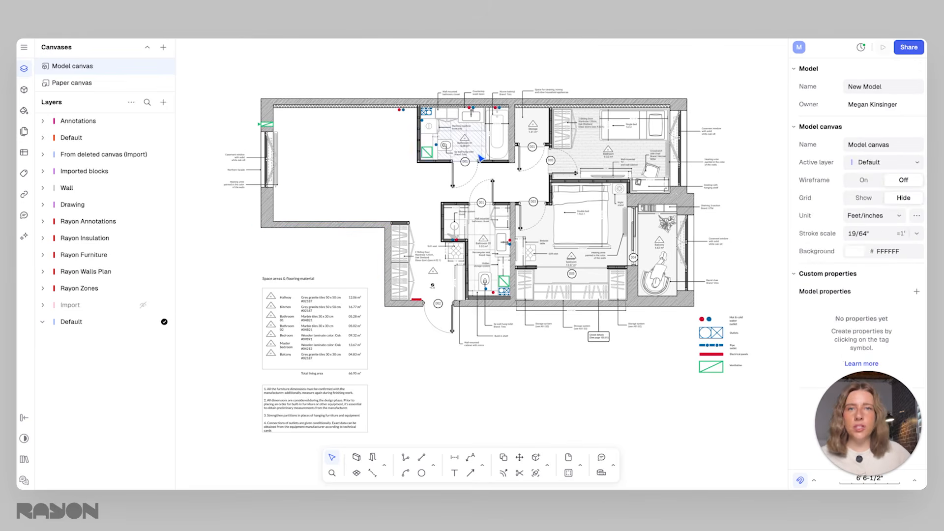
click(477, 154)
ctrl+scroll(533, 160, up, 5)
middle_drag(526, 173, 522, 176)
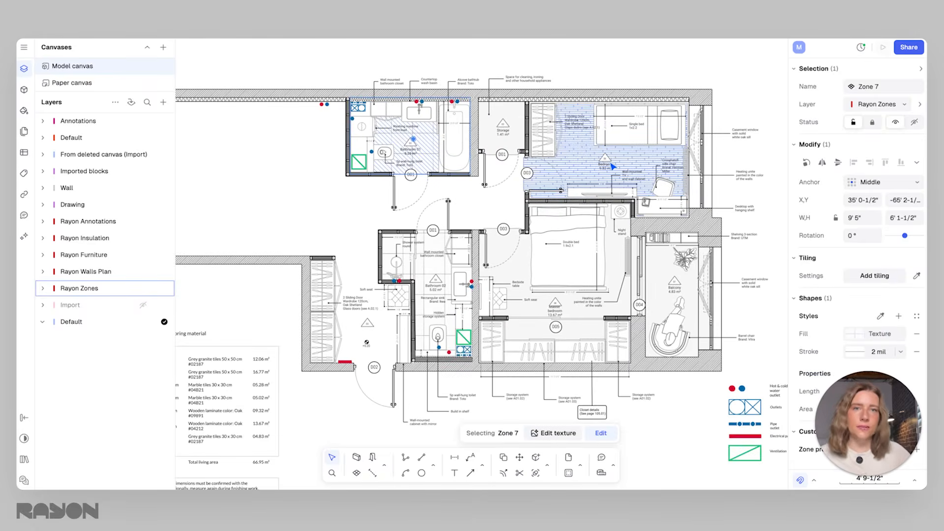
click(586, 176)
middle_drag(586, 176, 492, 216)
ctrl+scroll(426, 249, up, 2)
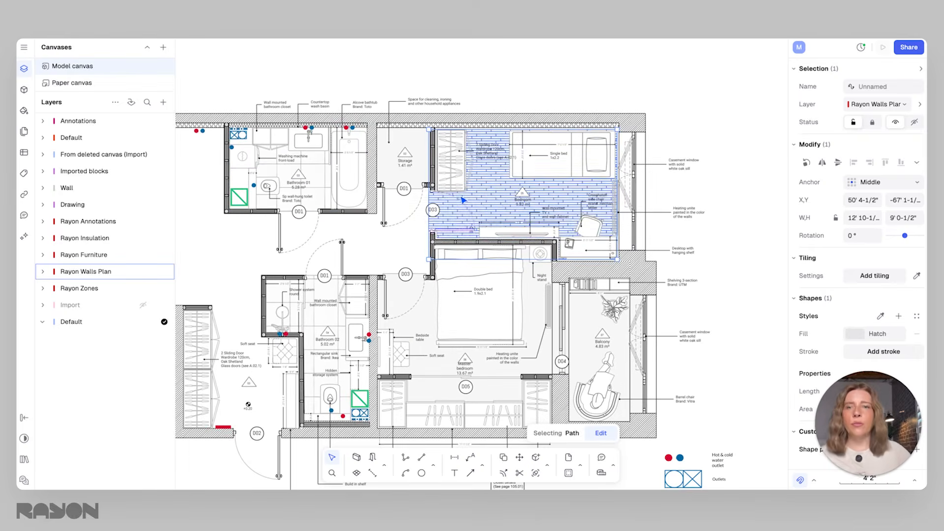
middle_drag(427, 249, 537, 198)
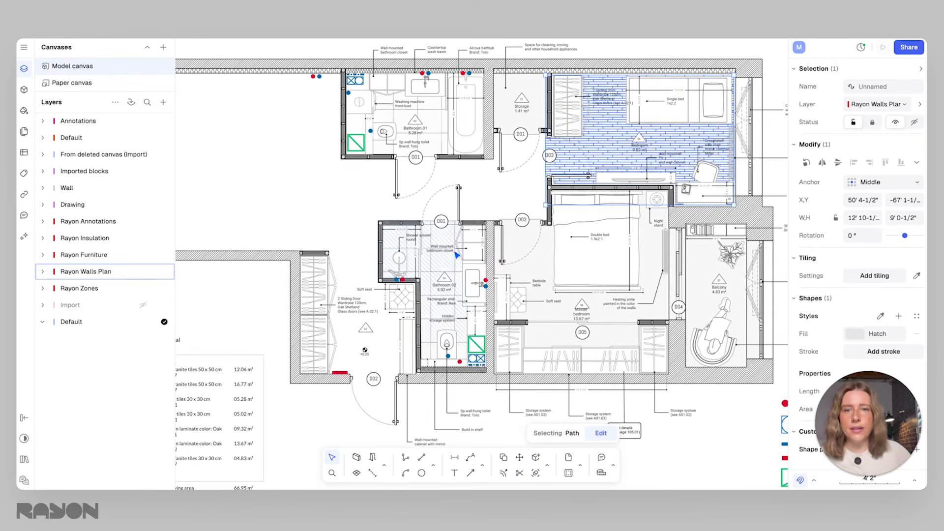
mouse_move(464, 316)
middle_down()
mouse_move(372, 347)
mouse_move(381, 342)
middle_up()
ctrl+scroll(519, 181, down, 2)
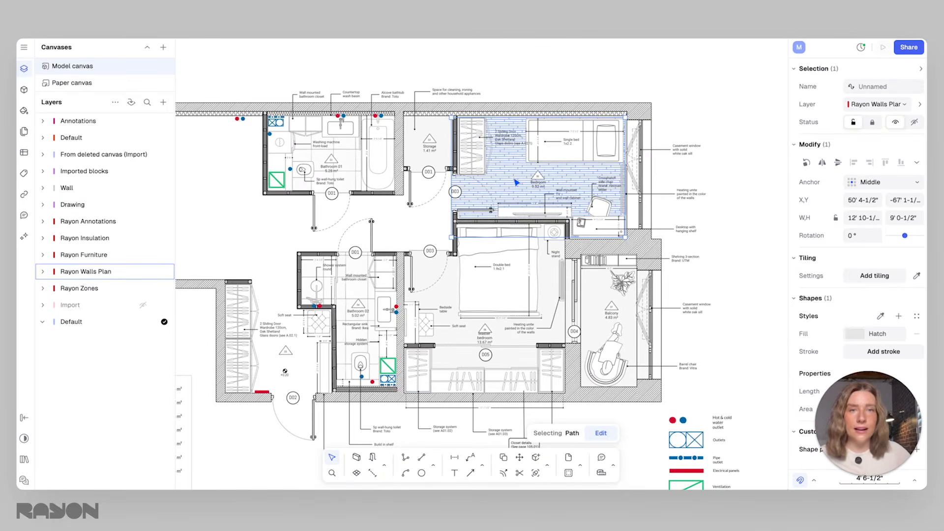
Step: Delete the bedroom's hatched floor shape and the existing zone covering the same room
click(538, 89)
click(519, 175)
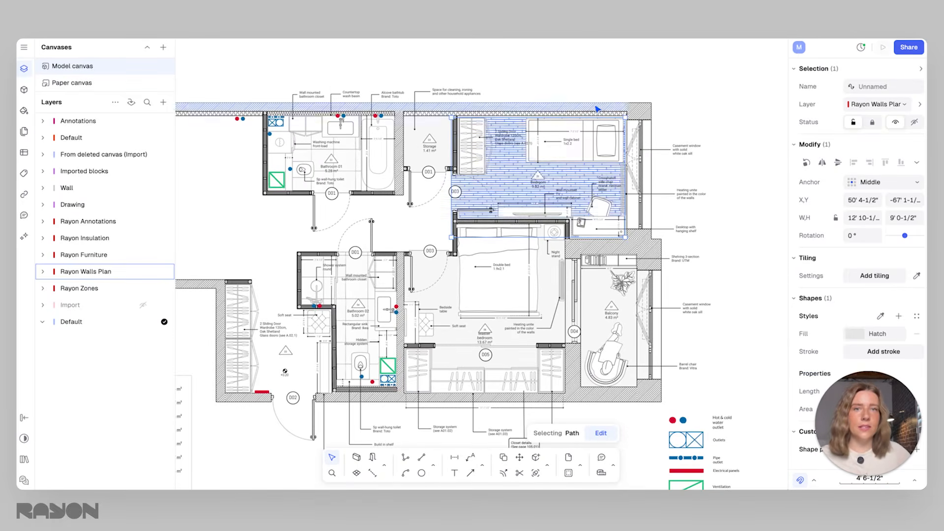
scroll(521, 177, up, 5)
middle_drag(515, 178, 438, 245)
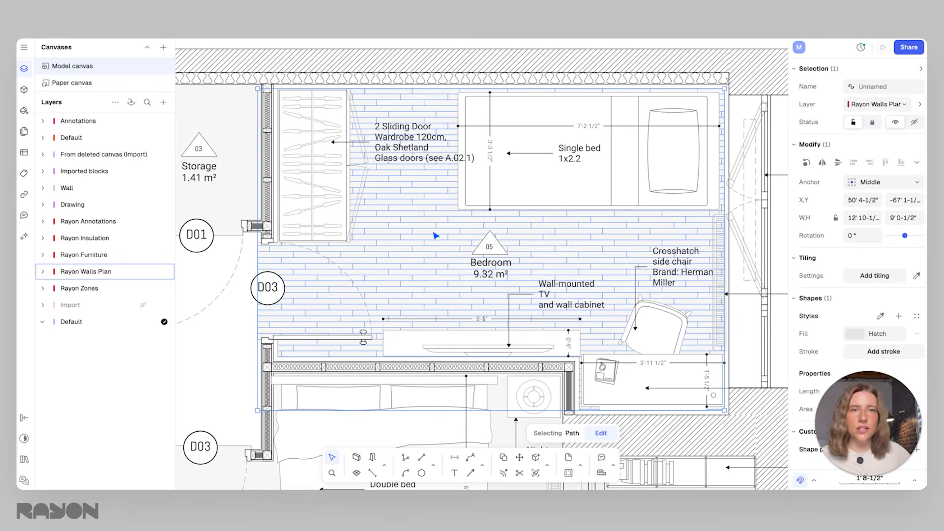
scroll(444, 242, down, 3)
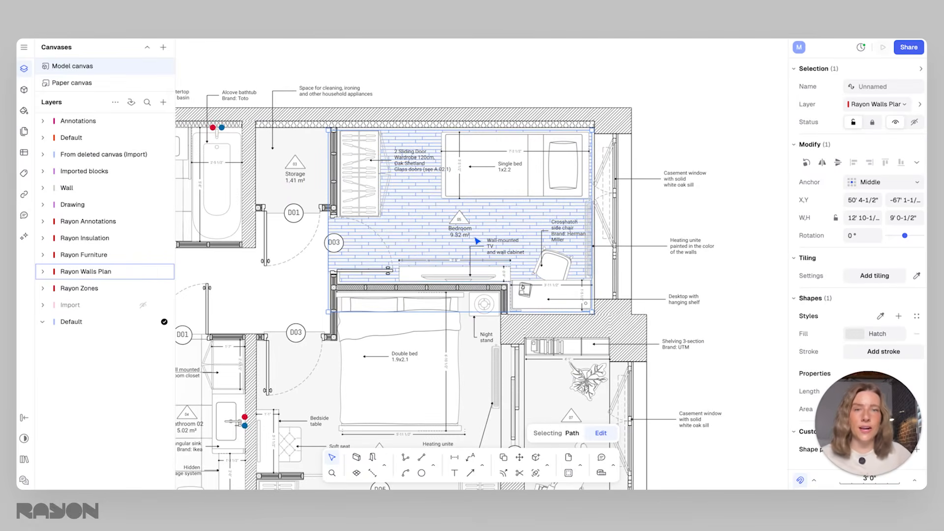
middle_drag(471, 236, 474, 235)
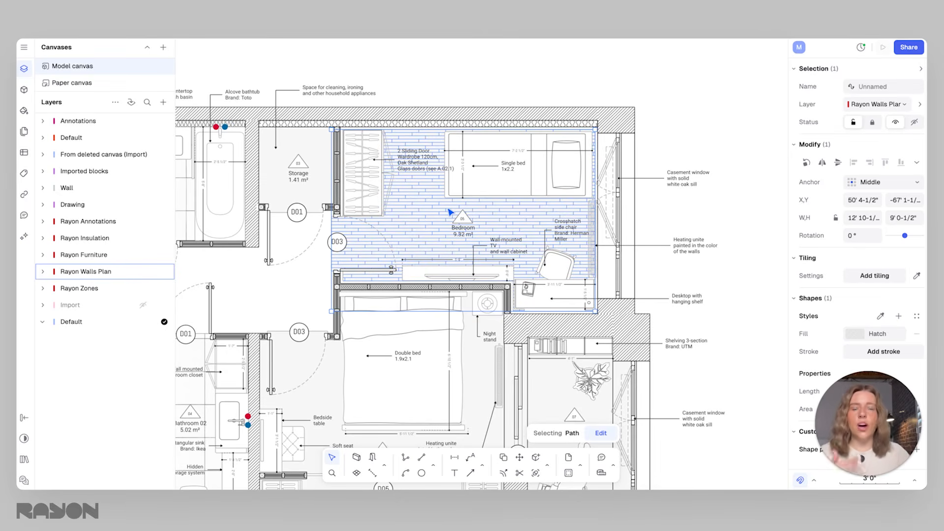
key(Delete)
click(446, 222)
key(Delete)
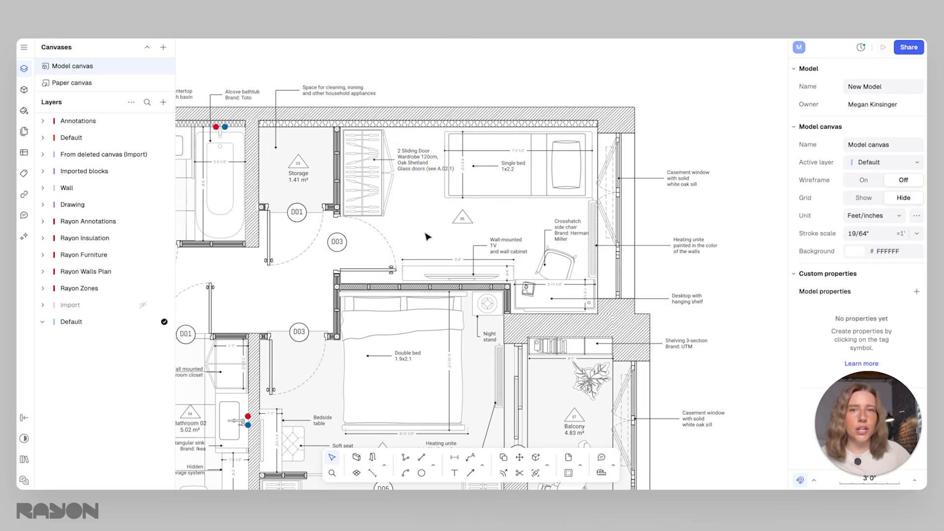
Step: Create a new zone from the detected area covering the bedroom and the adjoining storage room
middle_drag(426, 234, 463, 219)
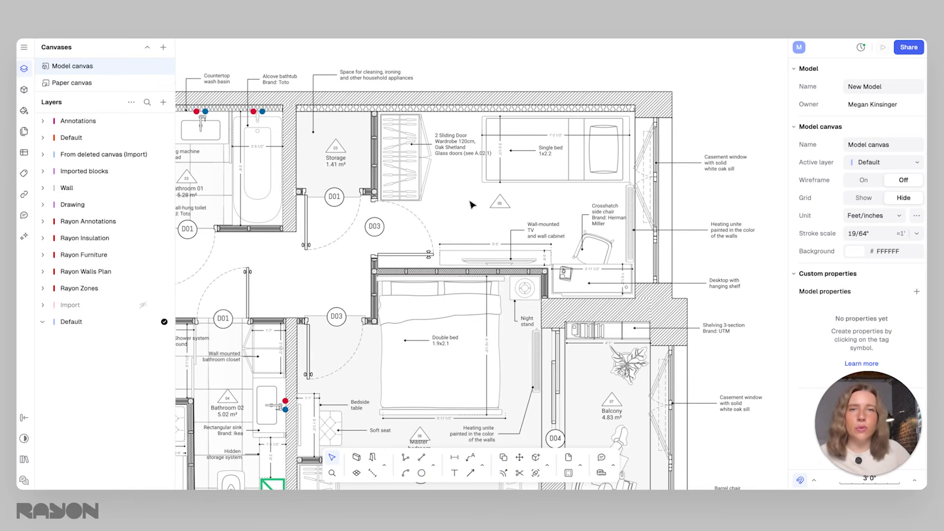
click(355, 474)
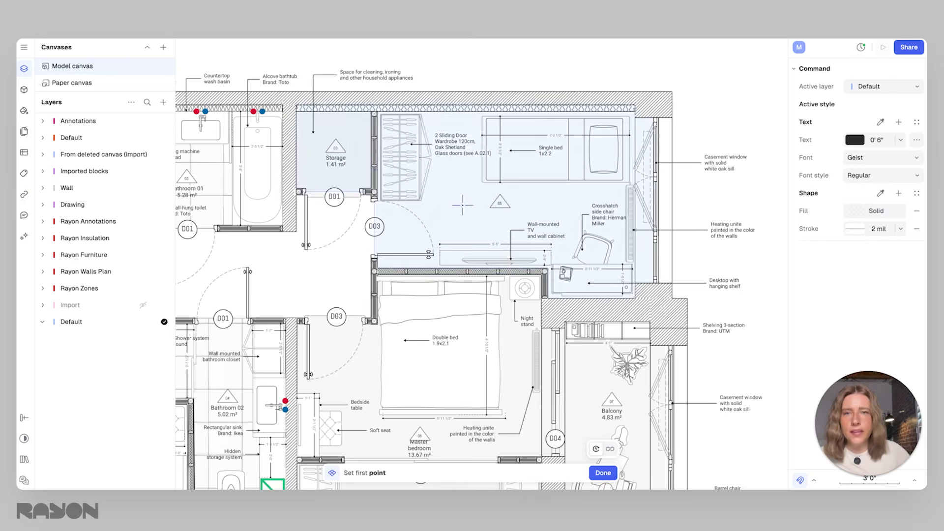
scroll(428, 358, down, 1)
middle_drag(427, 359, 566, 297)
scroll(566, 297, down, 2)
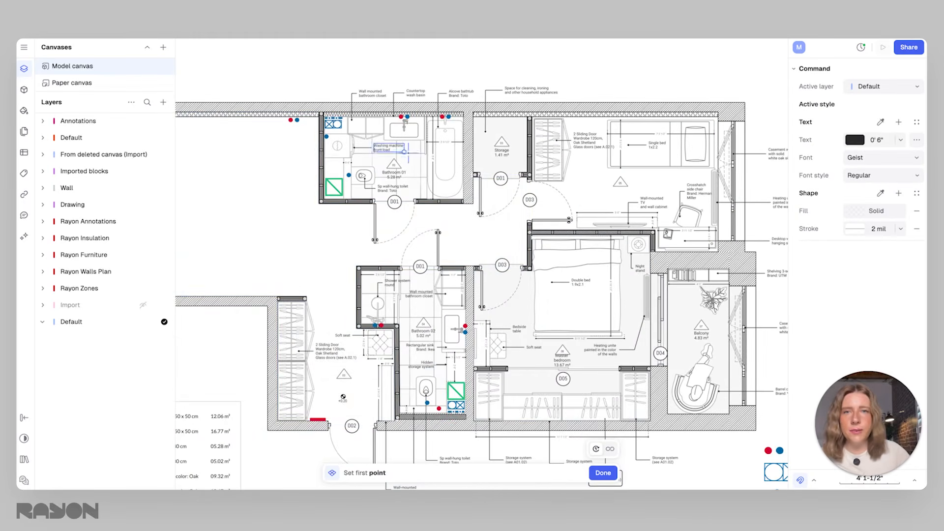
middle_drag(603, 306, 496, 317)
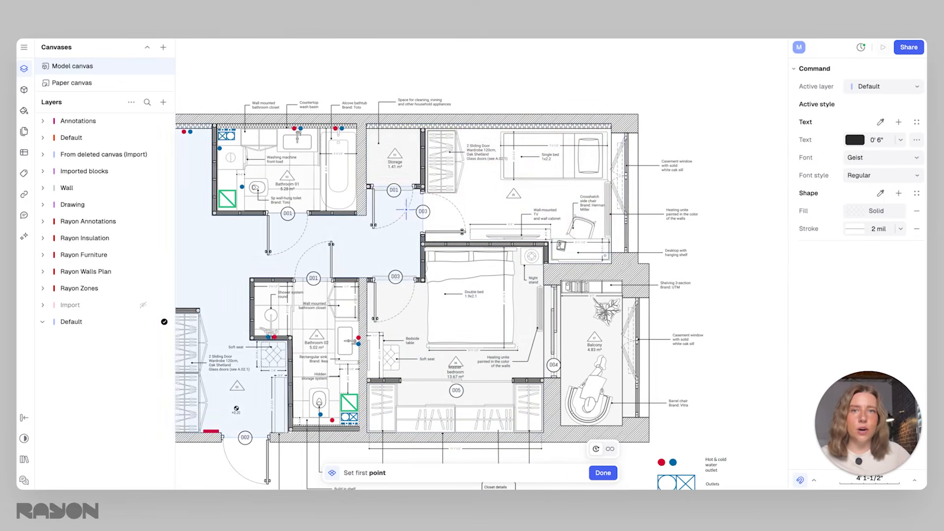
scroll(502, 193, up, 1)
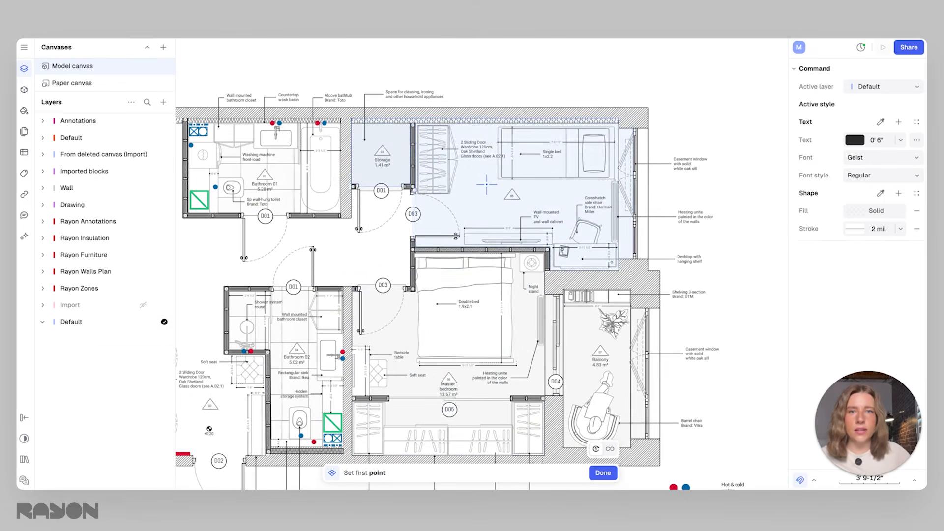
click(489, 179)
Step: Change the new zone's fill from solid to the Strip Light.png texture
scroll(496, 213, up, 1)
scroll(496, 213, up, 2)
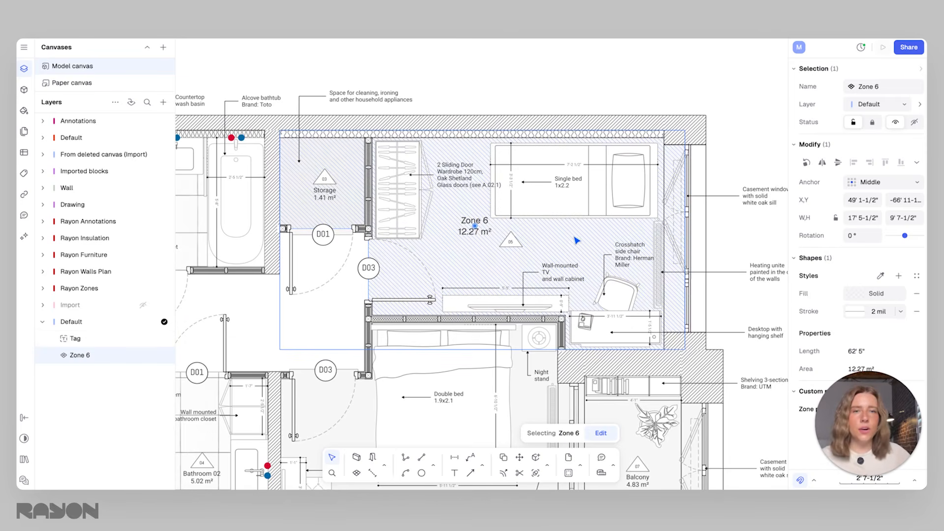
click(856, 297)
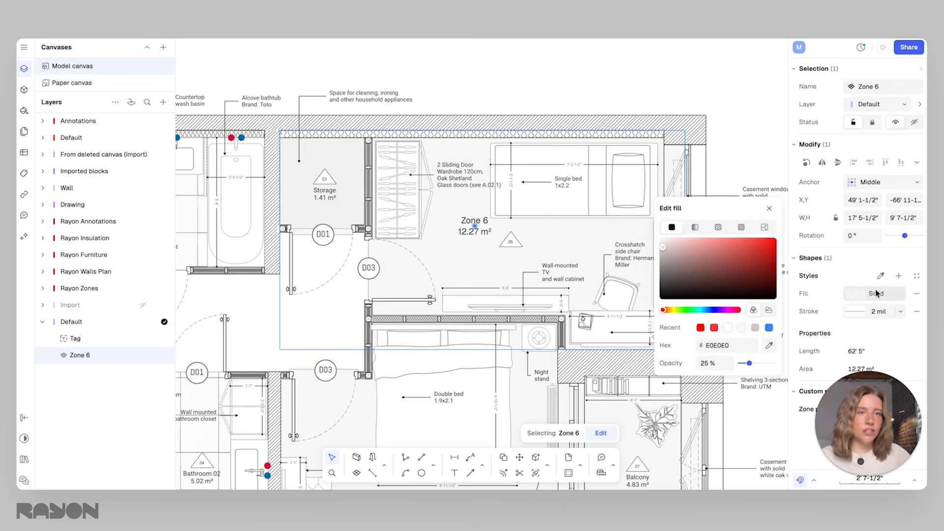
click(723, 228)
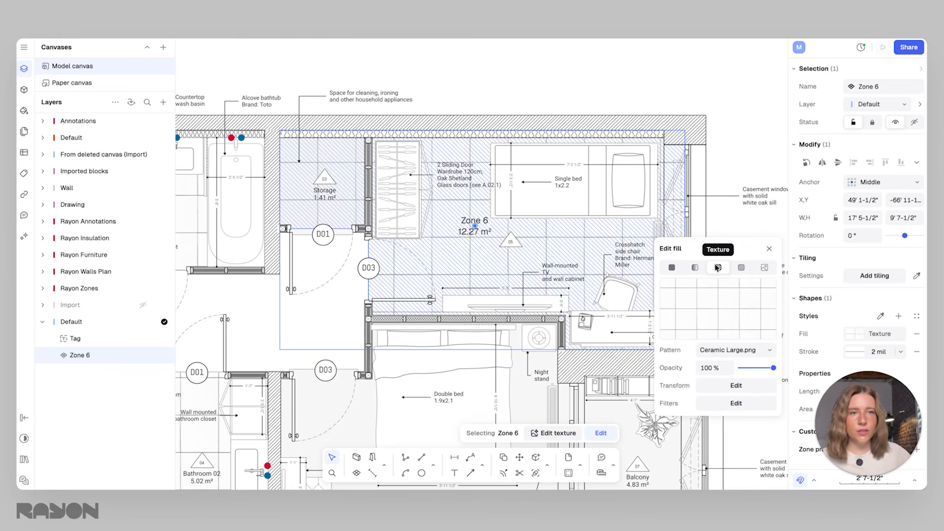
click(733, 350)
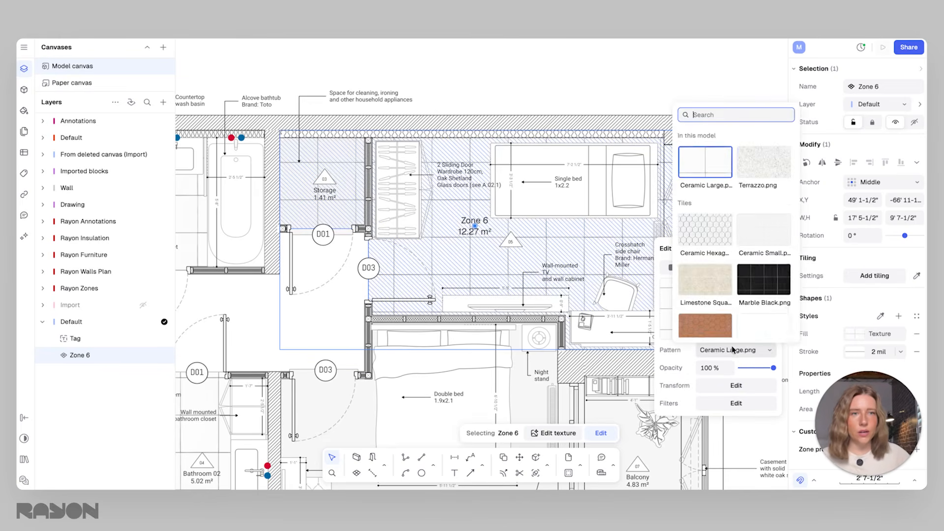
scroll(740, 250, down, 5)
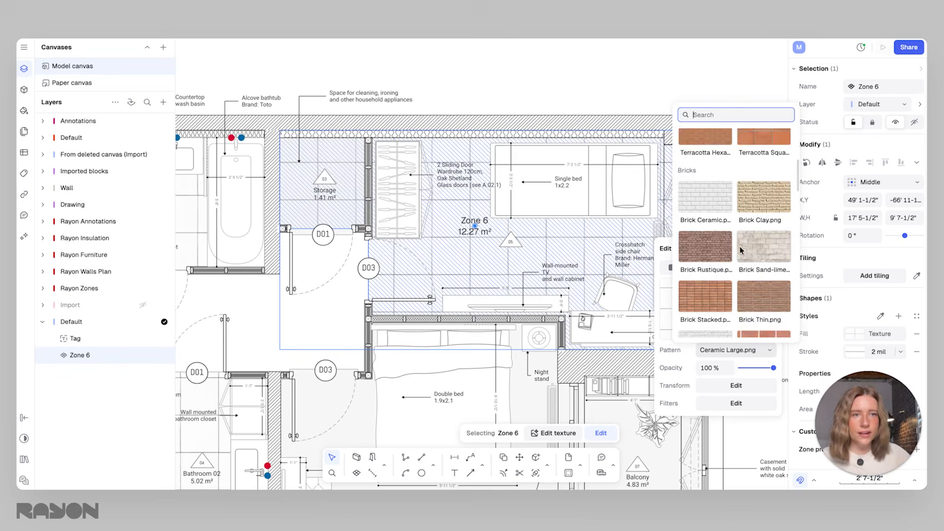
scroll(740, 249, down, 10)
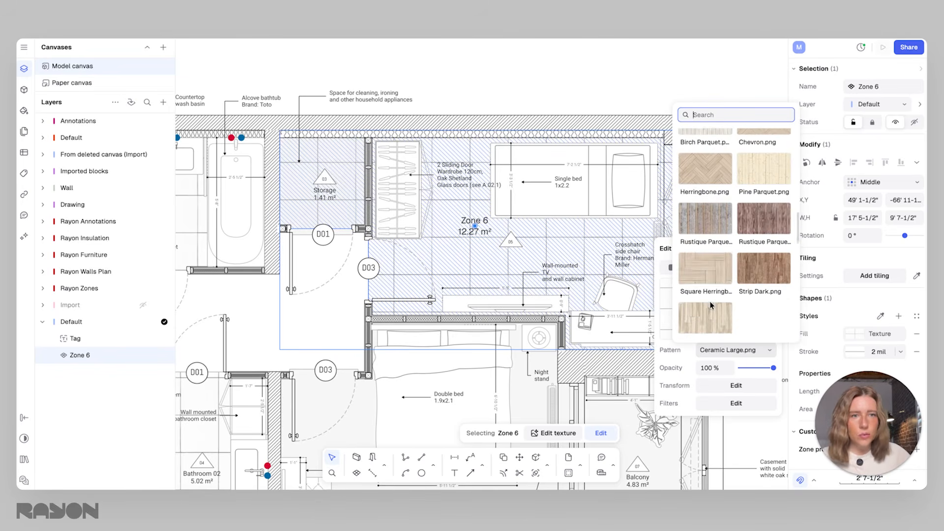
scroll(709, 300, down, 1)
click(709, 298)
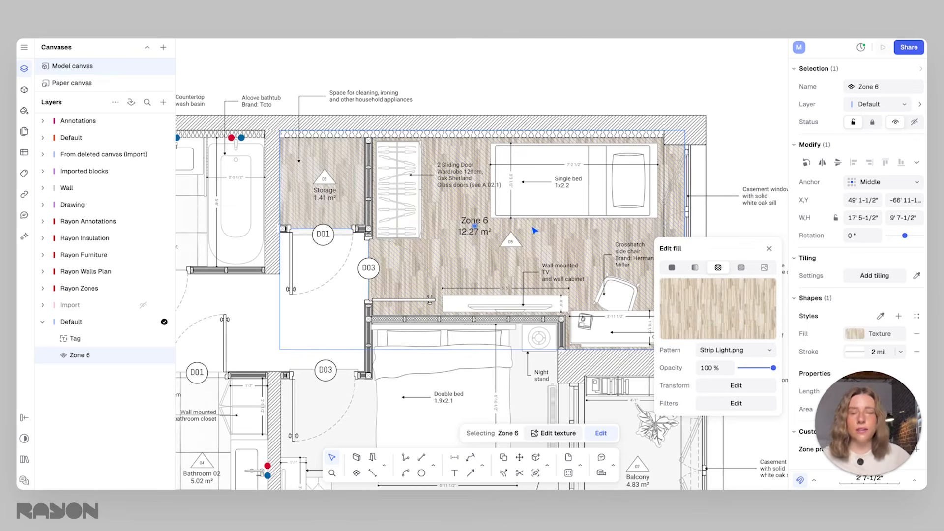
Step: Set the wood texture's scale to 2x and its rotation to 90°
click(733, 386)
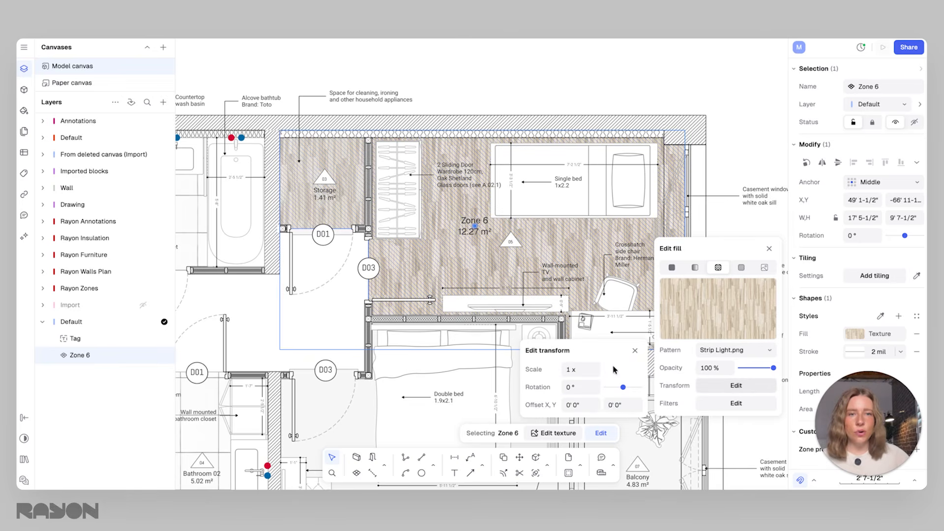
click(567, 369)
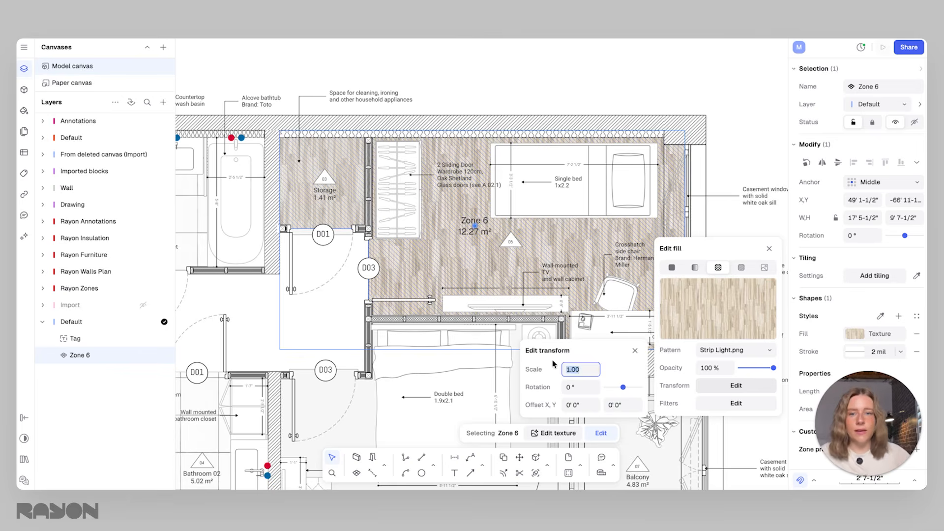
text(2)
key(Return)
click(575, 387)
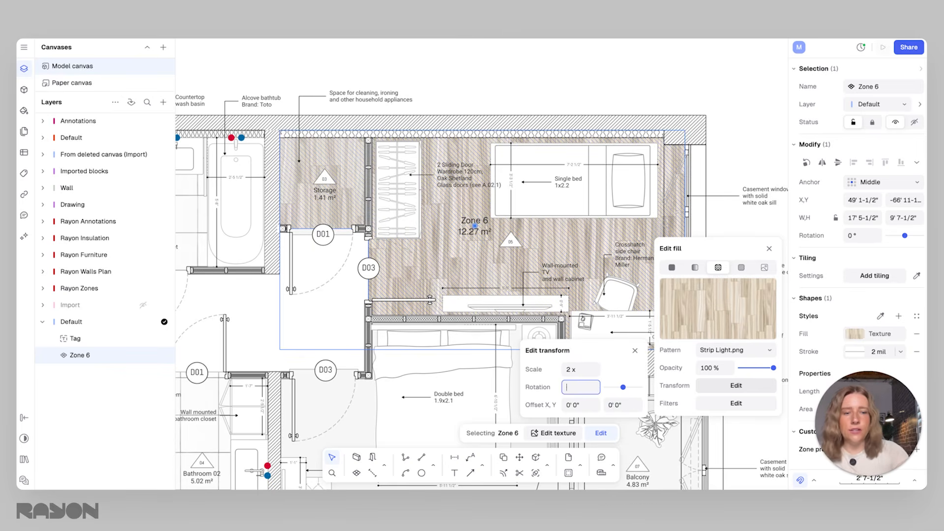
text(90)
key(Return)
Step: Set the wood texture's scale to 1.5x with opacity at 100 %, and close the fill editor
click(575, 369)
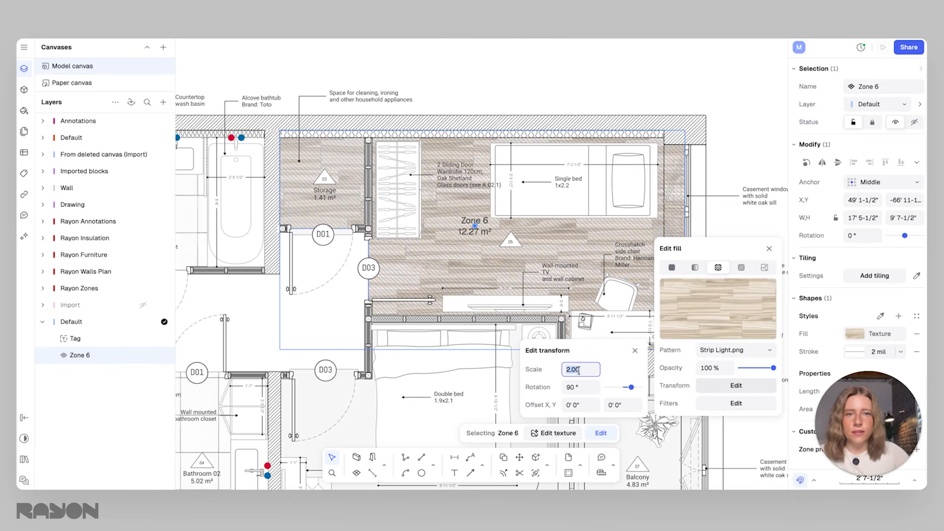
text(1.5)
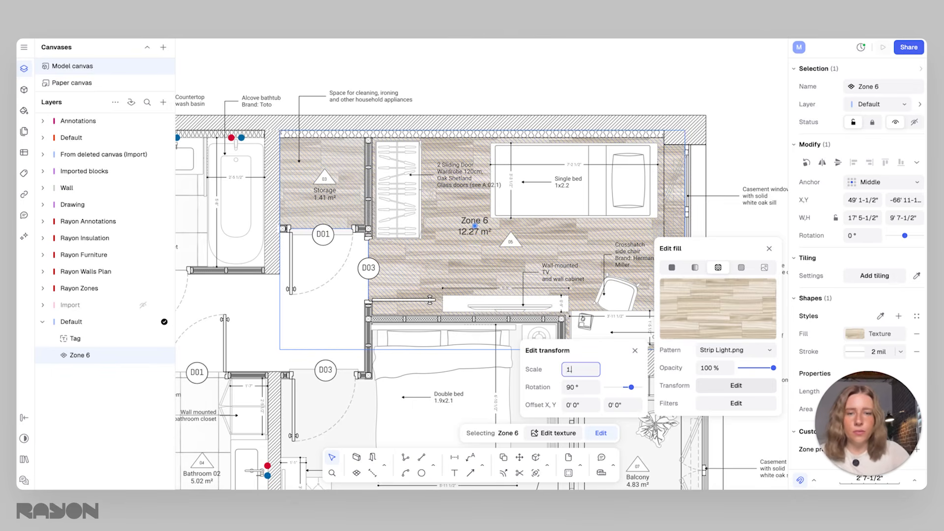
key(Return)
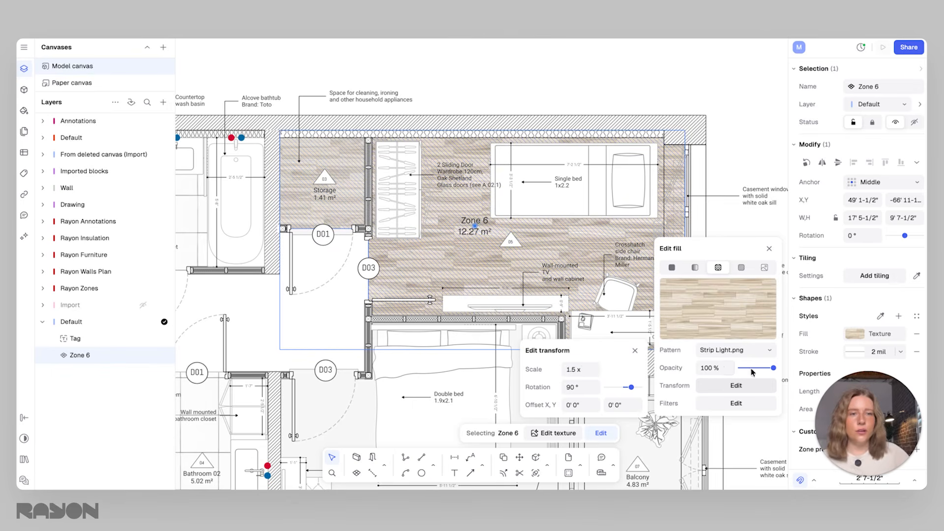
mouse_move(770, 370)
mouse_down()
mouse_move(752, 372)
mouse_move(774, 369)
mouse_up()
click(717, 162)
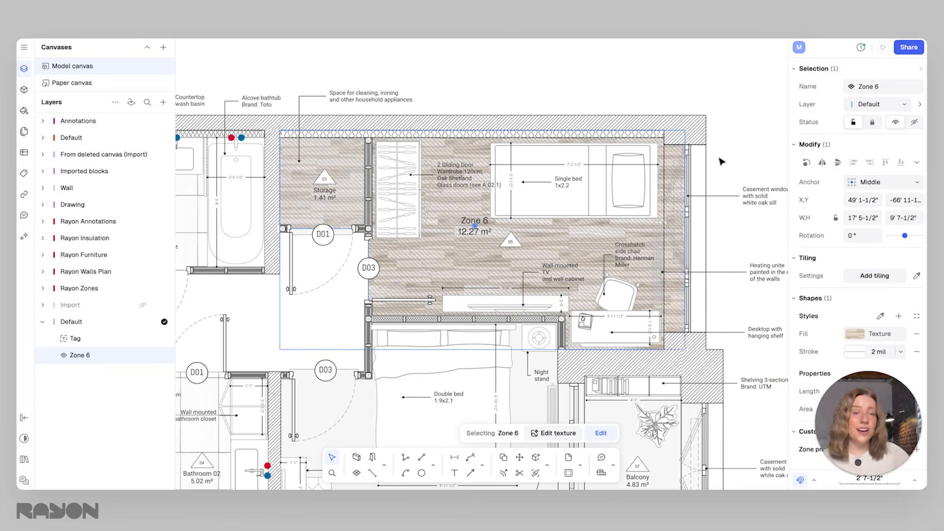
Step: Move the new zone's name and area tag slightly down within the bedroom
click(725, 160)
click(504, 241)
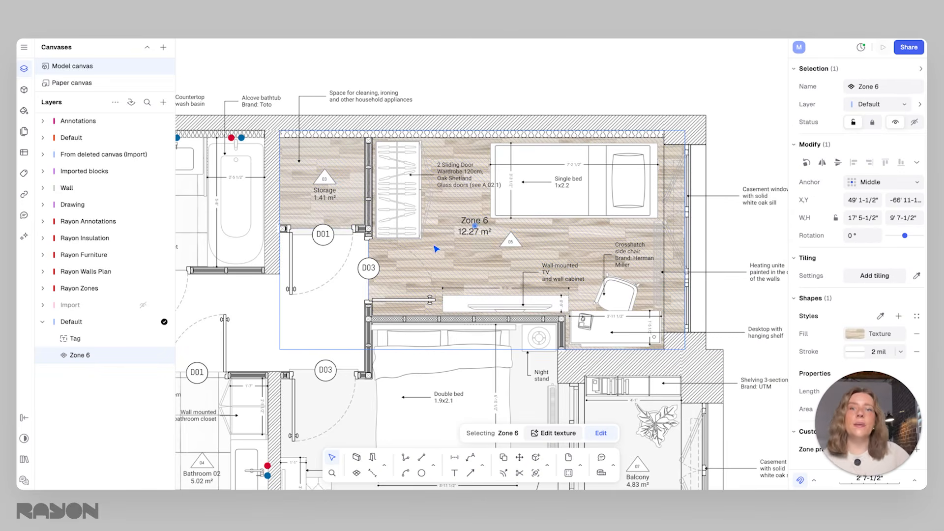
key(Escape)
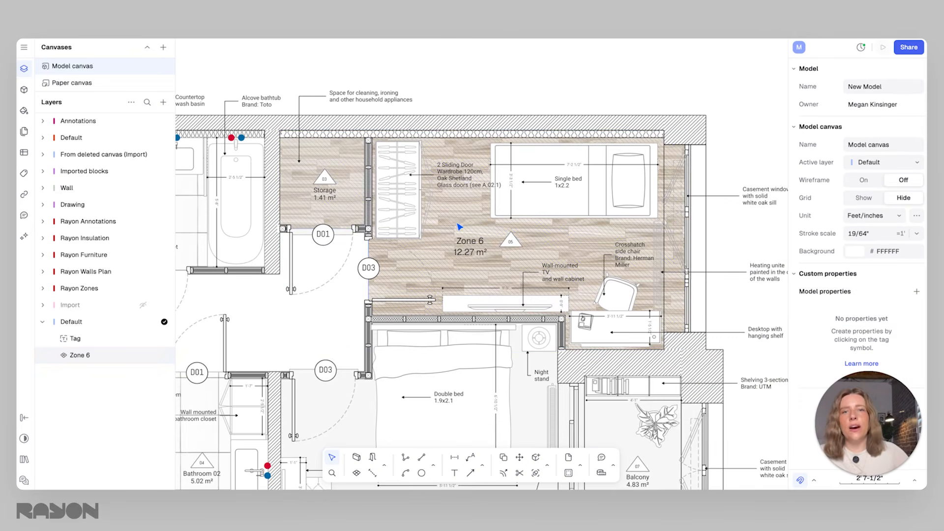
mouse_move(467, 245)
mouse_down()
mouse_move(450, 245)
mouse_move(471, 256)
mouse_up()
Step: Rename the bedroom zone as Guest Bed
click(465, 215)
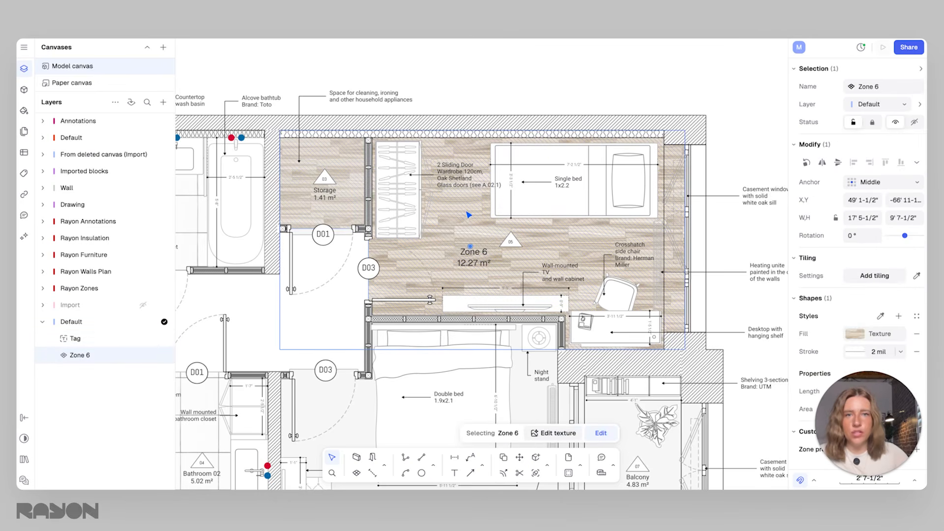
click(898, 88)
text(Guest Bed)
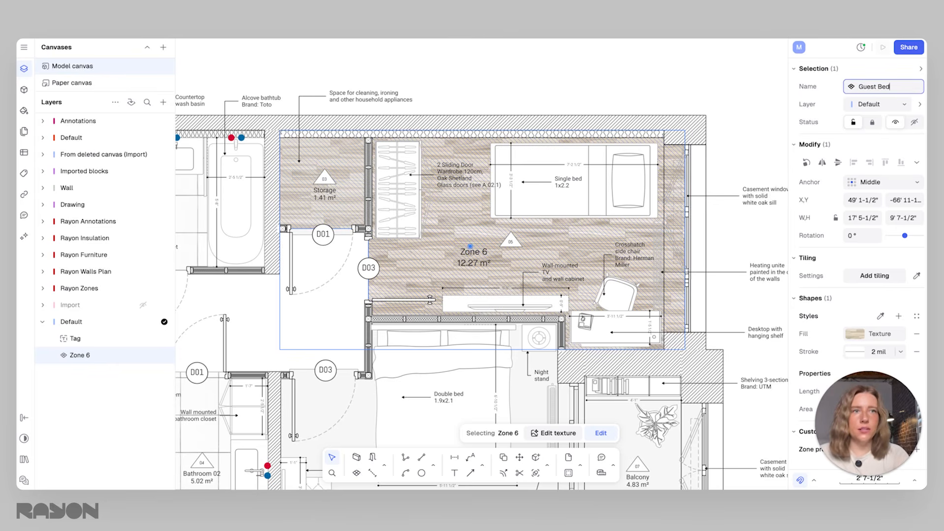
key(Return)
click(599, 91)
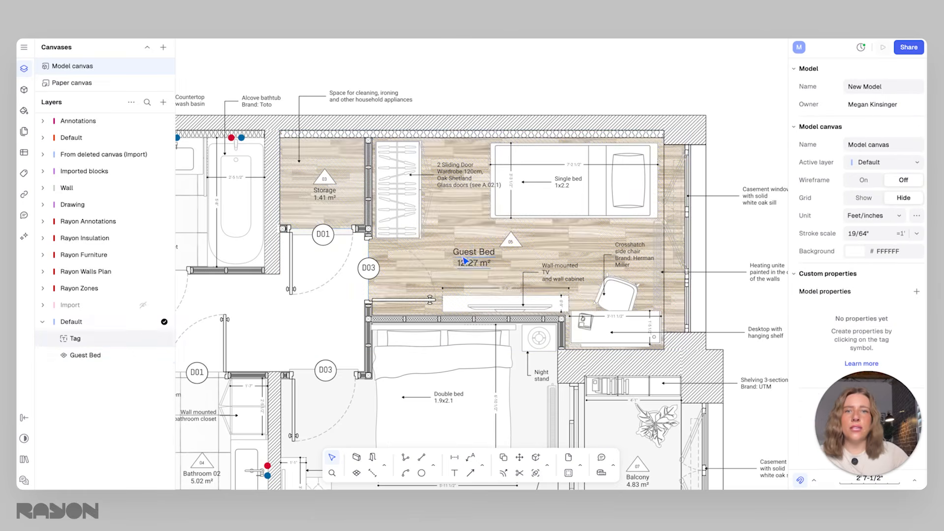
click(429, 268)
key(Escape)
click(440, 255)
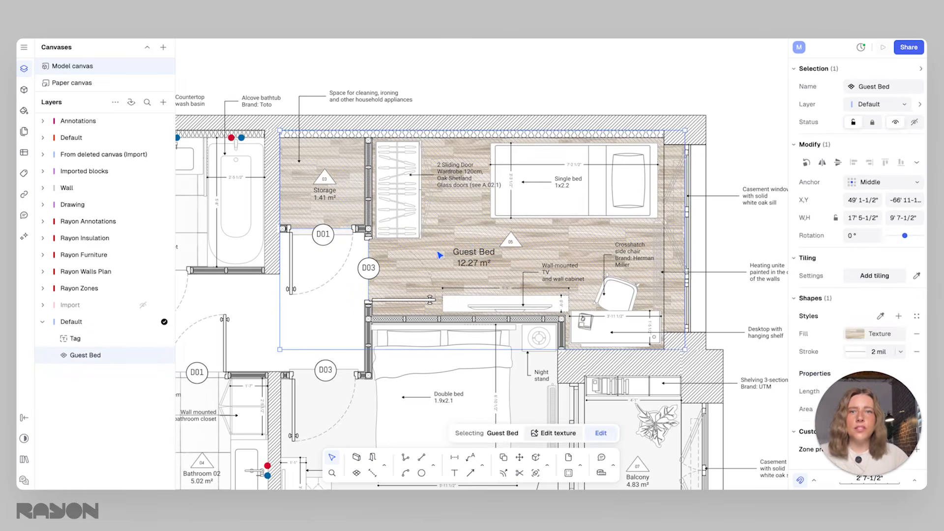
click(449, 74)
click(467, 236)
click(346, 216)
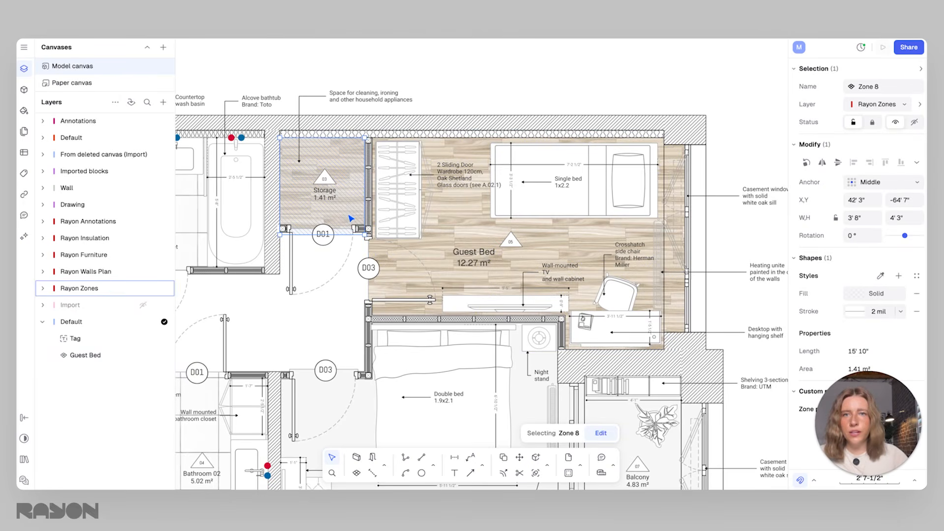
Step: Reshape the Guest Bed zone by moving its two storage-side corners to the bedroom wall, excluding the Storage room
click(455, 231)
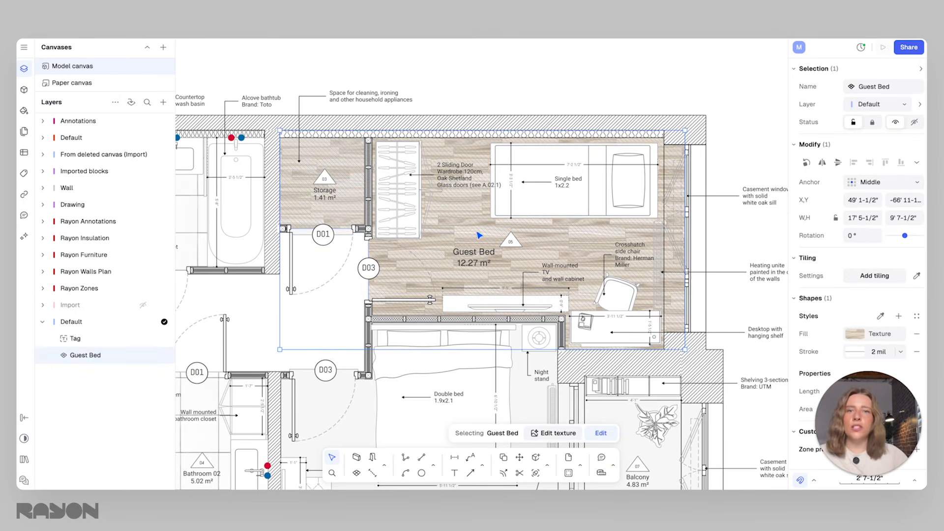
click(598, 435)
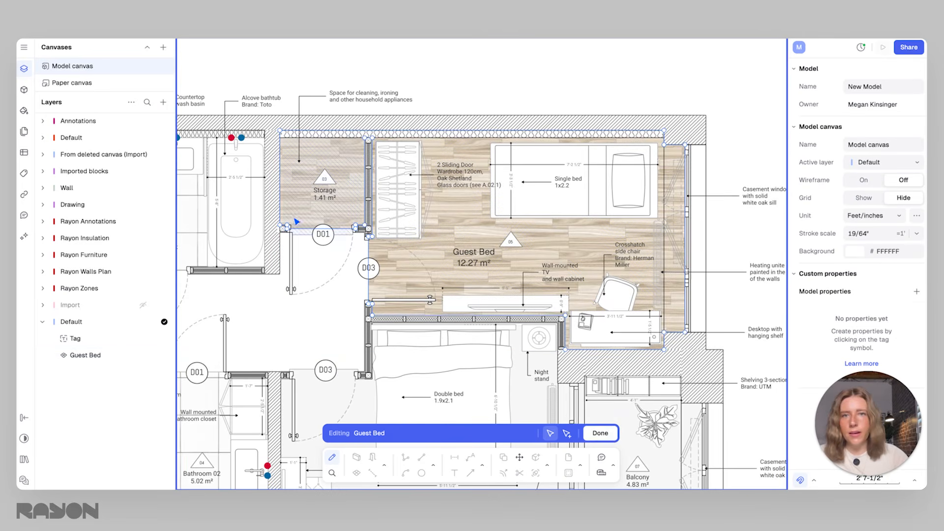
scroll(314, 185, up, 2)
middle_drag(356, 161, 377, 186)
drag(295, 145, 339, 203)
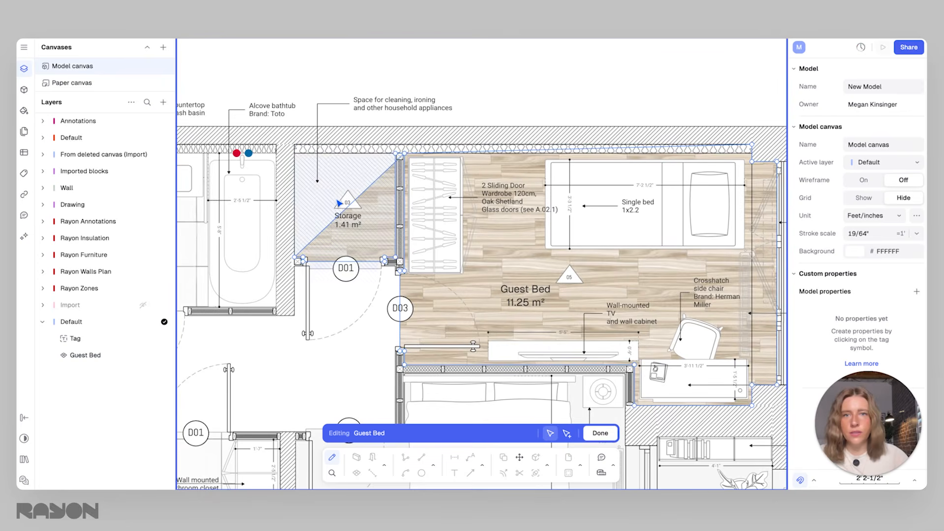
drag(296, 258, 405, 262)
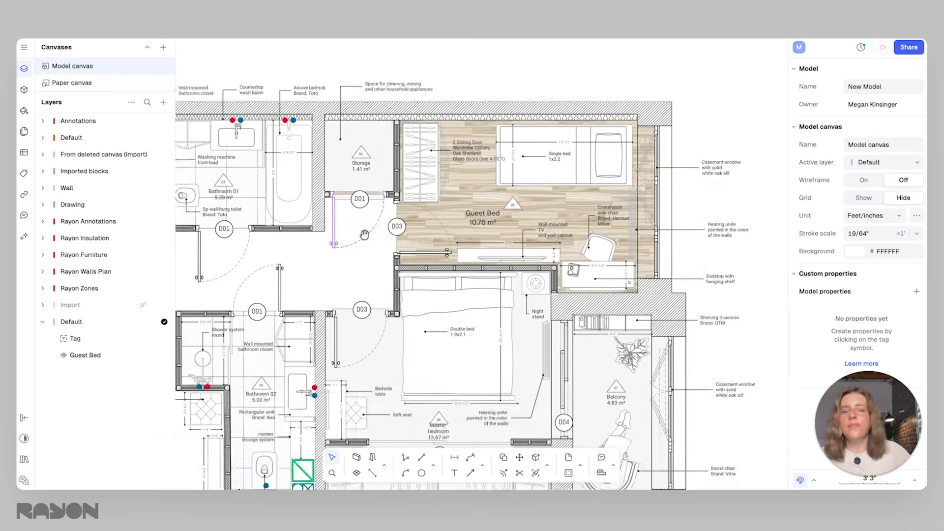
Step: Move the large open room's lower exterior wall outward by about 4'-2"
middle_drag(363, 234, 459, 293)
middle_drag(489, 321, 507, 296)
click(585, 147)
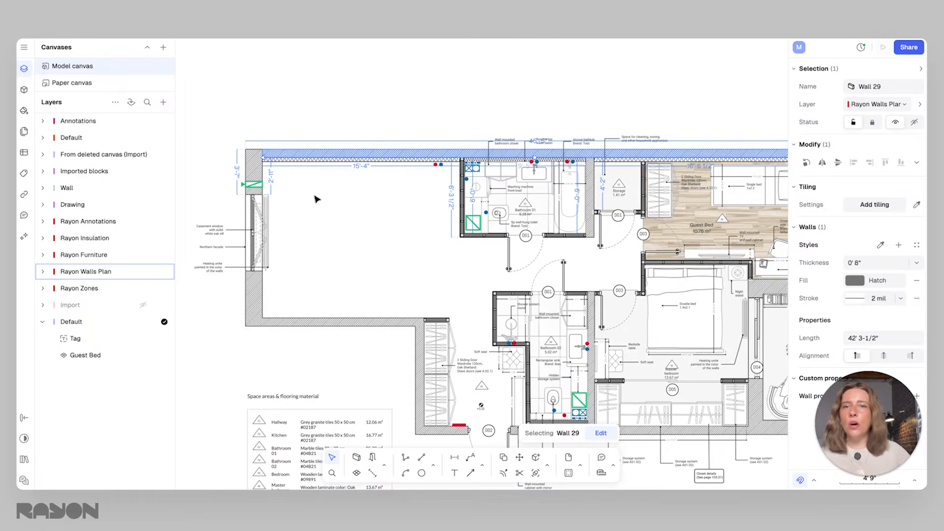
click(317, 202)
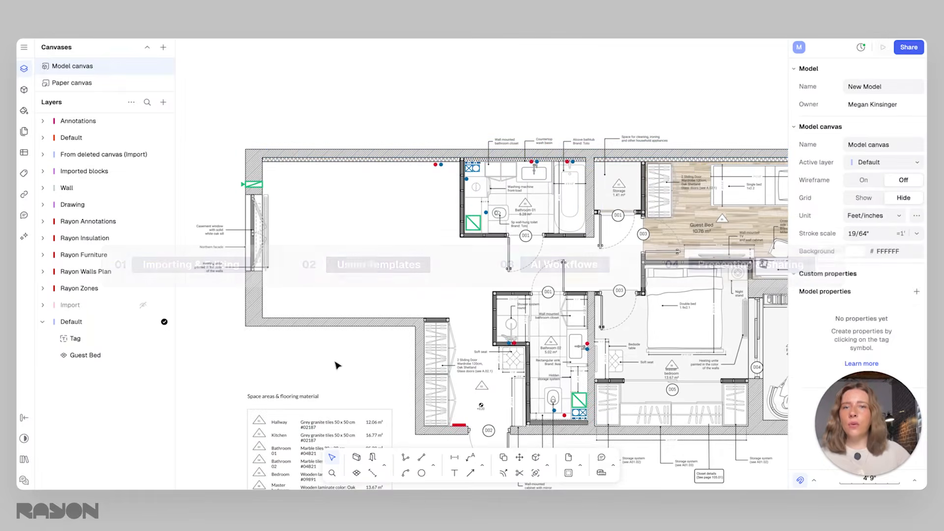
click(310, 323)
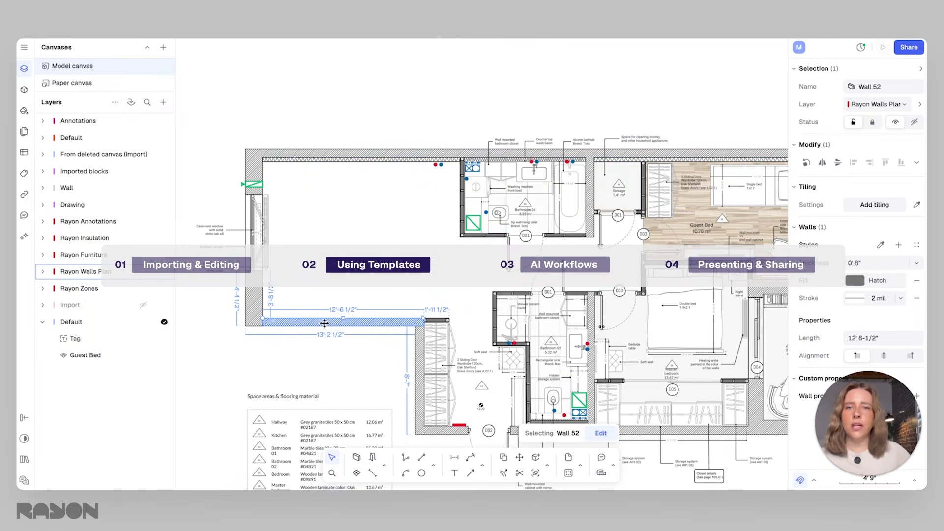
click(365, 226)
middle_drag(369, 221, 402, 202)
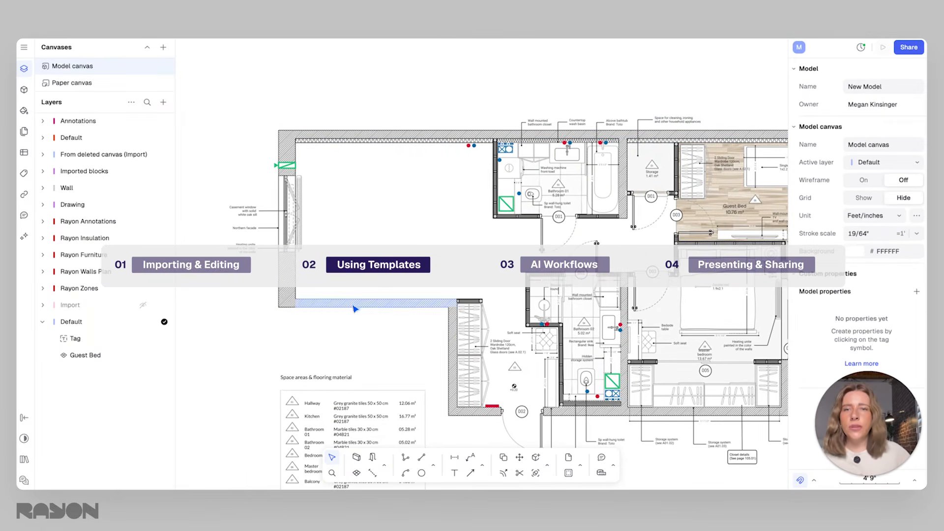
click(373, 307)
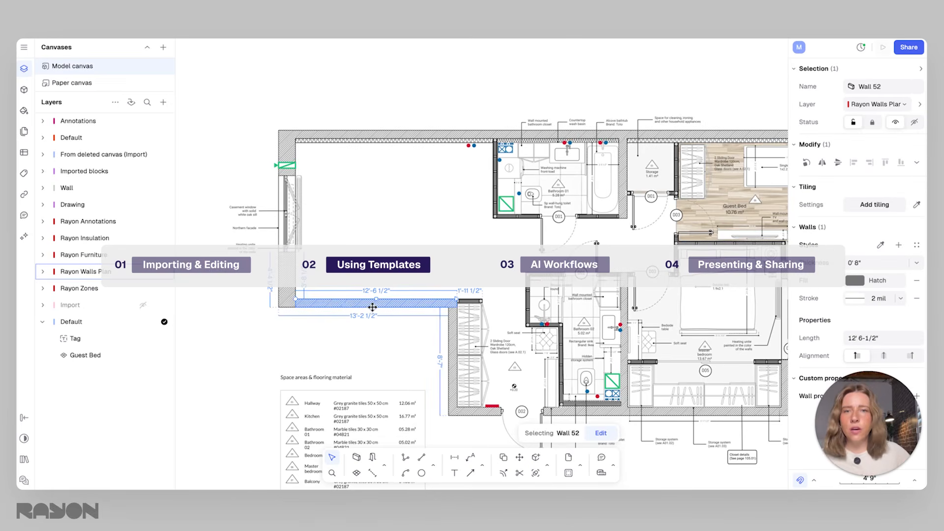
drag(346, 307, 341, 360)
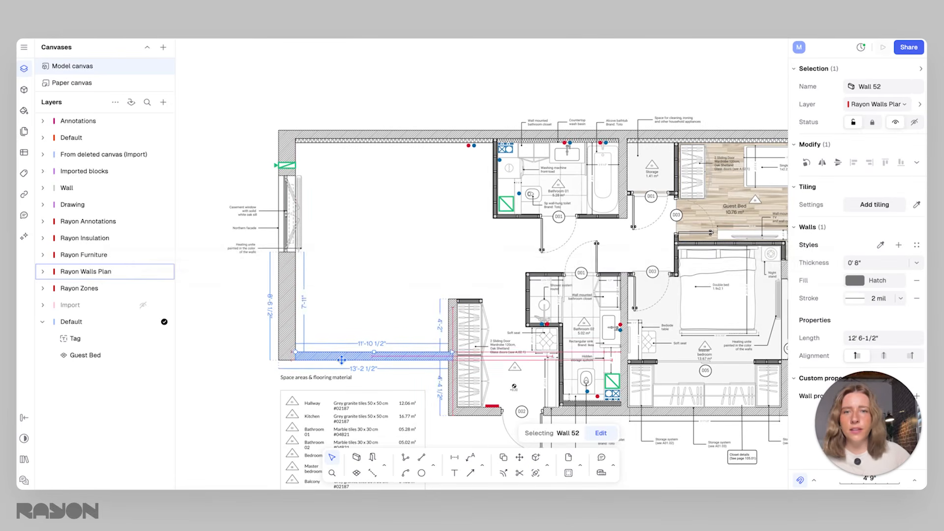
click(386, 289)
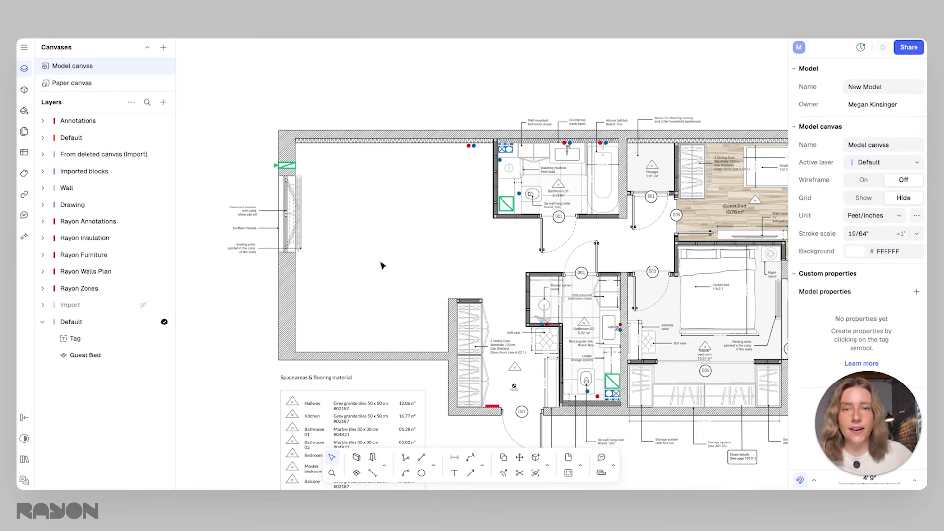
Step: Try to move the large room's window-side exterior wall outward and shift the window lines, heating unit and annotations with it
click(288, 157)
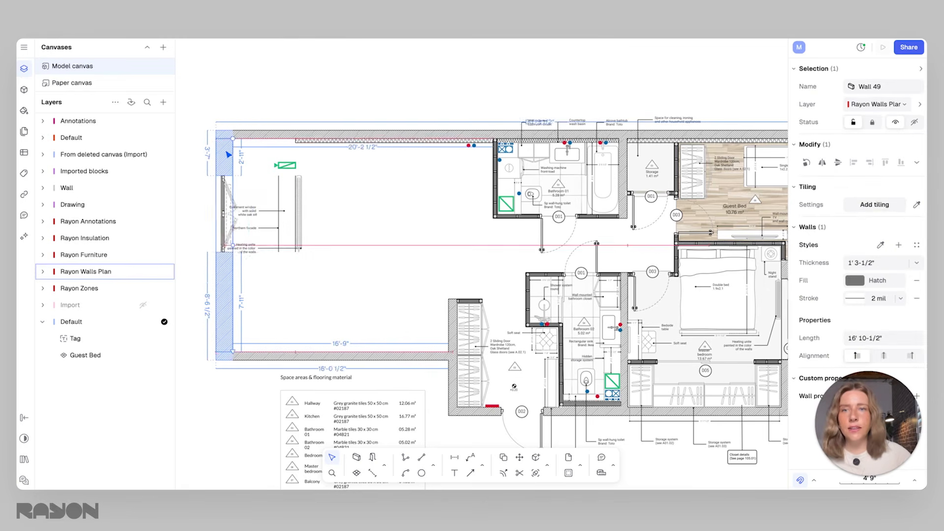
scroll(282, 219, up, 3)
scroll(282, 219, up, 5)
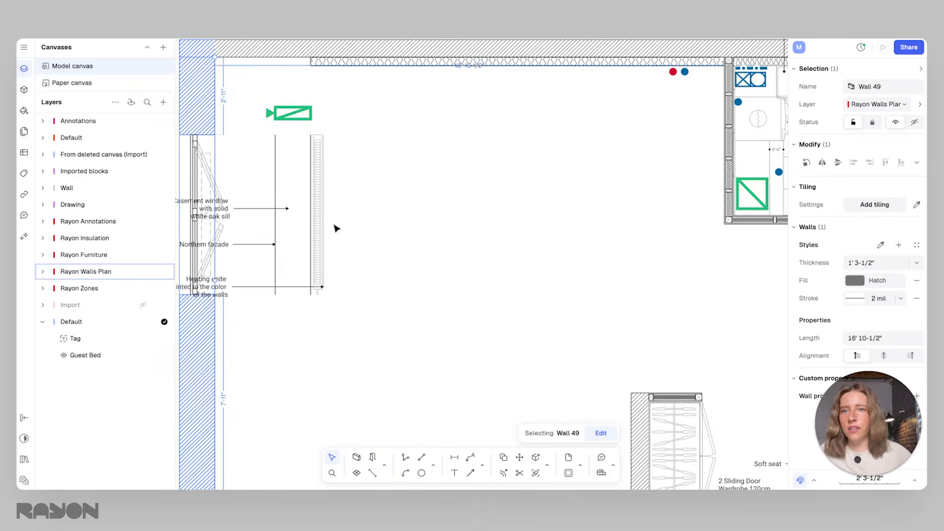
drag(494, 344, 379, 97)
drag(442, 190, 326, 191)
Step: Undo the moves of the window-side exterior wall and its window elements
key(ctrl+z)
key(ctrl+z)
key(ctrl+z)
key(ctrl+z)
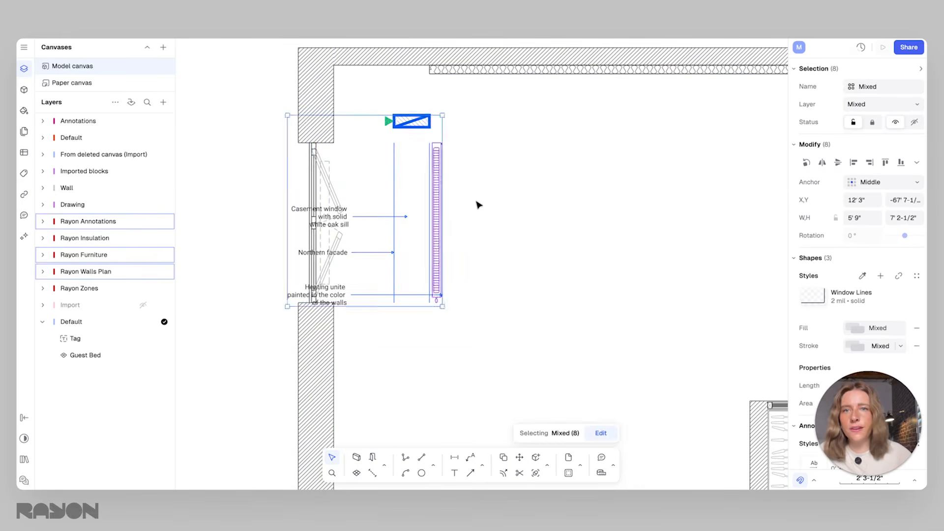
scroll(386, 211, down, 5)
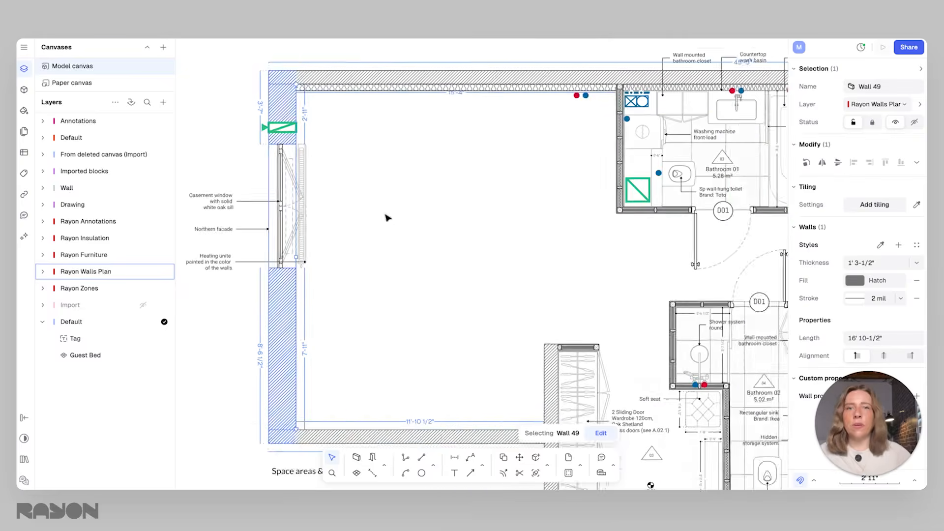
click(523, 371)
Step: Try deleting the red and blue plumbing markers from the plan, and undo the deletion
scroll(469, 297, down, 3)
drag(463, 378, 455, 374)
click(454, 283)
scroll(492, 300, up, 2)
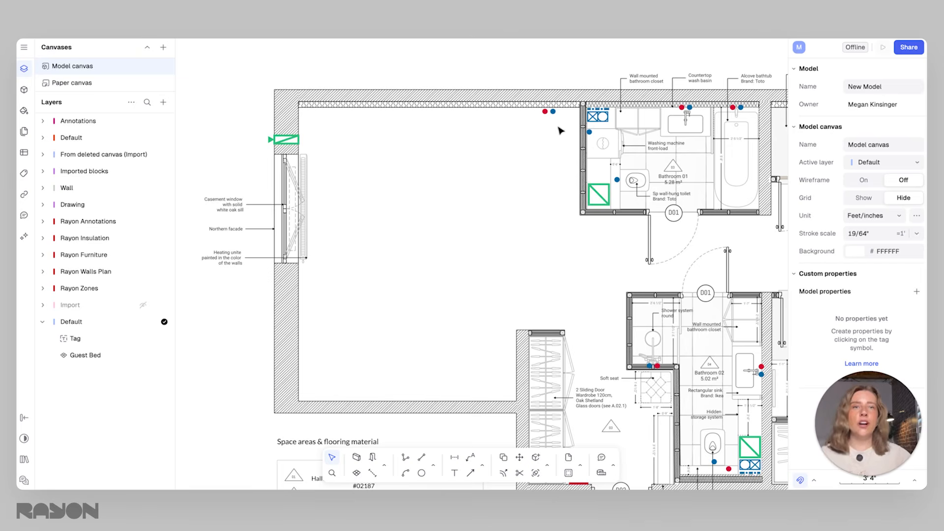
click(544, 112)
key(Delete)
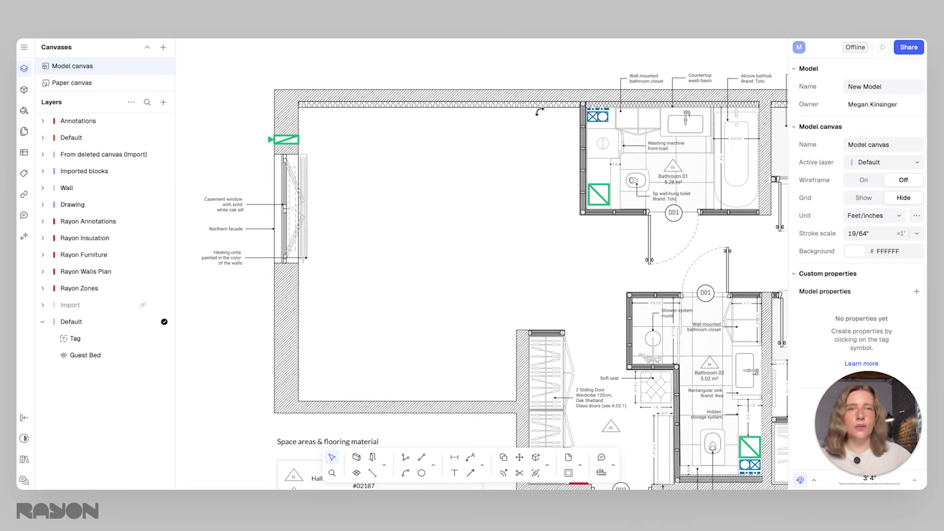
key(ctrl+z)
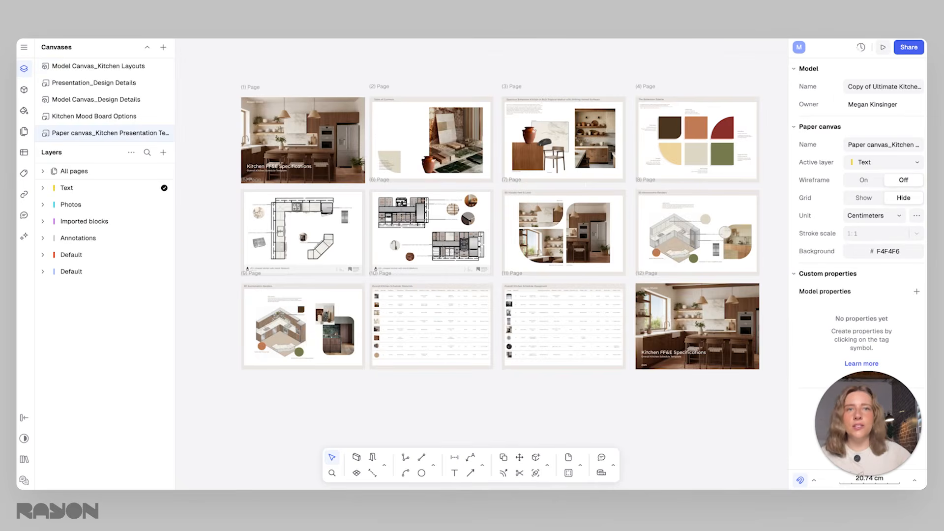
Step: In the kitchen presentation template, open the Model Canvas_Kitchen Layouts canvas and view the full grid of layouts
scroll(546, 167, up, 3)
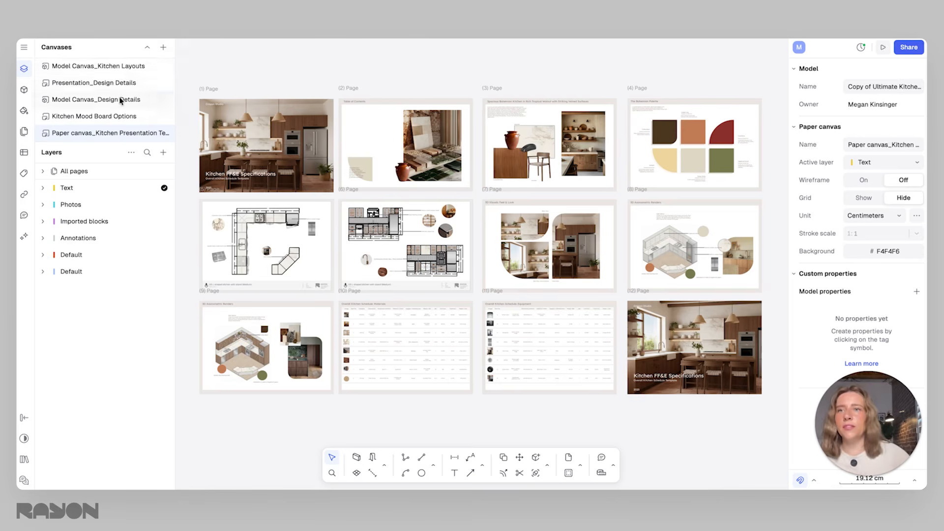
click(125, 68)
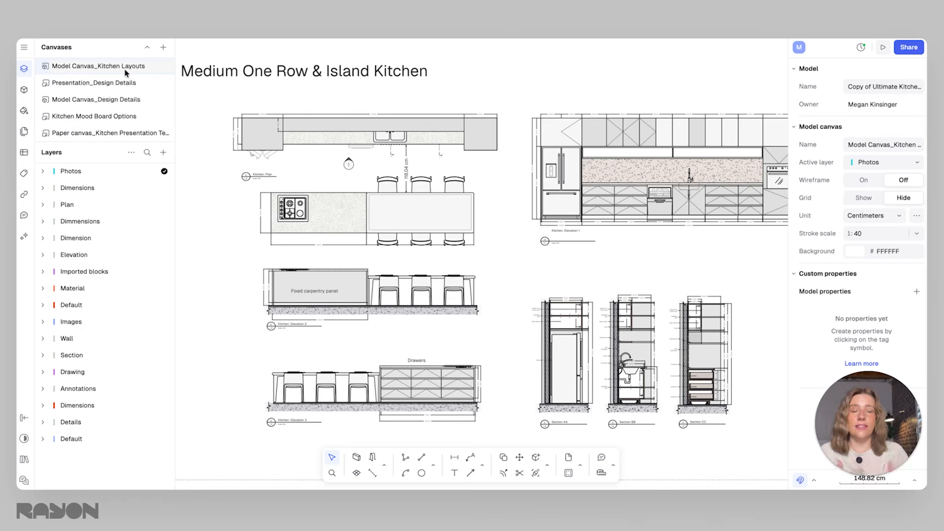
scroll(565, 132, down, 10)
middle_drag(581, 182, 484, 281)
scroll(494, 257, up, 3)
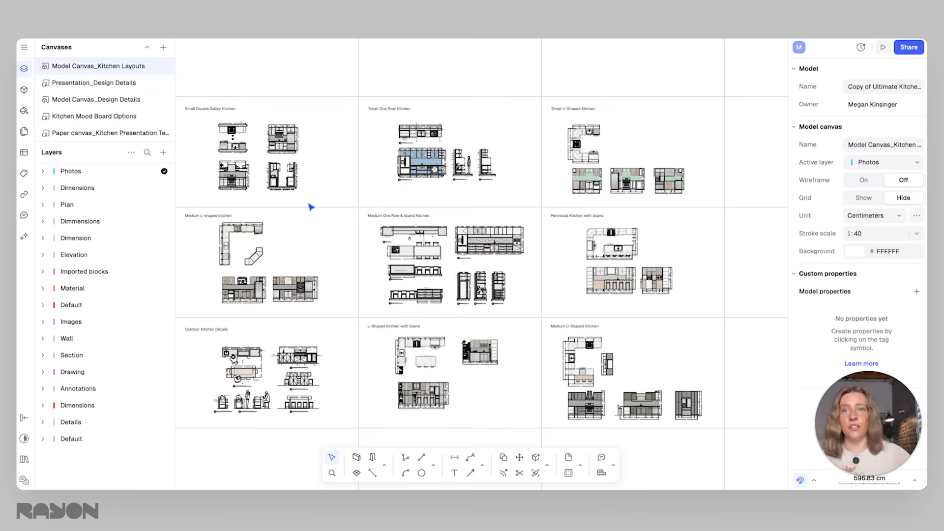
Step: Examine the template's kitchen layouts, from the Small Double Galley and Medium L-shaped to the Medium One Row & Island Kitchen
scroll(302, 149, up, 10)
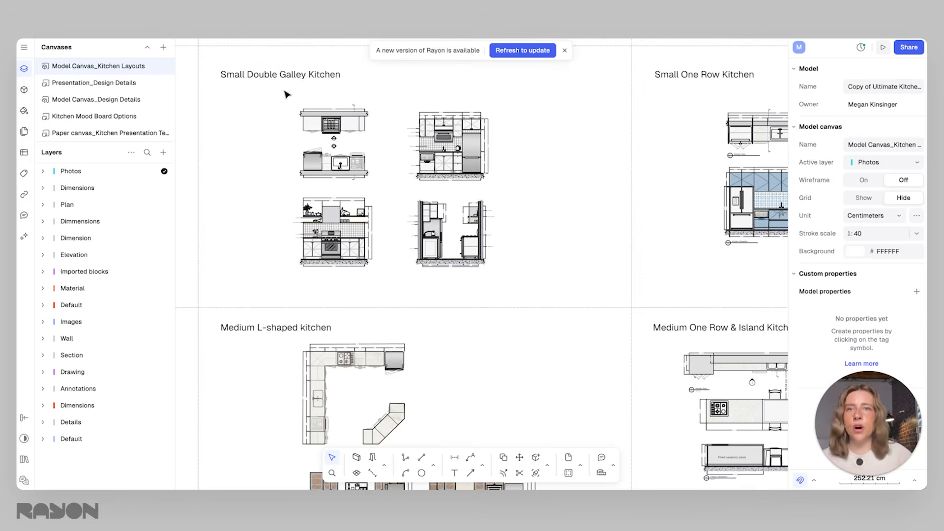
middle_drag(484, 394, 501, 219)
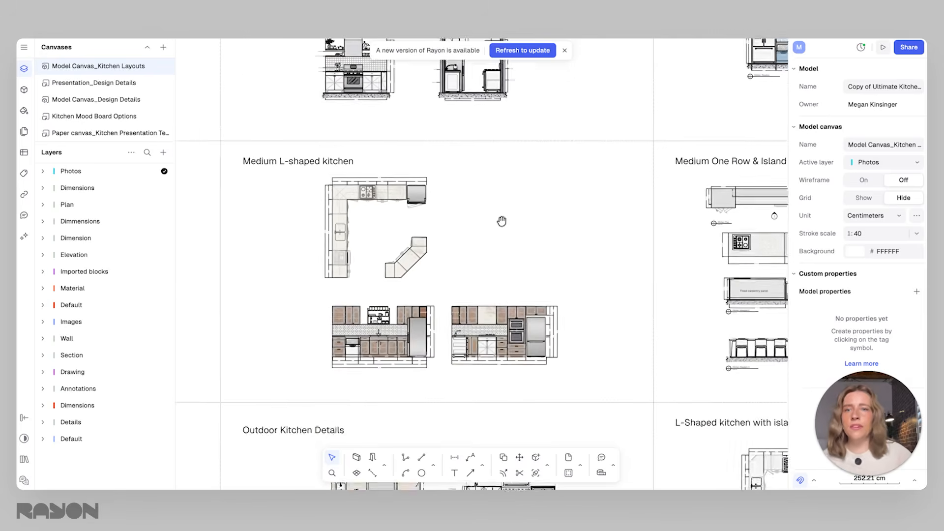
middle_drag(588, 316, 557, 177)
middle_drag(586, 353, 556, 245)
middle_drag(634, 271, 281, 275)
middle_drag(448, 167, 416, 356)
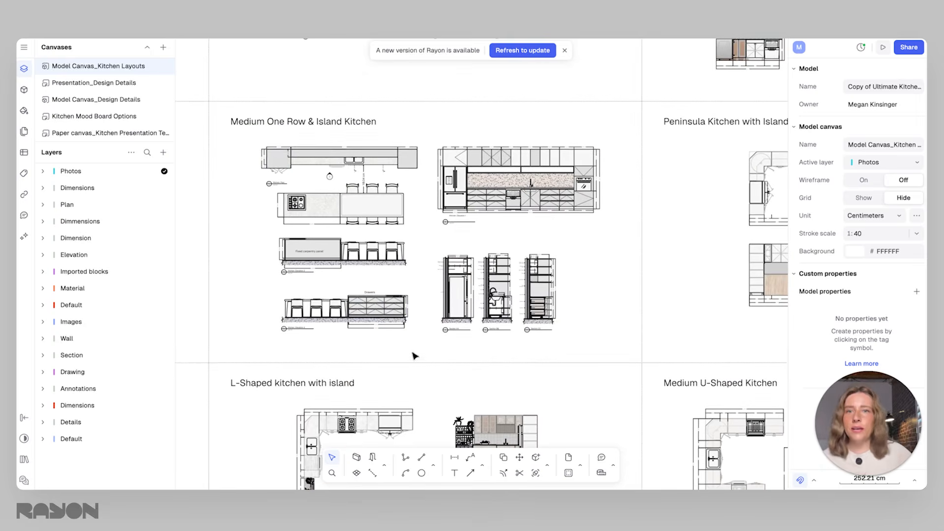
scroll(506, 231, down, 5)
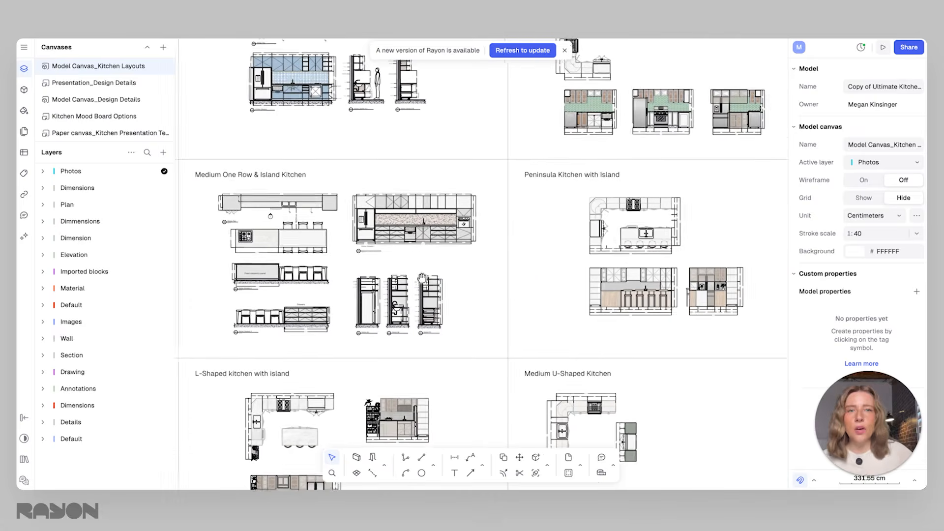
scroll(522, 276, down, 2)
middle_drag(439, 257, 533, 238)
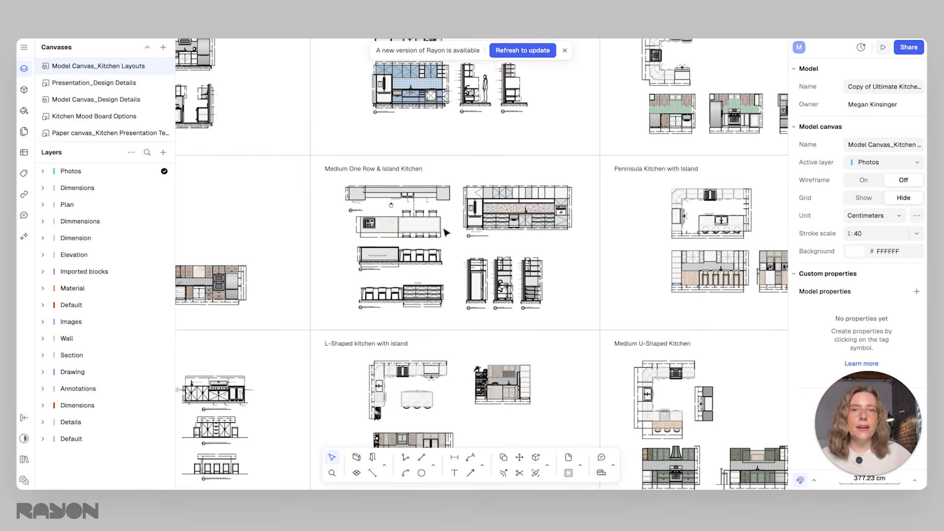
Step: Inspect the Medium One Row & Island Kitchen drawings up close, and return to the overview of all layouts
ctrl+scroll(377, 208, up, 5)
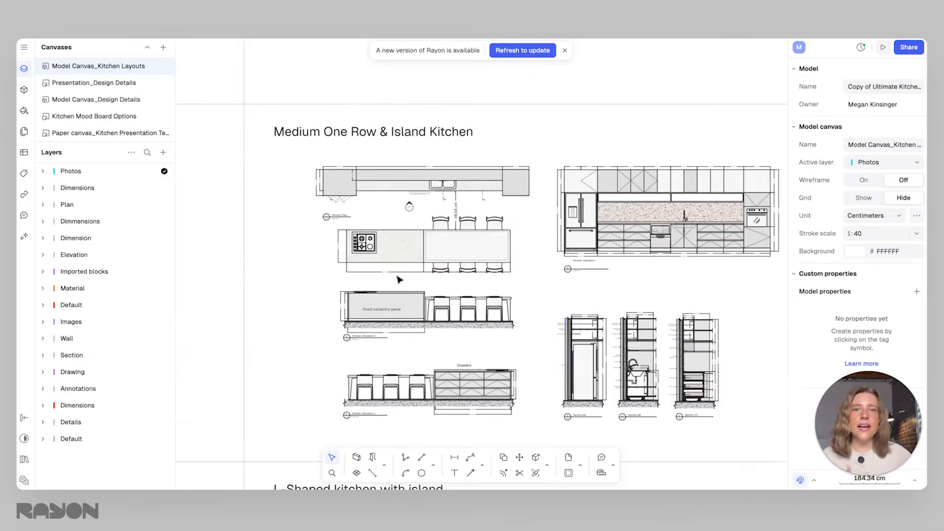
ctrl+scroll(536, 344, down, 8)
ctrl+scroll(447, 293, up, 2)
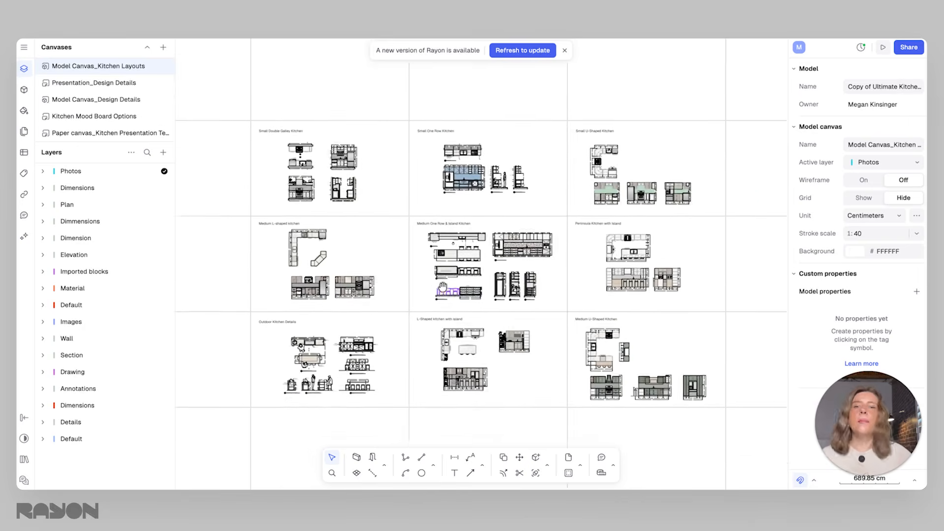
ctrl+scroll(447, 292, up, 1)
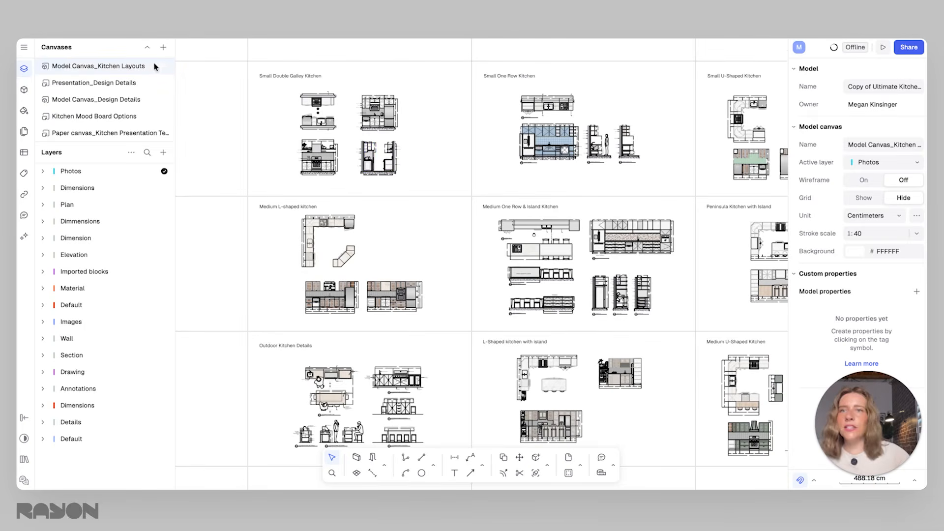
ctrl+scroll(556, 205, down, 1)
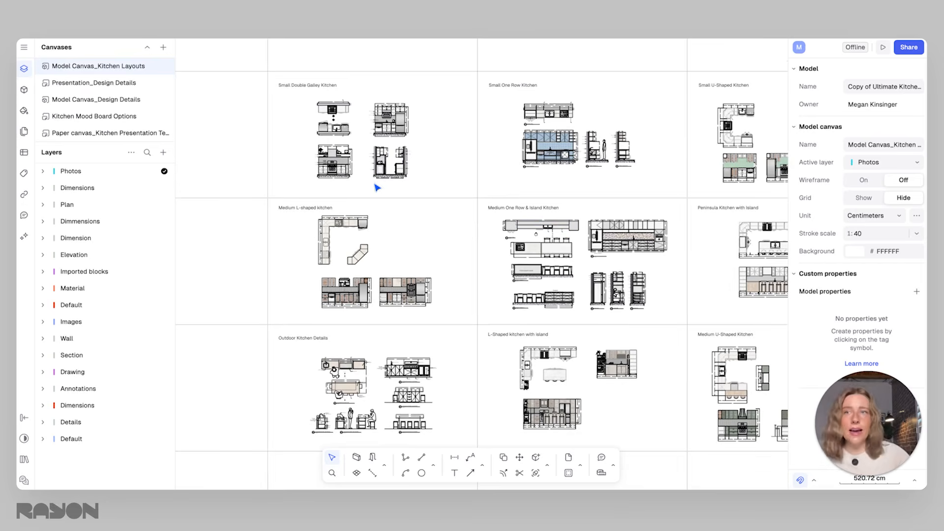
Step: Open the Presentation_Design Details canvas and inspect the first Lighting detail card and its darker shelf lighting image
click(102, 83)
middle_drag(451, 273, 471, 234)
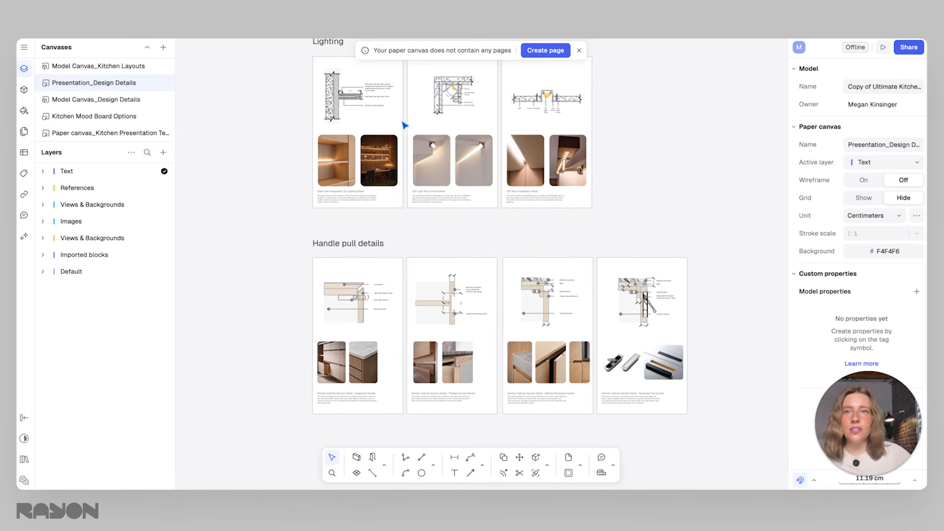
drag(403, 122, 353, 108)
key(ctrl+z)
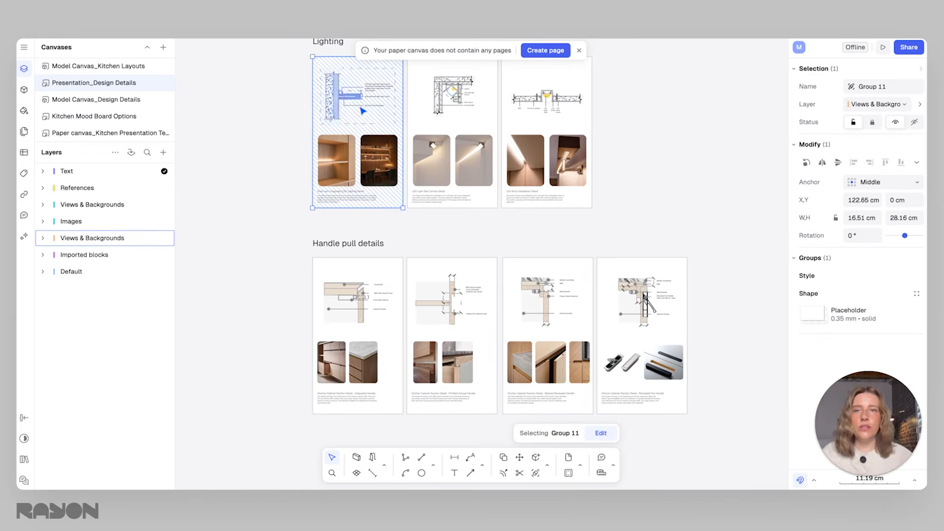
double_click(353, 97)
click(375, 181)
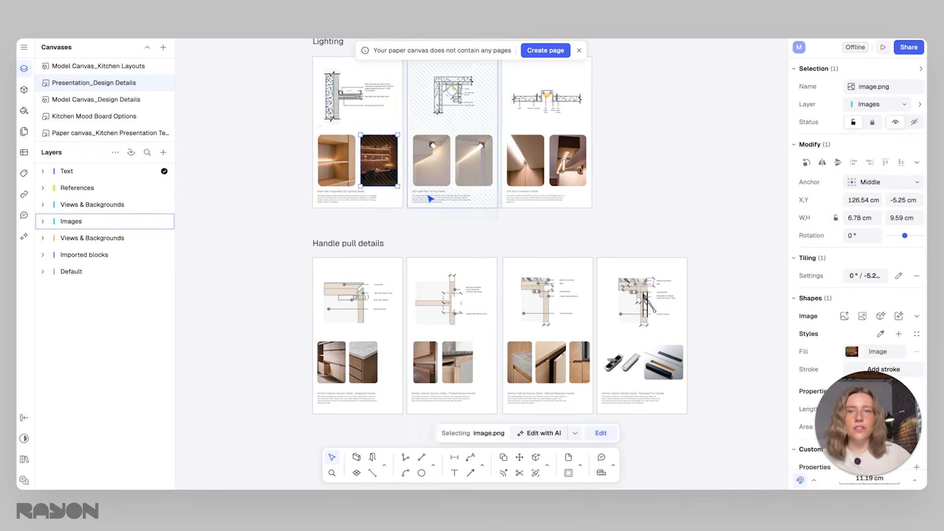
Step: Inspect the Lighting drawings in the Model Canvas_Design Details canvas and the matching view on Presentation_Design Details' first Lighting card
ctrl+scroll(427, 184, up, 3)
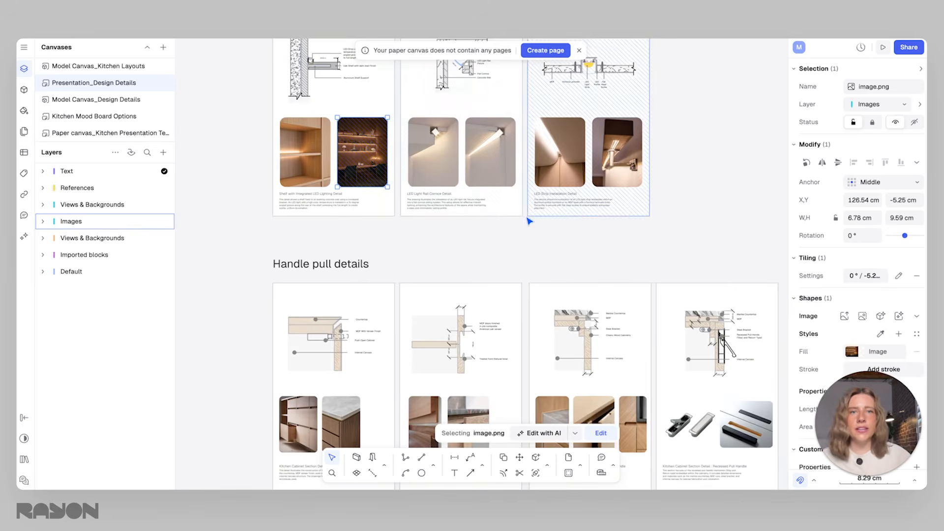
click(586, 238)
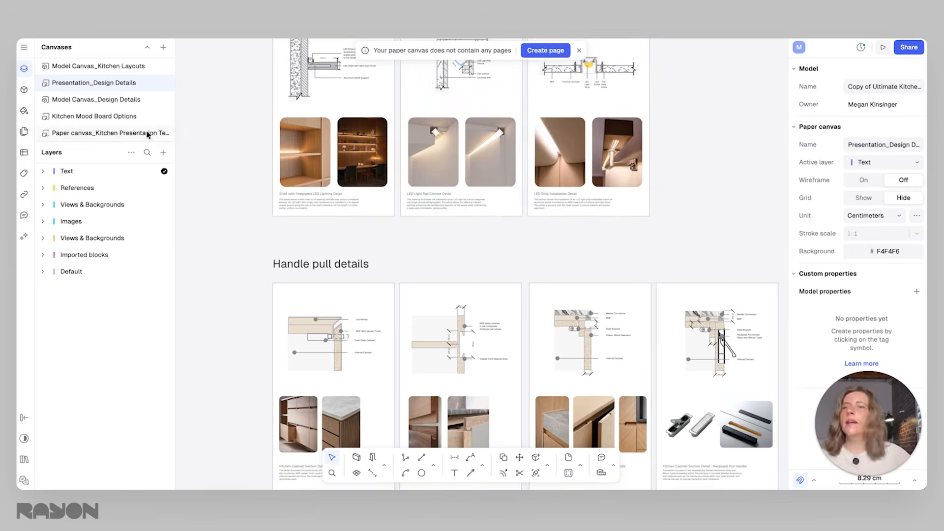
click(92, 100)
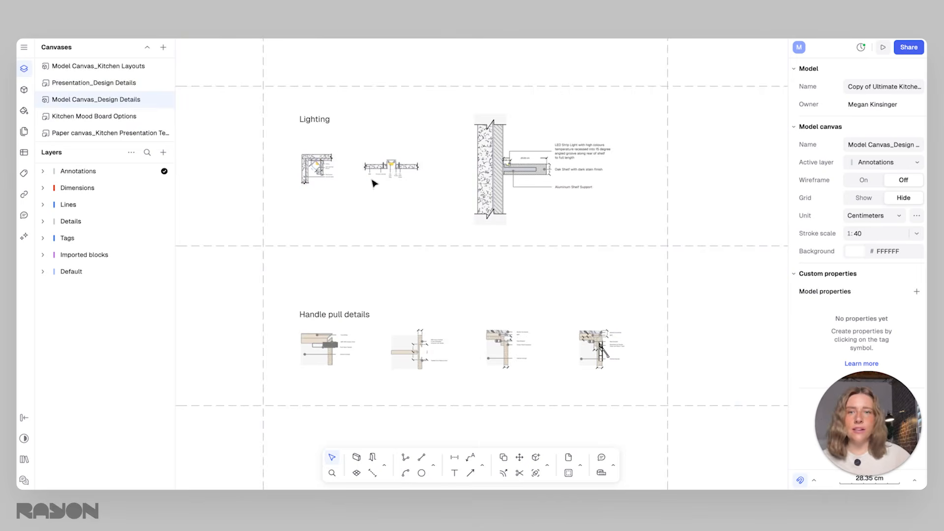
click(497, 175)
scroll(454, 101, up, 3)
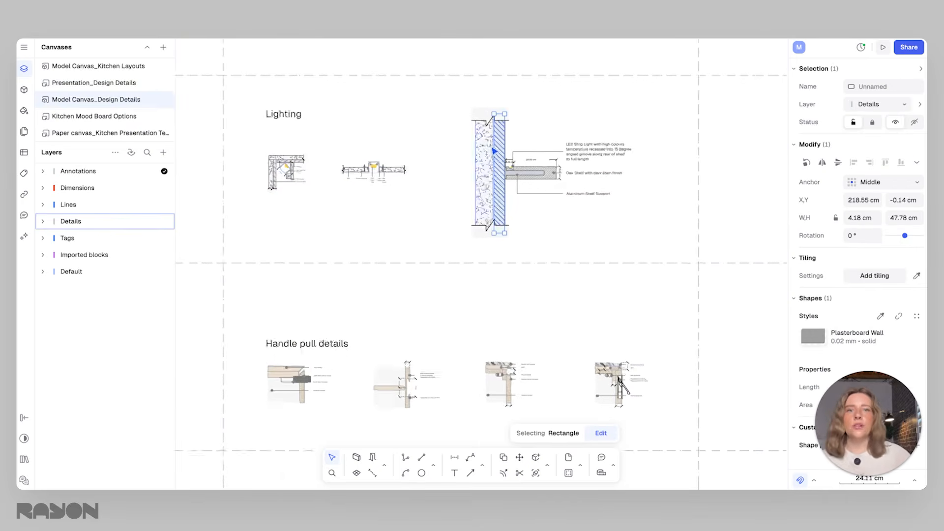
drag(452, 97, 518, 238)
click(490, 209)
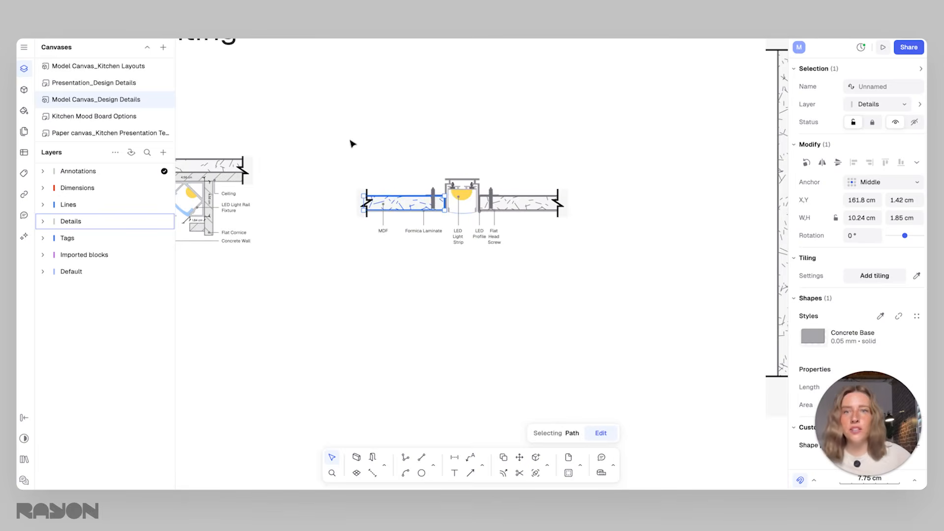
click(350, 139)
scroll(531, 228, down, 2)
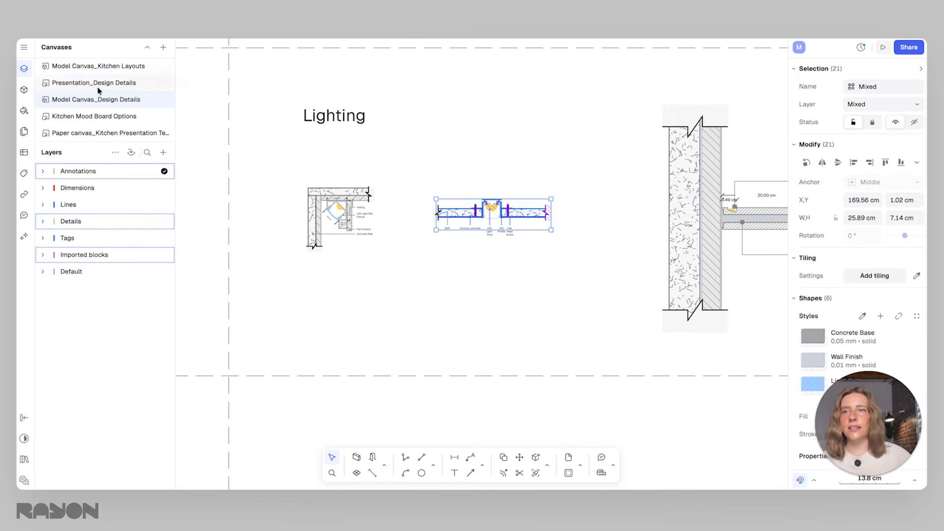
click(94, 82)
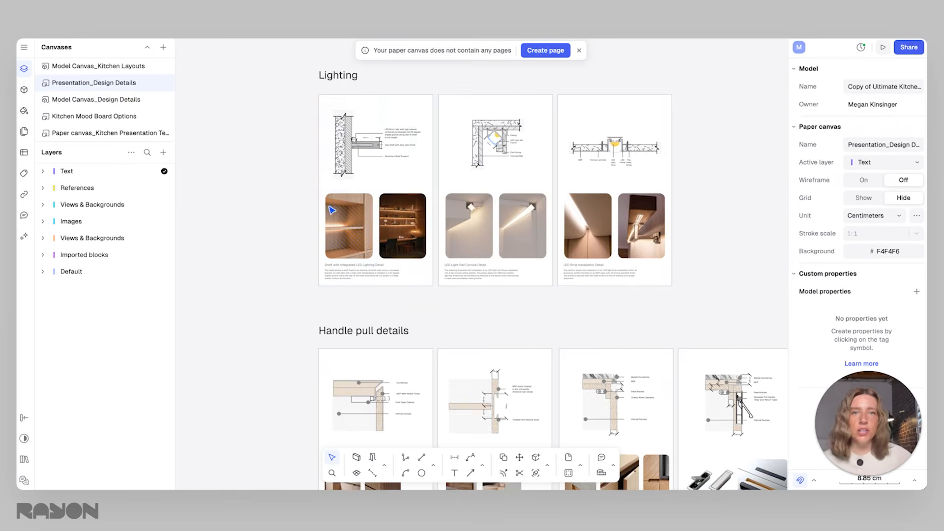
click(344, 142)
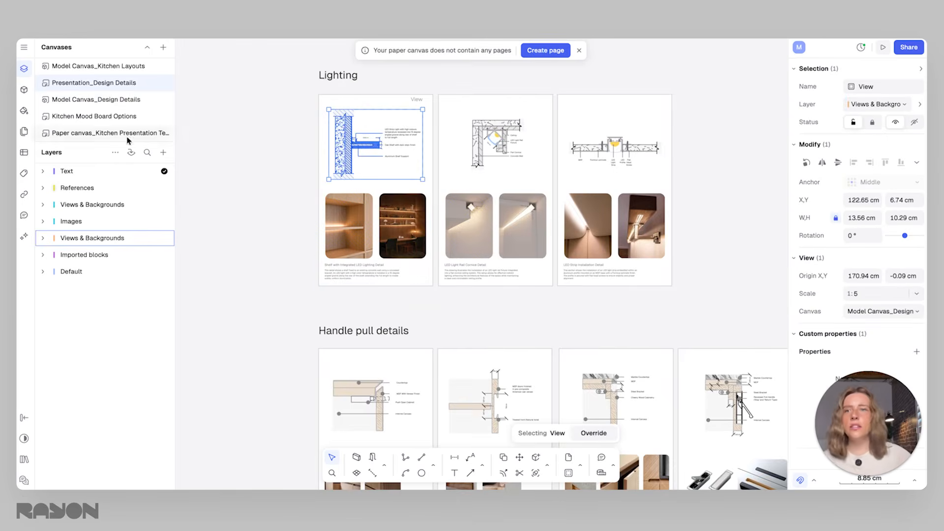
Step: Open the Kitchen Mood Board Options canvas and inspect the mood boards, including the images of the upper middle board
click(90, 118)
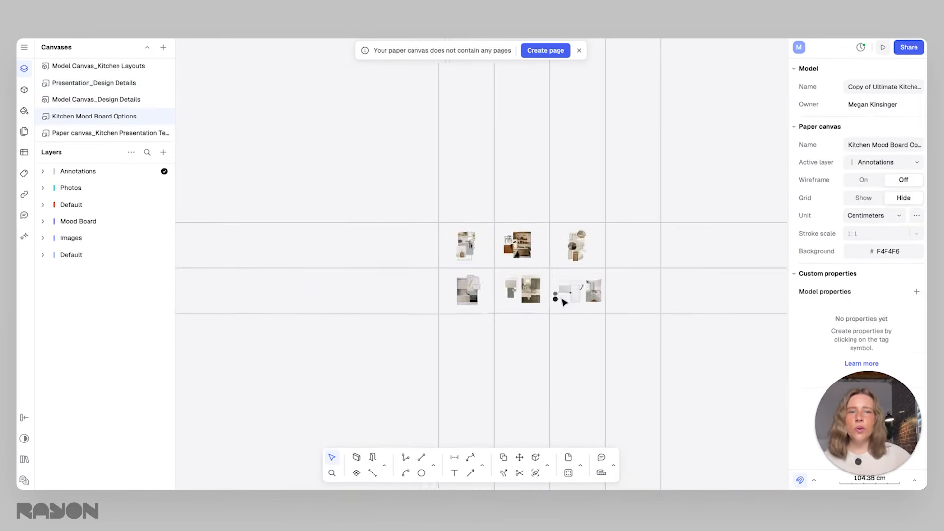
scroll(585, 251, up, 5)
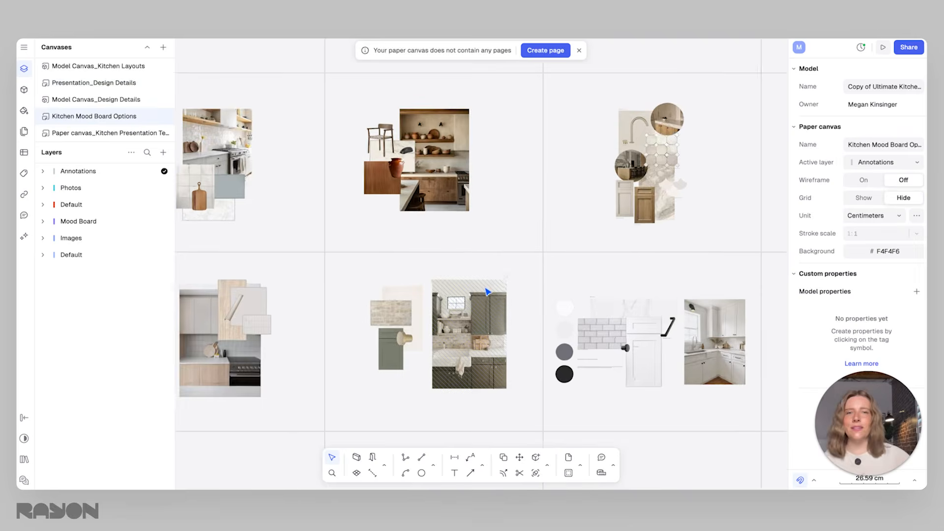
scroll(489, 275, up, 2)
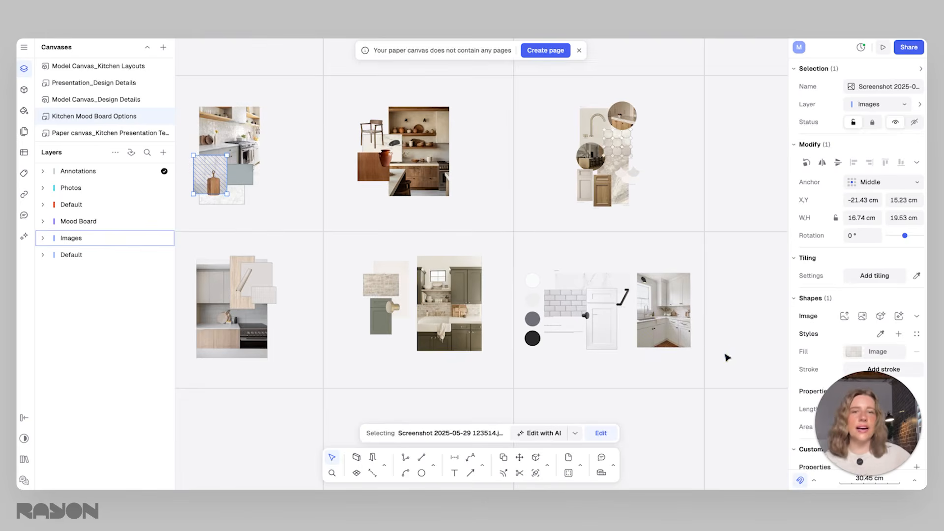
click(609, 330)
click(419, 299)
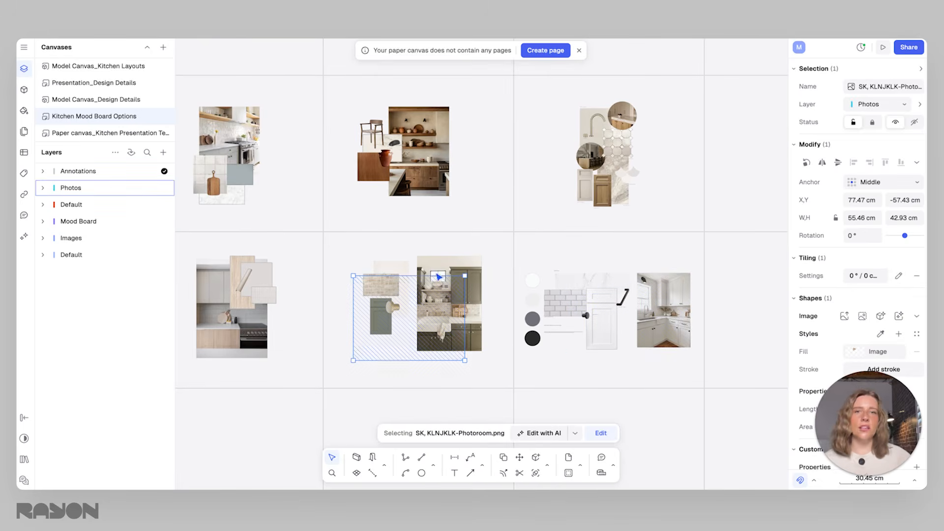
click(472, 204)
drag(480, 217, 329, 97)
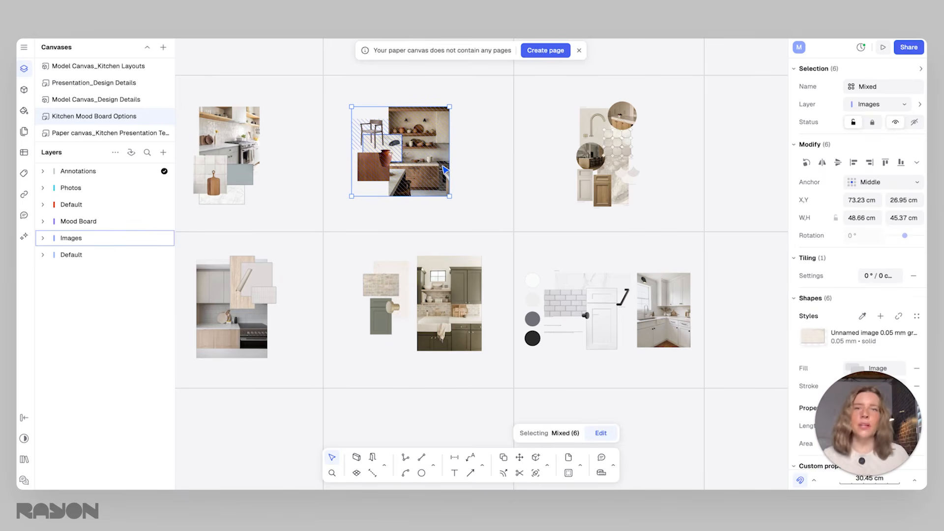
Step: Open the Kitchen Presentation Template paper canvas and examine its pages, including the page 7 photo and a page 6 elevation view
click(113, 134)
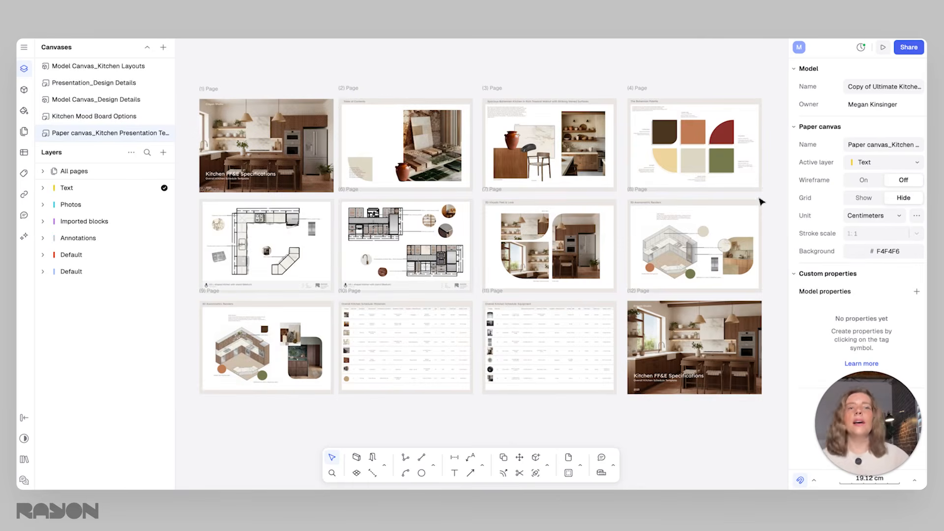
drag(779, 437, 158, 50)
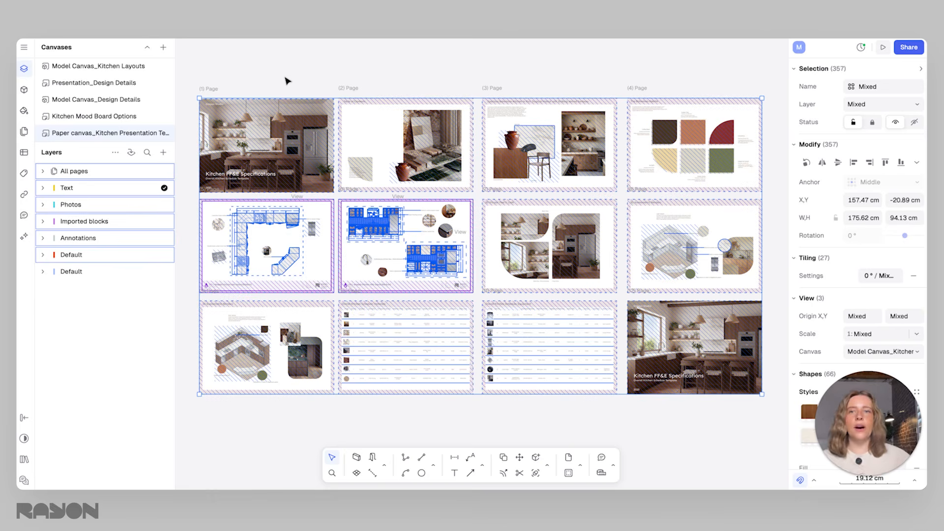
click(497, 69)
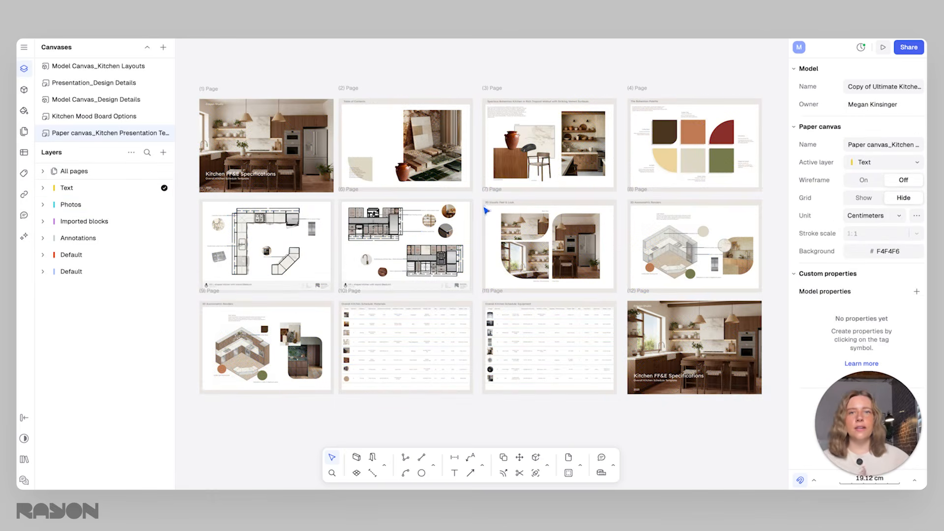
click(553, 247)
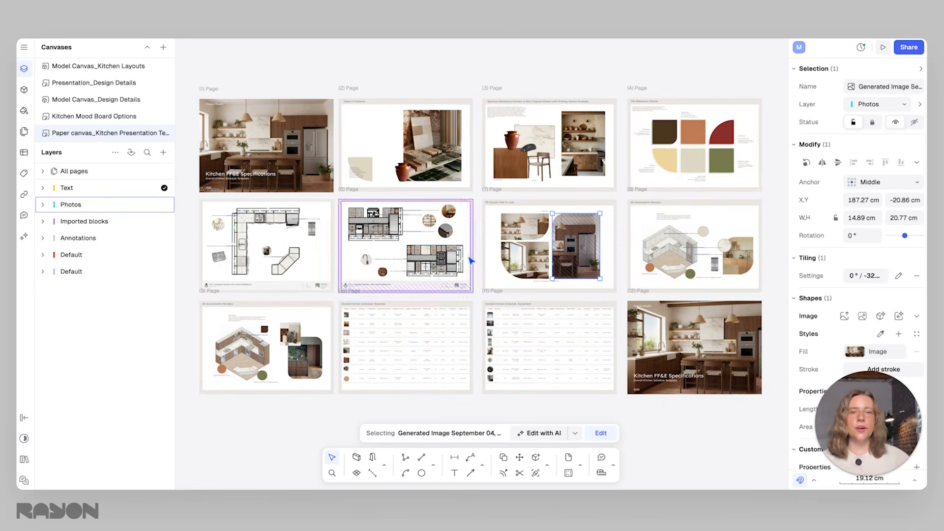
click(439, 259)
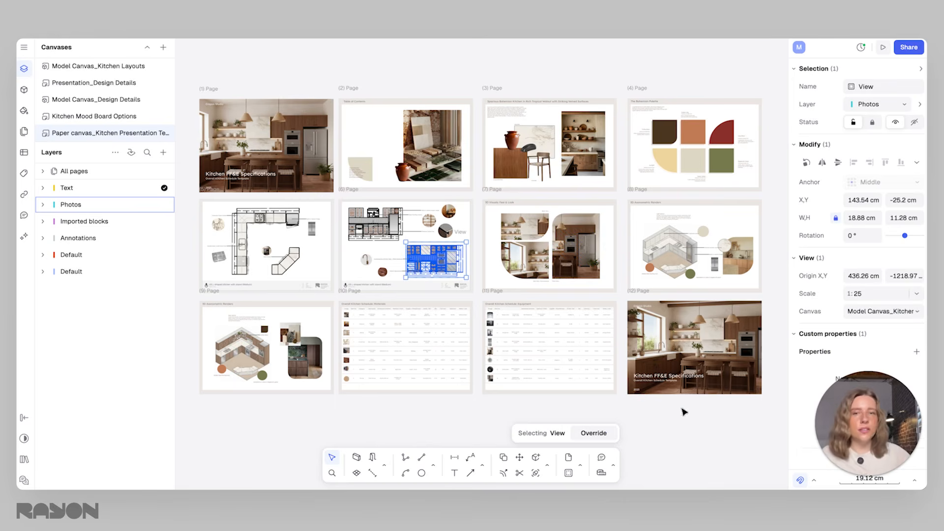
click(754, 423)
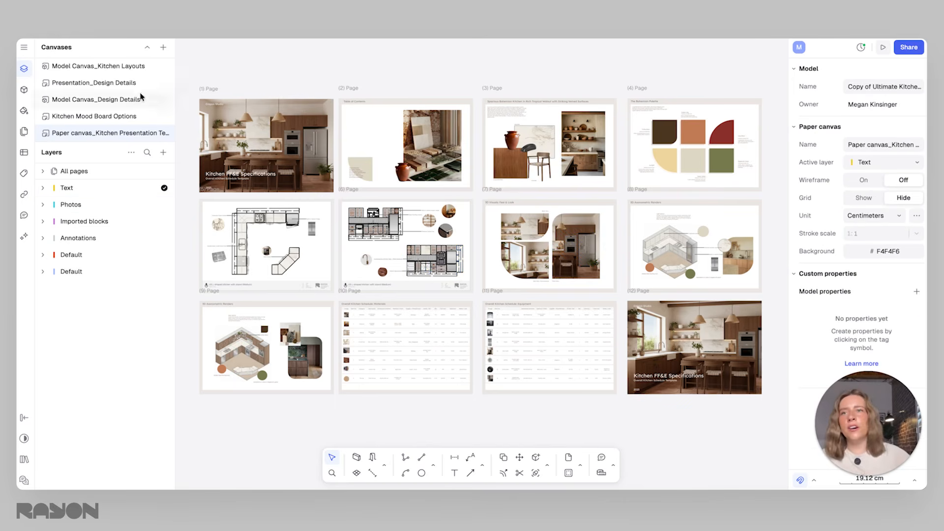
Step: Open the Model Canvas_Kitchen Layouts canvas and examine the Medium L-shaped kitchen plan up close
click(133, 67)
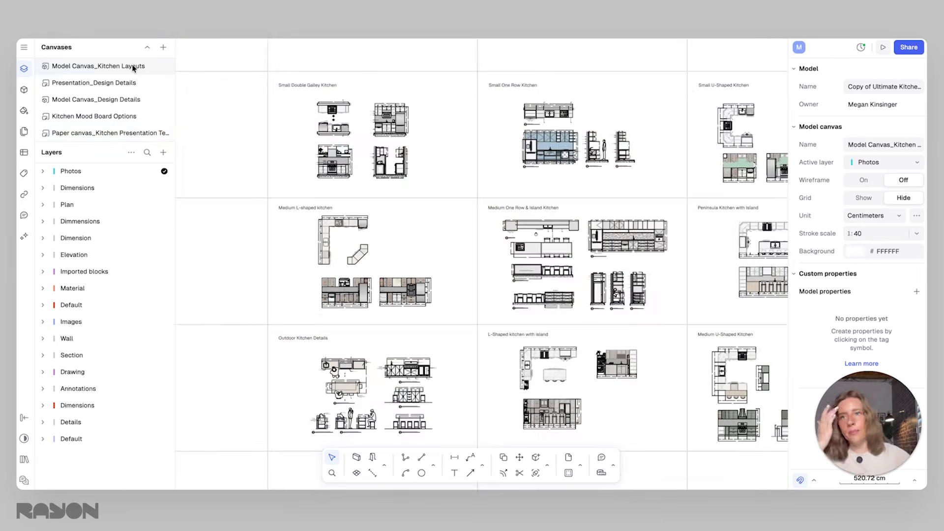
scroll(472, 217, down, 5)
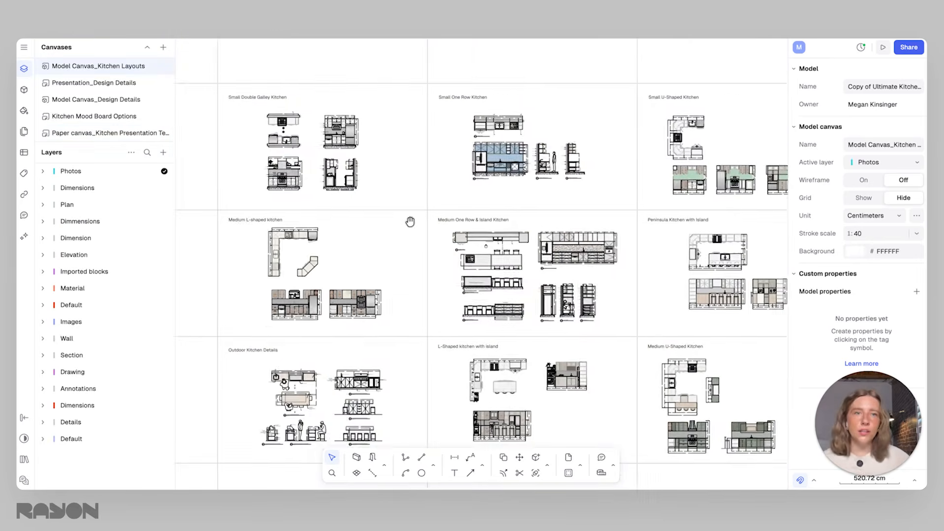
scroll(400, 270, up, 2)
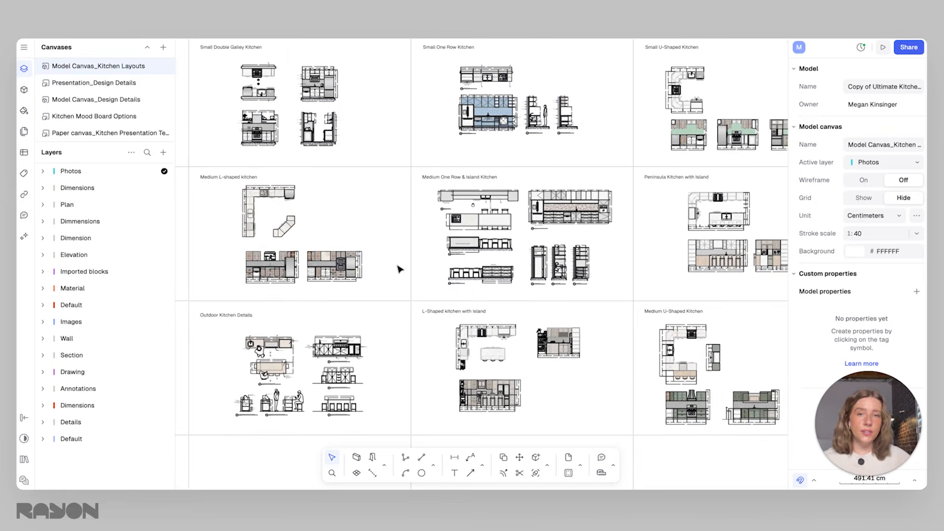
scroll(305, 249, up, 3)
scroll(241, 206, up, 3)
scroll(269, 221, up, 7)
middle_drag(270, 223, 353, 226)
middle_drag(388, 175, 432, 180)
click(447, 257)
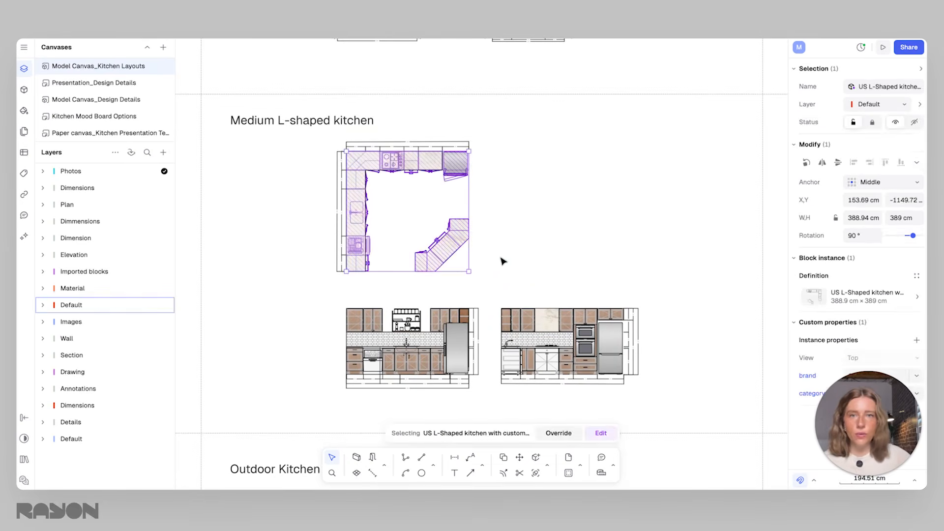
Step: Copy the Medium L-shaped kitchen plan together with its dimensions
drag(496, 281, 315, 134)
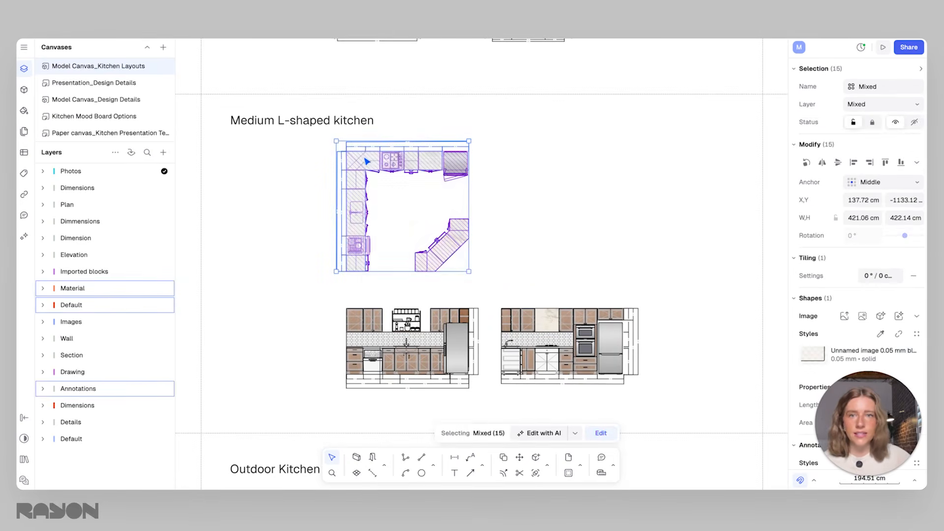
right_click(388, 169)
click(393, 184)
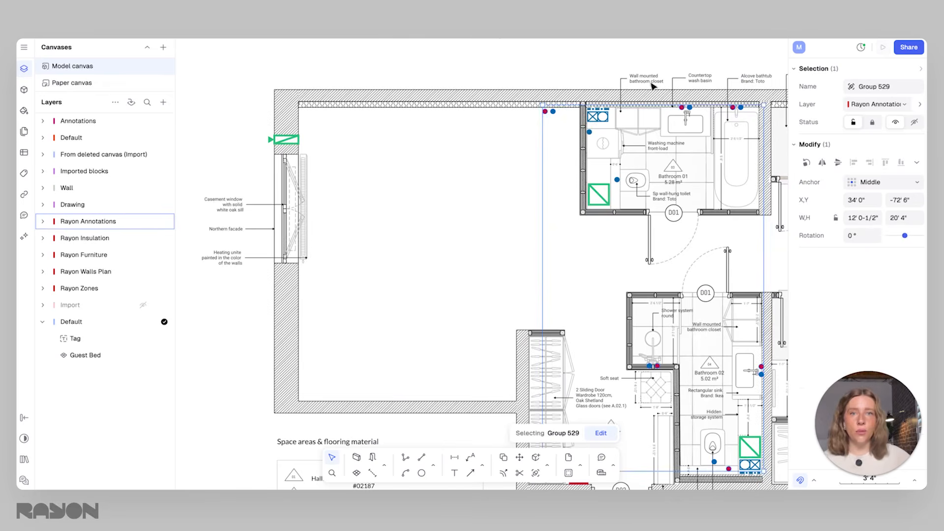
Step: Paste the L-shaped kitchen into the apartment floor plan and move it to the empty room's upper-left corner
click(435, 219)
right_click(384, 185)
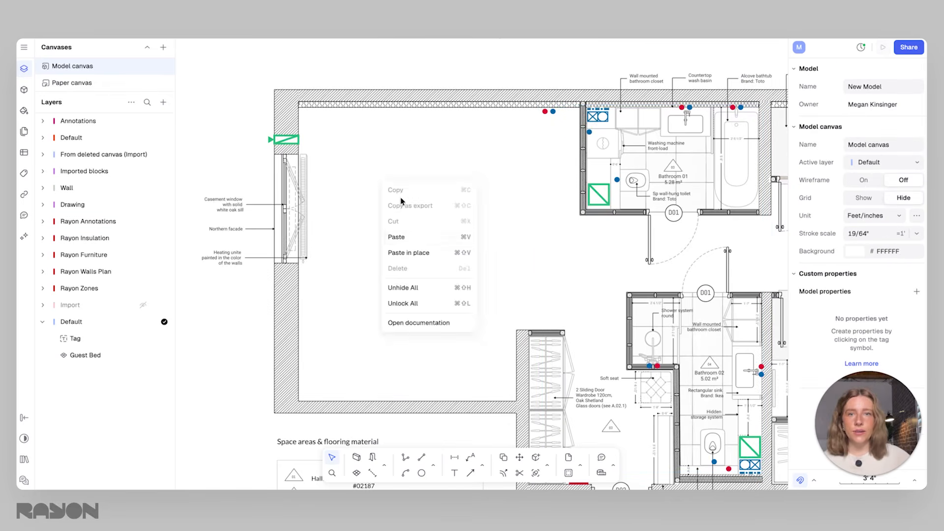
click(415, 240)
drag(439, 182, 340, 121)
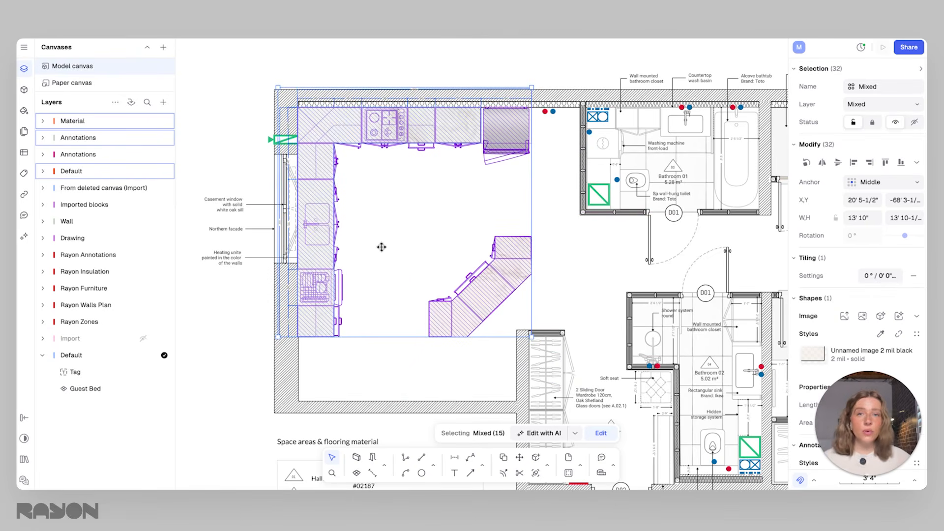
Step: Rotate the pasted L-shaped kitchen 90° counterclockwise and fit it into the room's lower-left corner
drag(495, 305, 515, 303)
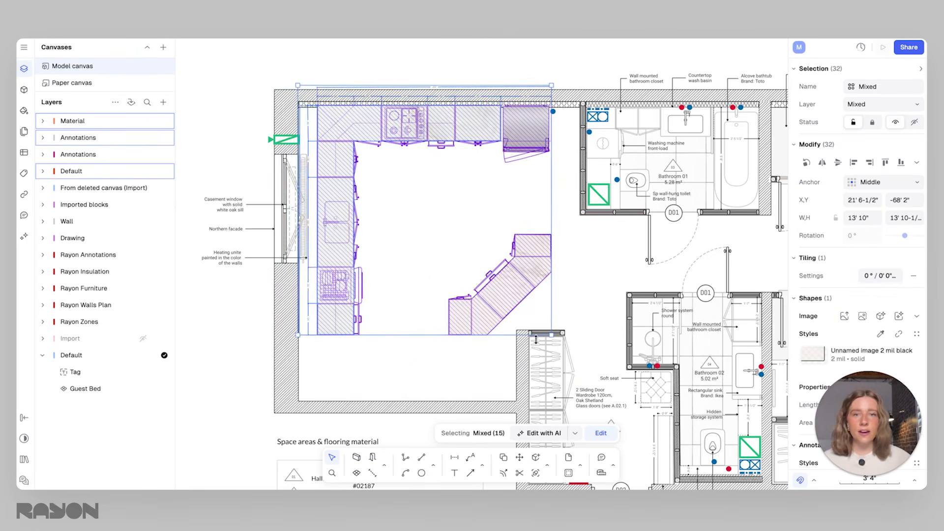
drag(556, 336, 533, 109)
drag(332, 182, 314, 265)
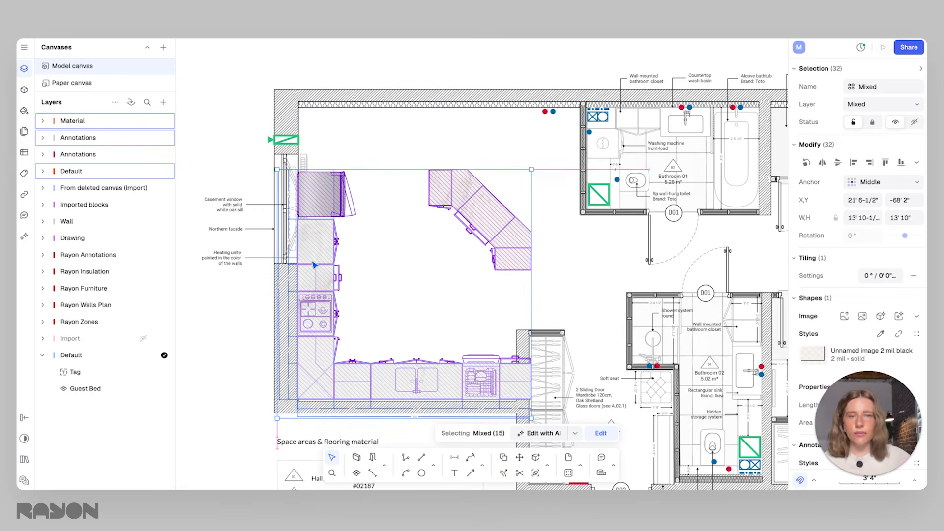
middle_drag(389, 260, 422, 169)
scroll(355, 146, up, 5)
middle_drag(359, 157, 324, 206)
scroll(374, 212, down, 3)
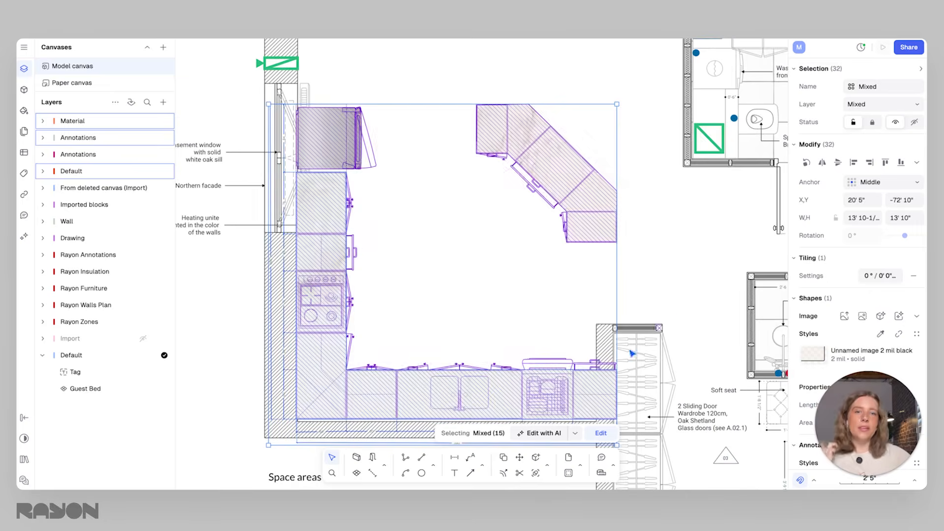
Step: Delete the pasted L-shaped kitchen from the apartment floor plan
scroll(540, 224, down, 1)
middle_drag(525, 232, 440, 248)
scroll(492, 275, down, 2)
scroll(431, 249, down, 2)
key(Delete)
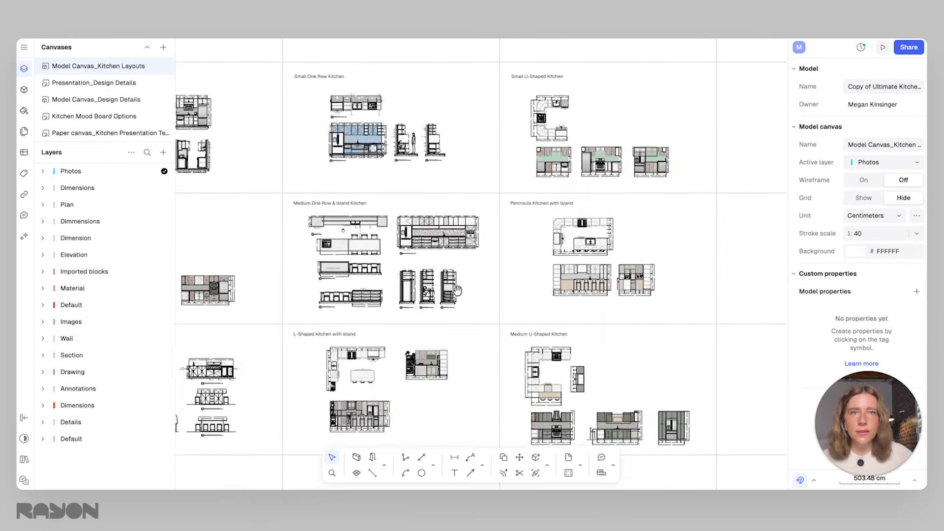
Step: Copy the Small U-Shaped Kitchen plan with its dimensions from the template's Model Canvas_Kitchen Layouts canvas
scroll(557, 98, up, 3)
scroll(557, 98, up, 6)
middle_drag(536, 169, 438, 194)
middle_drag(394, 129, 406, 188)
drag(405, 213, 504, 323)
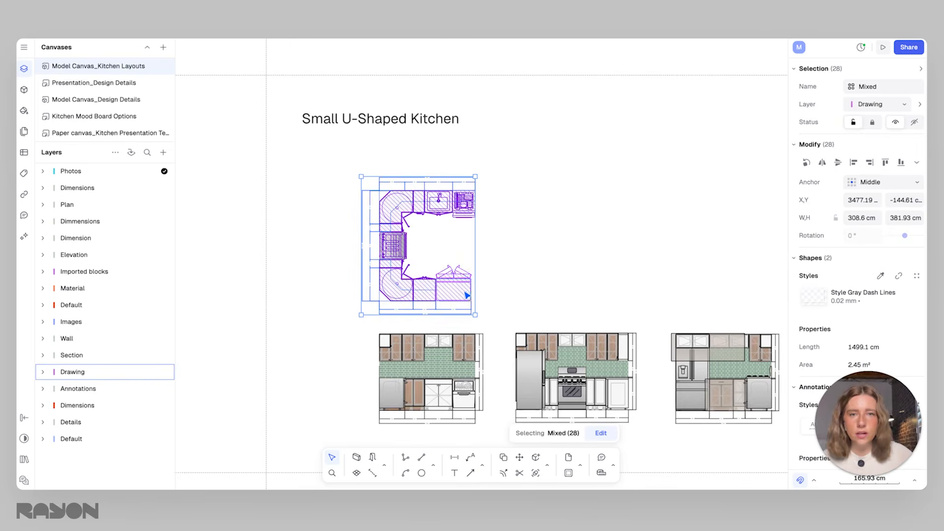
right_click(448, 291)
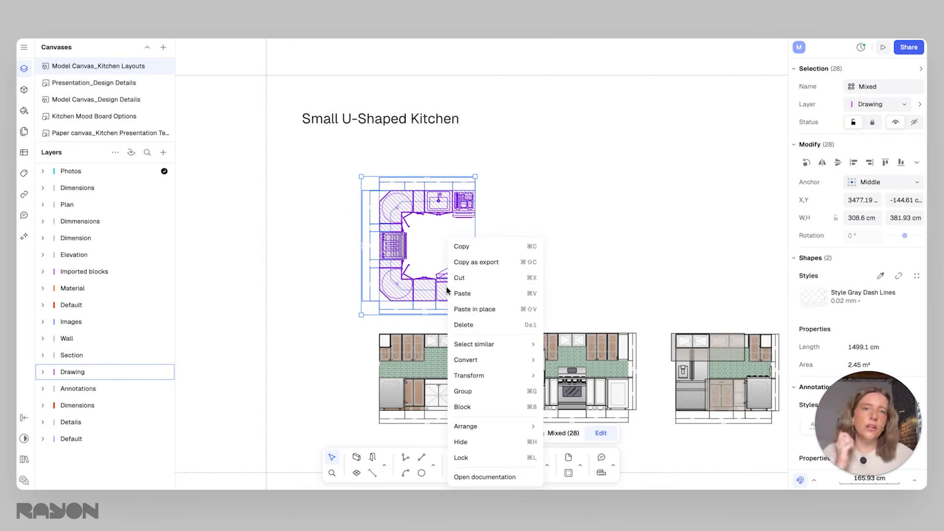
click(485, 263)
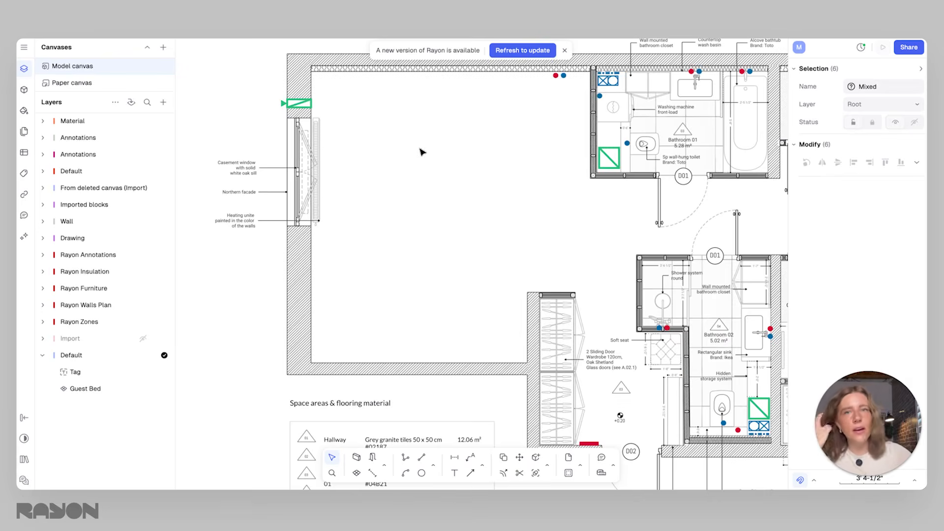
Step: Paste the U-shaped kitchen into the apartment floor plan, rotate it 90° counterclockwise and place it against the empty room's lower wall
right_click(421, 151)
click(451, 219)
drag(450, 215, 393, 179)
drag(509, 368, 514, 175)
drag(476, 250, 506, 252)
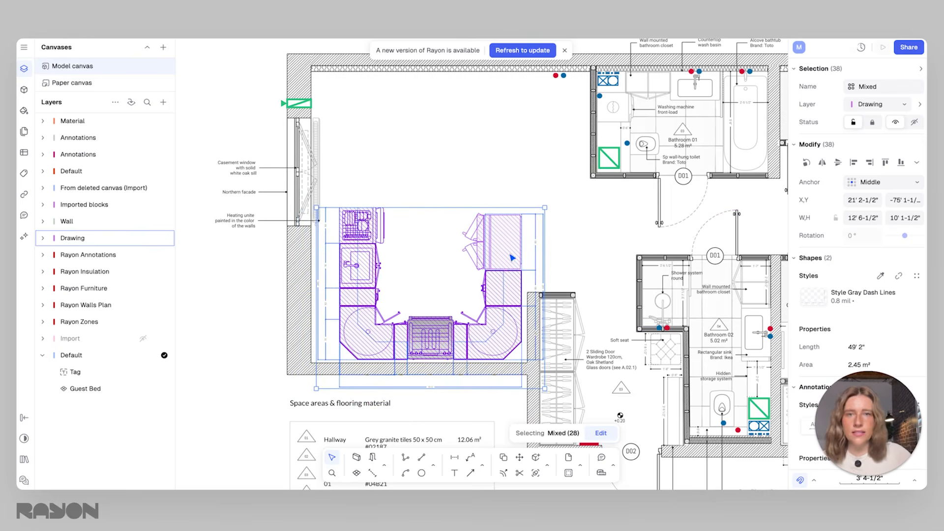
Step: Delete the pasted U-shaped kitchen from the apartment floor plan
scroll(461, 173, up, 2)
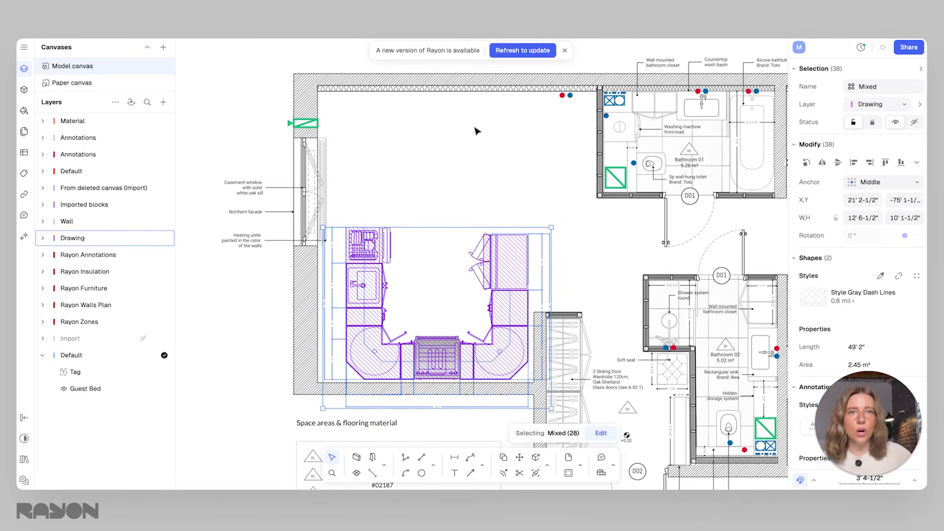
scroll(489, 243, down, 1)
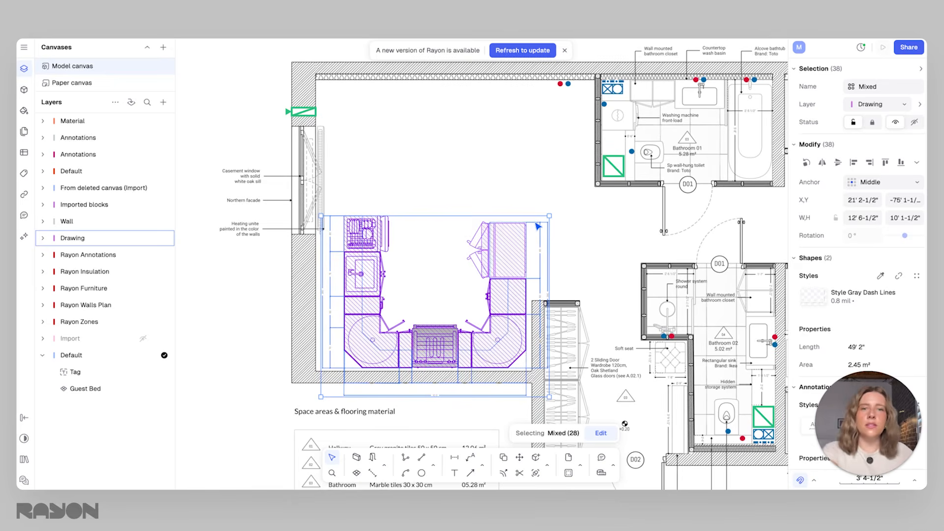
key(Delete)
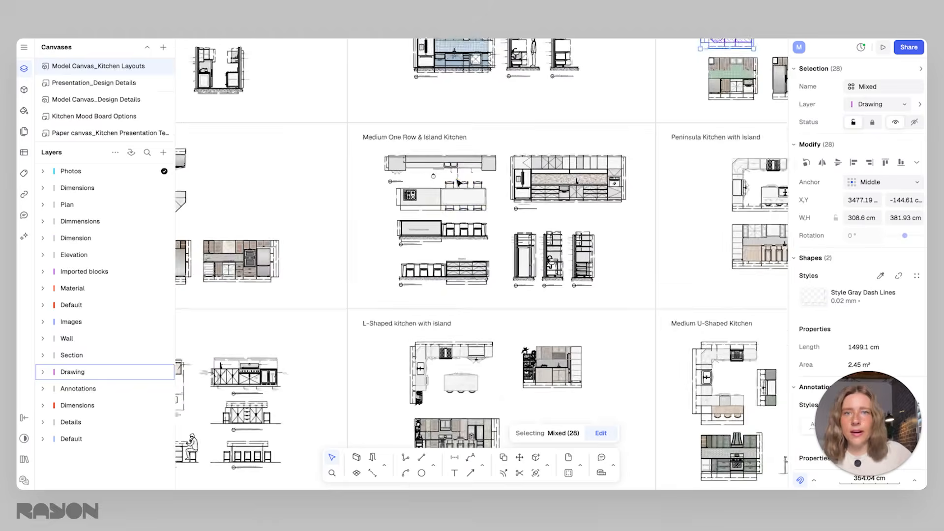
Step: Copy the Medium One Row & Island Kitchen plan with its dimensions from the template's Model Canvas_Kitchen Layouts canvas
scroll(431, 164, up, 5)
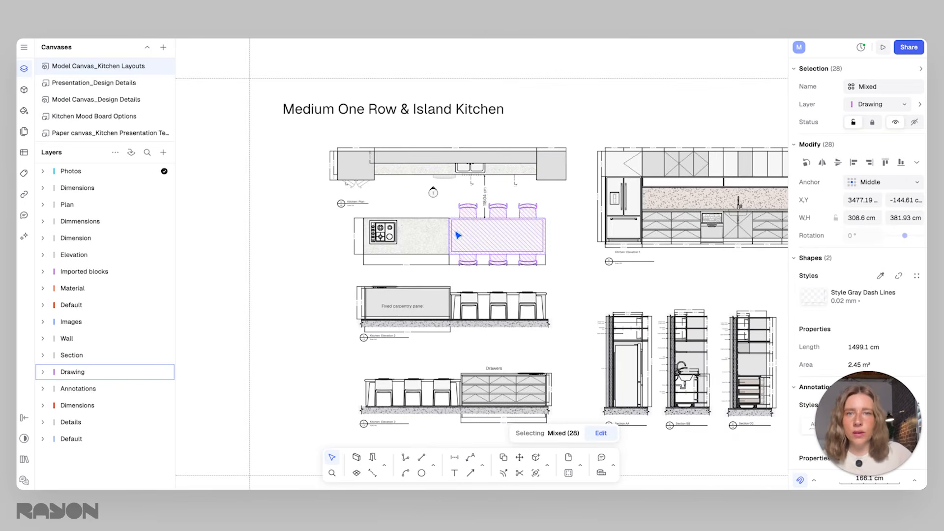
click(563, 266)
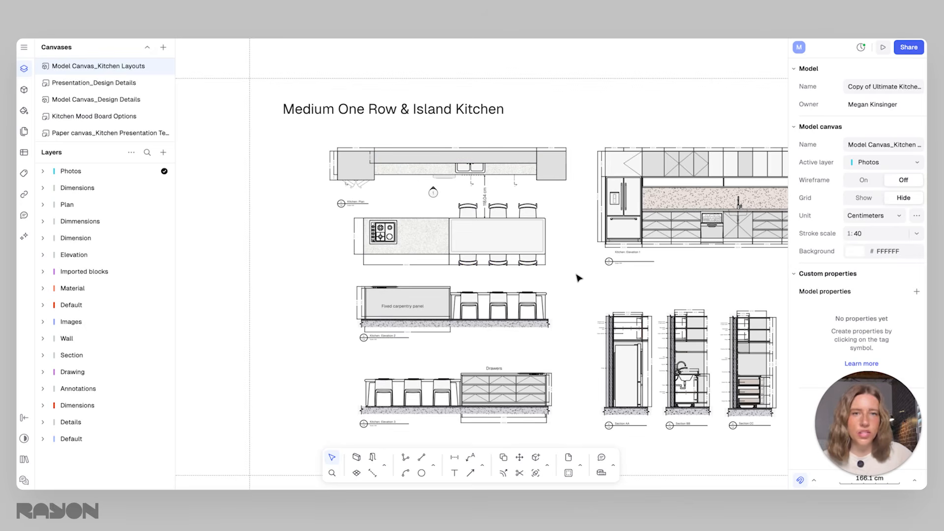
drag(581, 281, 297, 139)
scroll(403, 173, right, 4)
scroll(403, 173, down, 2)
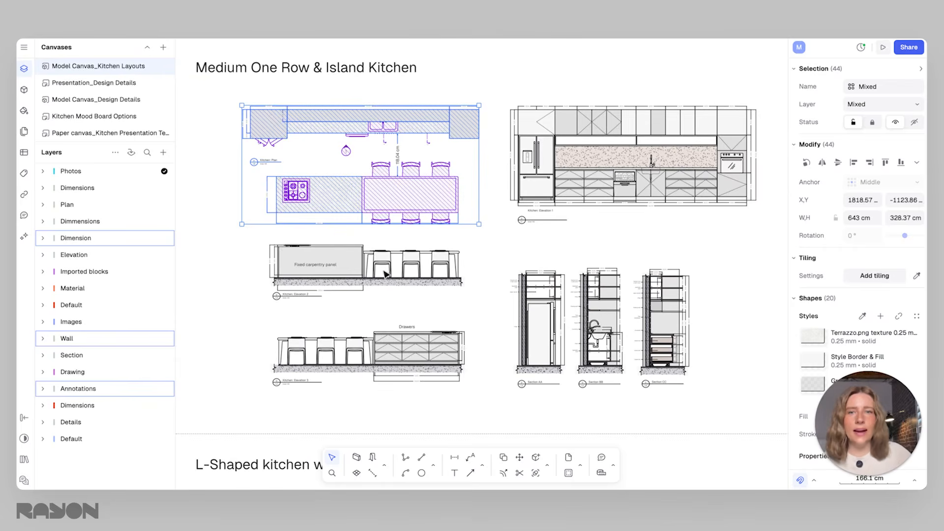
ctrl+scroll(324, 313, up, 1)
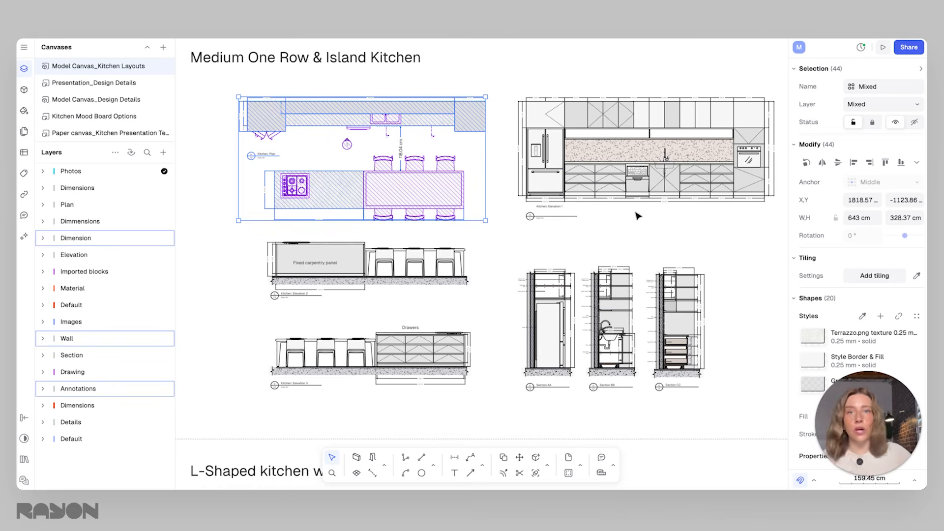
right_click(440, 187)
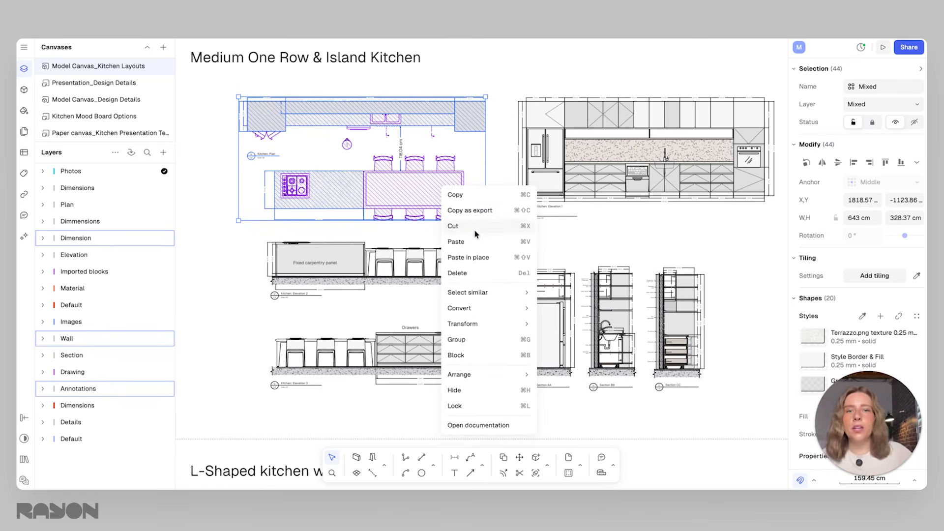
click(473, 211)
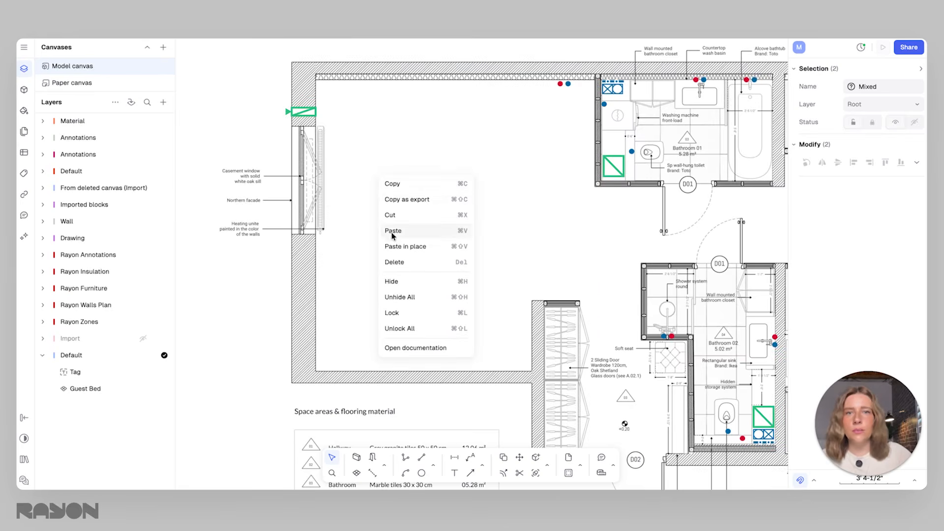
Step: Paste the one-row and island kitchen into the apartment model and park it outside the floor plan, above its upper-left corner
click(391, 232)
drag(462, 192, 474, 100)
scroll(469, 154, down, 10)
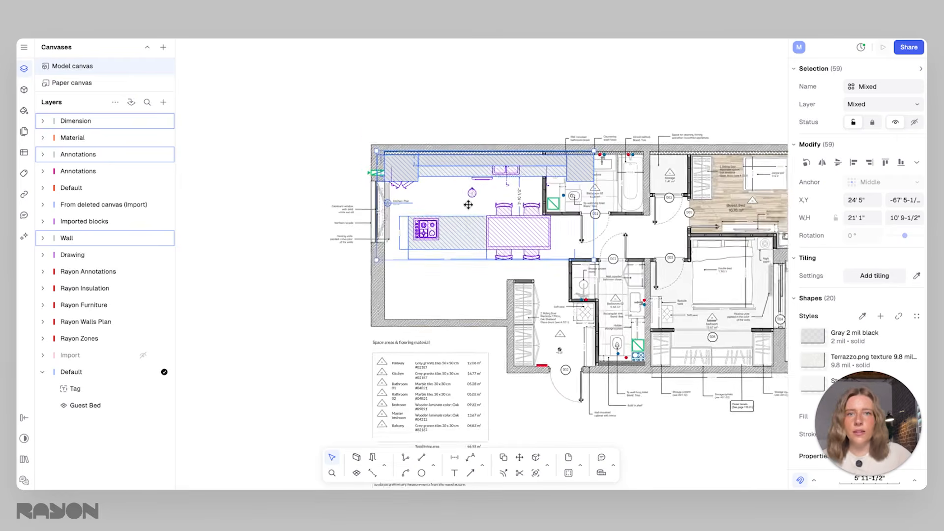
drag(470, 181, 344, 69)
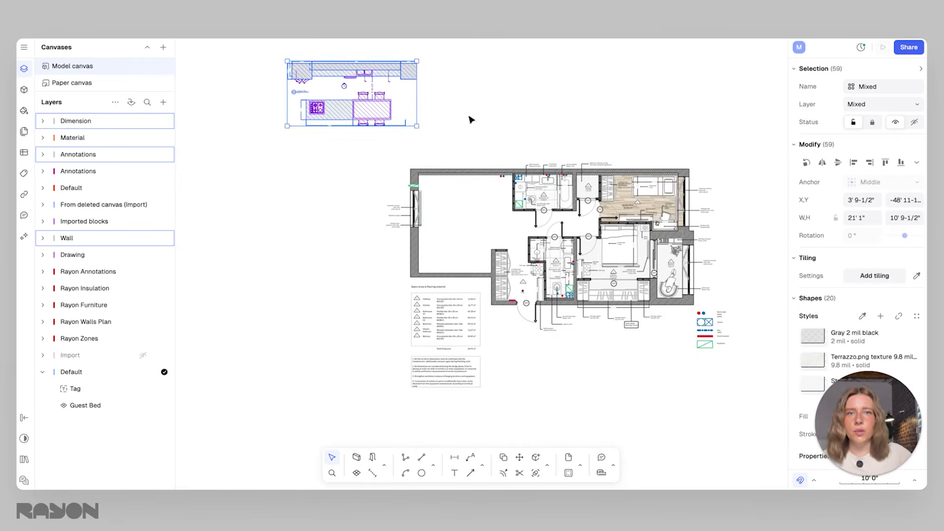
Step: Lock the entire apartment floor plan together with its tables and legend, leaving the pasted kitchen unlocked
drag(358, 144, 771, 430)
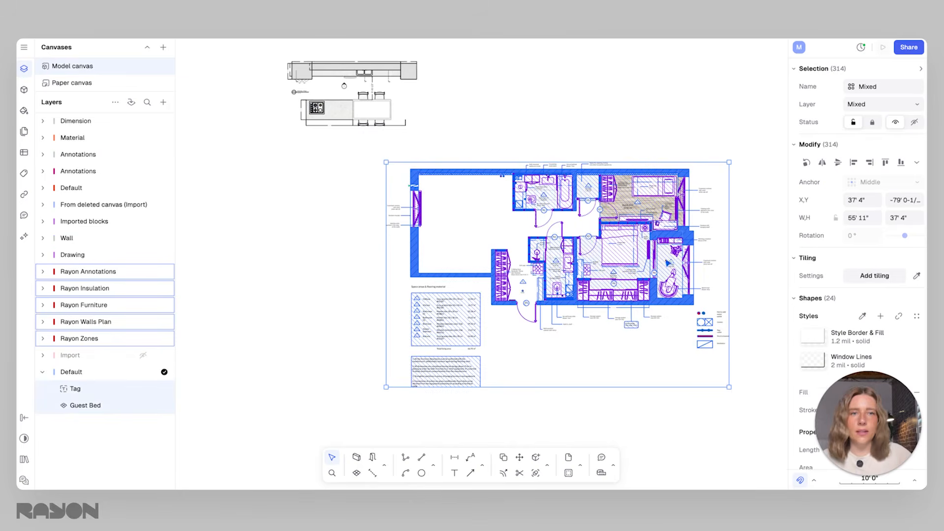
right_click(653, 230)
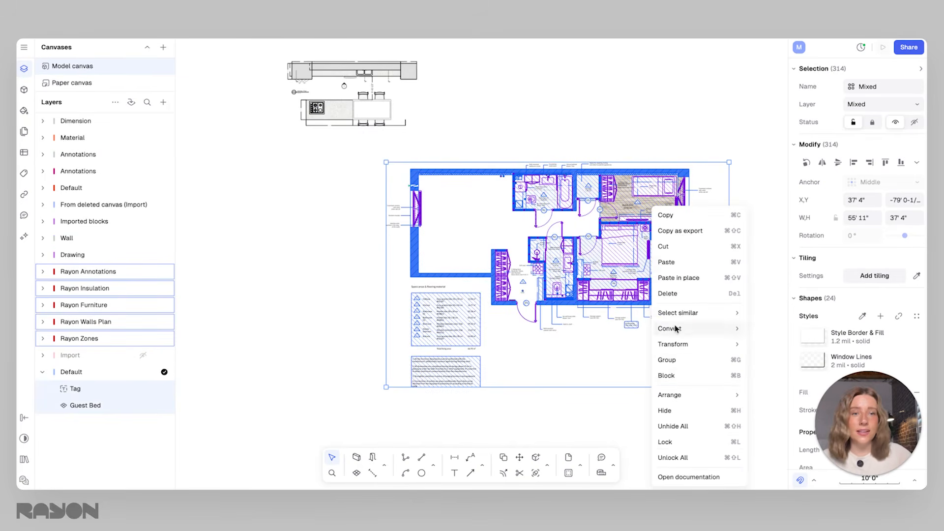
click(668, 443)
Step: Move the whole one-row and island kitchen into the empty room, fitting its tall cabinet into the upper-left corner against the insulated wall
drag(264, 56, 462, 139)
drag(387, 82, 552, 205)
scroll(476, 174, up, 5)
scroll(493, 164, up, 1)
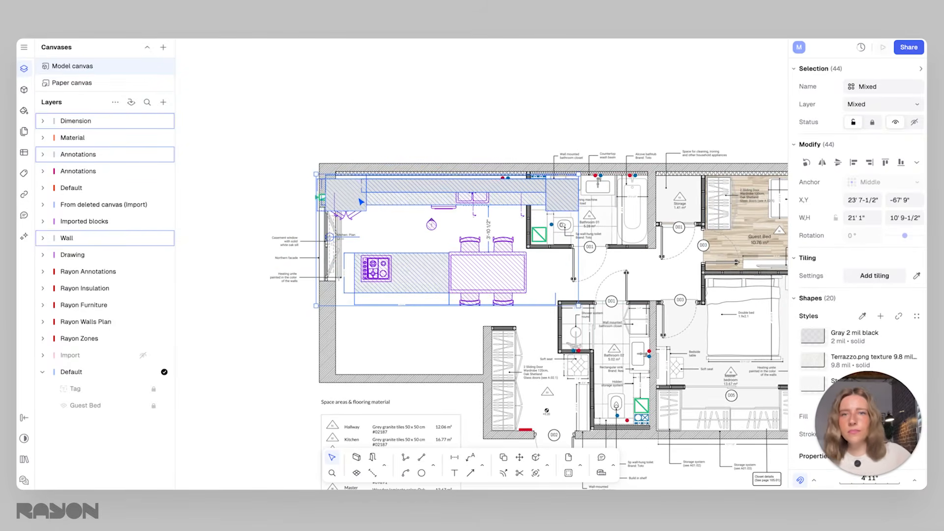
drag(359, 200, 380, 203)
scroll(359, 197, up, 5)
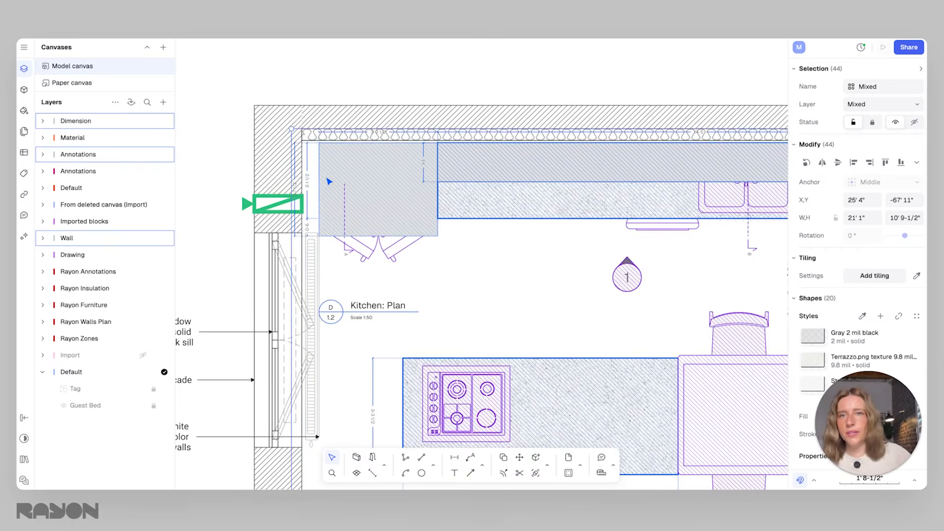
drag(317, 181, 314, 180)
scroll(352, 247, down, 1)
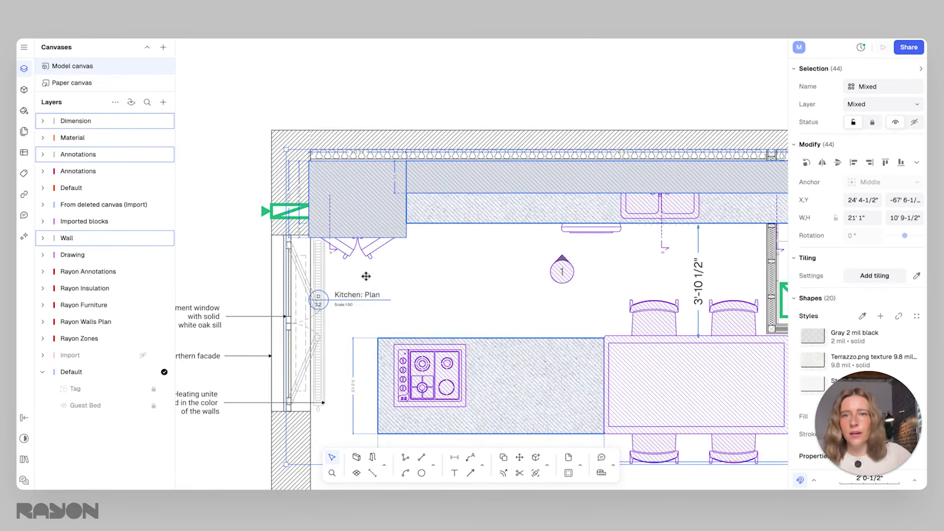
scroll(318, 298, down, 3)
scroll(394, 236, left, 2)
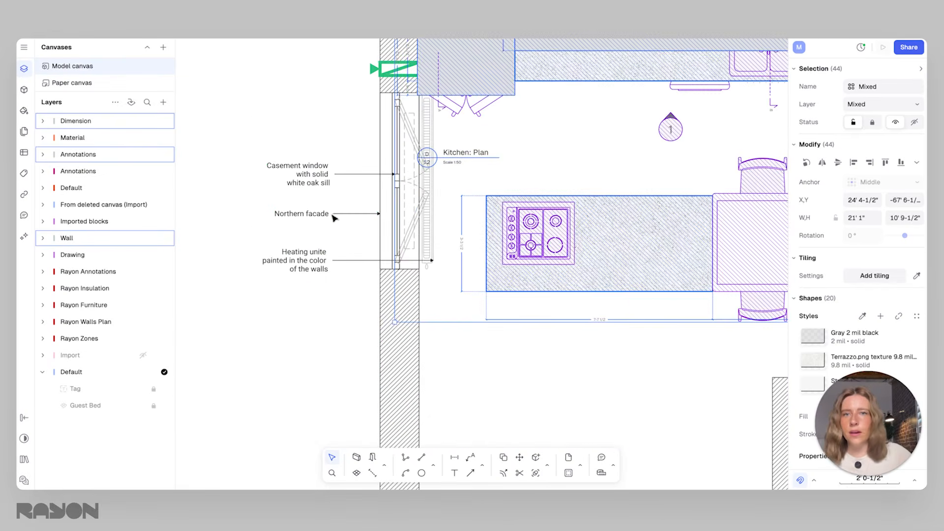
key(Escape)
Step: Delete the tall cabinet at the kitchen row's right end that overlaps Bathroom 01
scroll(432, 134, down, 5)
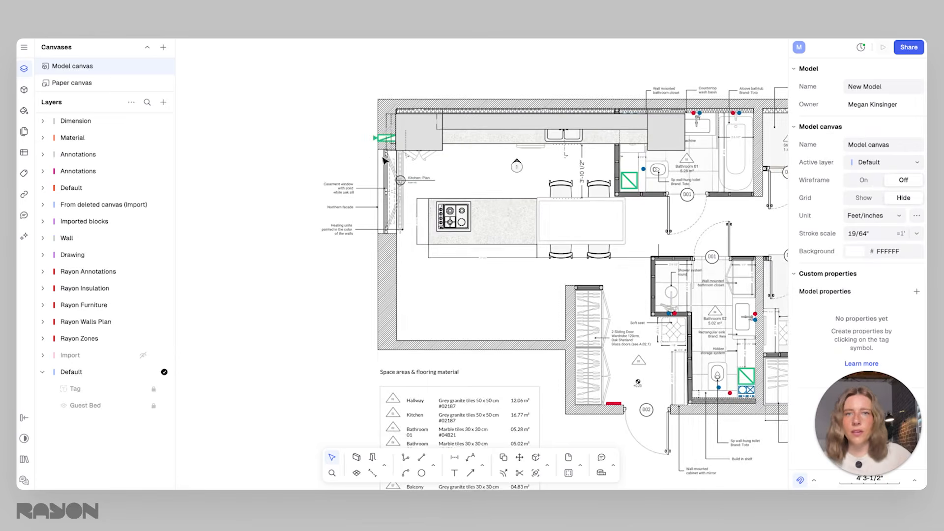
scroll(467, 171, right, 3)
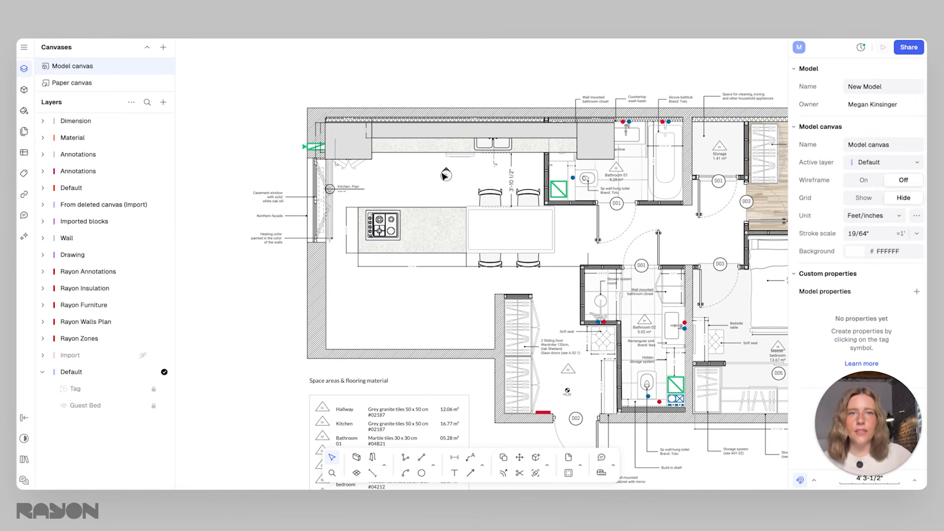
click(617, 145)
scroll(610, 148, up, 2)
key(Escape)
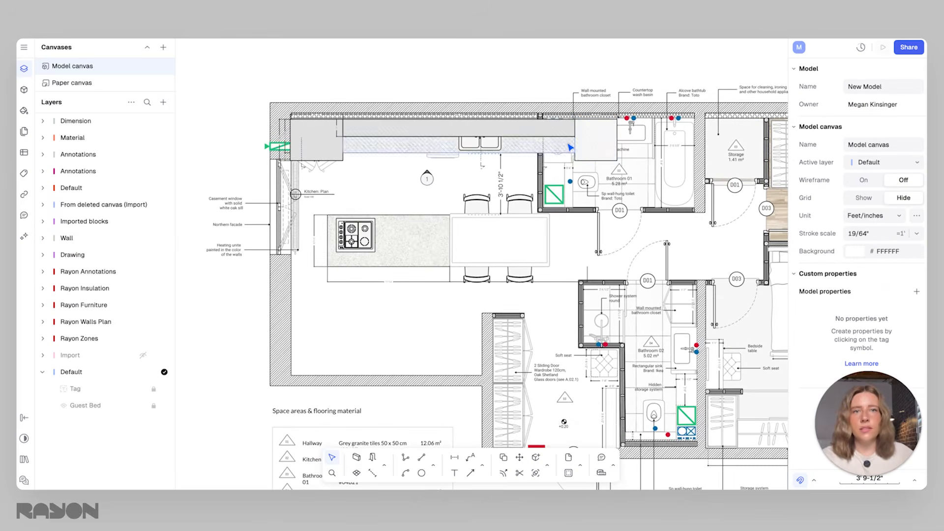
click(600, 147)
key(Delete)
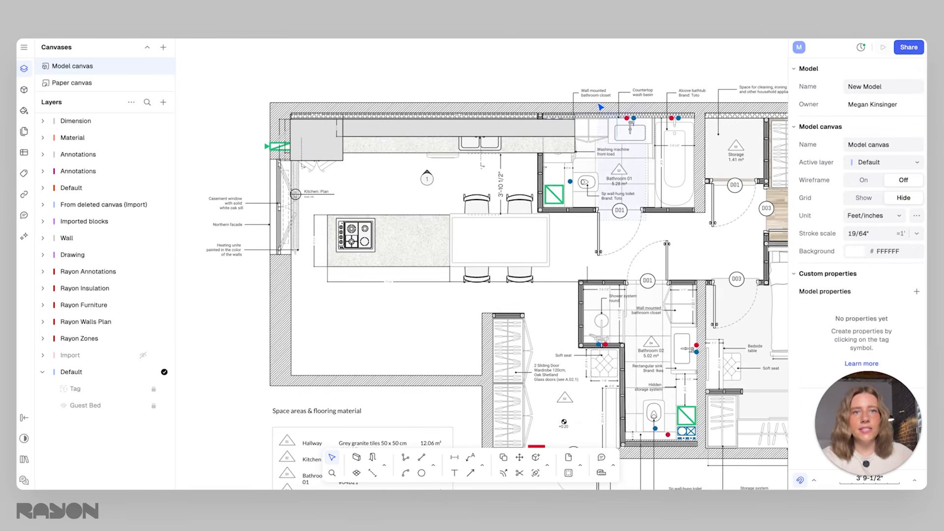
Step: Shorten the kitchen row's right end to stop at the Bathroom 01 wall, making the terrazzo countertop 12' 1-1/2" wide
drag(599, 105, 598, 109)
drag(597, 200, 538, 133)
key(Escape)
click(574, 131)
click(563, 140)
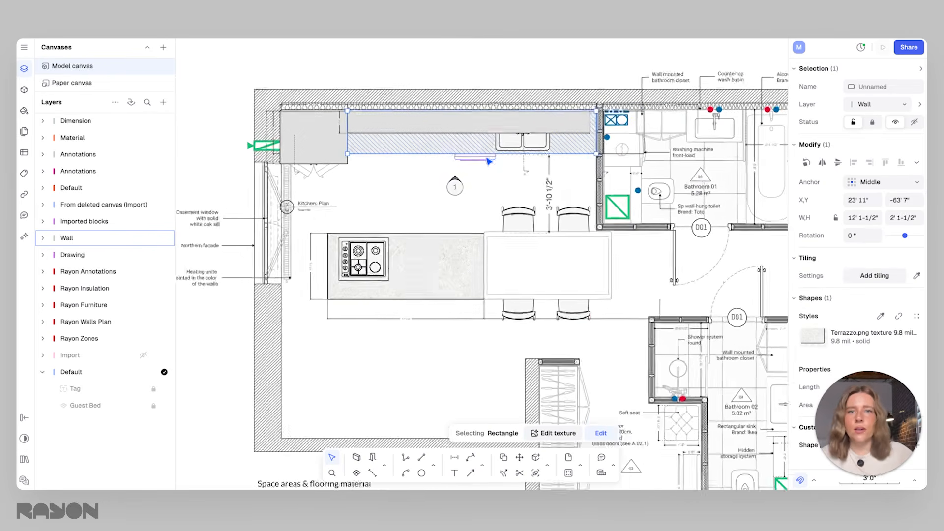
ctrl+scroll(489, 161, up, 2)
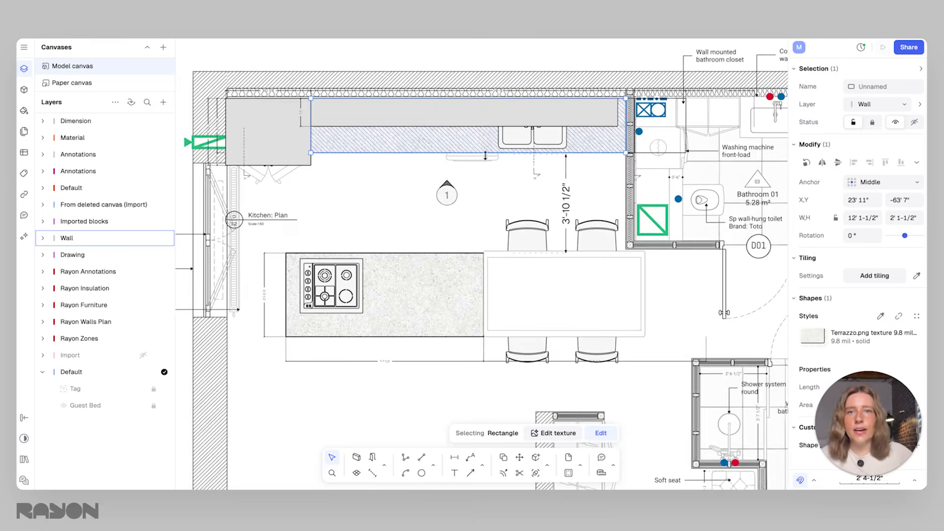
ctrl+scroll(416, 172, down, 1)
Step: Mirror the kitchen row horizontally and shift it left so its tall cabinet stands against the Bathroom 01 wall
key(Escape)
drag(594, 185, 278, 104)
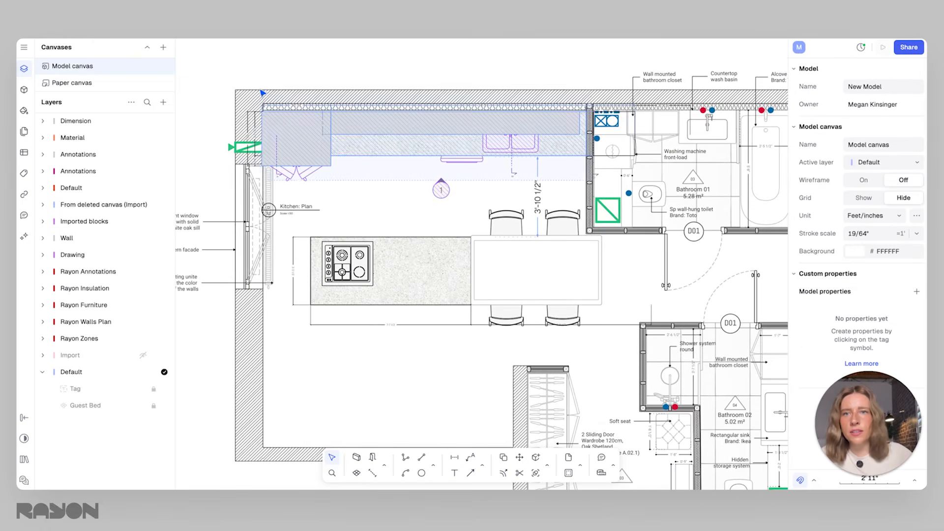
drag(241, 79, 242, 80)
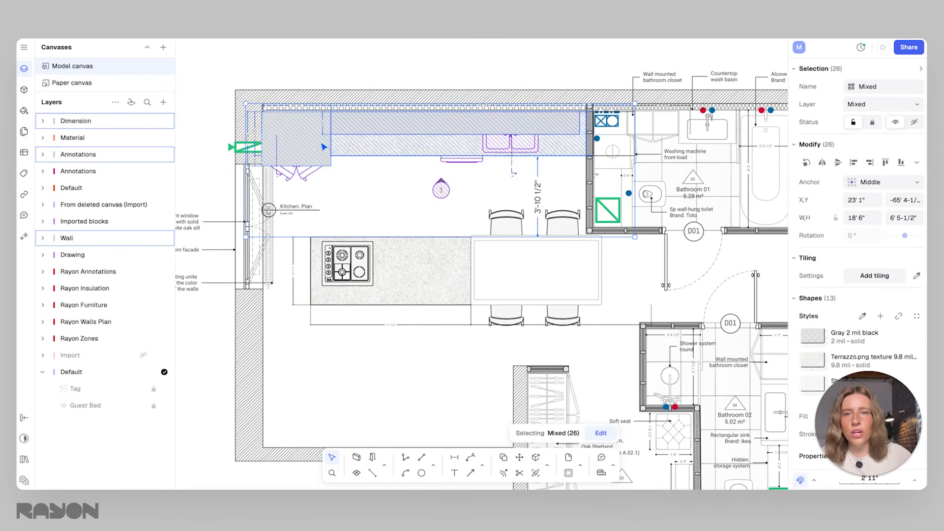
click(822, 164)
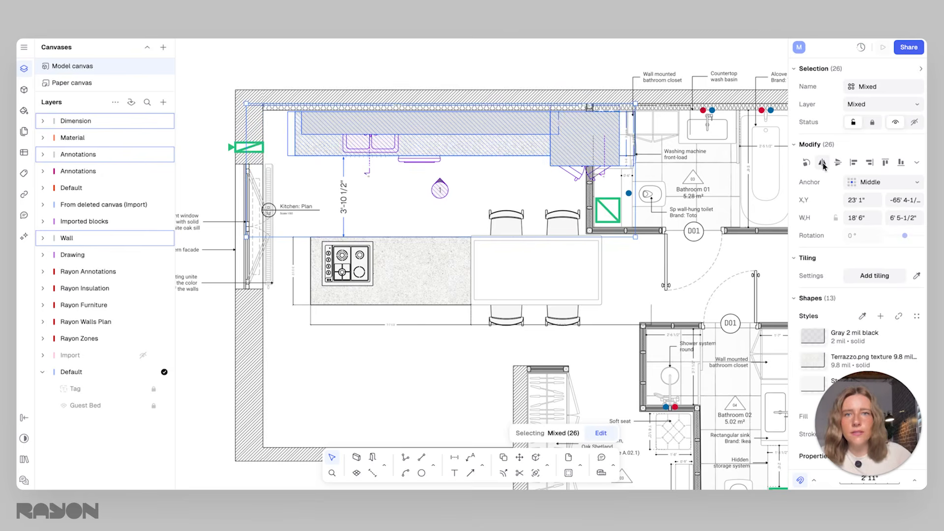
drag(552, 144, 521, 141)
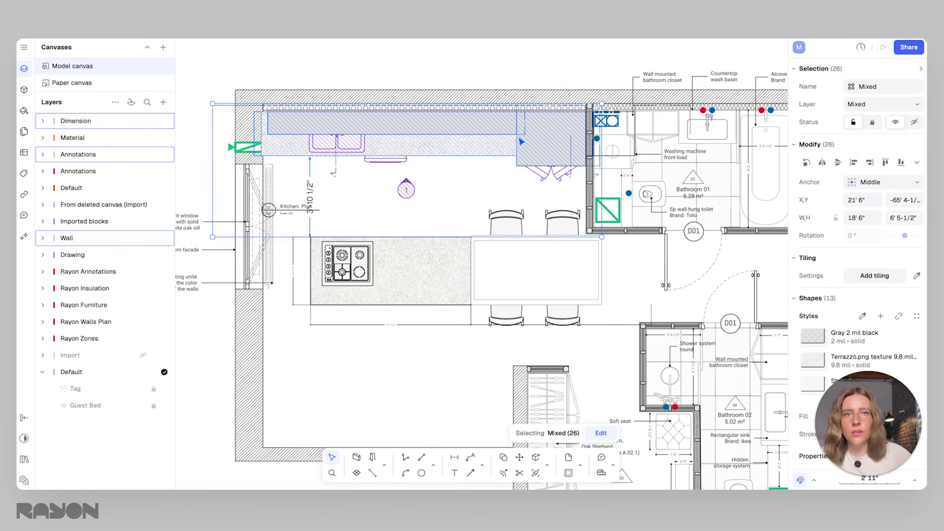
click(417, 77)
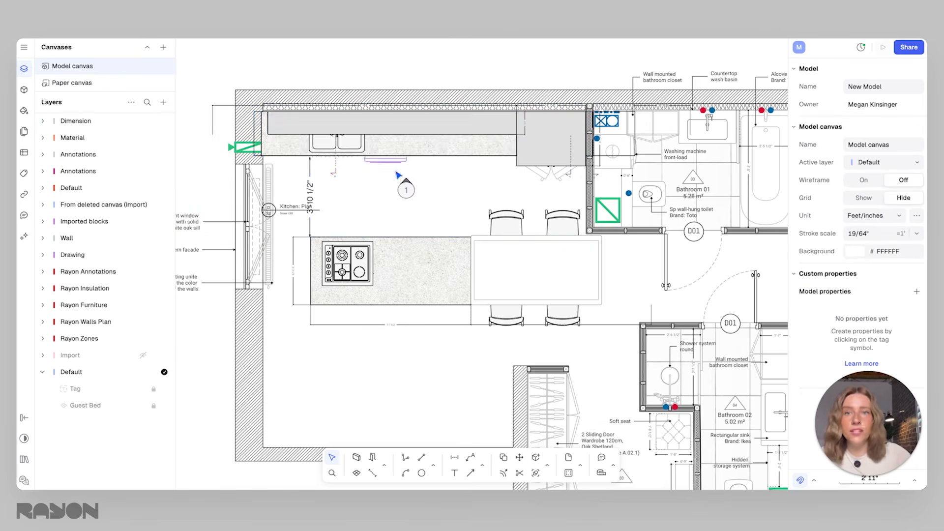
Step: Move the sink along the countertop toward the tall cabinet and extend the countertop's left end to the window-side wall
click(349, 152)
drag(349, 152, 452, 152)
click(452, 193)
middle_drag(459, 239, 452, 224)
click(273, 132)
click(247, 115)
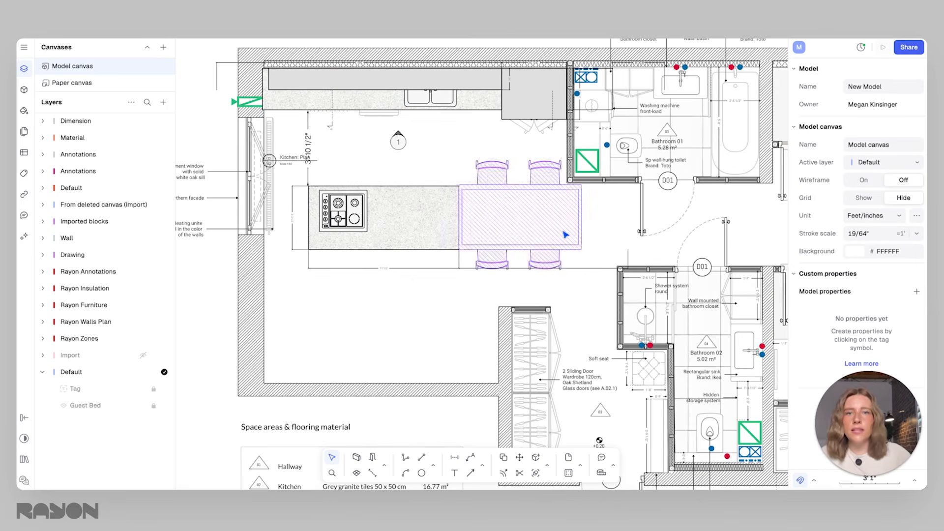
Step: Move the dining table set outside the room beyond the left wall, and shift the island with its hob to the right
click(545, 235)
scroll(547, 216, down, 2)
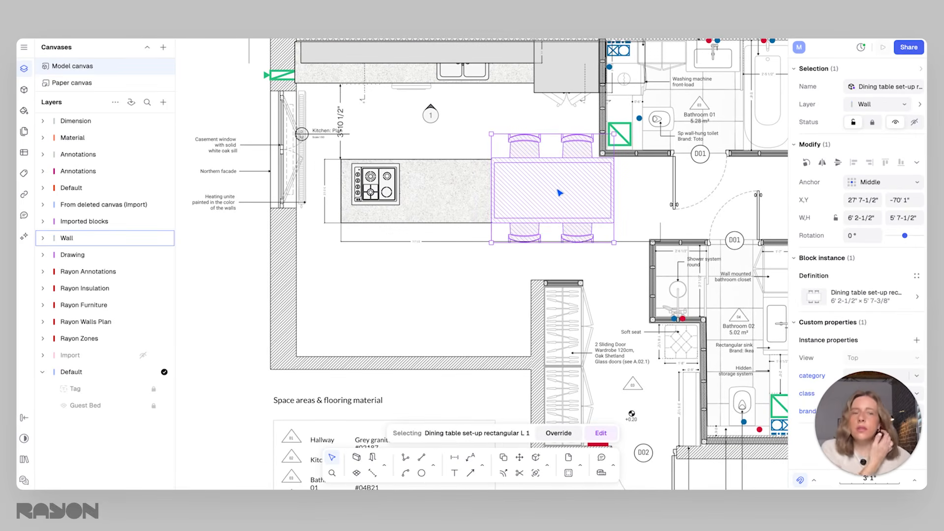
drag(594, 175, 255, 325)
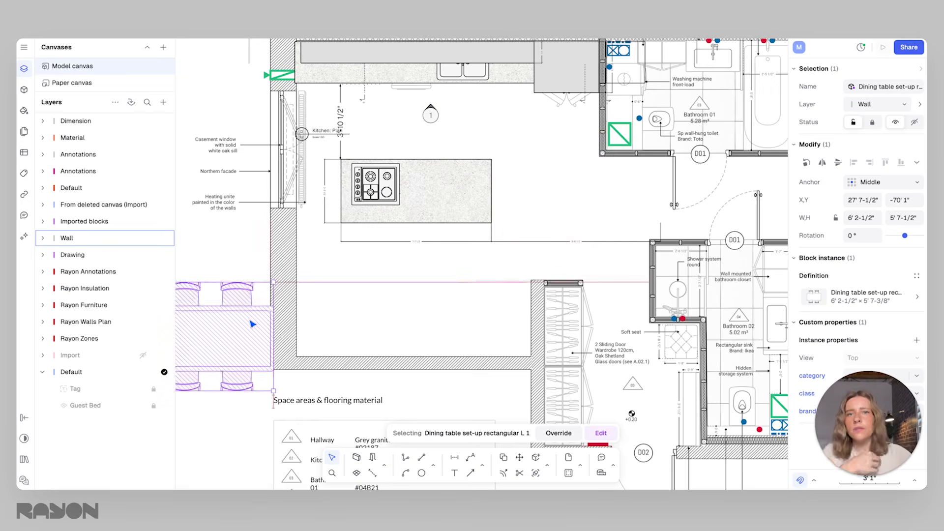
scroll(574, 258, left, 2)
drag(572, 255, 370, 147)
drag(451, 168, 490, 165)
Step: Delete the leftover dimension lines around the island and the elevation marker 1 above it
click(684, 253)
click(684, 231)
key(Delete)
click(423, 230)
key(Delete)
scroll(508, 185, up, 2)
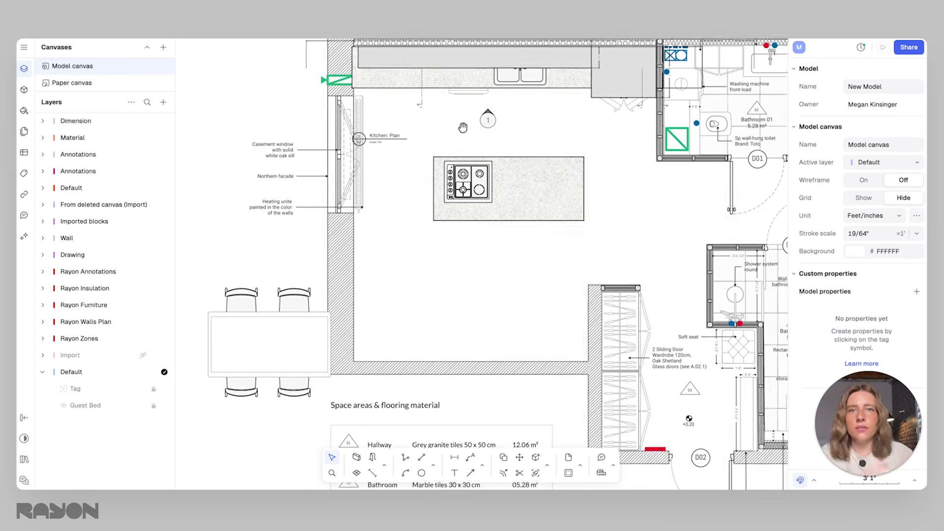
click(484, 168)
key(Delete)
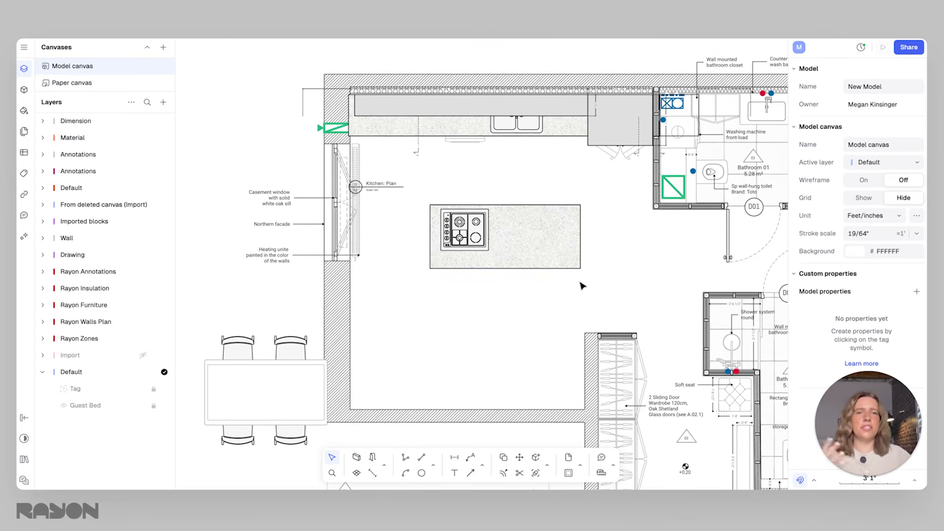
Step: Move the island with its hob slightly up toward the kitchen row
click(516, 237)
drag(516, 236, 519, 229)
click(601, 238)
click(504, 255)
Step: Rotate the dining table set to -90° and place it below the island against the room's lower wall
scroll(556, 288, down, 3)
drag(317, 320, 522, 280)
drag(576, 346, 443, 355)
click(610, 261)
middle_drag(599, 238, 587, 260)
click(478, 287)
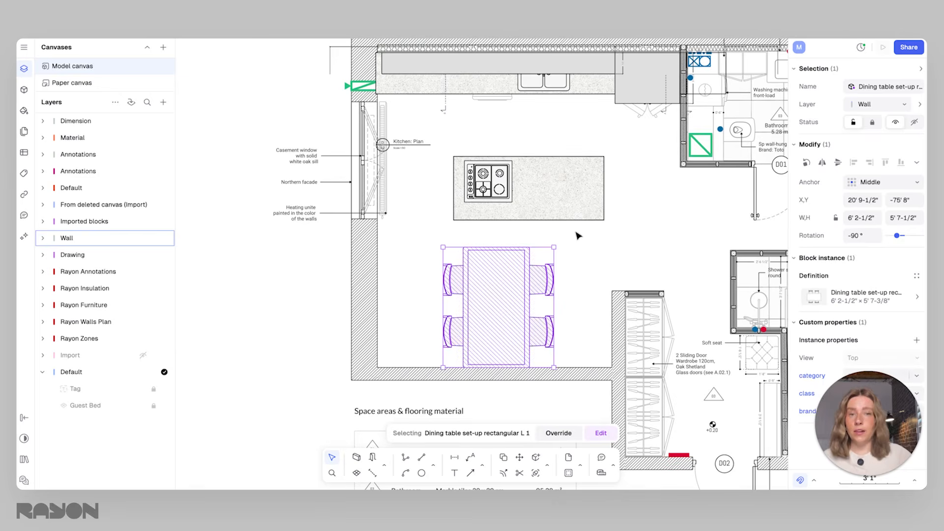
scroll(598, 232, down, 5)
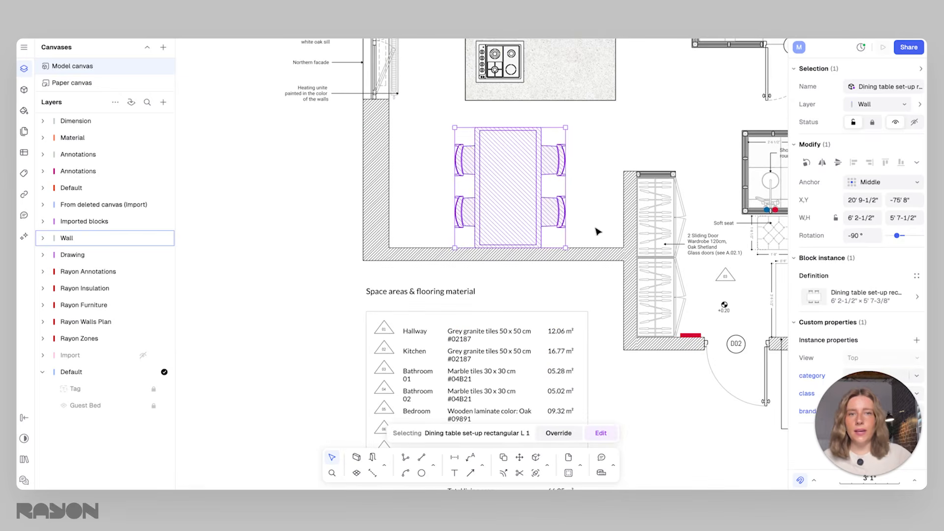
click(578, 273)
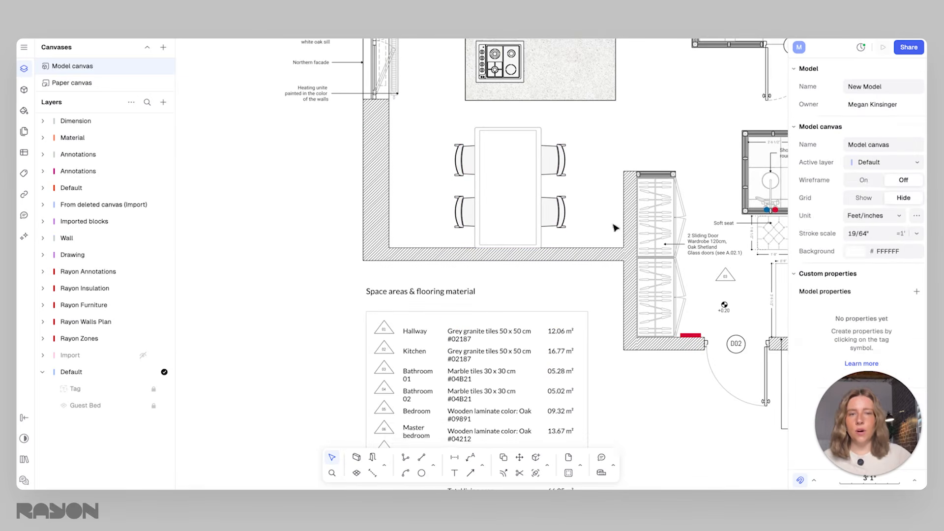
scroll(614, 228, up, 3)
right_click(516, 209)
scroll(543, 183, up, 4)
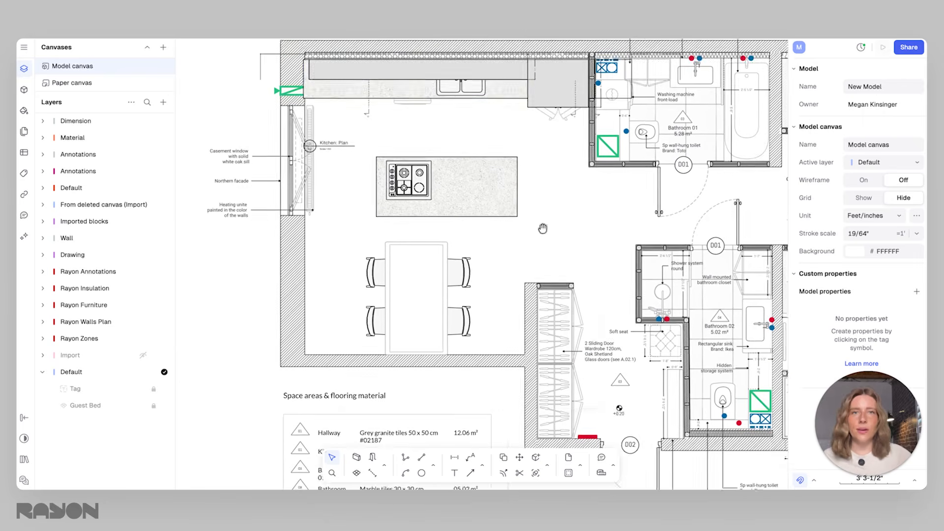
Step: Unlock all locked elements on the model canvas
right_click(558, 250)
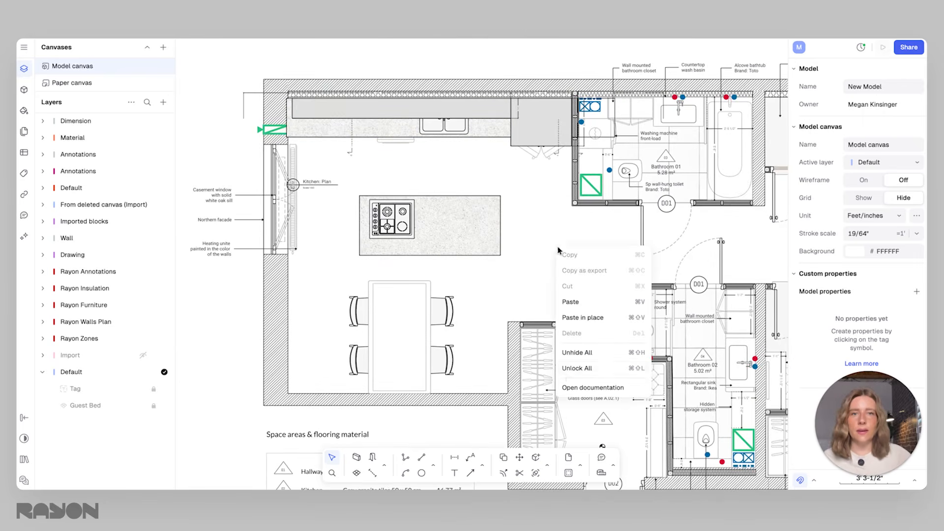
click(573, 370)
scroll(541, 354, down, 5)
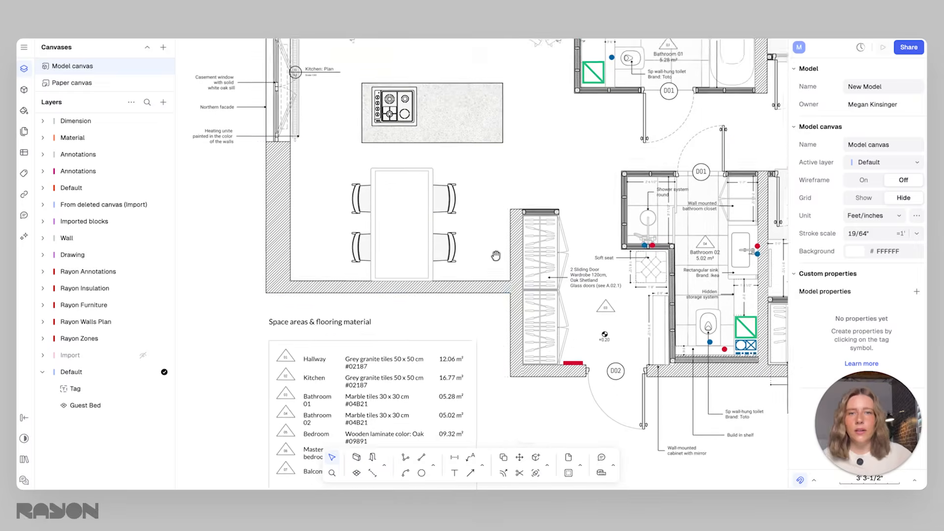
click(464, 257)
click(540, 310)
scroll(508, 369, down, 5)
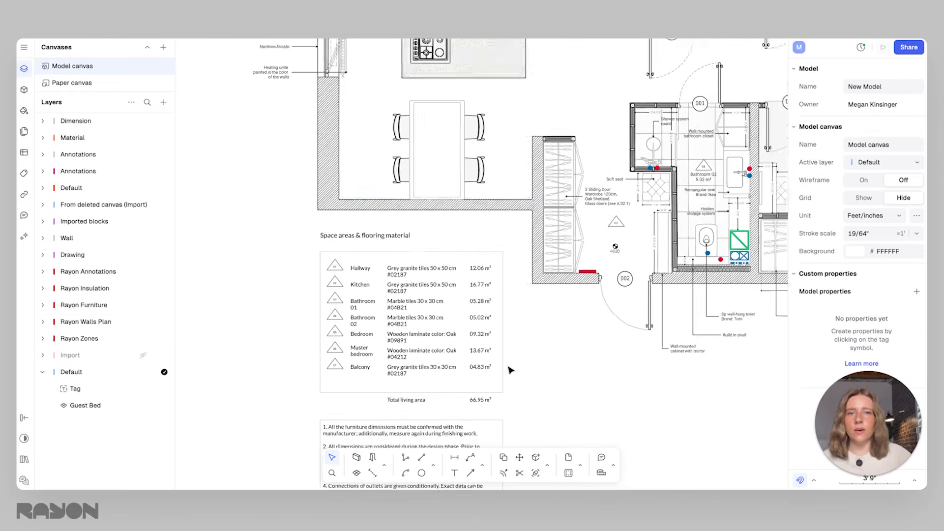
Step: Move the dining table set slightly up, away from the wall below it
ctrl+scroll(508, 369, down, 3)
drag(517, 374, 375, 121)
drag(405, 150, 403, 226)
click(487, 109)
scroll(487, 109, up, 3)
ctrl+scroll(487, 109, up, 1)
click(520, 229)
drag(520, 229, 520, 256)
drag(468, 178, 472, 207)
click(520, 149)
Step: Select the wall below the dining table and move the table set down against it
click(508, 260)
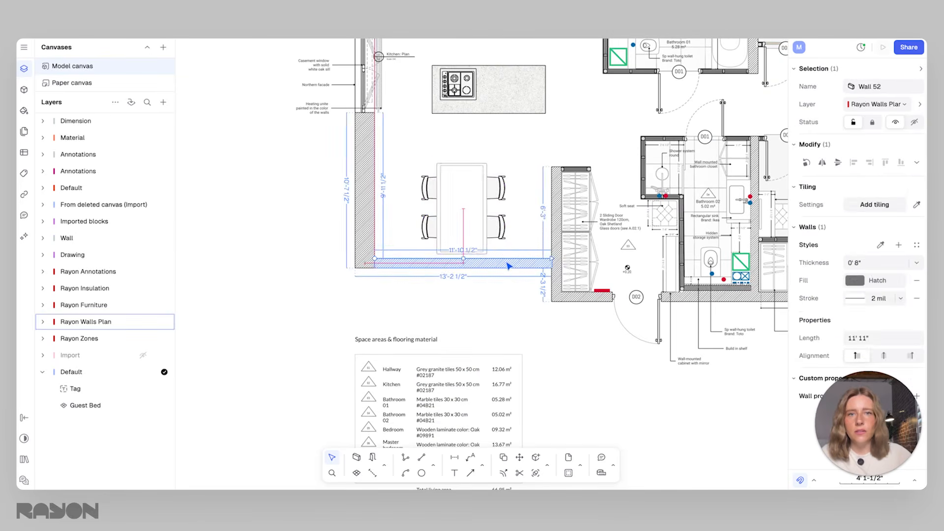
click(468, 200)
drag(466, 200, 467, 198)
click(521, 191)
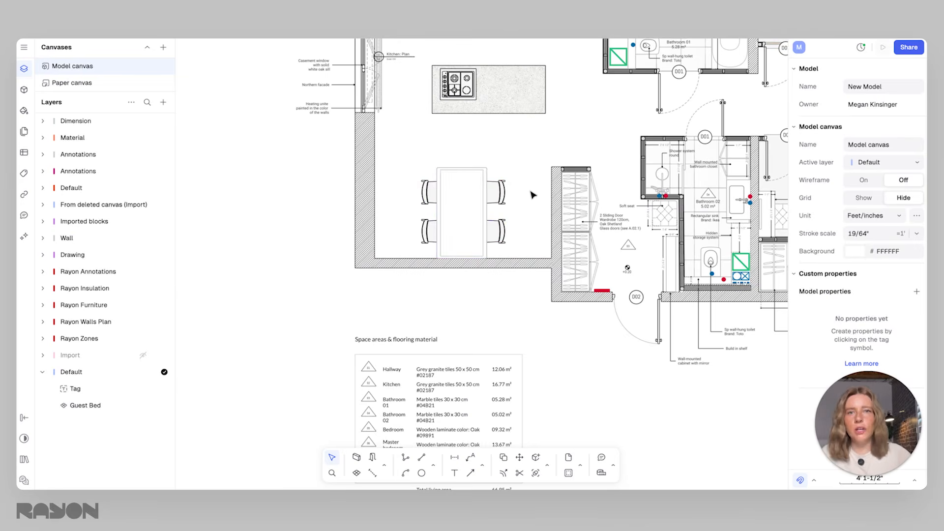
Step: Rotate the dining table set to 180° so its long side runs horizontally, and move it up off the wall
click(475, 191)
drag(510, 167, 511, 258)
drag(472, 213, 471, 198)
click(526, 129)
Step: Select the rotated dining table set and examine its block instance properties
middle_drag(566, 165, 494, 261)
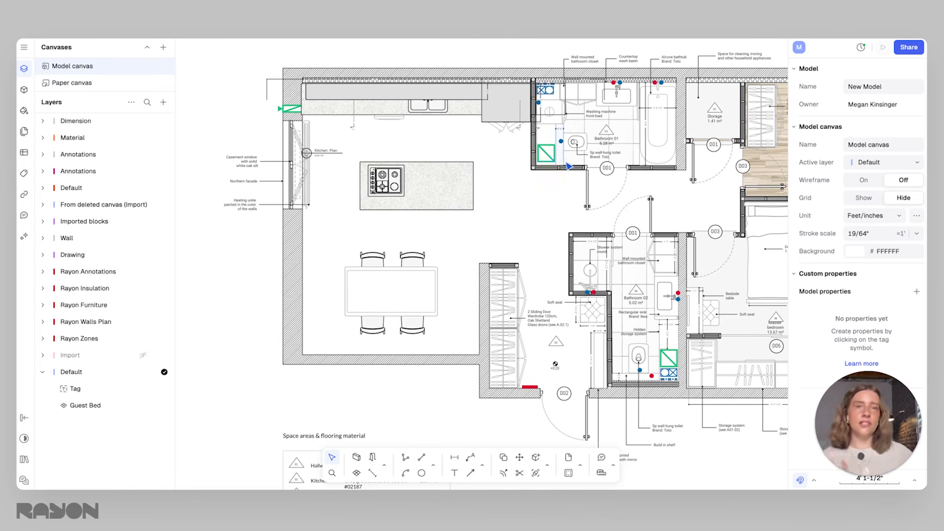
click(431, 296)
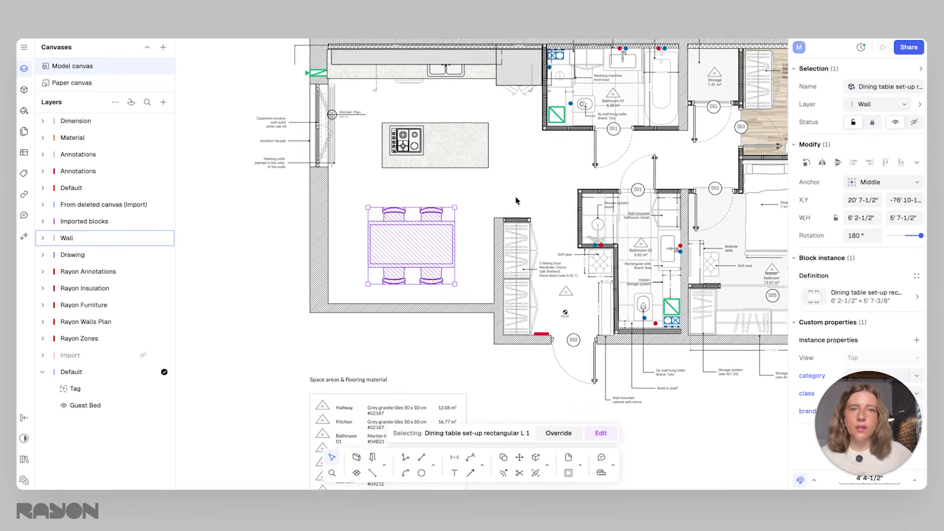
scroll(516, 200, down, 1)
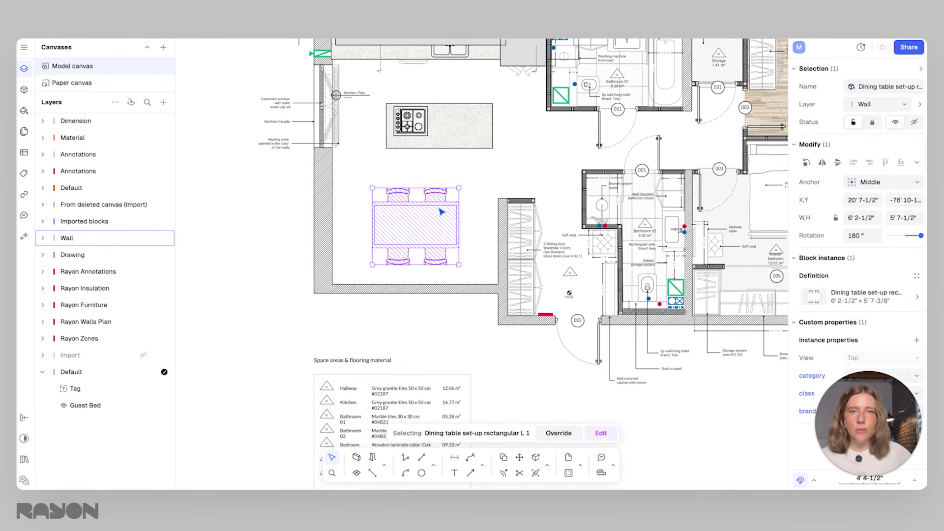
click(394, 179)
click(432, 224)
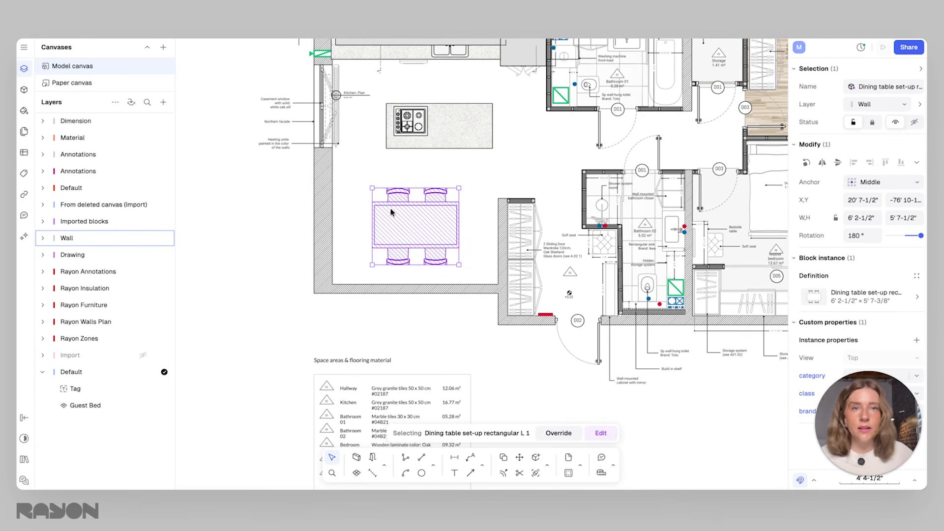
middle_drag(408, 166, 352, 245)
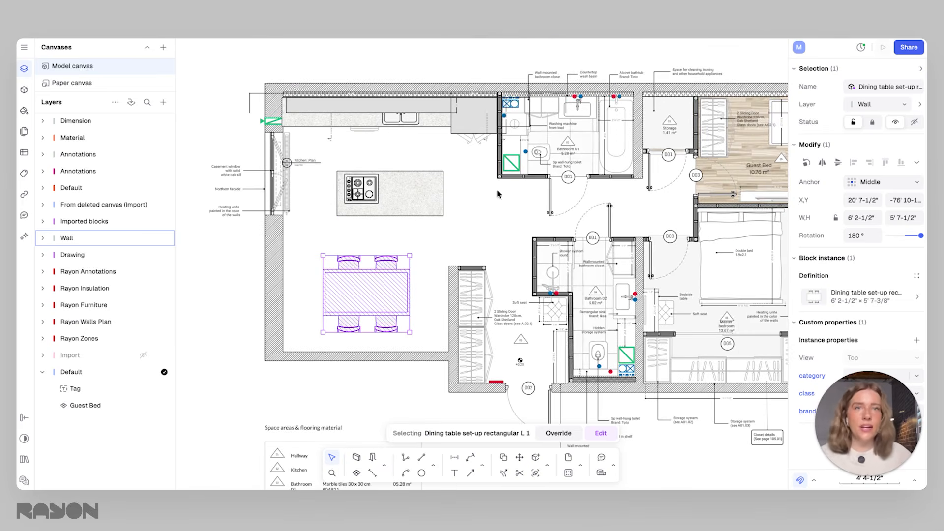
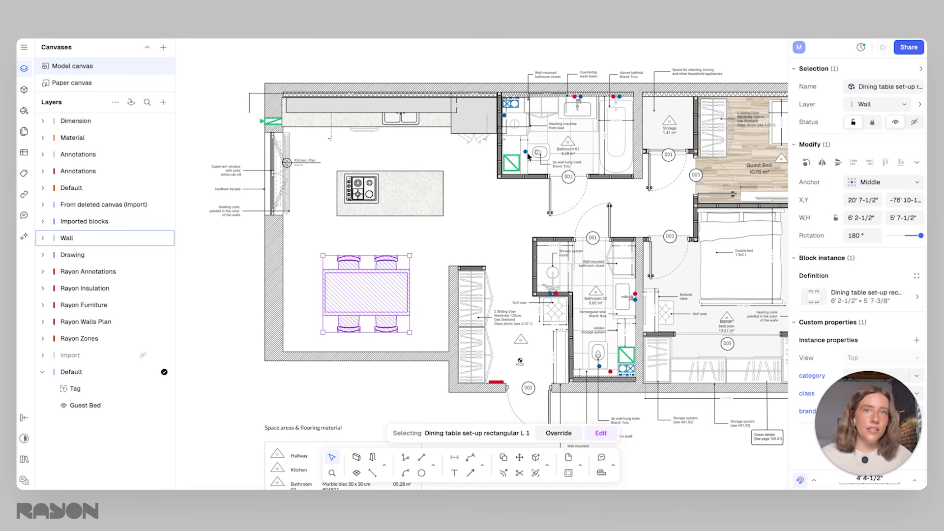
Step: Browse the Basic blocks - 3 views library and open the available views of the Meeting table basic block
click(23, 90)
click(145, 49)
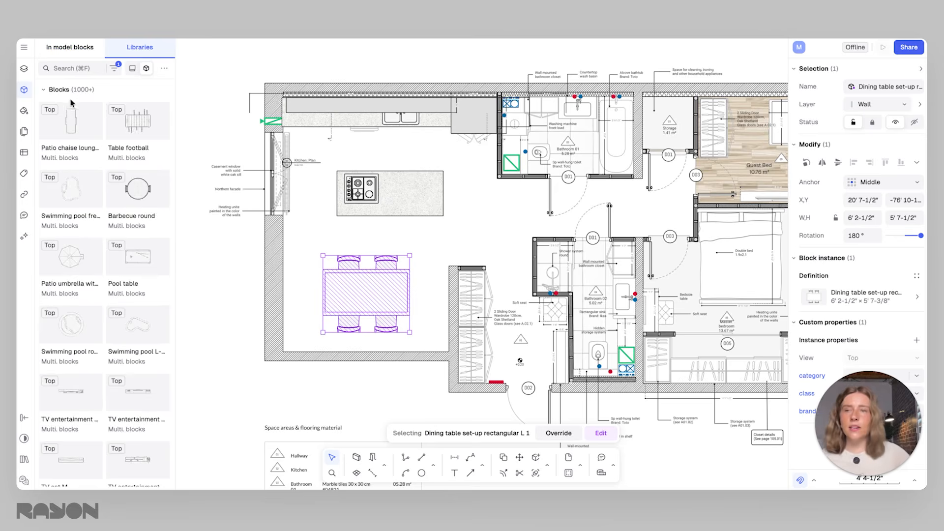
click(146, 69)
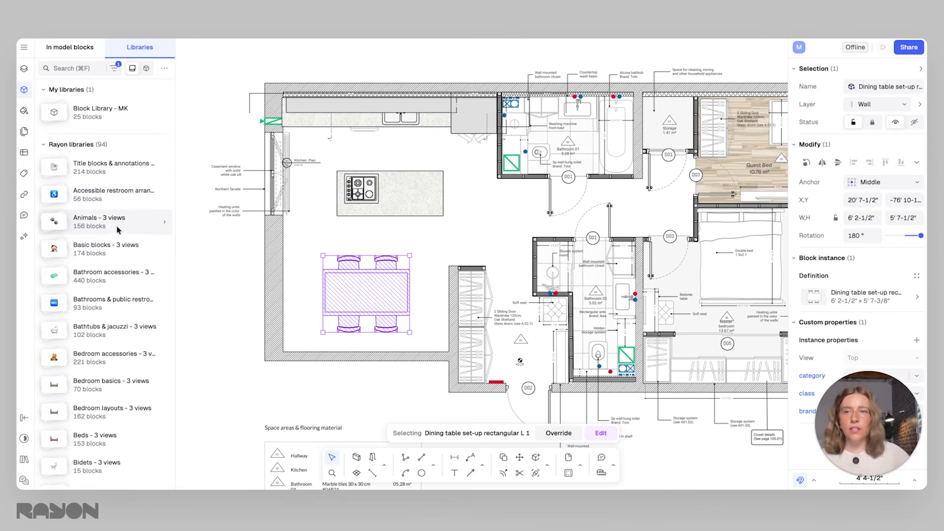
click(125, 250)
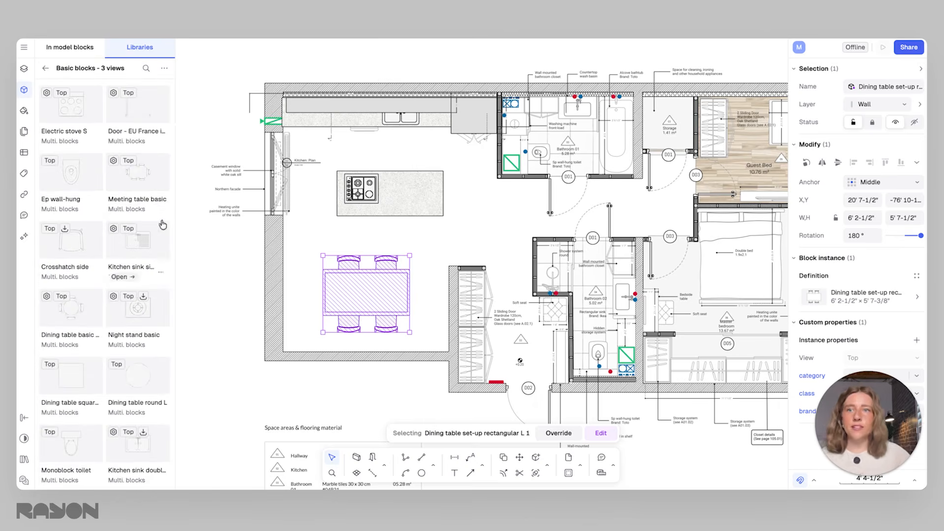
click(137, 184)
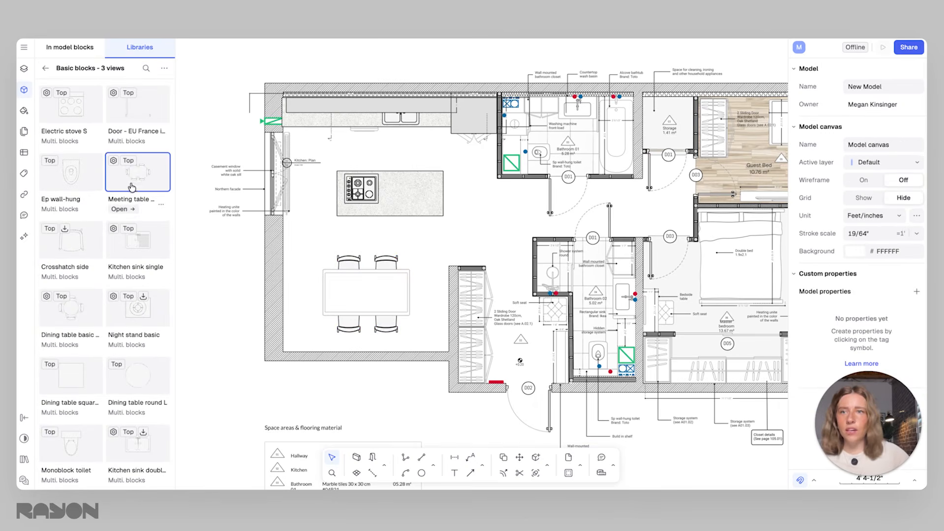
click(123, 210)
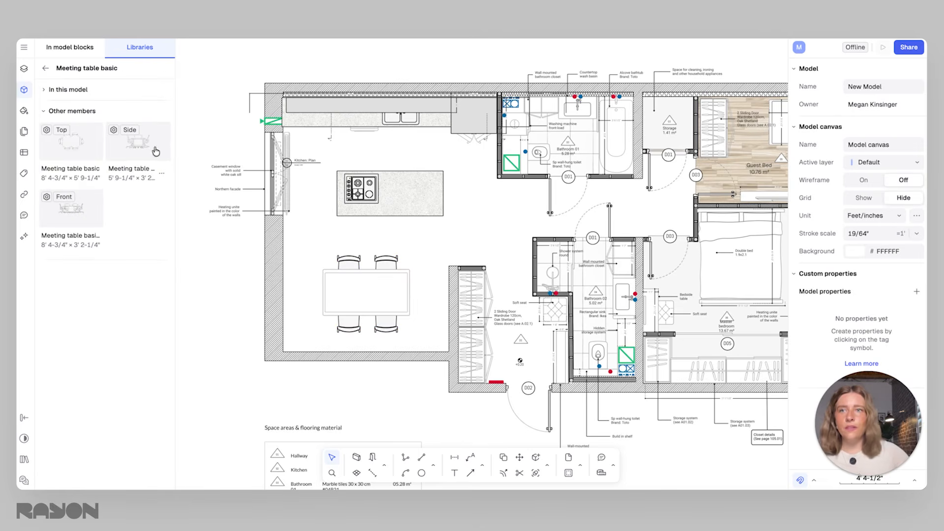
Step: Inspect the plan and elevation views of the dining table set in the Medium One Row & Island Kitchen layout of the kitchen model
click(341, 279)
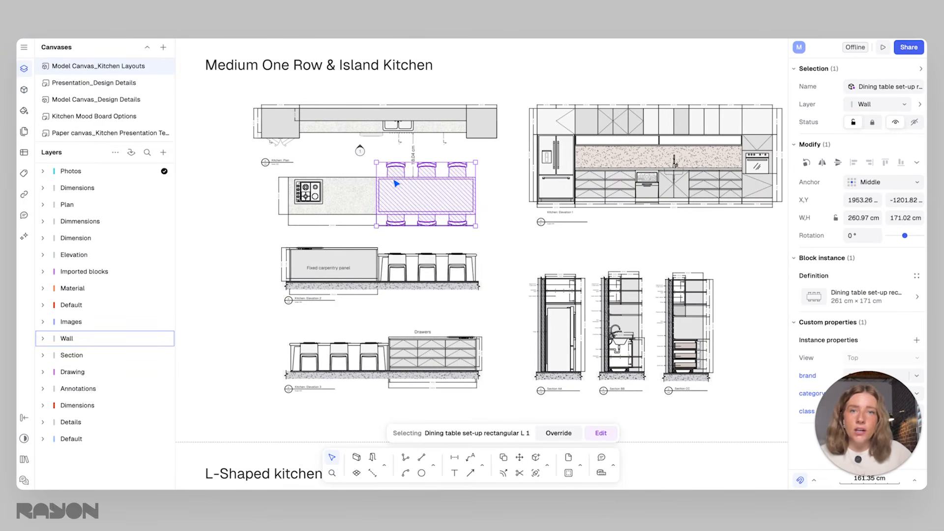
click(436, 275)
click(344, 357)
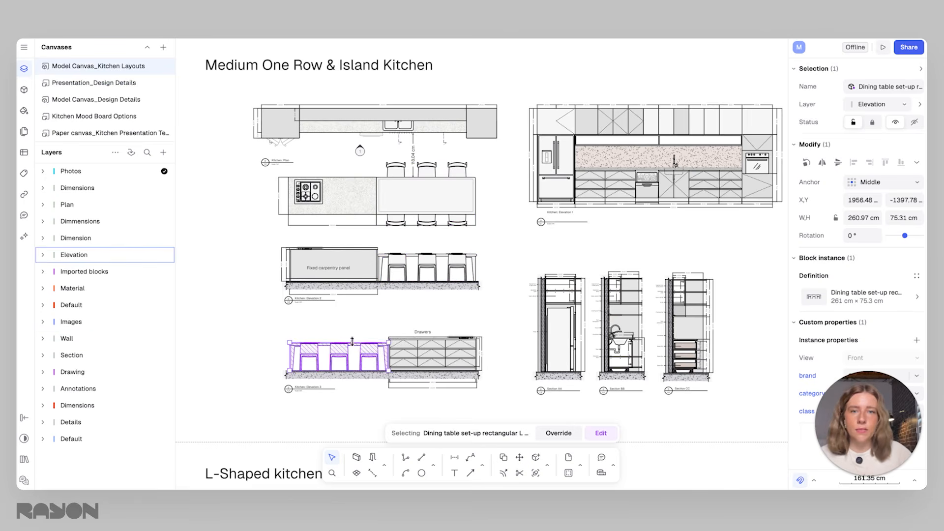
click(454, 313)
scroll(353, 236, right, 3)
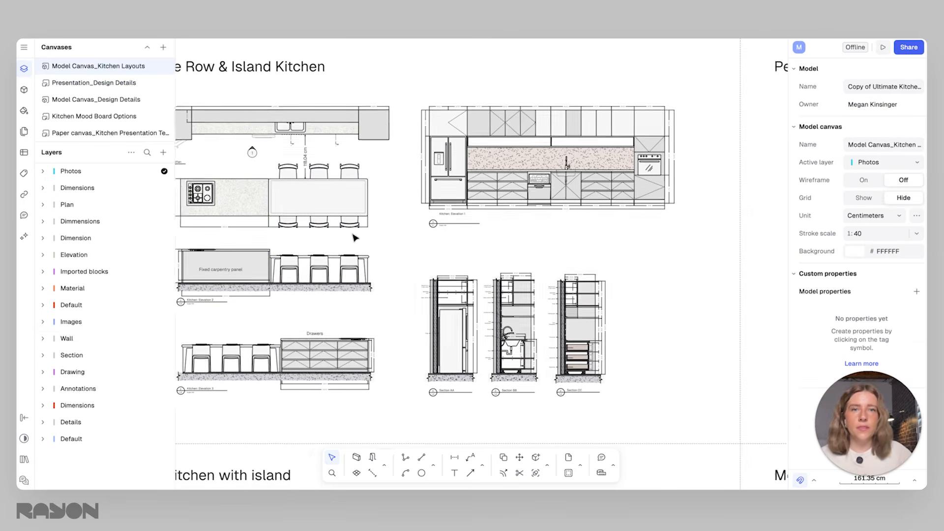
scroll(397, 244, right, 5)
ctrl+scroll(392, 285, down, 2)
scroll(392, 285, left, 2)
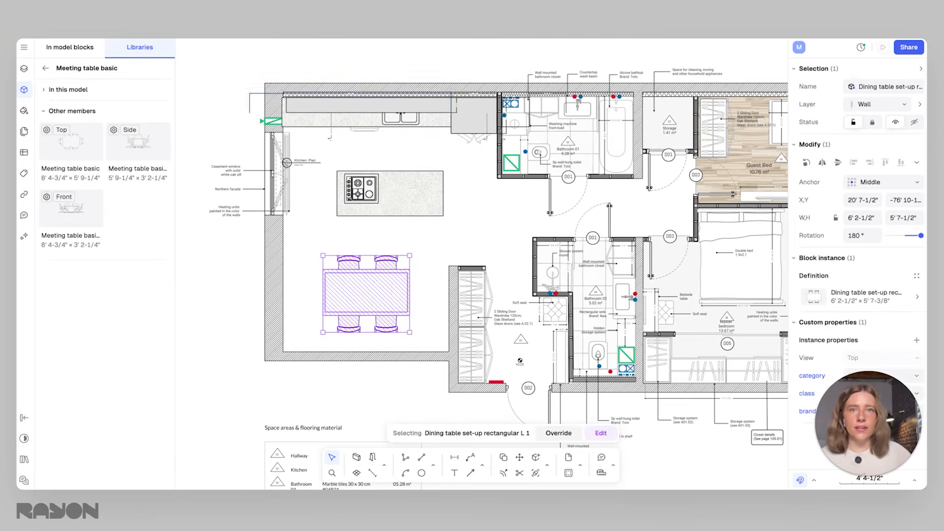
Step: Return to the Basic blocks - 3 views contents and select the dining table set in the apartment plan
key(Escape)
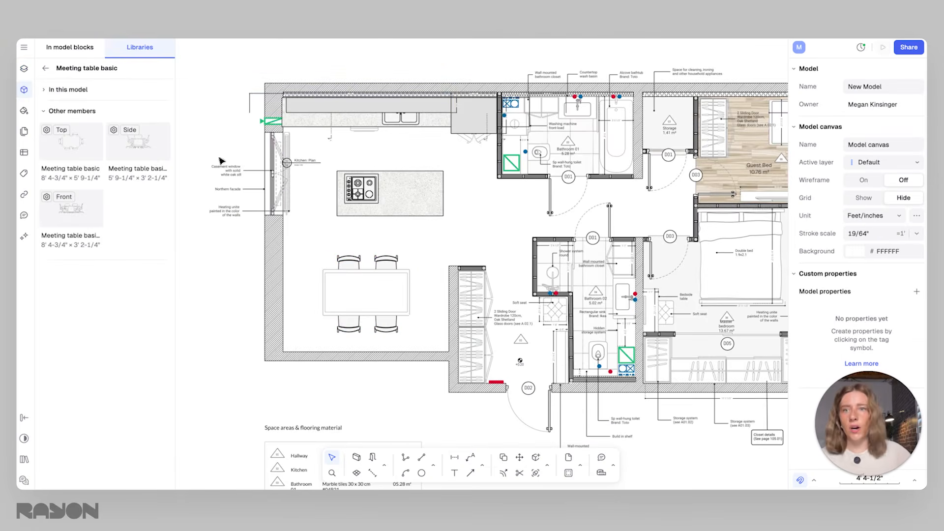
click(46, 68)
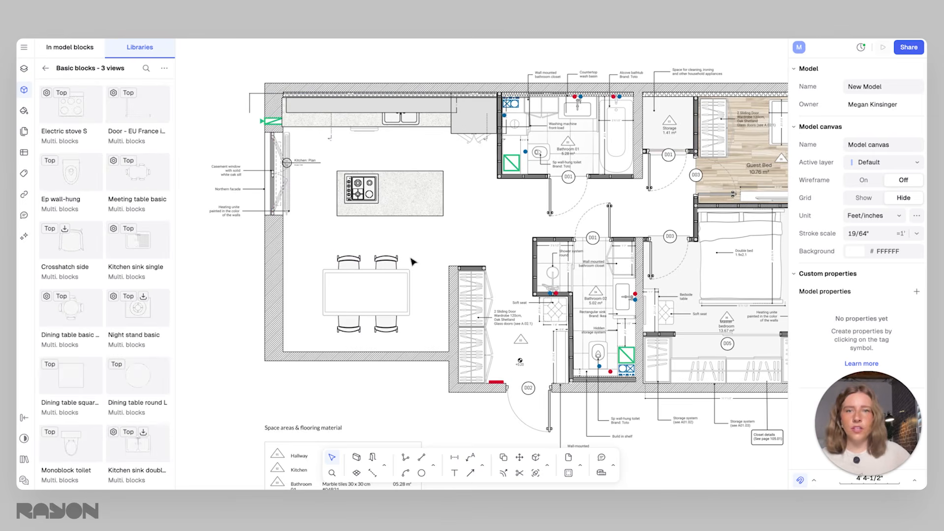
middle_drag(412, 261, 484, 262)
click(437, 275)
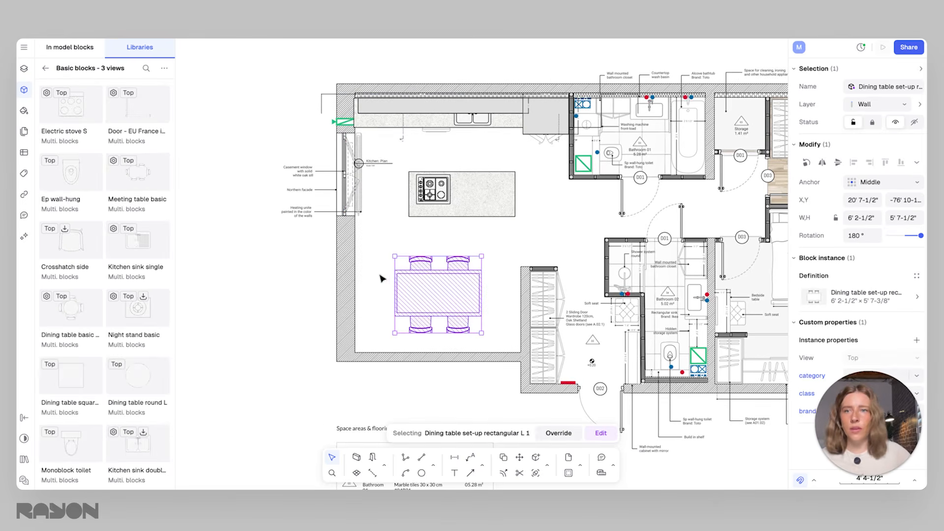
Step: Return to the list of all block libraries and look through it, keeping the dining table set selected
click(46, 69)
click(72, 69)
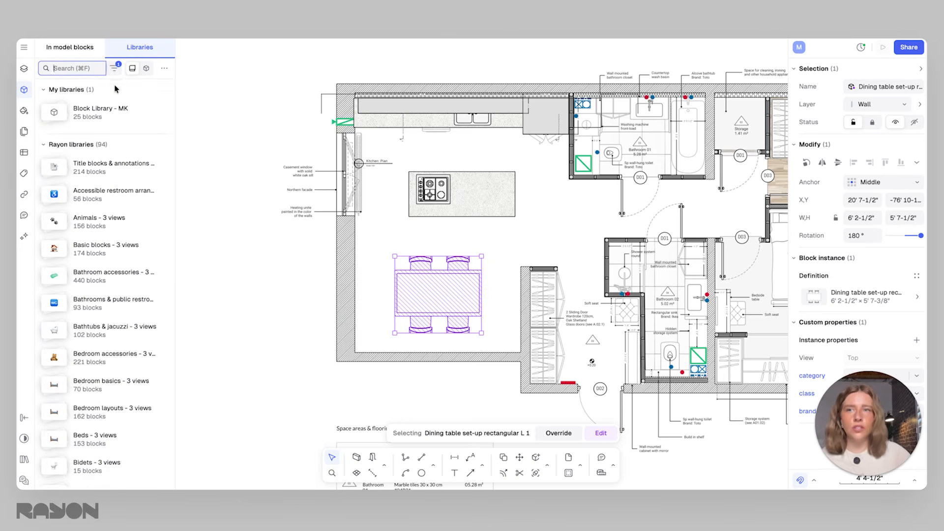
scroll(98, 344, down, 2)
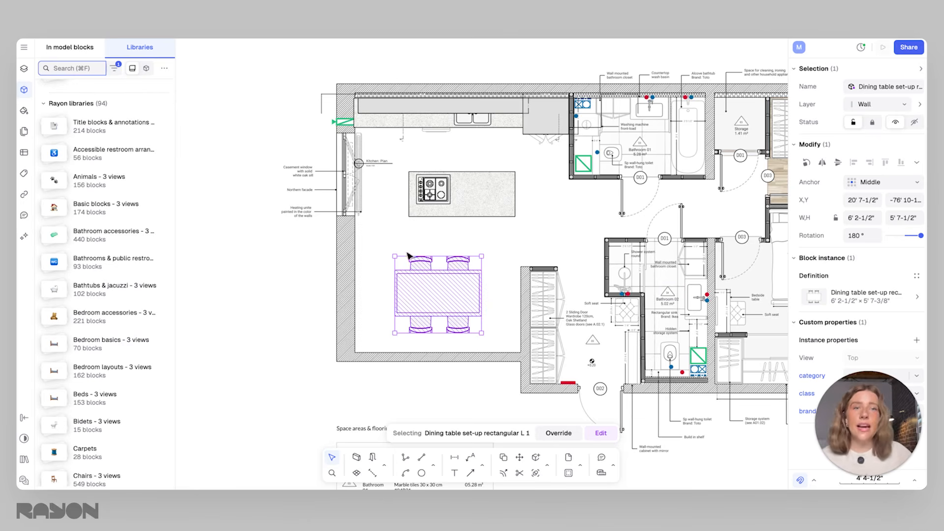
scroll(447, 257, right, 3)
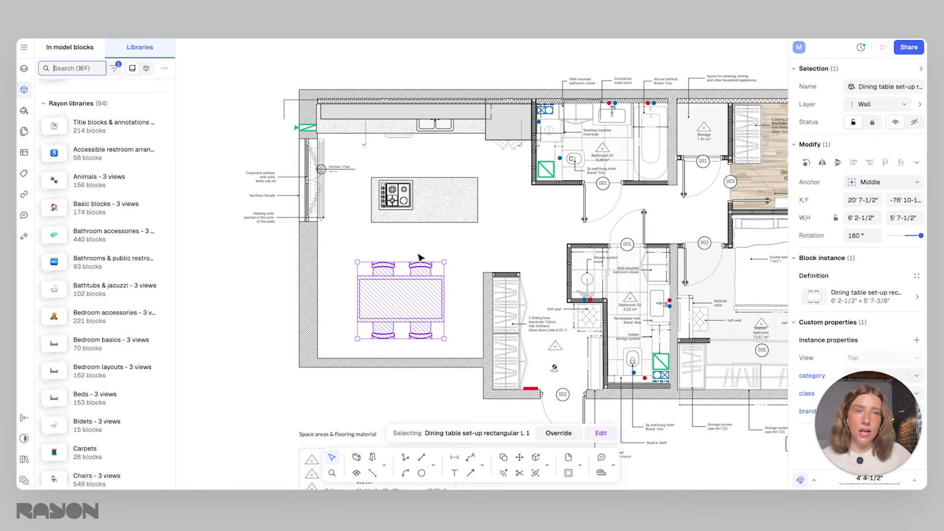
click(401, 253)
click(373, 280)
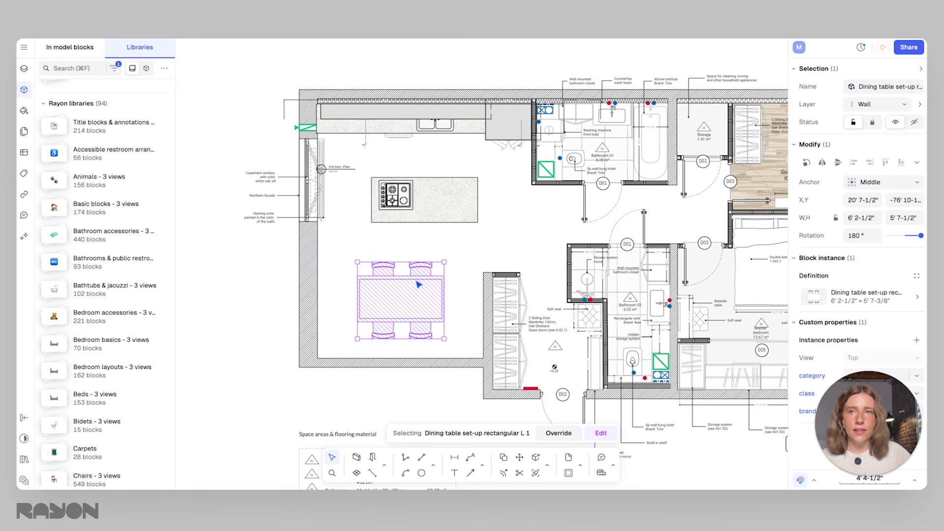
Step: List individual library blocks and save an additional Is parametric block filter
click(146, 69)
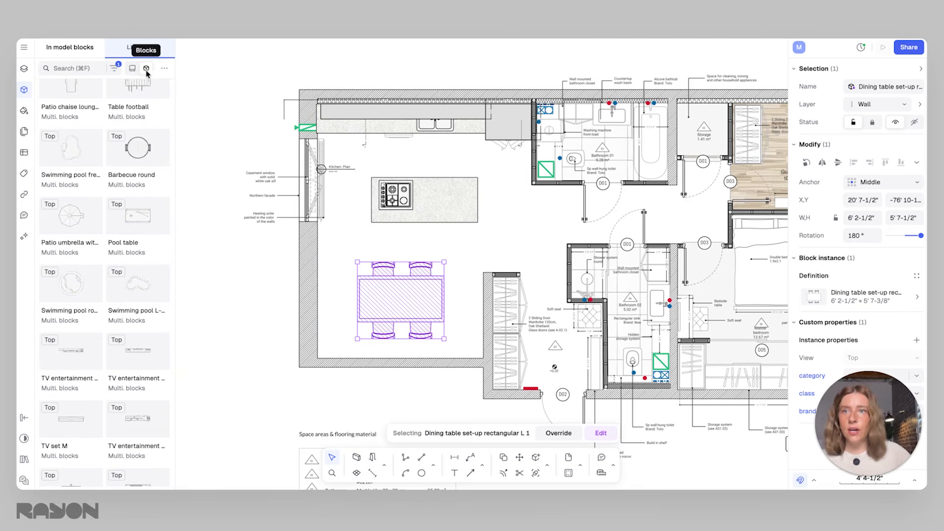
click(113, 70)
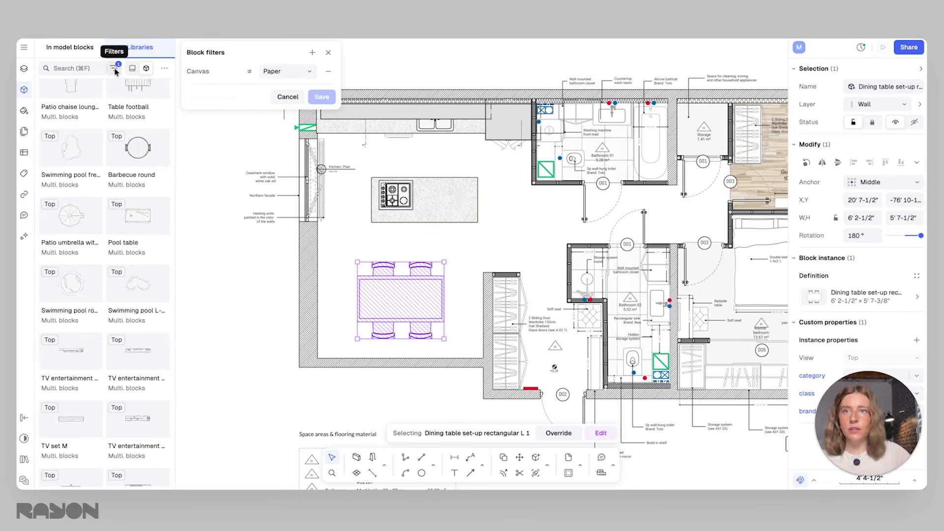
click(313, 52)
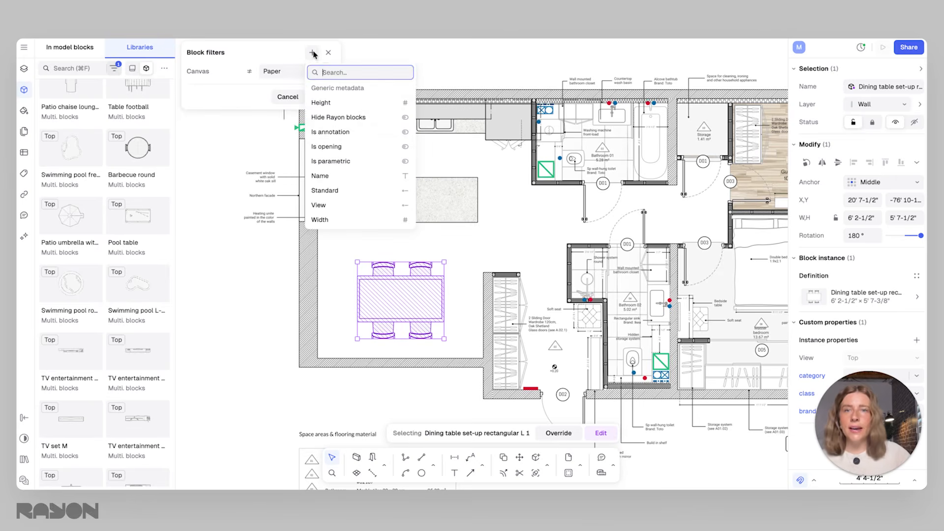
click(336, 162)
click(320, 115)
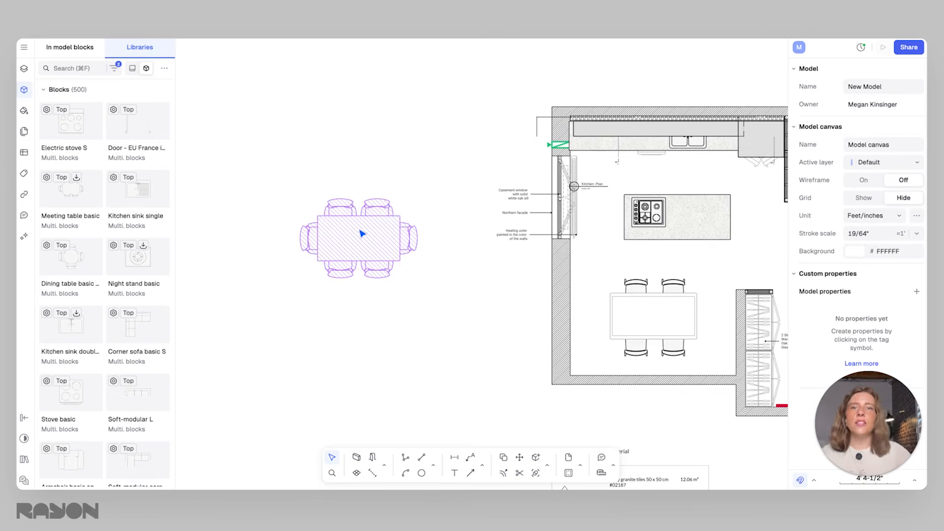
Step: Move the meeting table block closer to the apartment's outer wall, beside the dining area
click(369, 237)
scroll(375, 281, right, 5)
drag(281, 249, 384, 341)
Step: Select the dining table set and the meeting table in turn to compare their block properties
click(567, 329)
scroll(568, 330, up, 2)
middle_drag(558, 330, 436, 327)
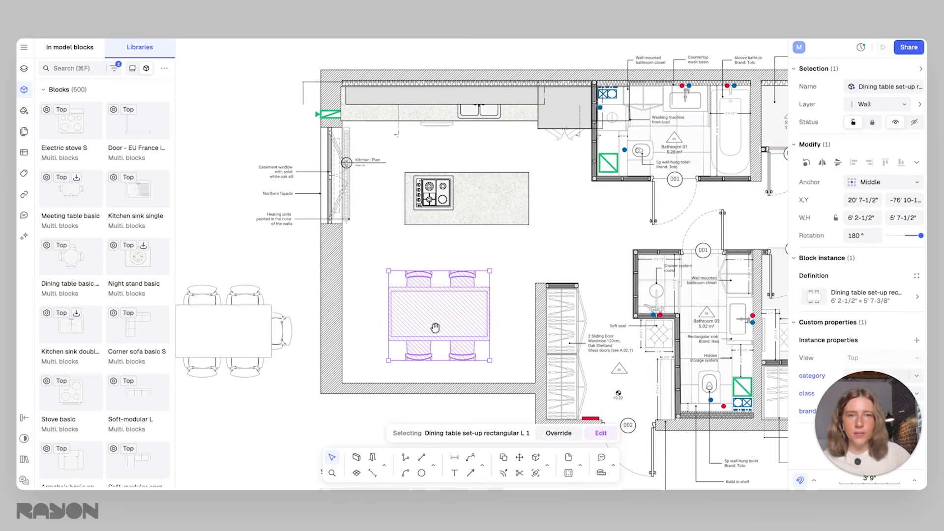
middle_drag(280, 300, 312, 297)
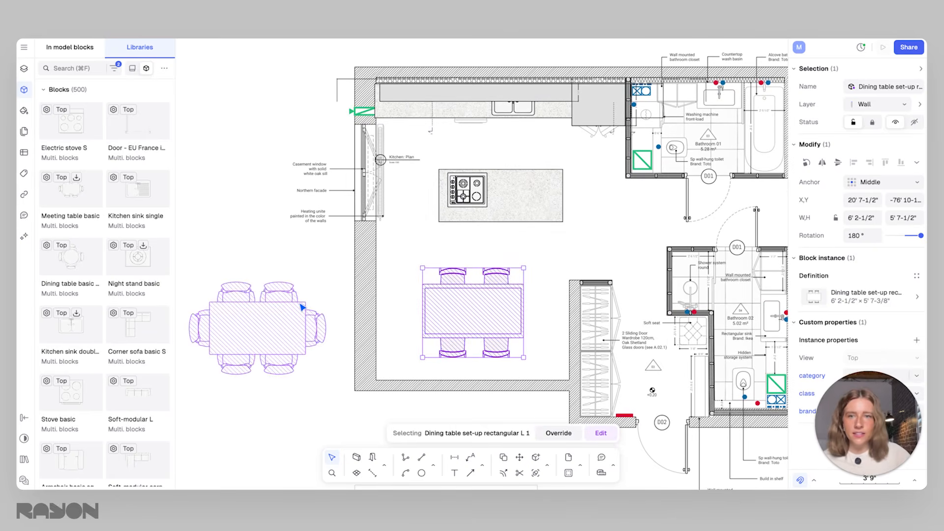
click(302, 307)
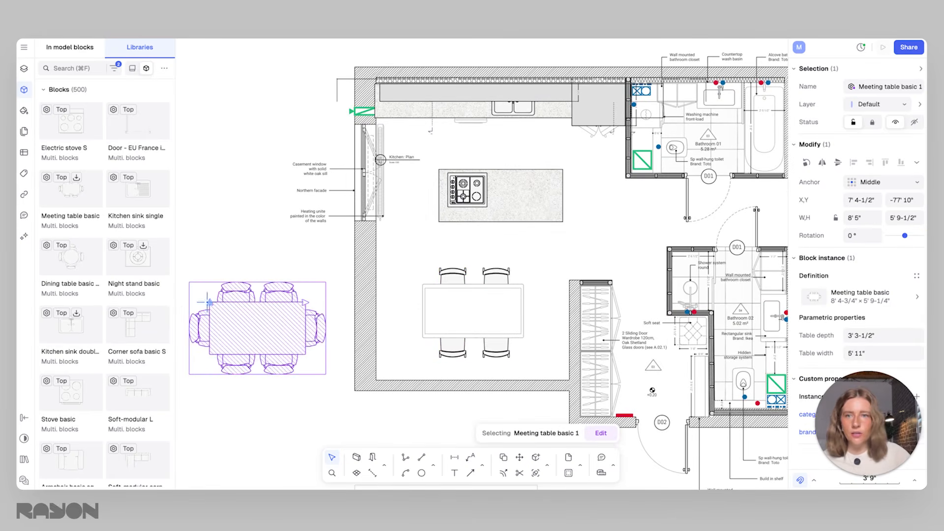
middle_drag(408, 315, 424, 297)
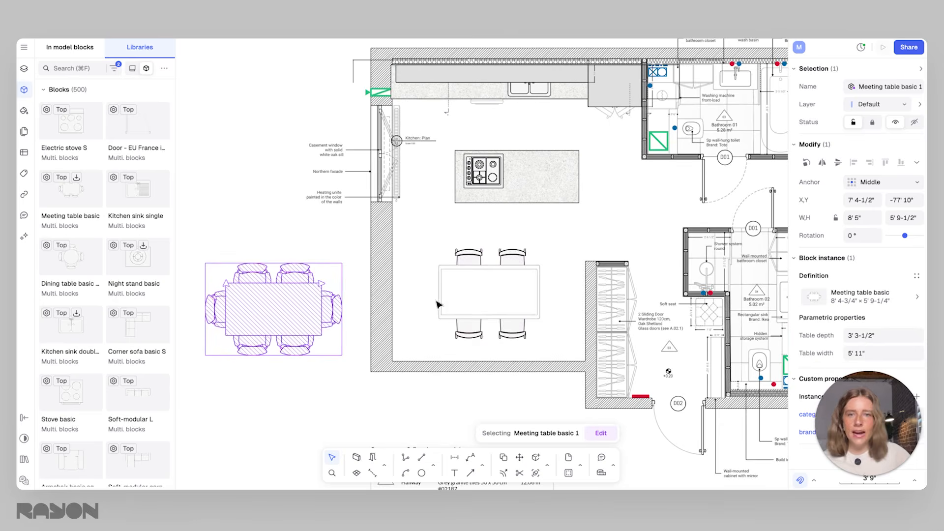
Step: Try stretching the rectangular dining table set to a width of 15'-0", undo the stretch, and reselect the meeting table
click(437, 286)
drag(438, 290, 296, 289)
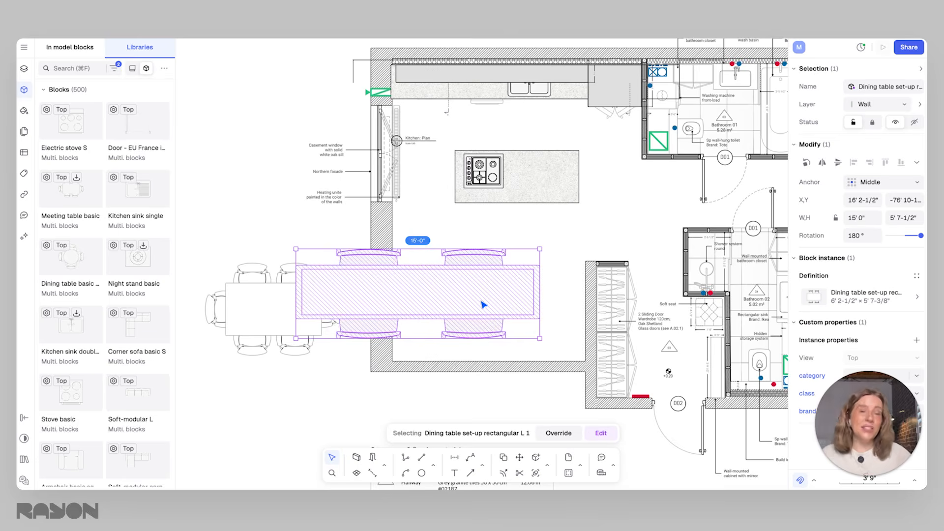
key(super+z)
click(300, 295)
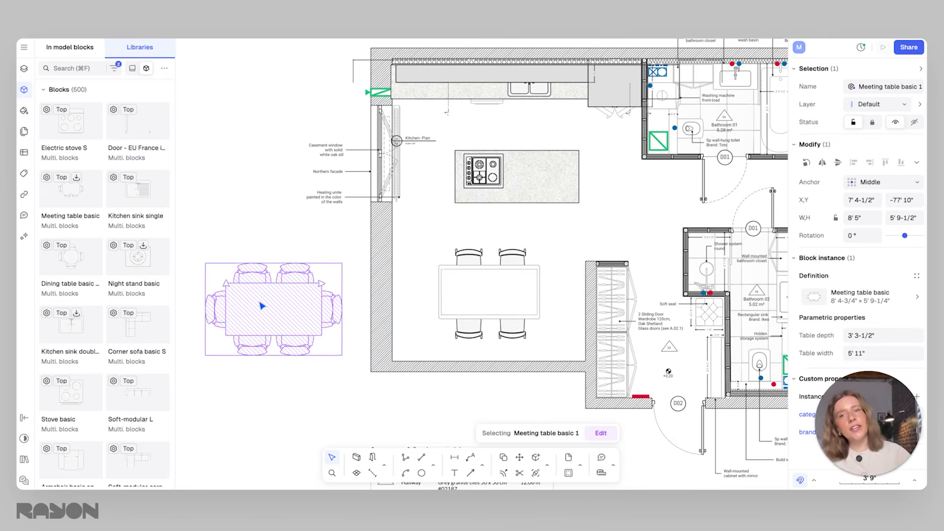
Step: Resize the parametric meeting table in depth and width, ending at a table depth of 3' 3-1/2" and a width of 11' 2"
middle_drag(259, 301, 337, 289)
mouse_move(396, 269)
mouse_down()
mouse_move(523, 270)
mouse_move(430, 271)
mouse_move(400, 283)
mouse_up()
drag(300, 270, 300, 211)
mouse_move(362, 247)
mouse_down()
mouse_move(362, 83)
mouse_move(363, 246)
mouse_up()
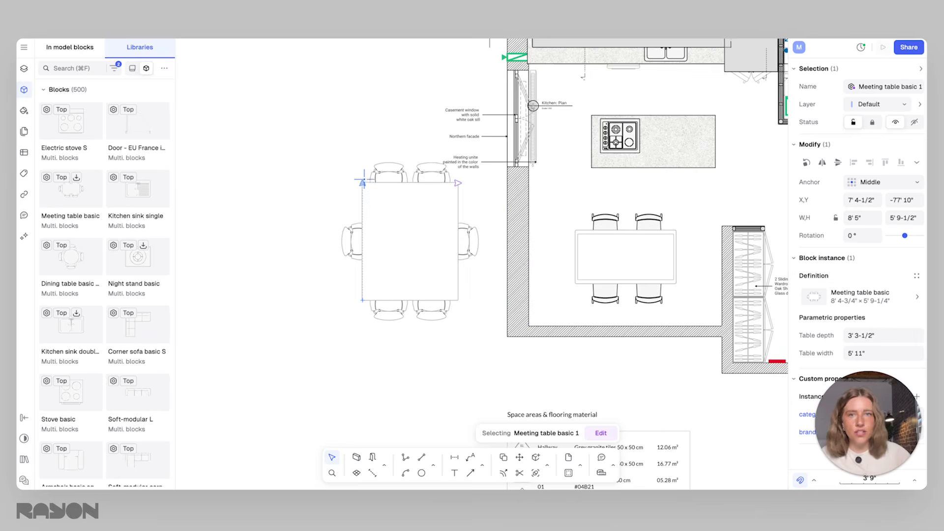
drag(417, 273, 262, 296)
drag(304, 272, 399, 274)
click(391, 229)
middle_drag(336, 283, 374, 273)
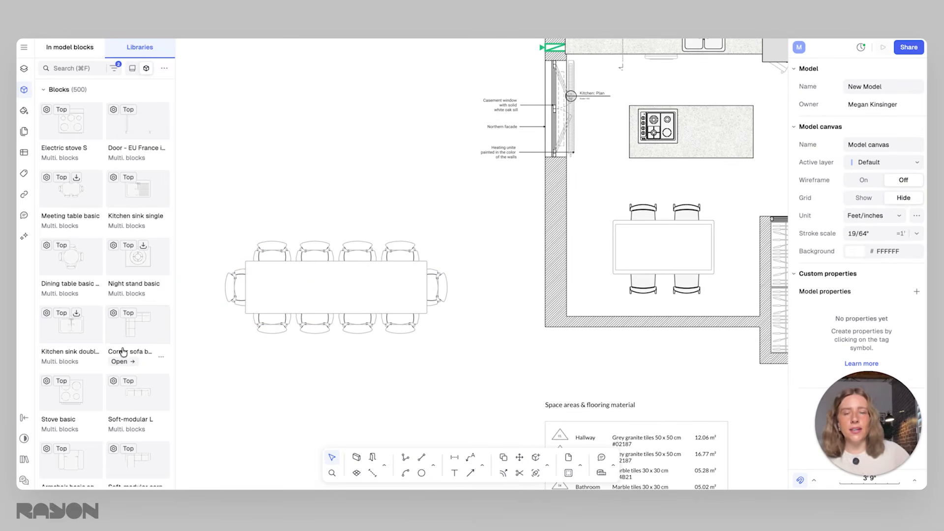
Step: Select the widened meeting table outside the apartment and delete it
click(274, 298)
scroll(364, 297, down, 3)
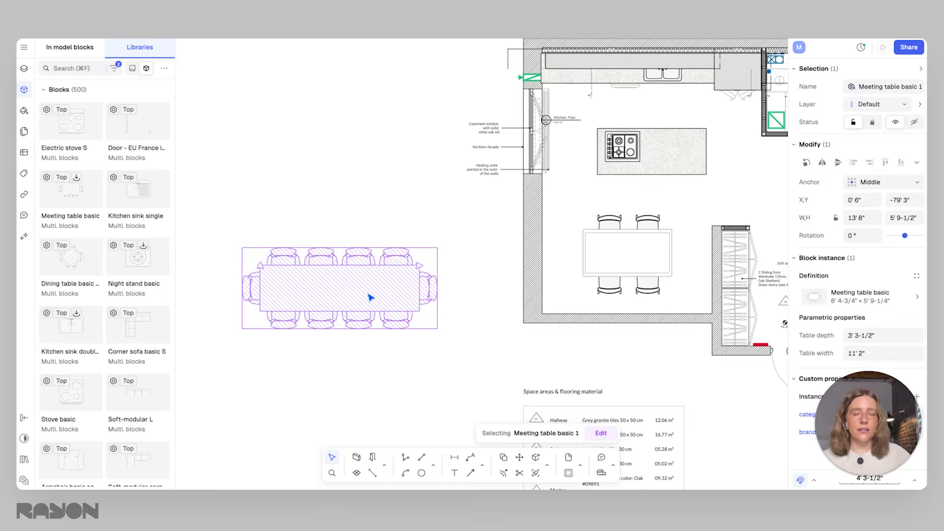
middle_drag(439, 303, 375, 316)
scroll(374, 314, down, 2)
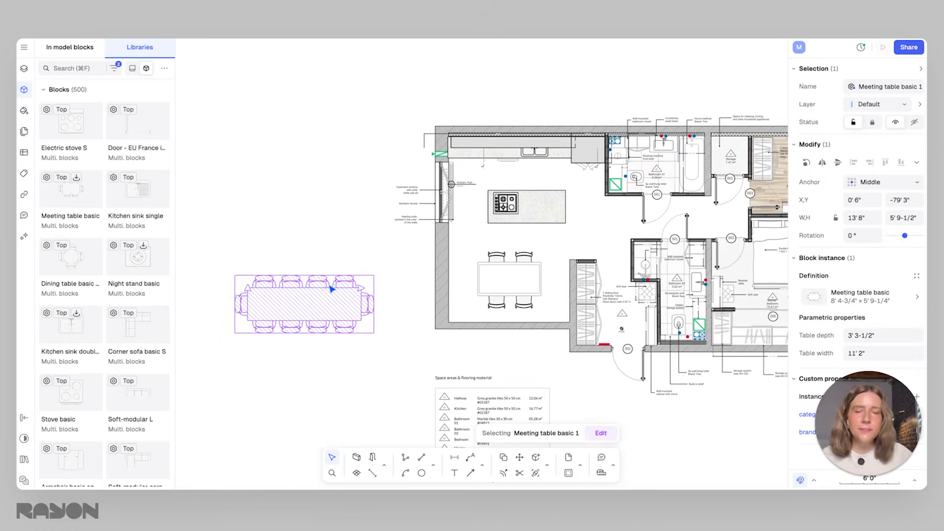
middle_drag(301, 304, 250, 325)
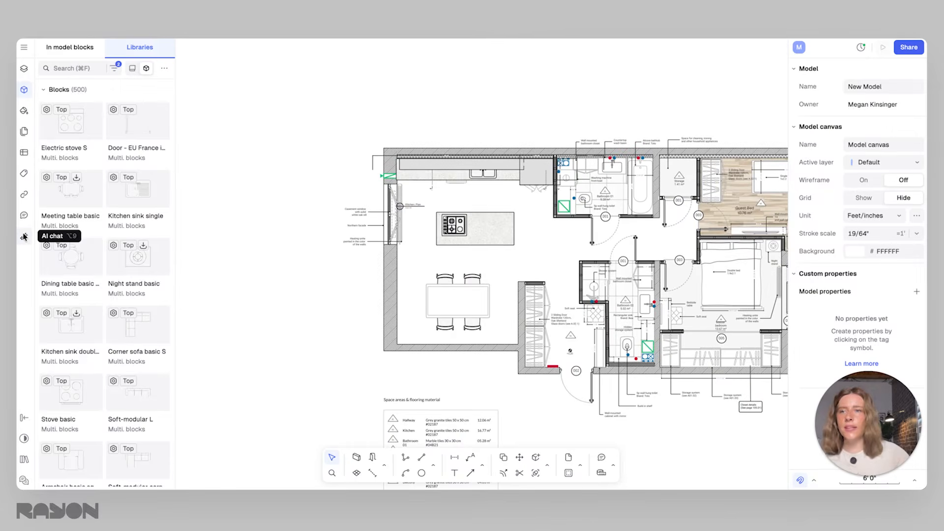
Step: Open the AI chat, then position and select the chair-Photoroom.png image outside the apartment beside the kitchen
click(24, 237)
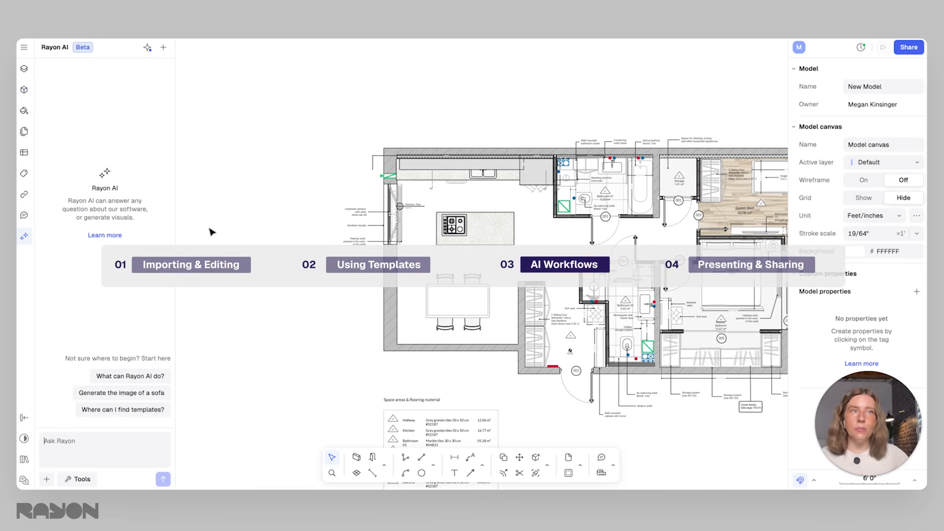
middle_drag(323, 339, 349, 310)
scroll(349, 309, down, 1)
drag(412, 209, 359, 207)
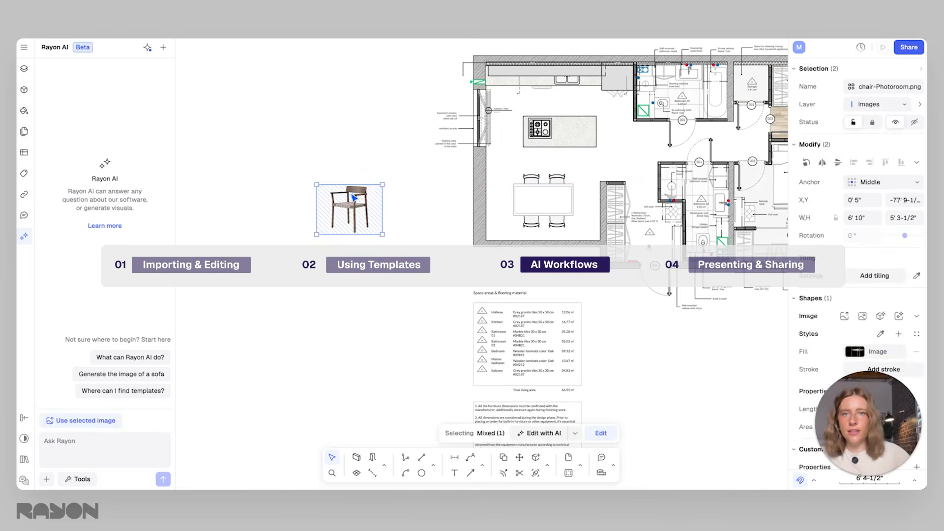
click(337, 143)
scroll(352, 204, up, 3)
click(366, 231)
middle_drag(365, 228, 381, 280)
scroll(305, 293, down, 2)
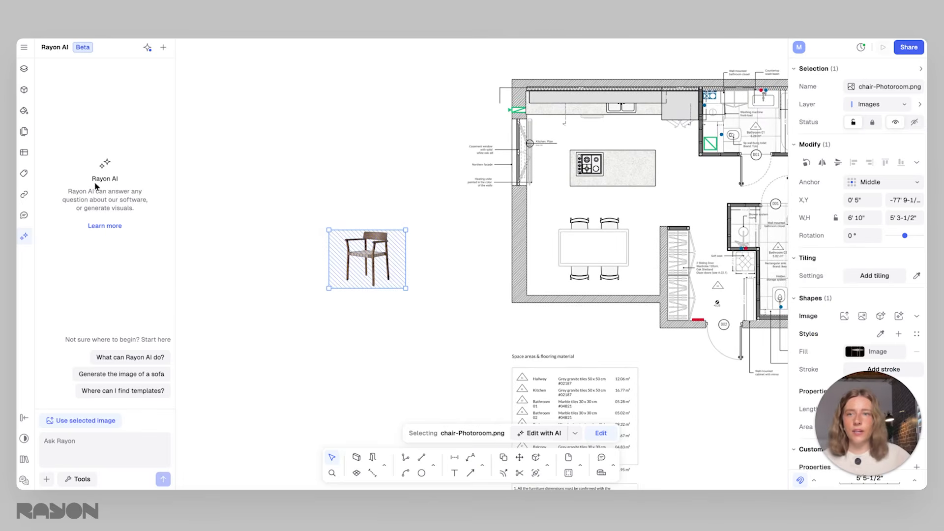
Step: Attach the selected chair image to the AI chat and run the Generate product workflow on it
click(96, 421)
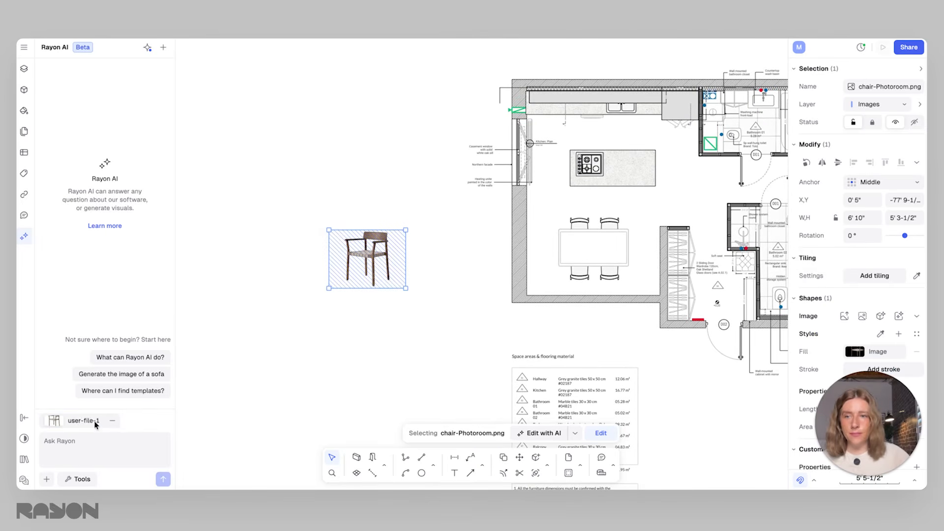
click(78, 479)
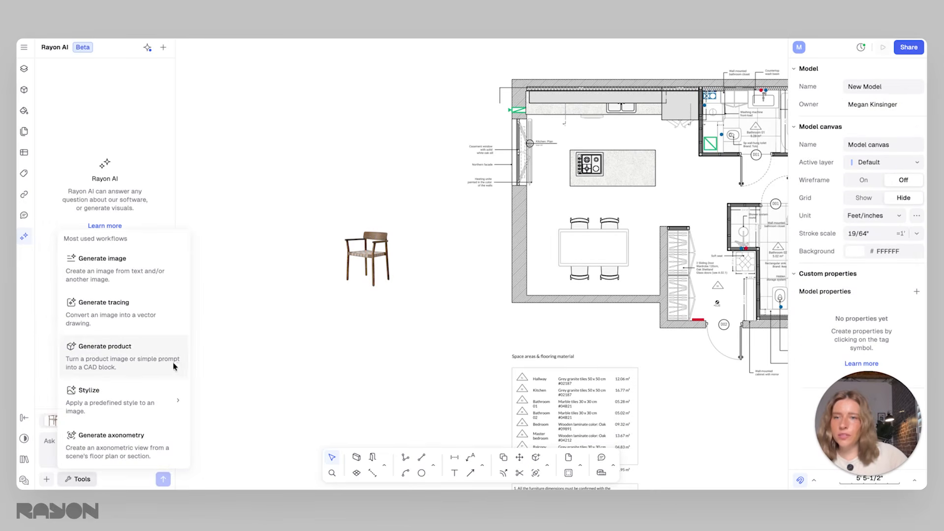
click(117, 370)
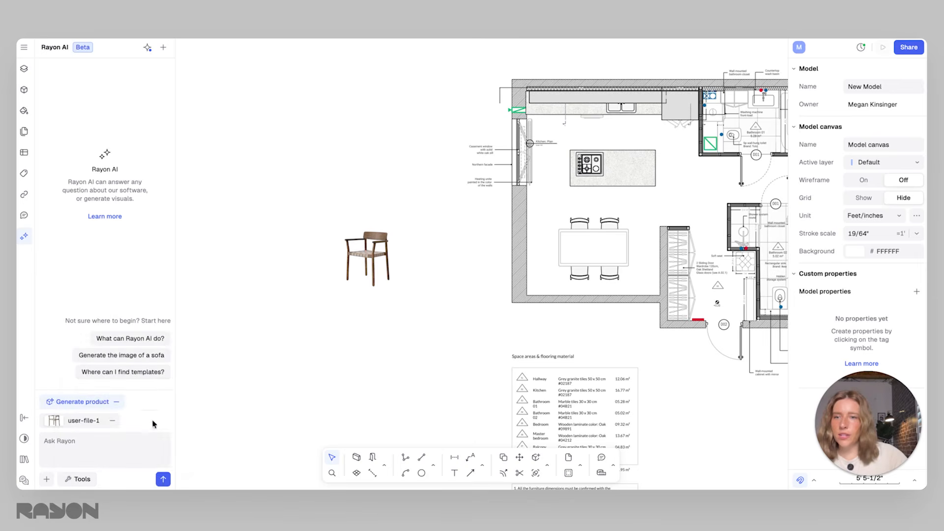
click(163, 479)
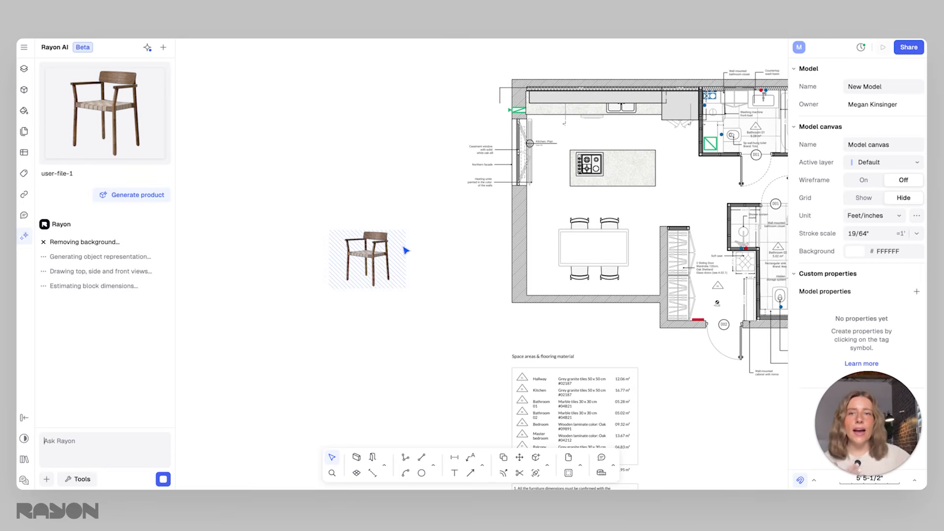
click(375, 274)
middle_drag(470, 241, 353, 312)
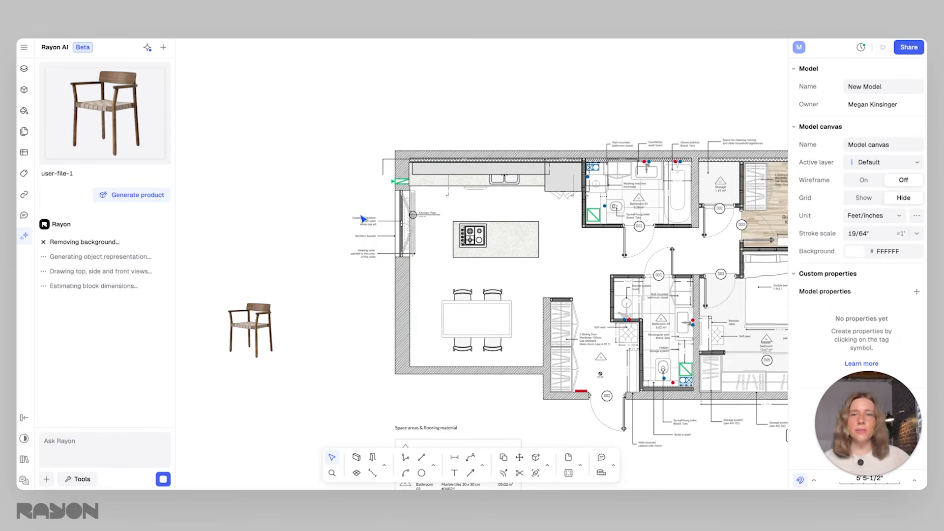
middle_drag(310, 318, 403, 306)
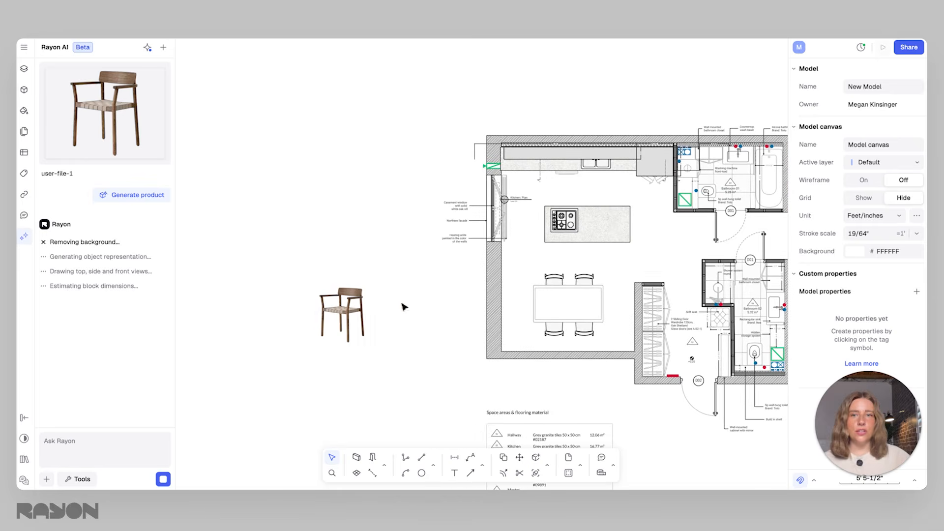
Step: Capture a screenshot of the area around the chair image as a chat attachment and remove the attachment again
click(46, 479)
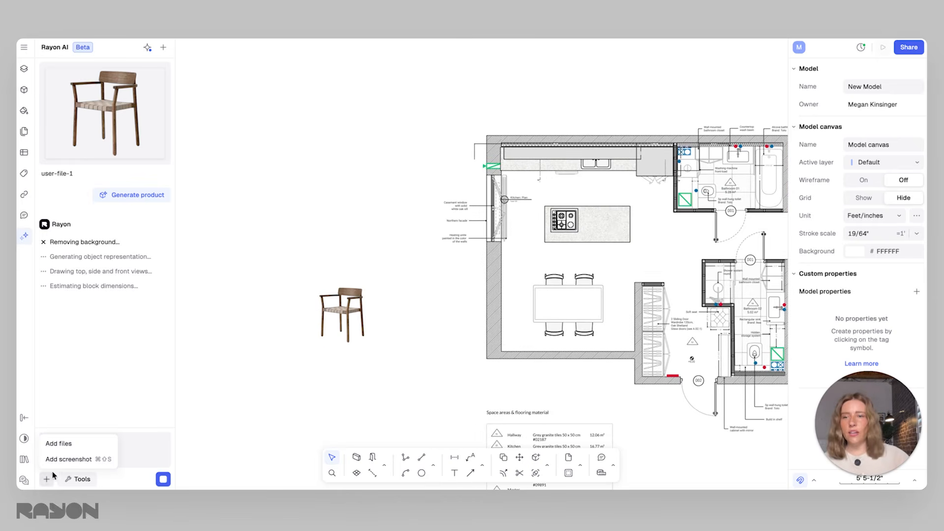
click(66, 459)
click(282, 244)
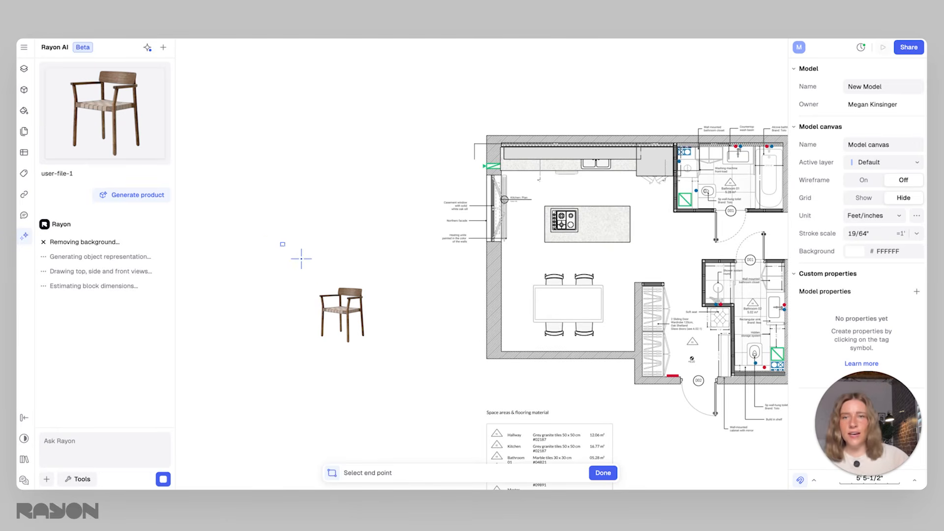
click(421, 377)
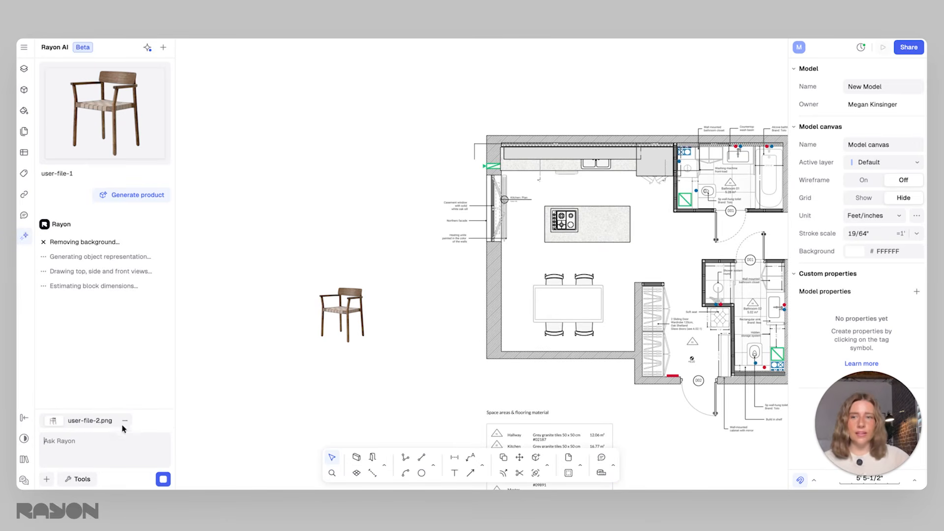
click(78, 479)
click(237, 352)
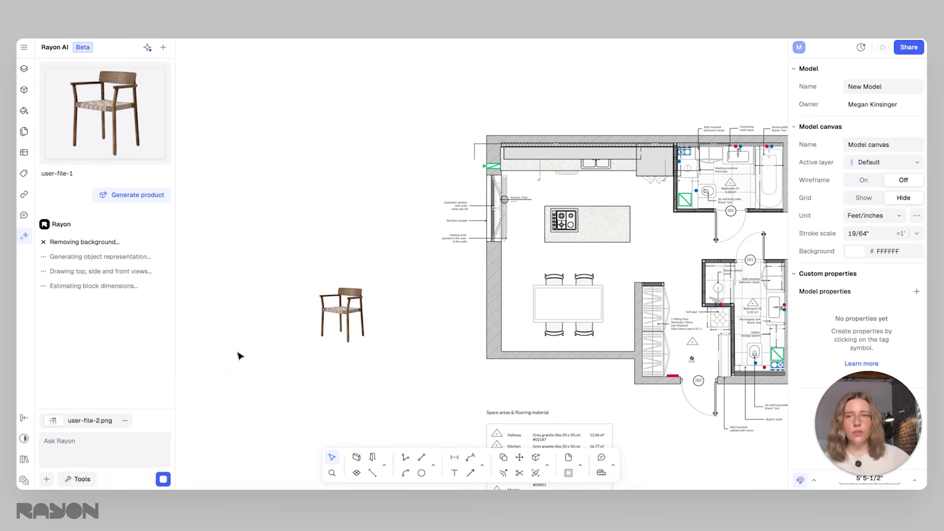
click(125, 422)
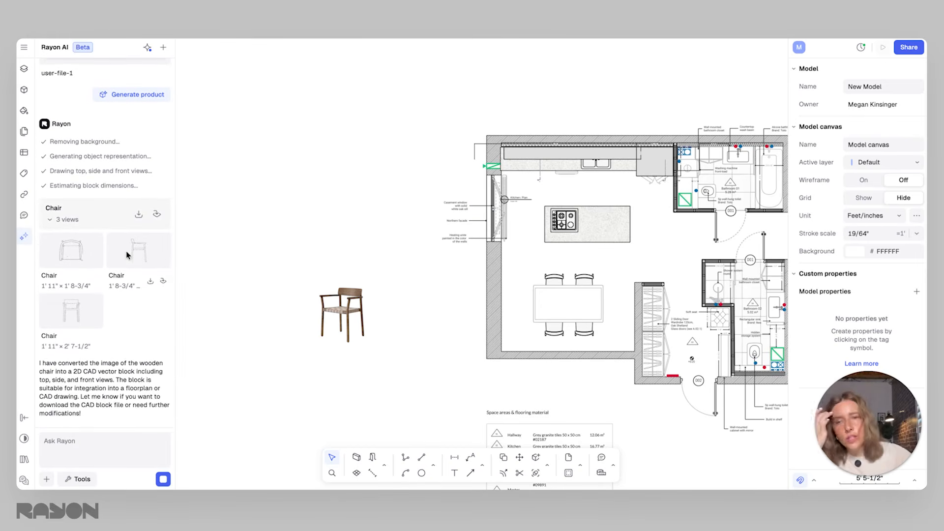
Step: Insert the top view of the generated chair into the floor plan between the kitchen island and the wardrobe
scroll(130, 230, up, 1)
mouse_move(91, 199)
click(93, 198)
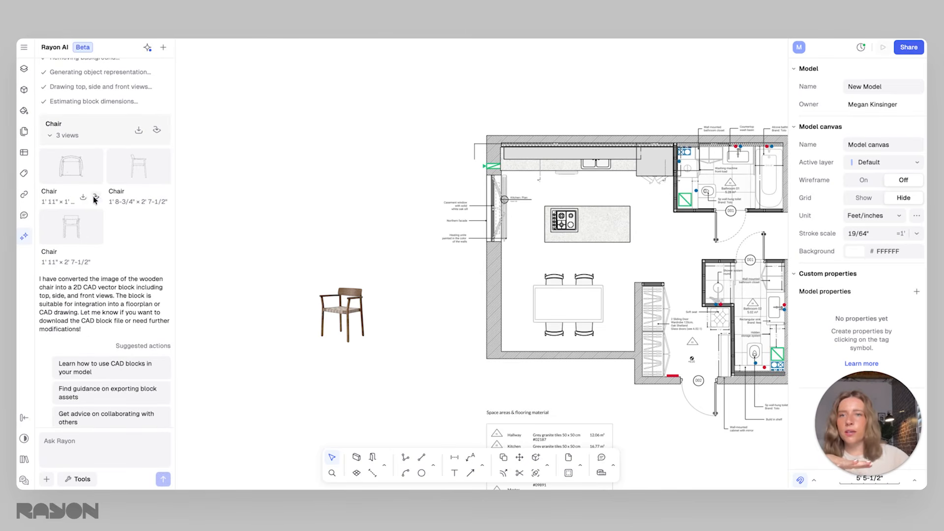
click(641, 265)
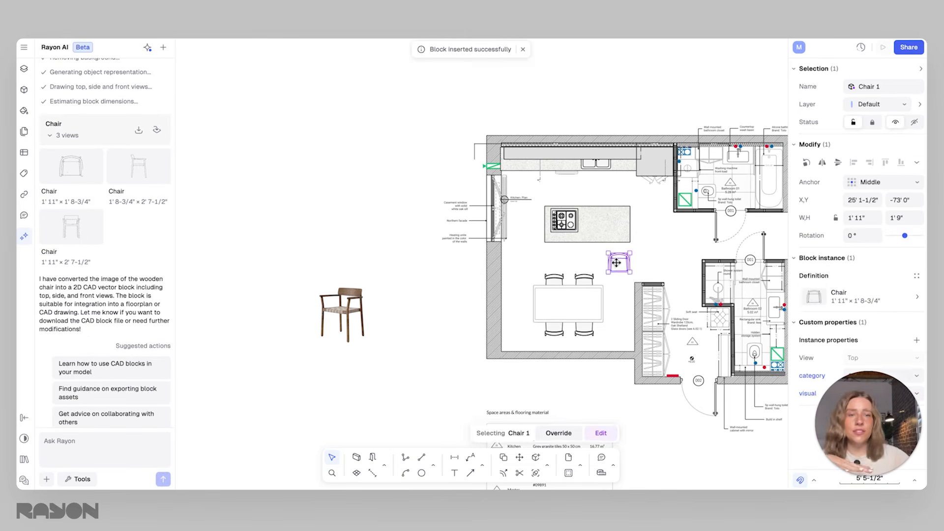
Step: Move the chair block to the open space above the wardrobe corner, at an X position of about 25' 2", and deselect it
scroll(639, 261, up, 5)
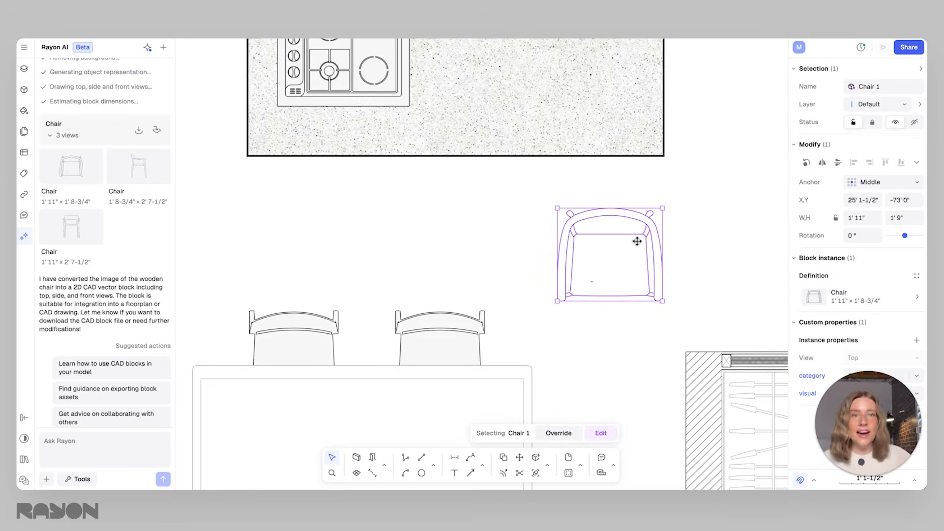
drag(637, 244, 623, 292)
scroll(623, 293, down, 3)
middle_drag(624, 293, 578, 231)
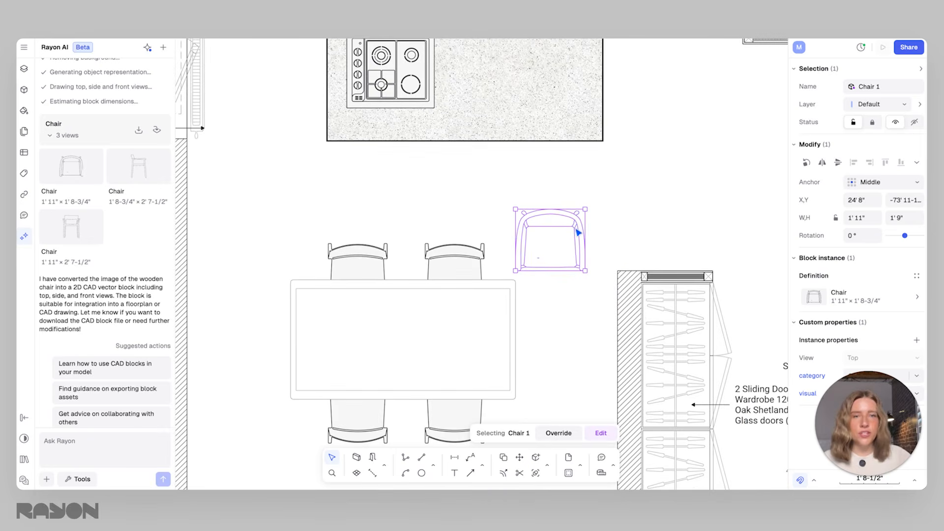
drag(578, 231, 600, 229)
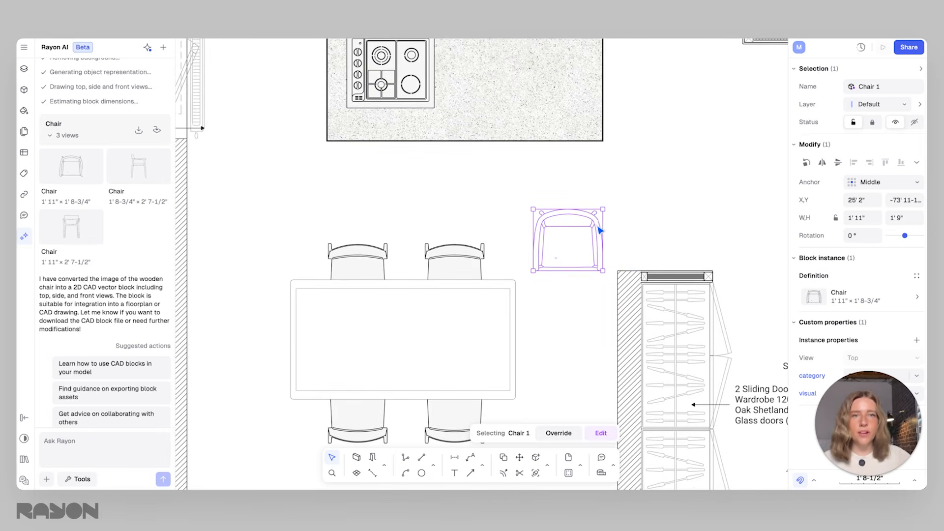
scroll(599, 229, down, 3)
middle_drag(584, 231, 521, 248)
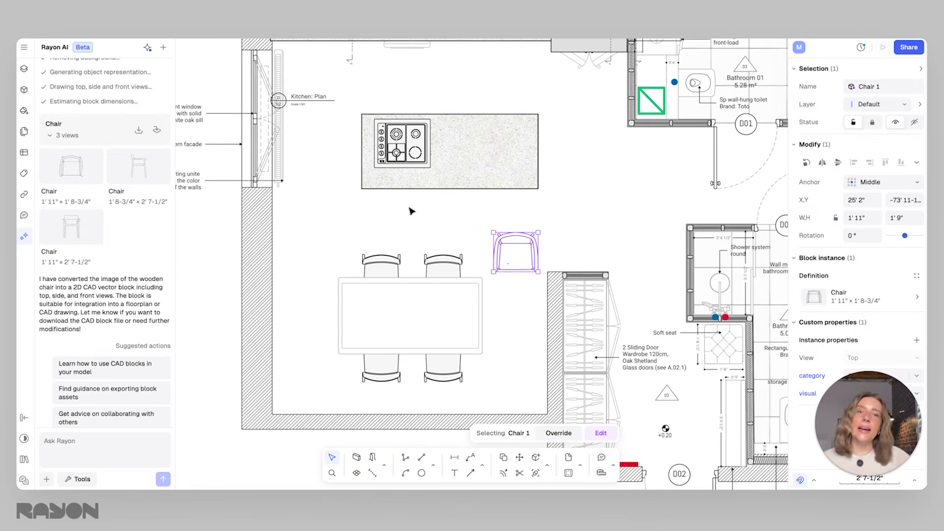
scroll(434, 240, down, 5)
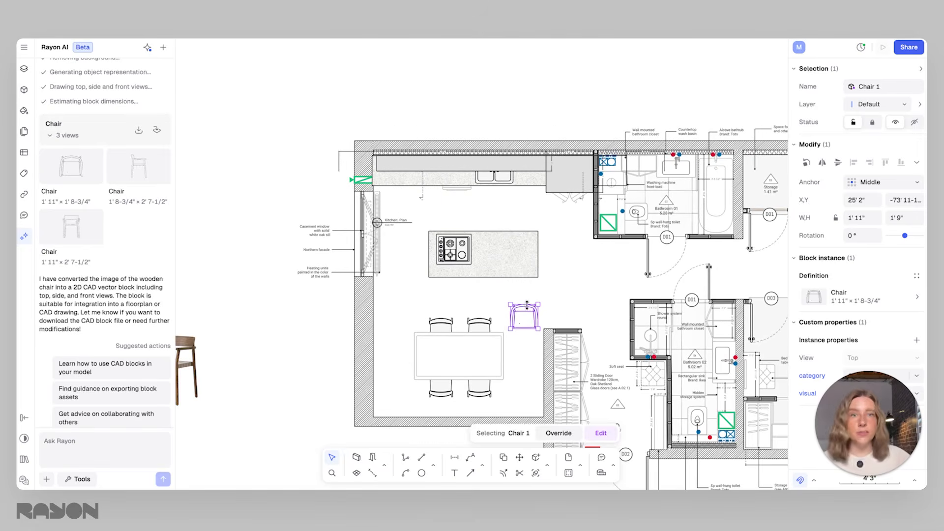
click(660, 74)
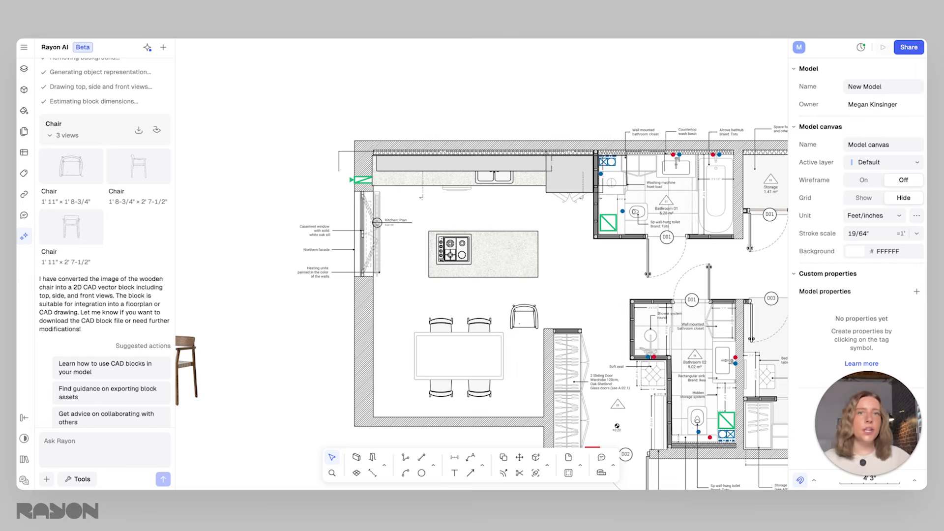
Step: Open the model's sharing settings for libraries and turn on Publish styles
middle_drag(540, 227, 537, 251)
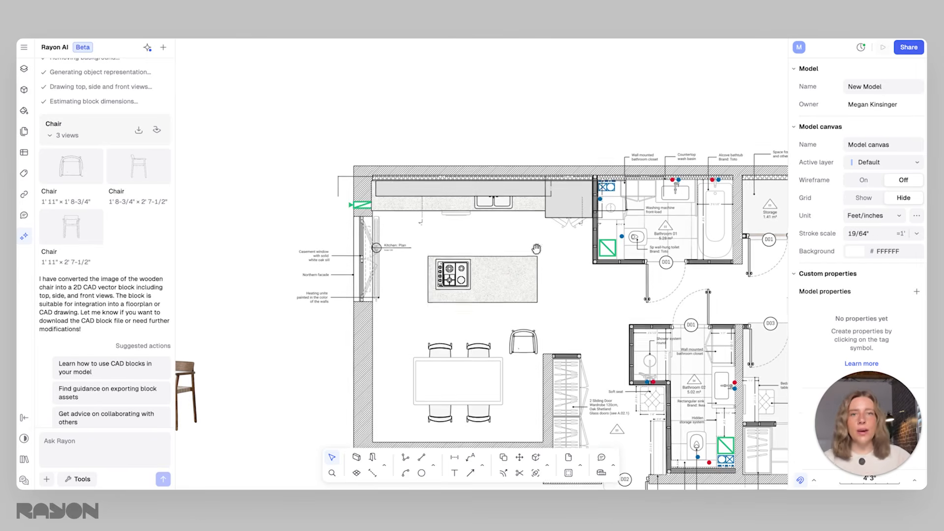
scroll(532, 215, down, 2)
scroll(532, 215, down, 3)
middle_drag(653, 282, 543, 291)
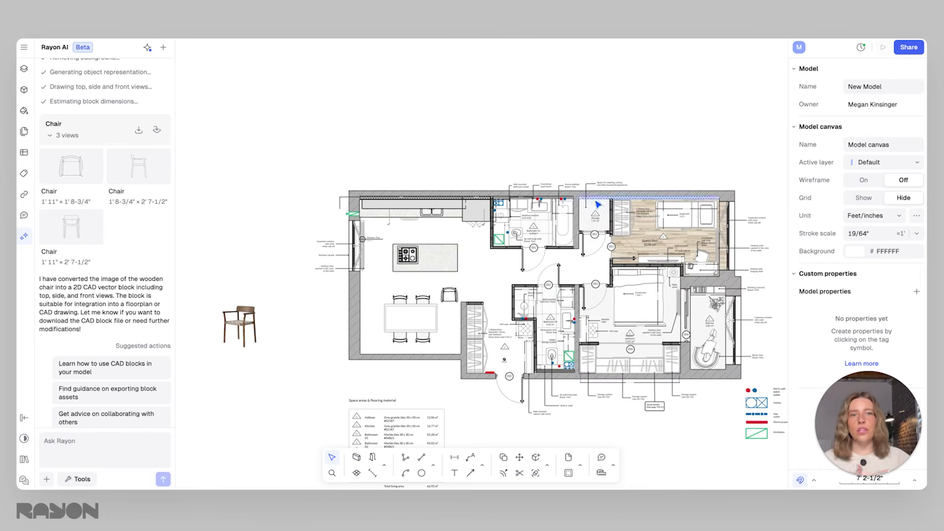
click(909, 49)
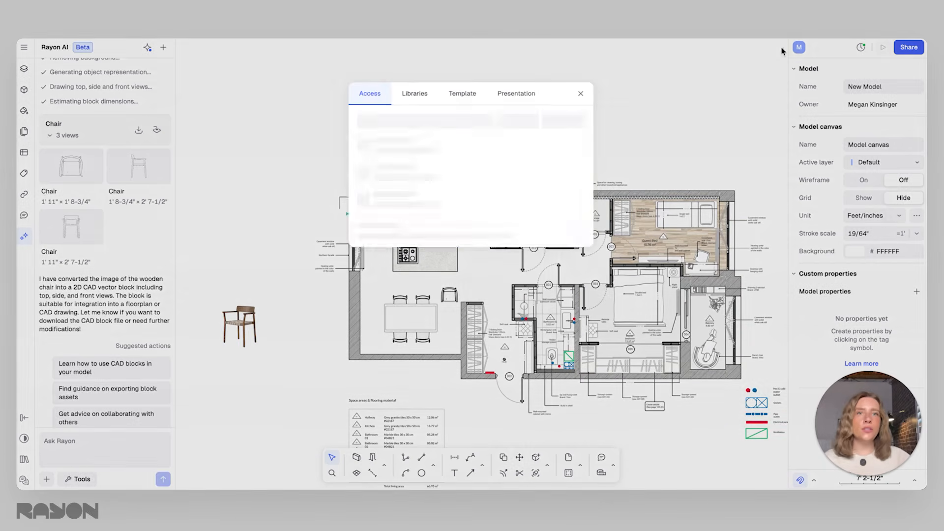
click(416, 93)
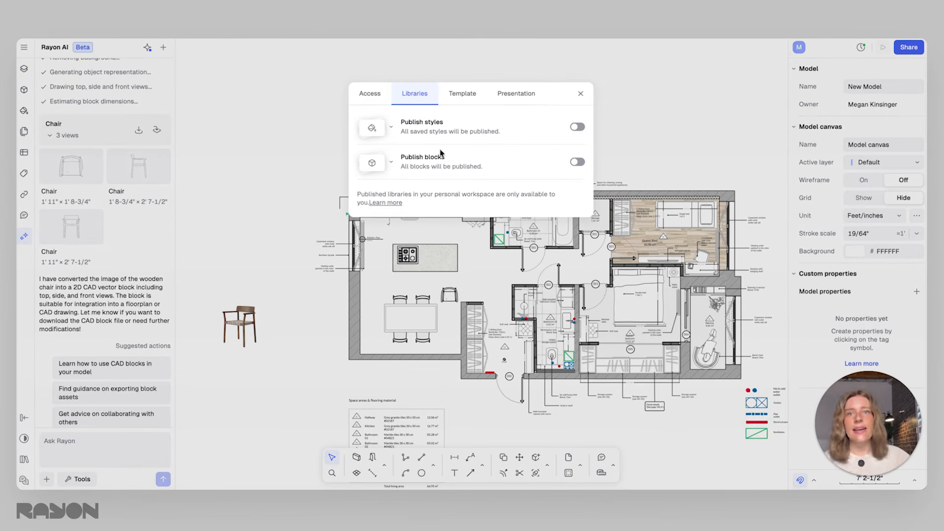
click(578, 127)
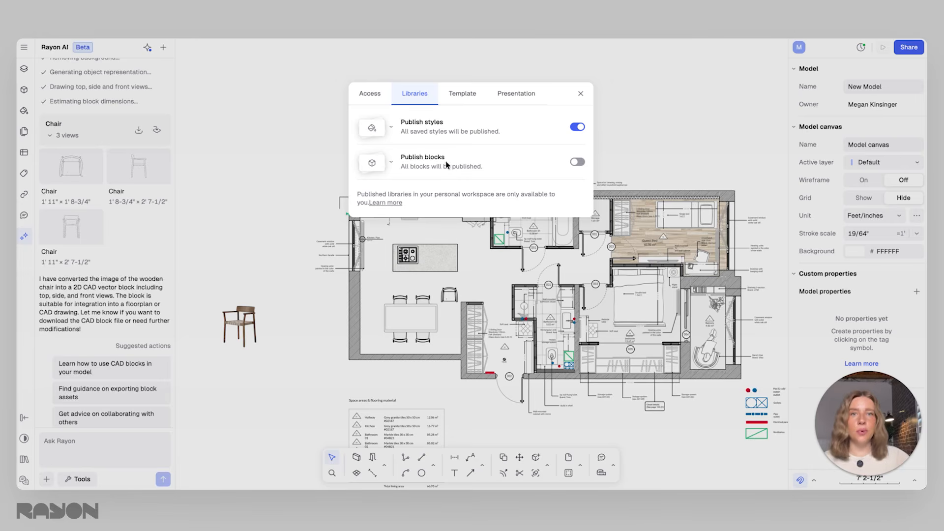
Step: Review the model's template publishing option and close the sharing settings
click(467, 93)
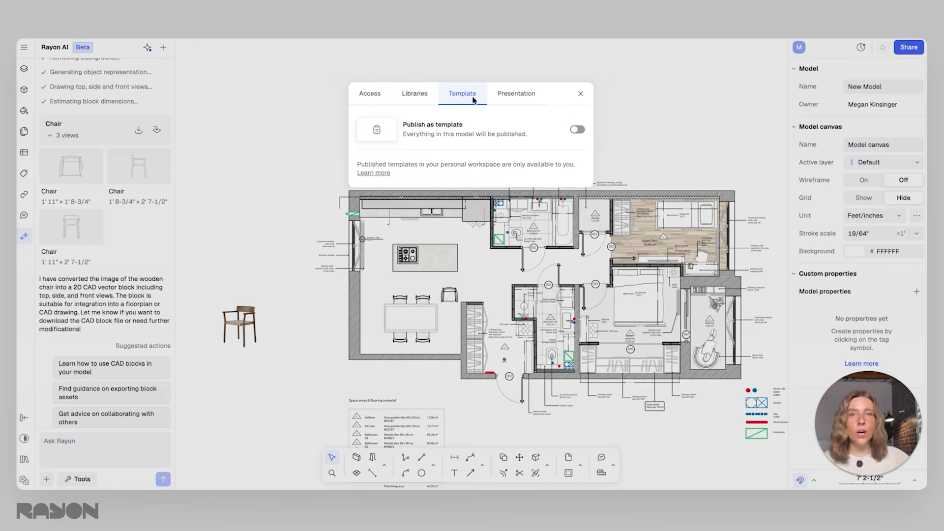
click(579, 130)
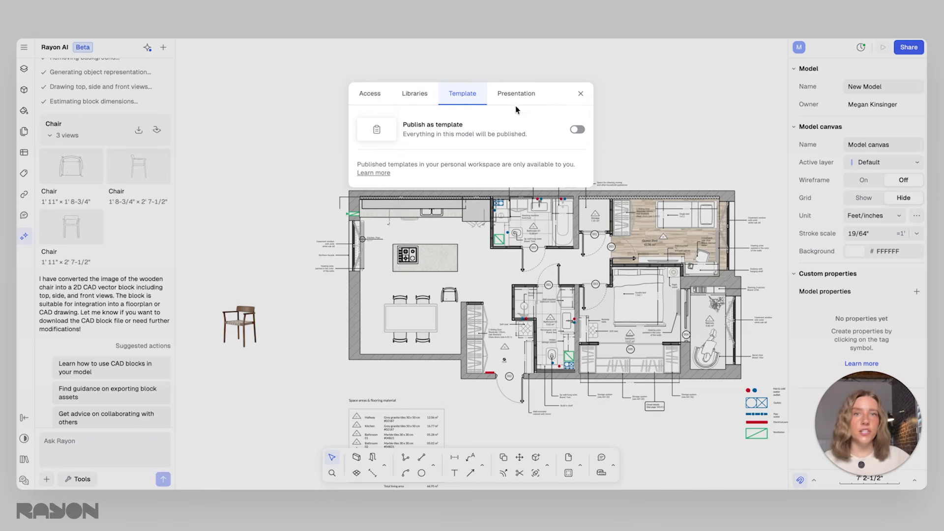
click(583, 94)
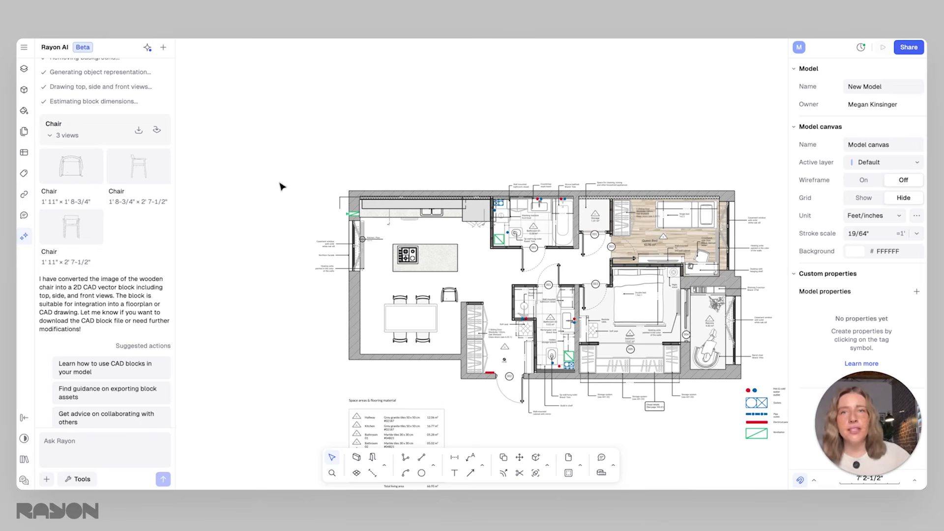
Step: Delete the generated chair block beside the dining table from the floor plan
scroll(413, 269, up, 1)
scroll(450, 315, up, 3)
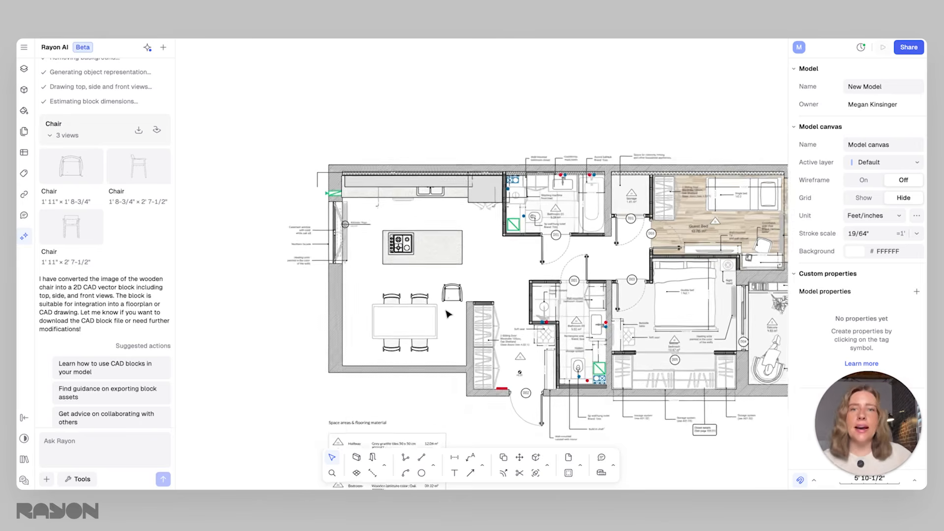
middle_drag(436, 257, 444, 264)
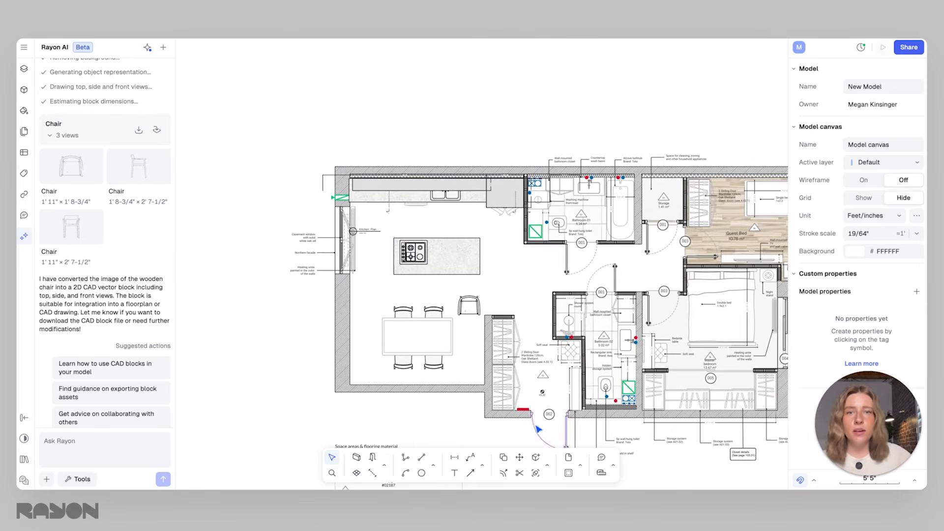
click(472, 308)
key(Delete)
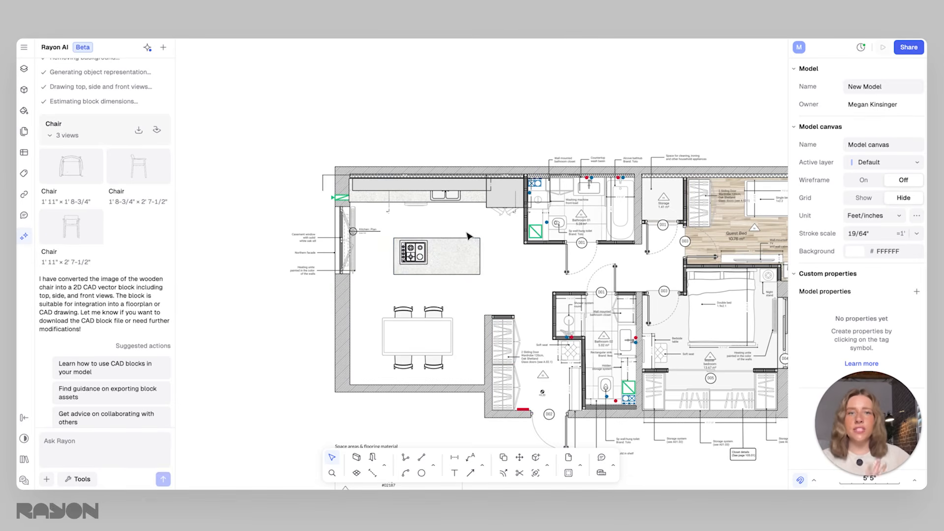
Step: Capture a screenshot of the kitchen and dining area of the floor plan as a chat attachment
scroll(442, 310, up, 2)
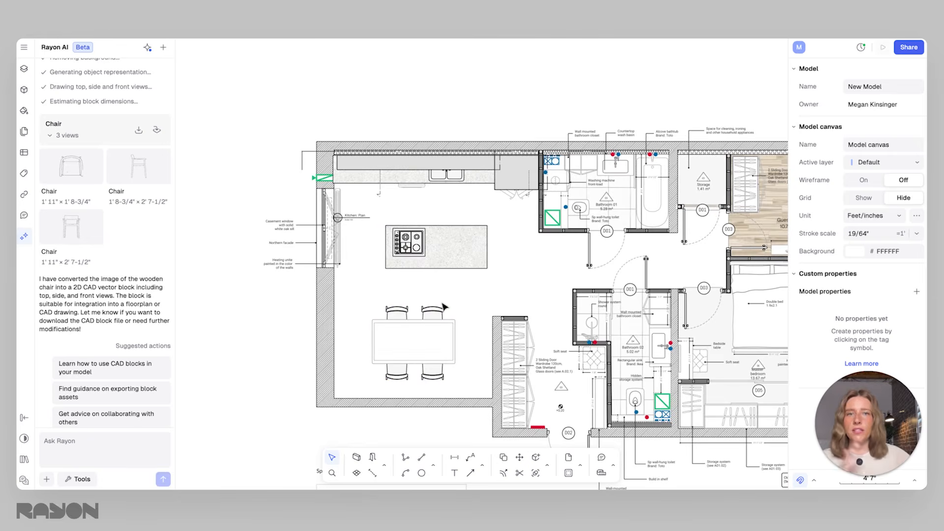
middle_drag(274, 306, 328, 305)
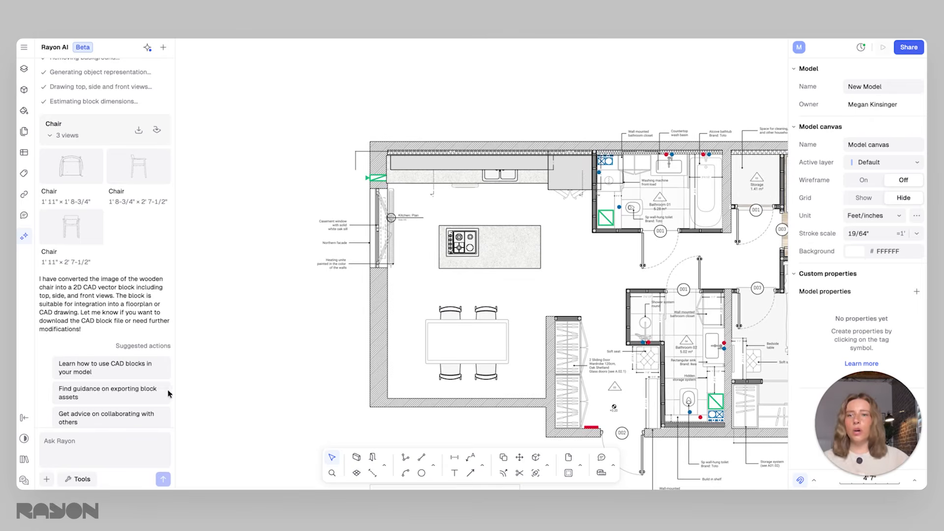
click(48, 479)
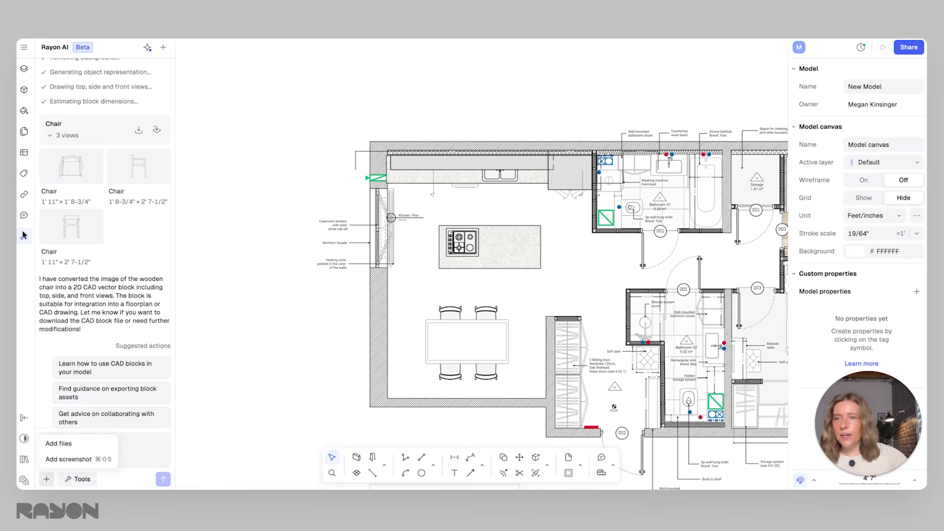
click(70, 459)
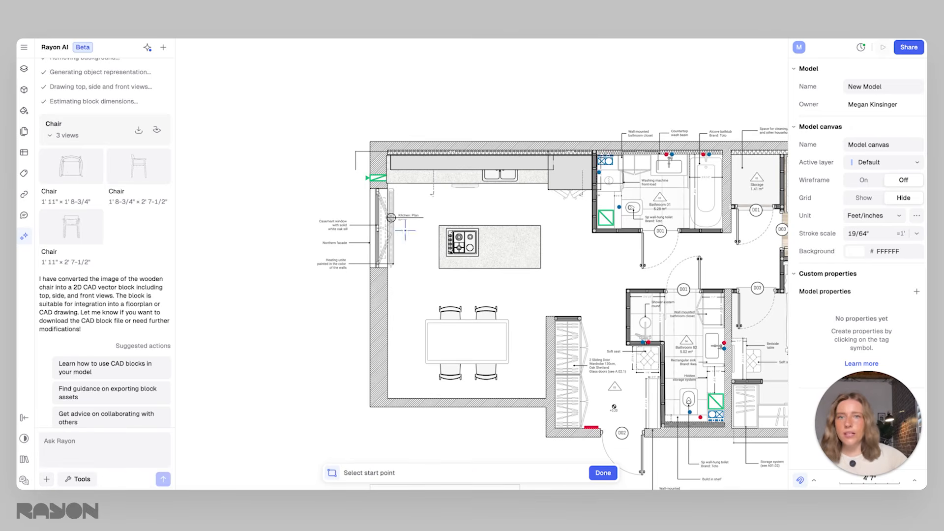
click(290, 125)
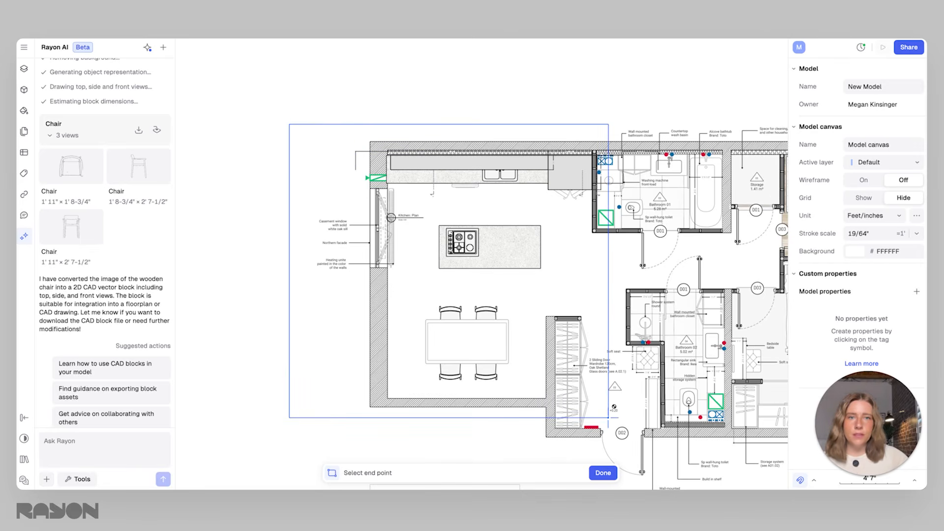
click(609, 418)
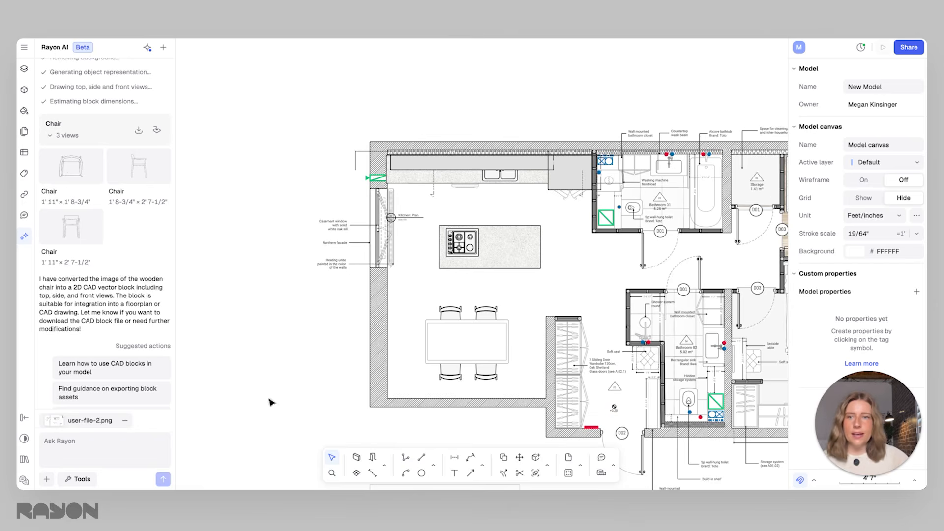
Step: Generate an axonometric view from the attached kitchen screenshot with the Generate axonometry workflow
click(78, 482)
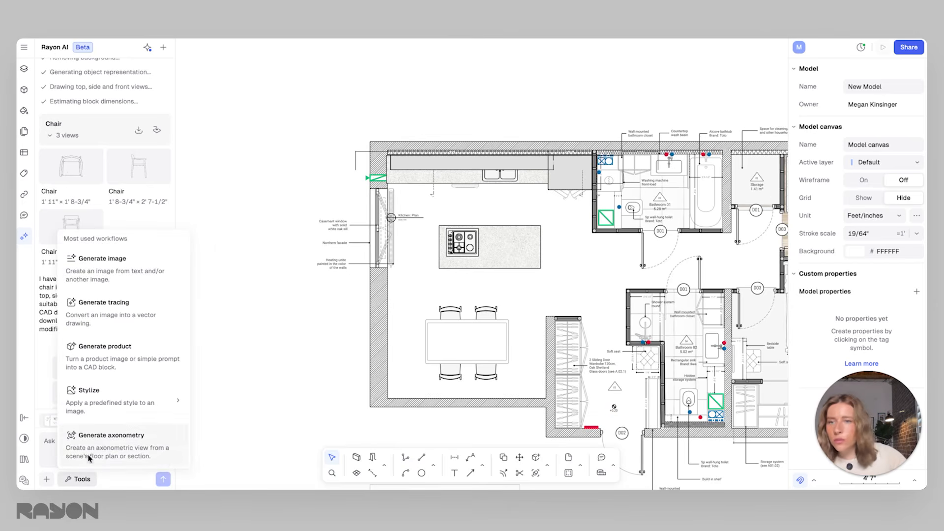
click(129, 456)
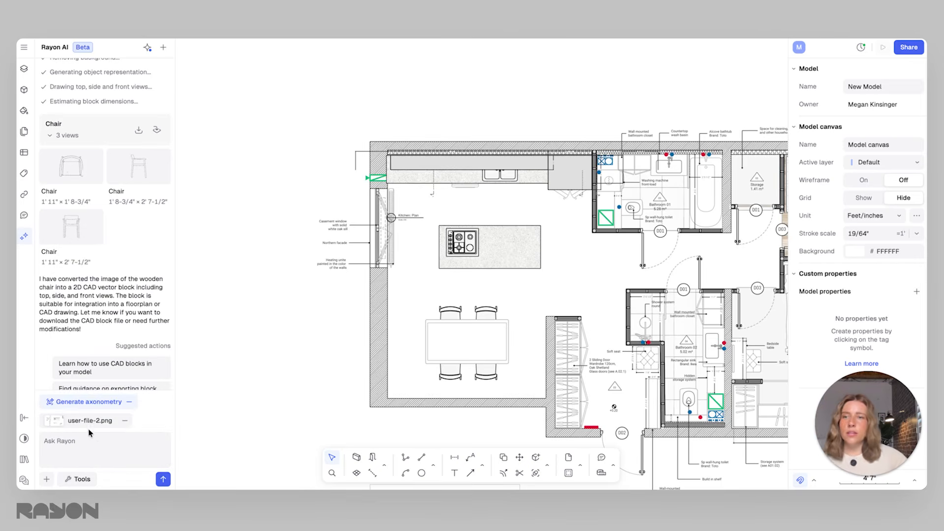
click(163, 479)
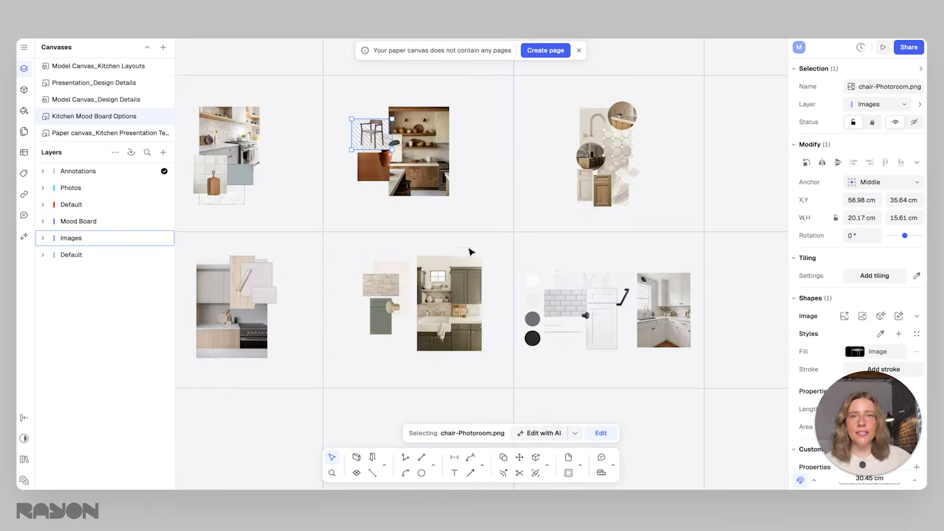
Step: Copy the green-cabinet mood board, including its material samples and kitchen photo, from the Kitchen Mood Board Options canvas
drag(472, 249, 641, 238)
ctrl+scroll(634, 256, down, 2)
ctrl+scroll(634, 256, up, 4)
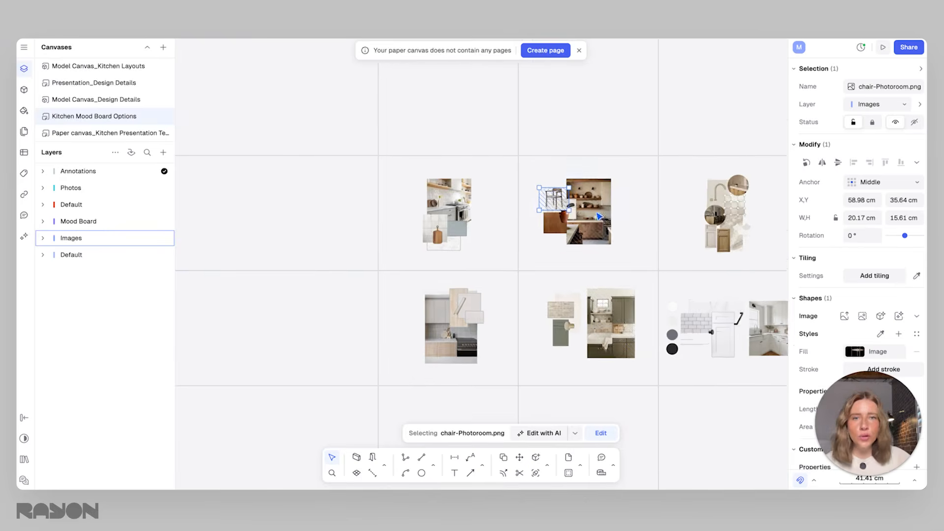
scroll(627, 339, up, 1)
middle_drag(628, 339, 544, 287)
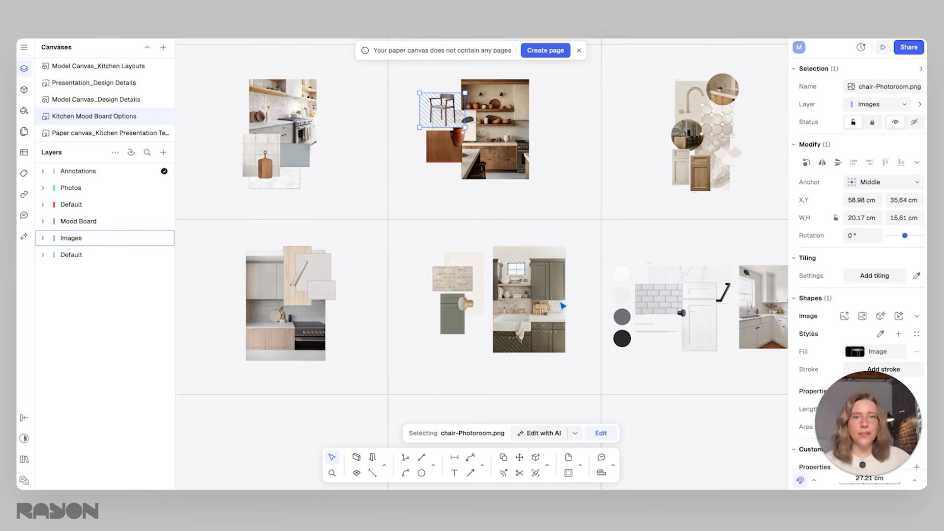
middle_drag(568, 326, 494, 319)
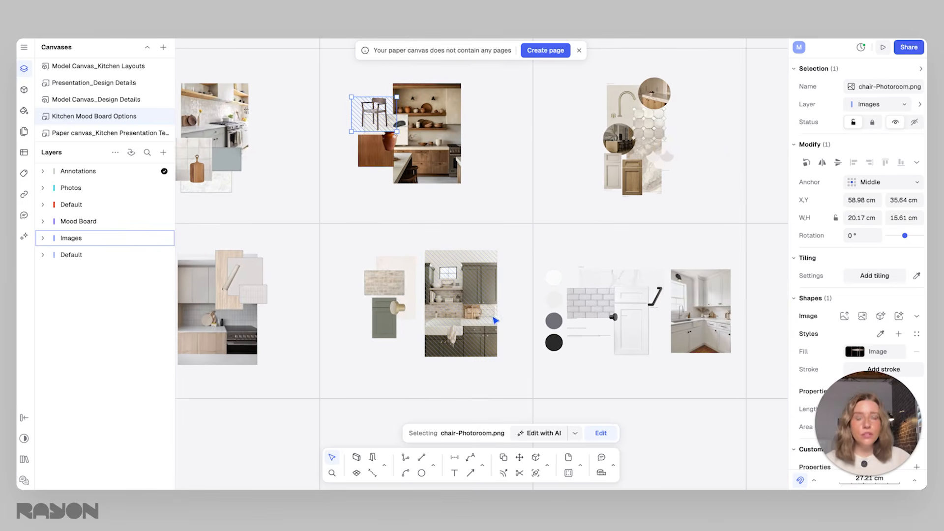
middle_drag(389, 367, 656, 391)
middle_drag(612, 337, 644, 329)
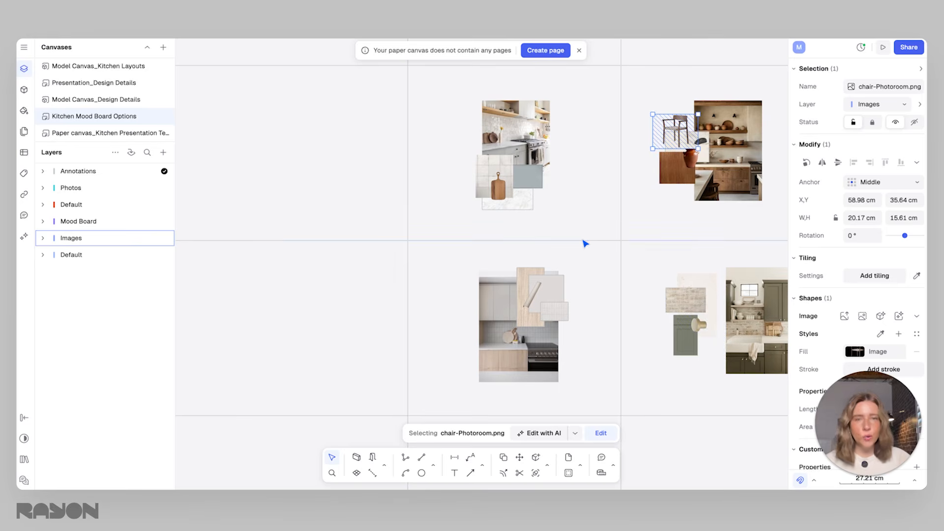
middle_drag(586, 197, 480, 176)
middle_drag(680, 307, 640, 261)
scroll(641, 261, up, 5)
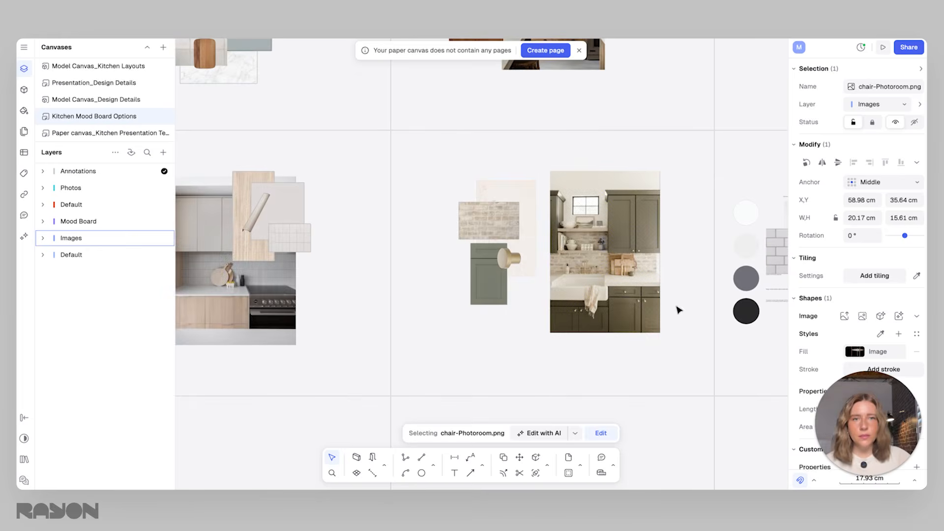
drag(683, 367, 459, 150)
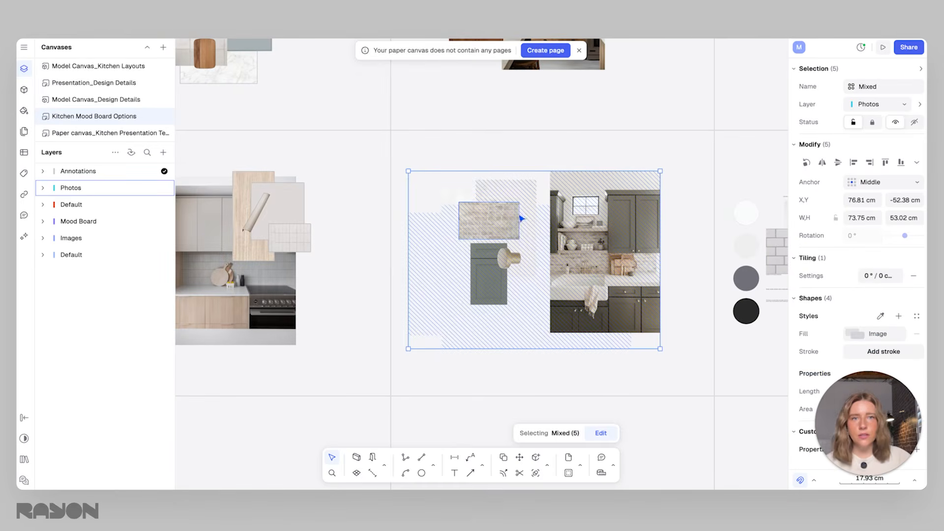
right_click(509, 217)
click(539, 244)
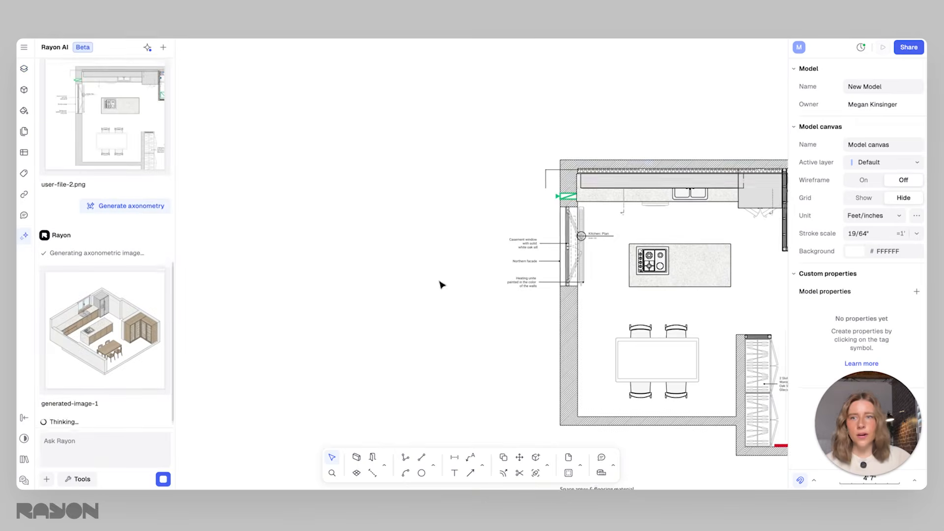
Step: Paste the copied mood board into the empty area left of the floor plan in the apartment model
scroll(449, 278, left, 3)
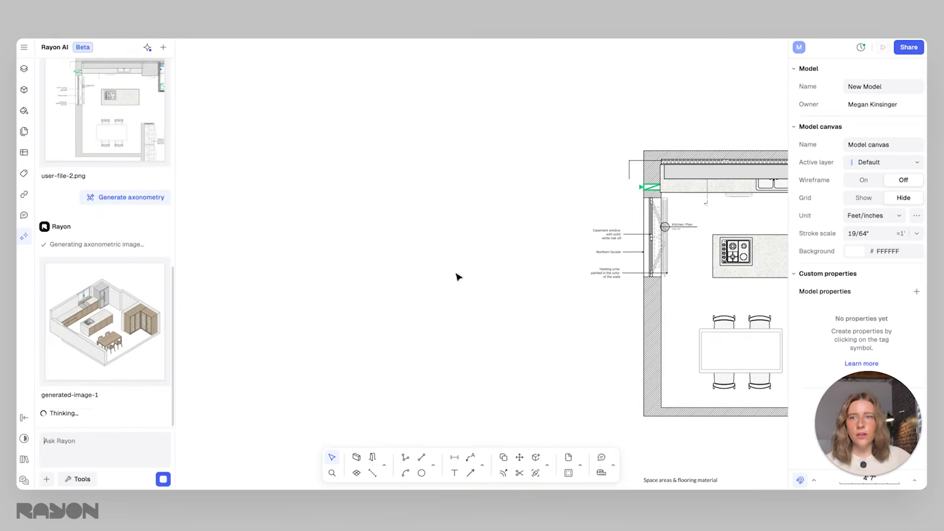
right_click(428, 276)
click(440, 329)
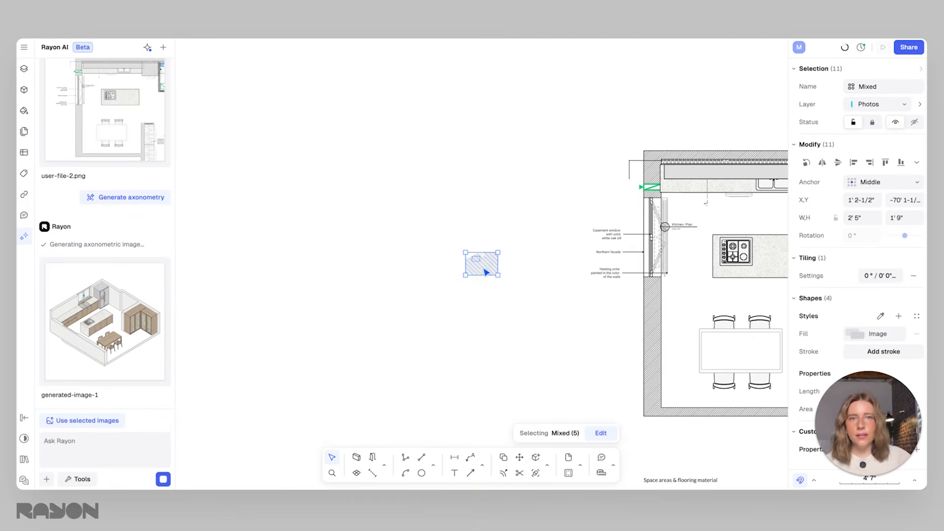
Step: Enlarge the pasted mood board to about 14' 0" by 10' 1", move it farther left of the floor plan and deselect it
drag(497, 274, 562, 349)
scroll(612, 300, down, 1)
middle_drag(613, 300, 710, 280)
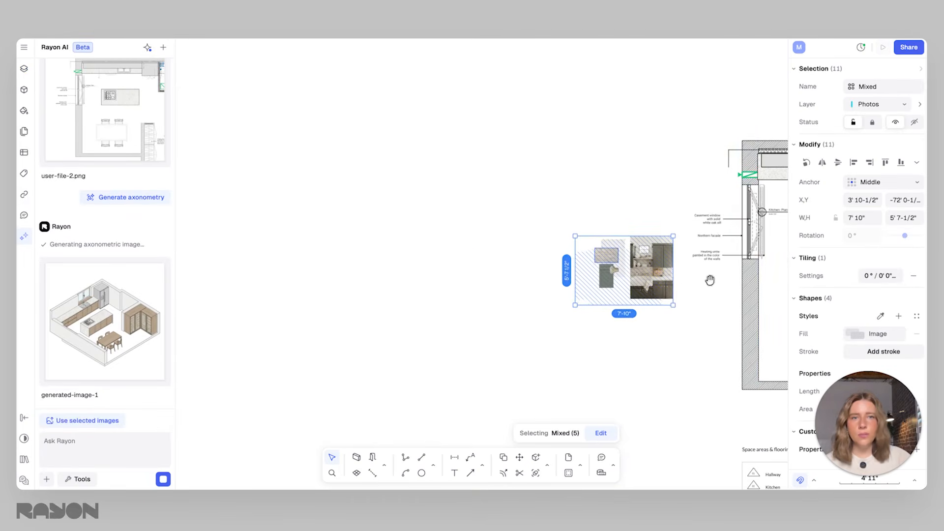
drag(674, 305, 743, 364)
drag(693, 317, 562, 283)
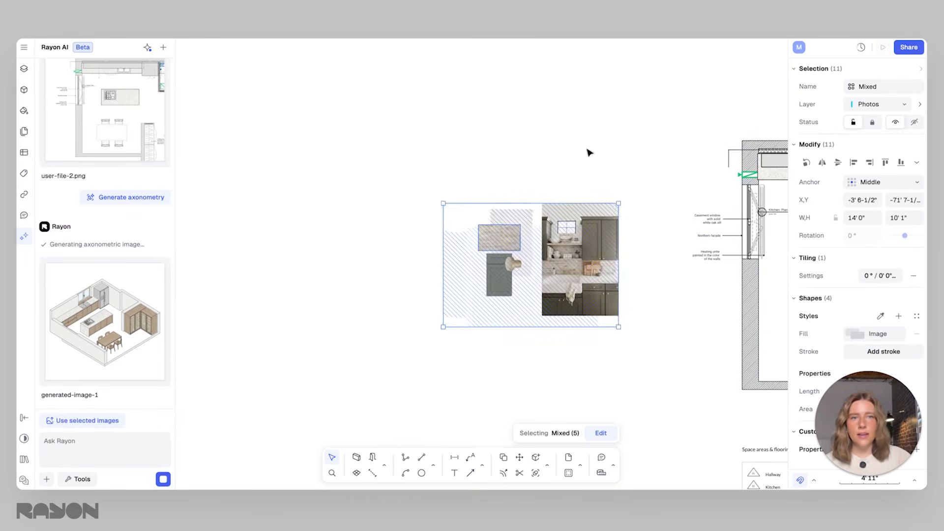
click(588, 149)
click(578, 301)
click(381, 300)
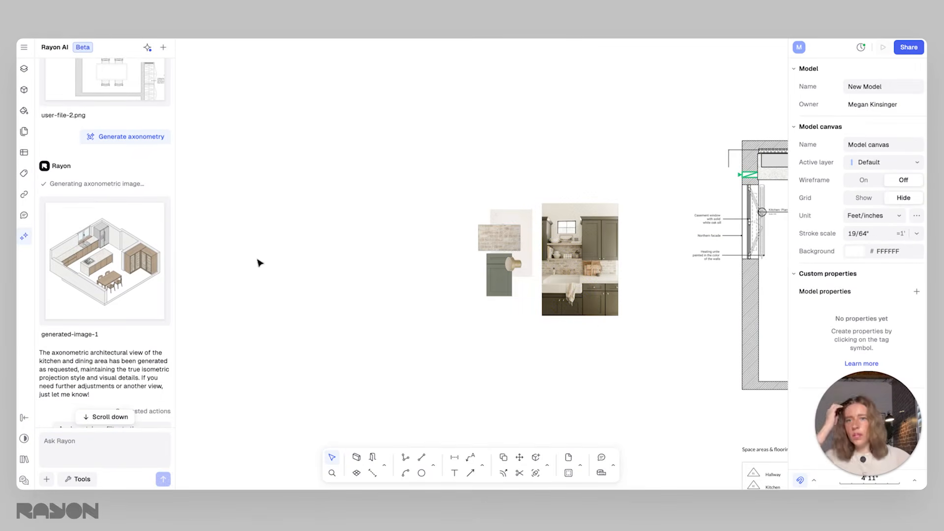
Step: Preview the generated axonometric image and insert it into the model left of the mood board
mouse_move(127, 281)
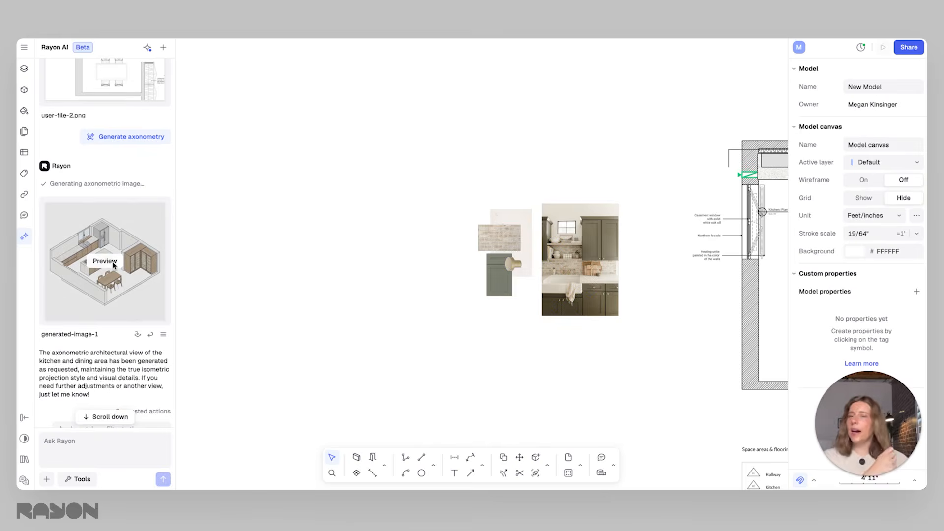
click(114, 265)
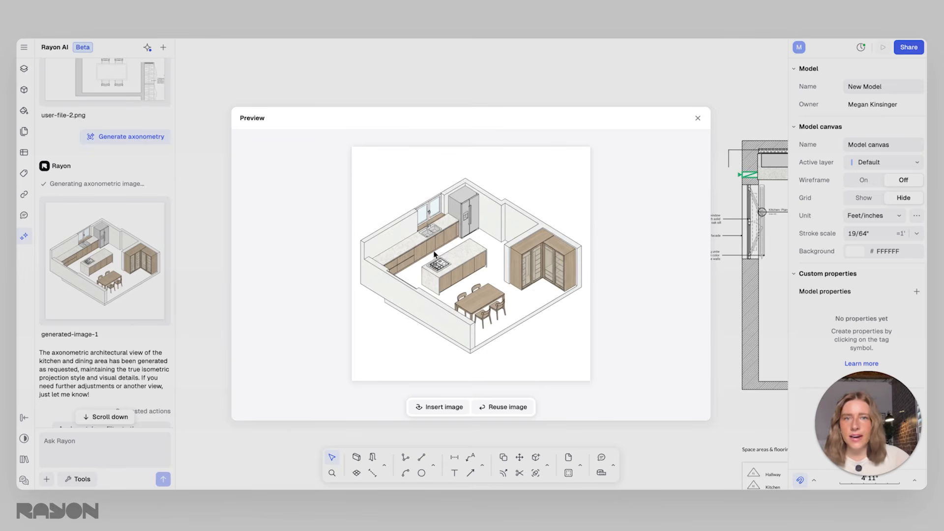
click(439, 406)
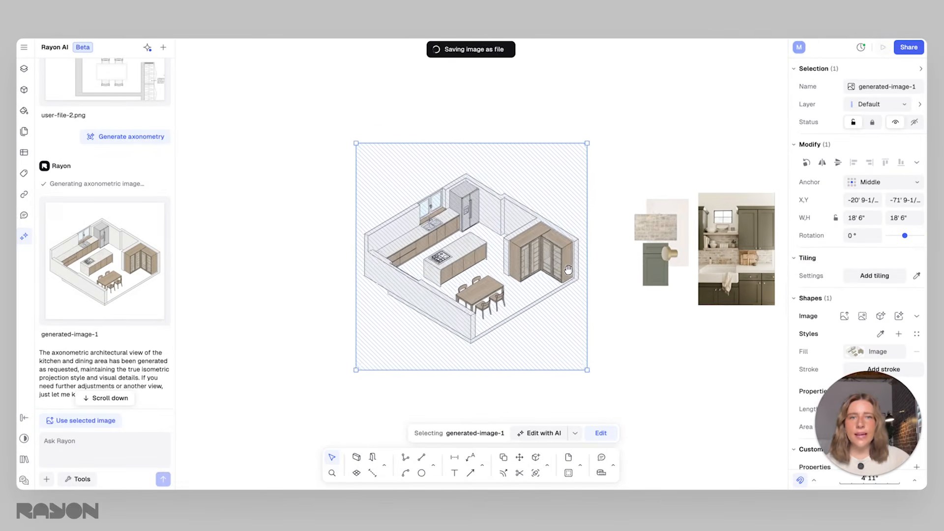
Step: Scale the axonometric image down to about 13' 3-1/2" square, place it beside the mood board and leave it selected
drag(588, 142, 516, 201)
drag(491, 279, 560, 231)
click(565, 139)
click(536, 229)
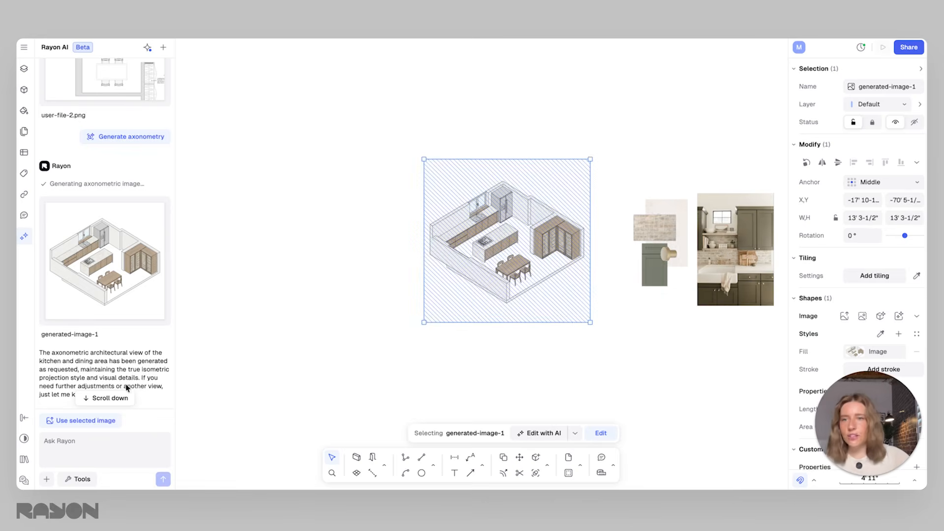
Step: Attach the selected axonometric image to the chat and submit it for stylizing as a Clay model
click(91, 424)
click(78, 480)
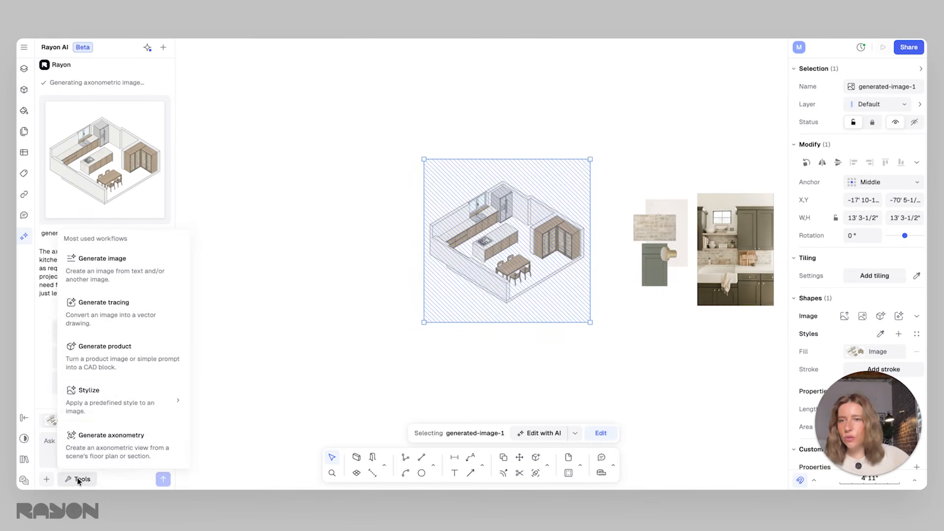
mouse_move(103, 409)
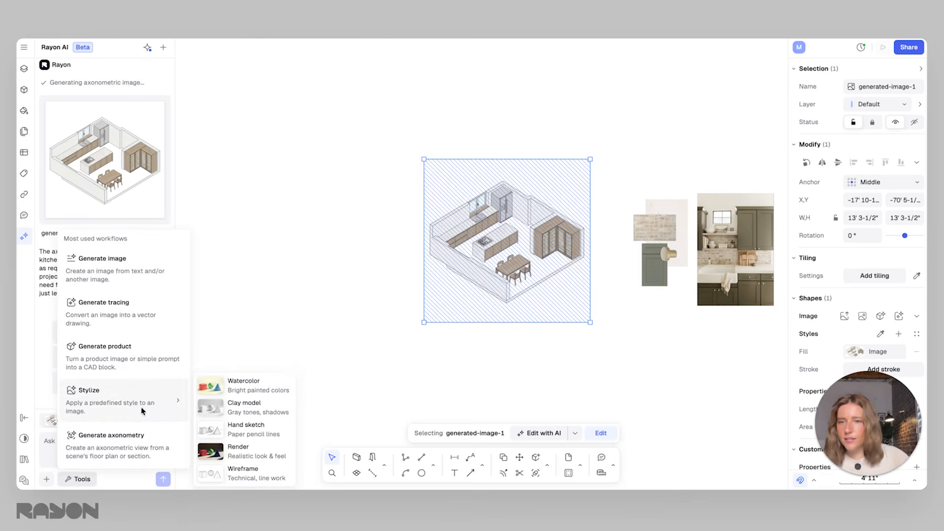
click(258, 408)
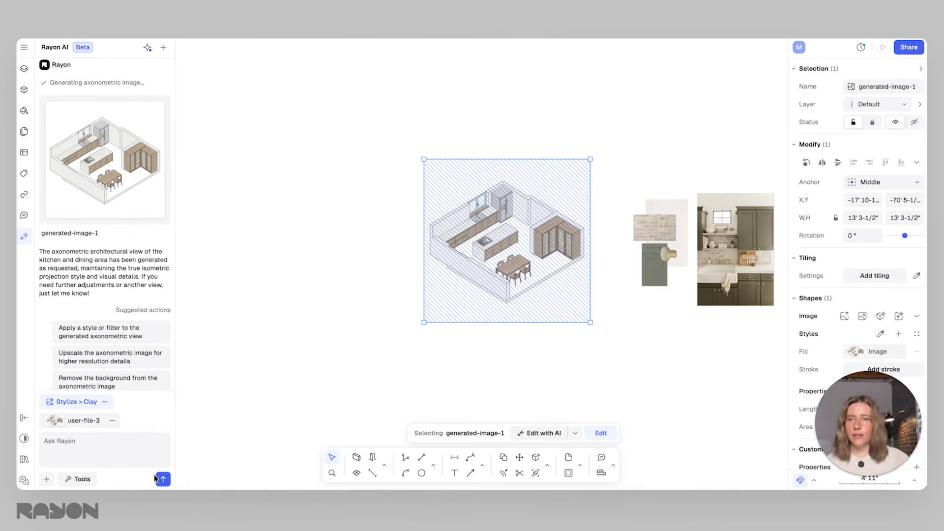
click(163, 479)
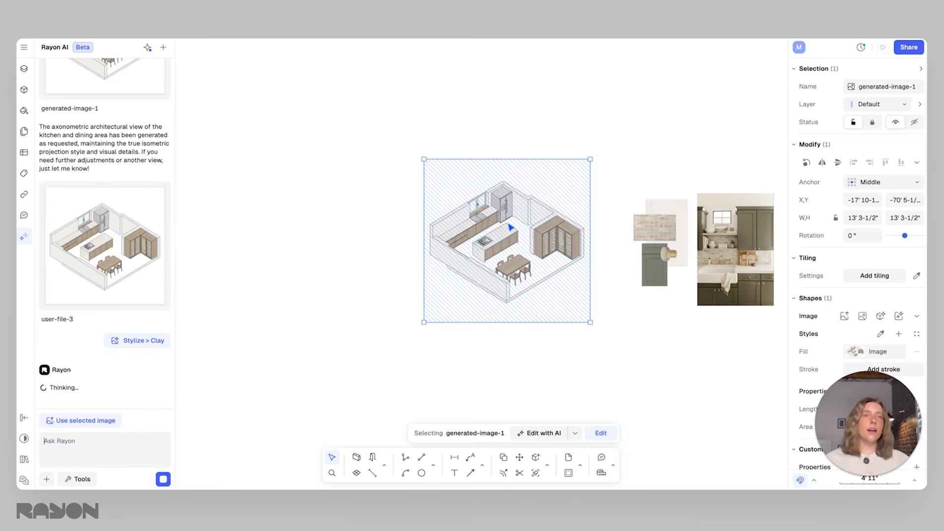
middle_drag(629, 258, 395, 283)
scroll(607, 281, down, 3)
middle_drag(608, 281, 484, 261)
drag(496, 149, 712, 390)
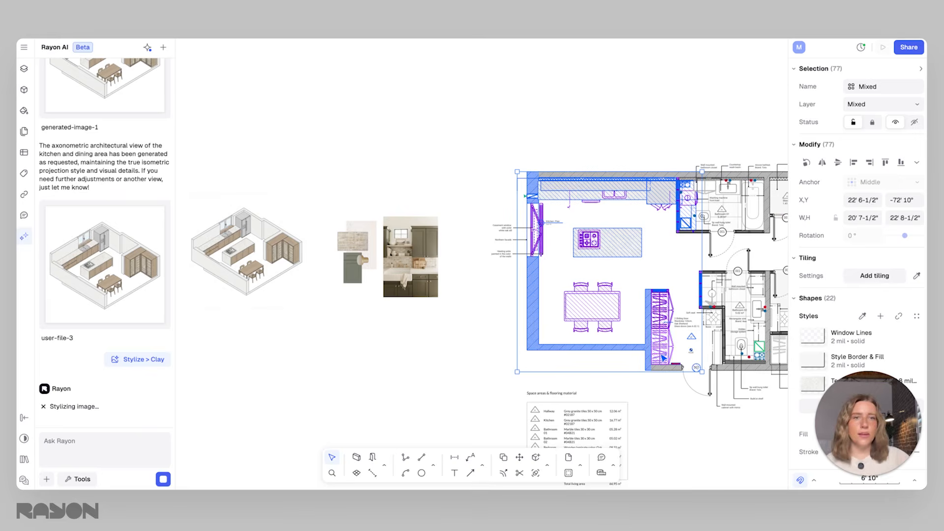
click(695, 389)
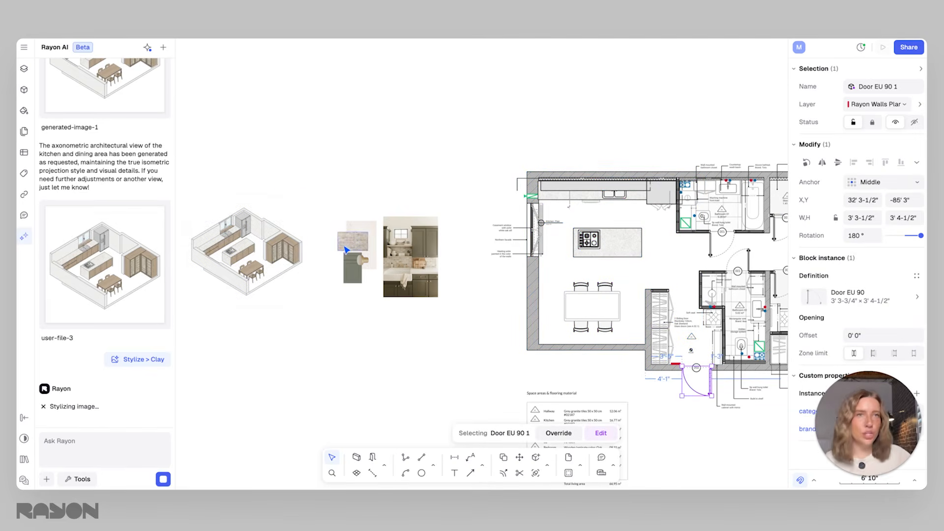
Step: Preview the clay-style render from the chat and insert it into the model beside the axonometric image
scroll(102, 322, down, 3)
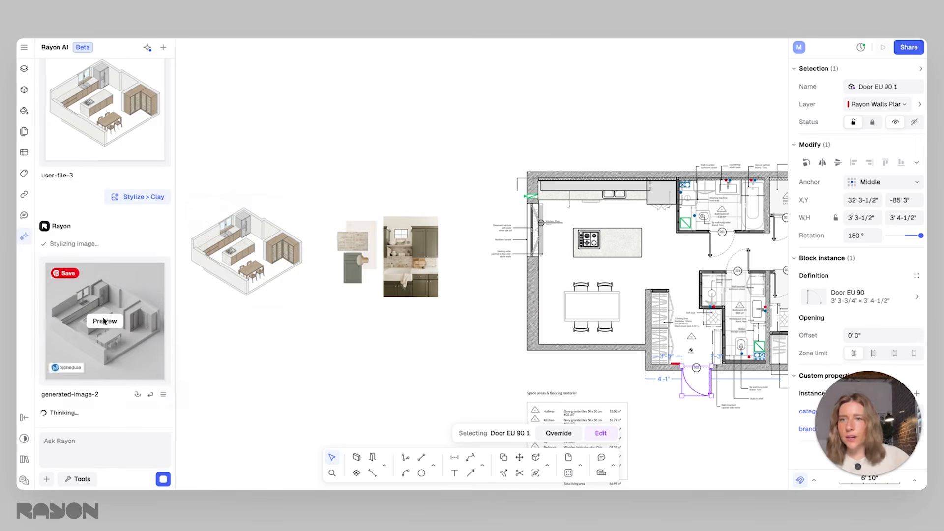
click(106, 322)
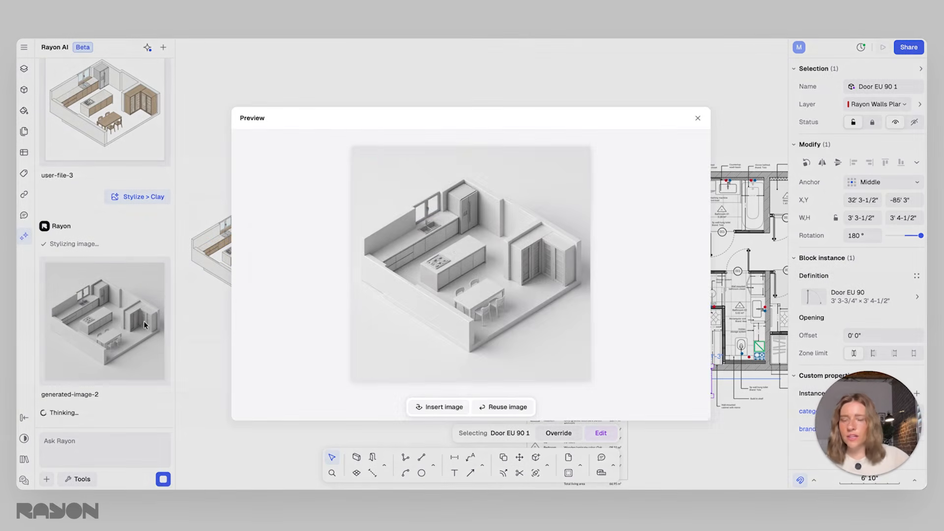
click(434, 407)
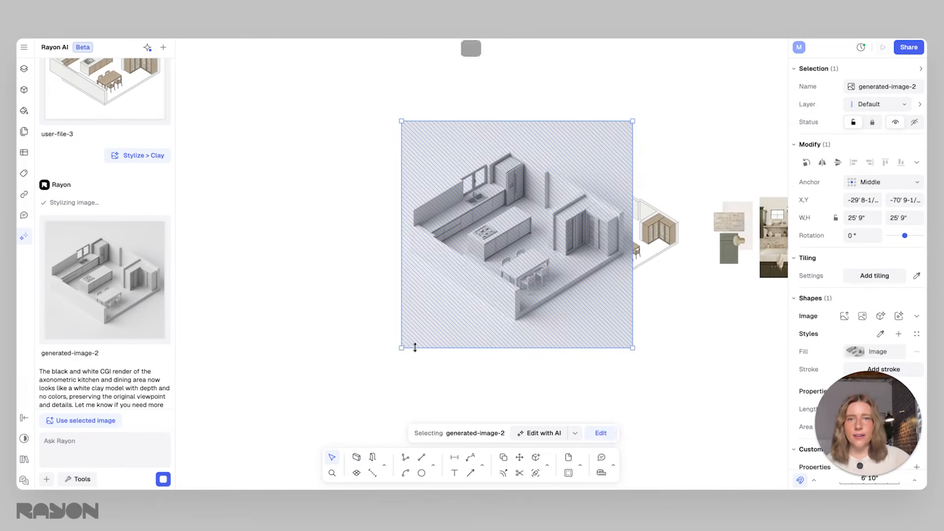
Step: Scale the clay render down to about 14' 7-1/2" square and place it left of the axonometric image
drag(403, 346, 502, 249)
drag(552, 184, 467, 226)
key(Escape)
click(514, 232)
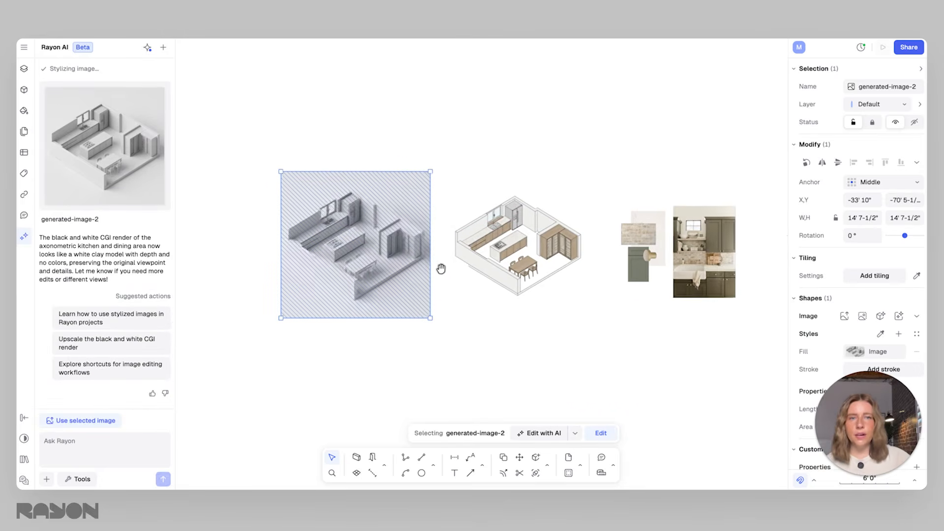
Step: Capture a screenshot of the mood board area and attach it to the AI chat
click(556, 182)
click(675, 262)
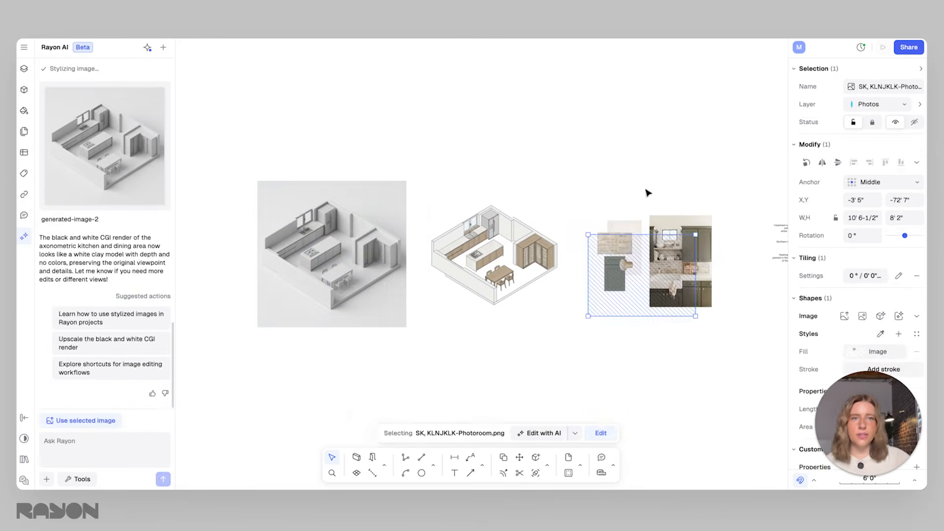
click(664, 195)
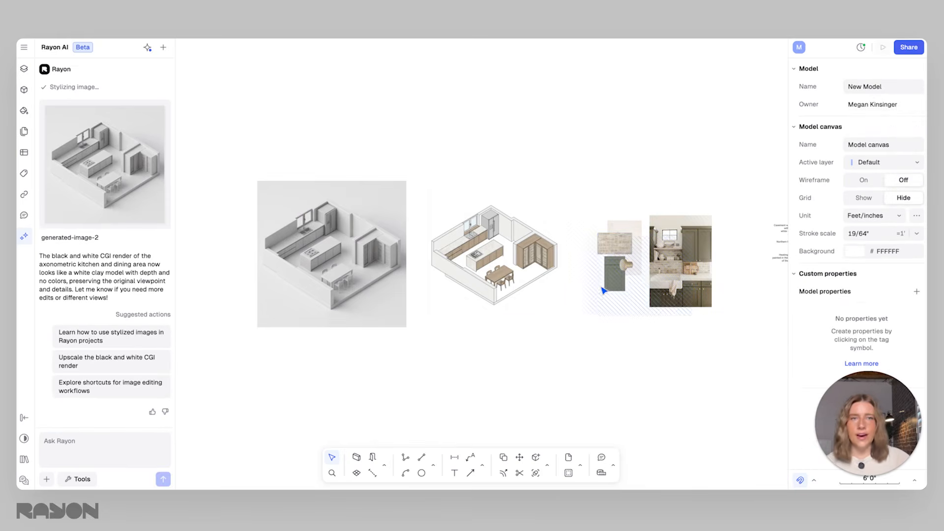
click(47, 477)
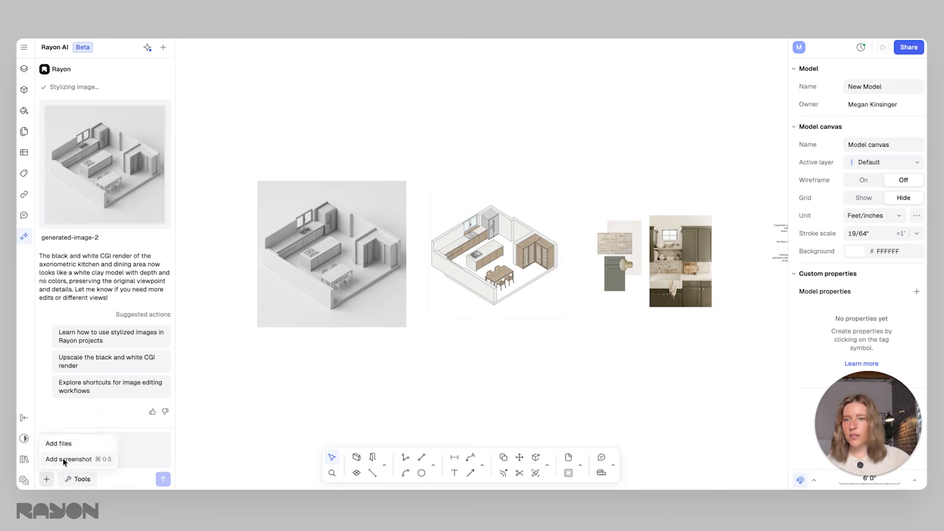
click(64, 459)
click(575, 191)
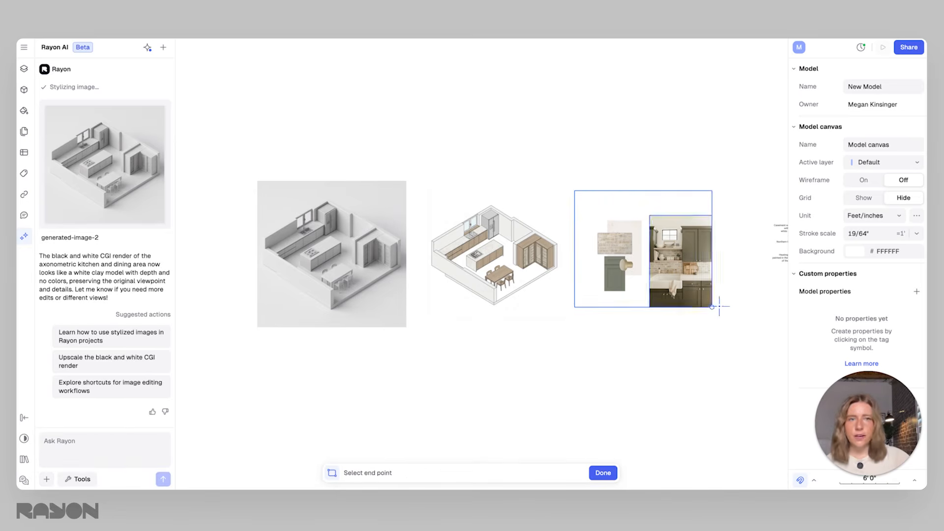
click(740, 330)
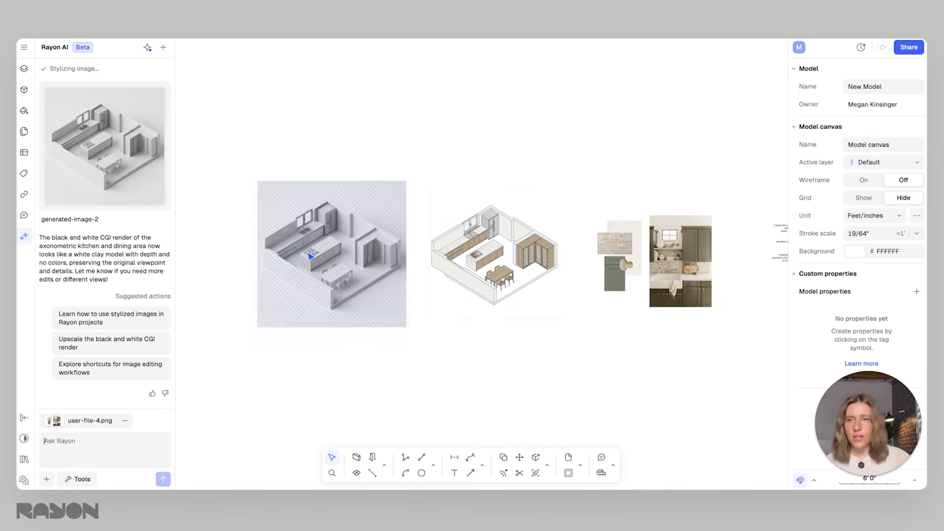
Step: Attach the clay render to the chat as well and submit the prompt "add mood board materials to the 3d axonometric"
middle_drag(378, 303, 503, 311)
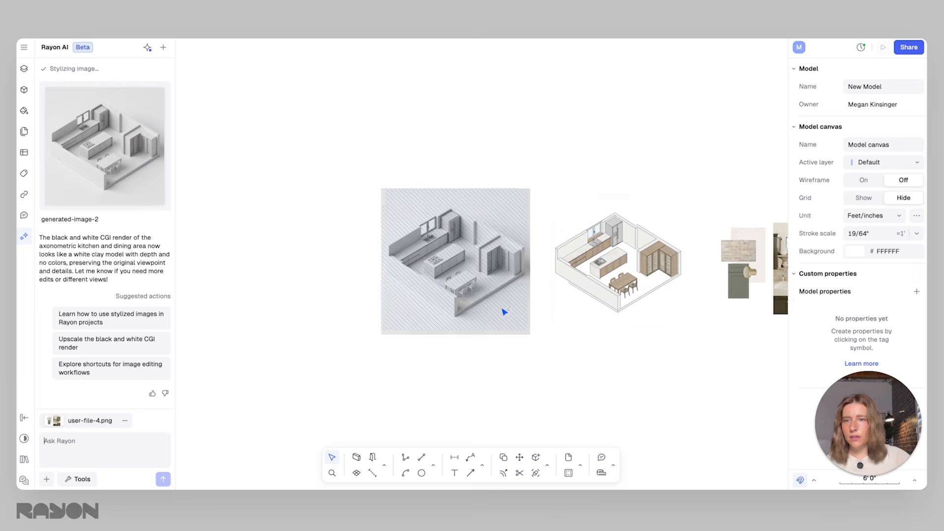
click(484, 301)
click(86, 404)
mouse_move(48, 405)
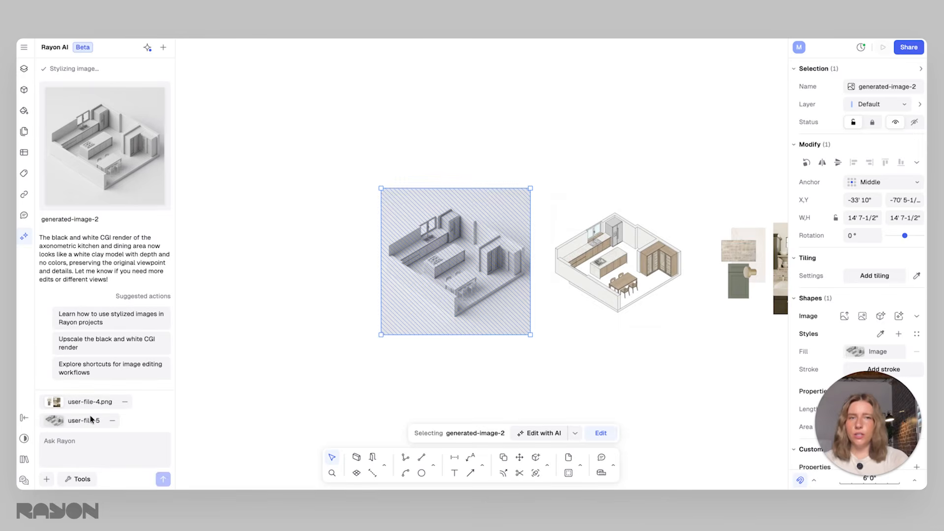
text(add mood board materials to)
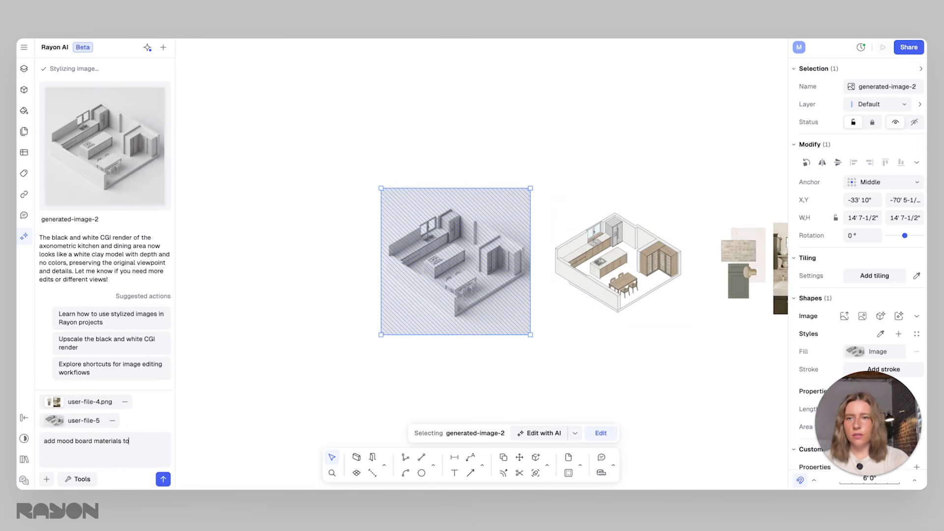
text( the 3d axonom)
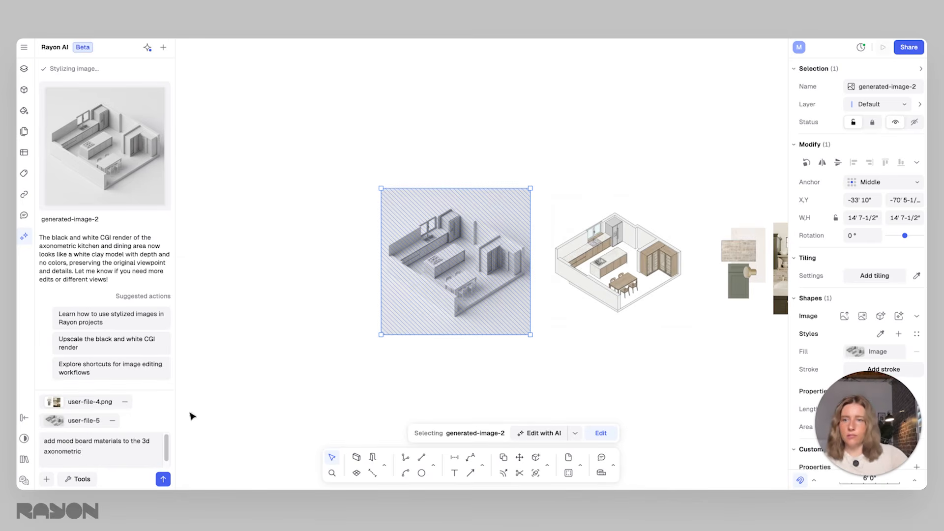
text(etric)
click(159, 484)
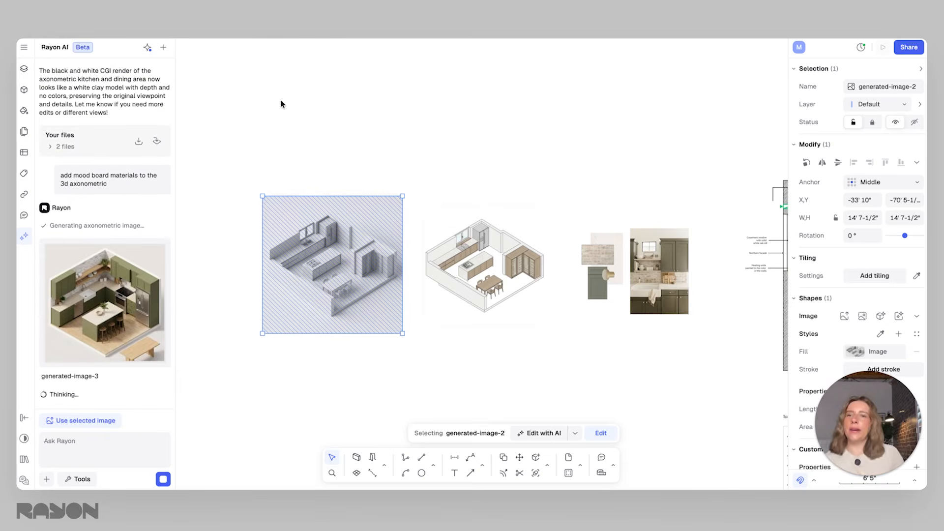
Step: Preview the generated kitchen image with mood board materials and insert it into the model
mouse_move(111, 286)
click(107, 306)
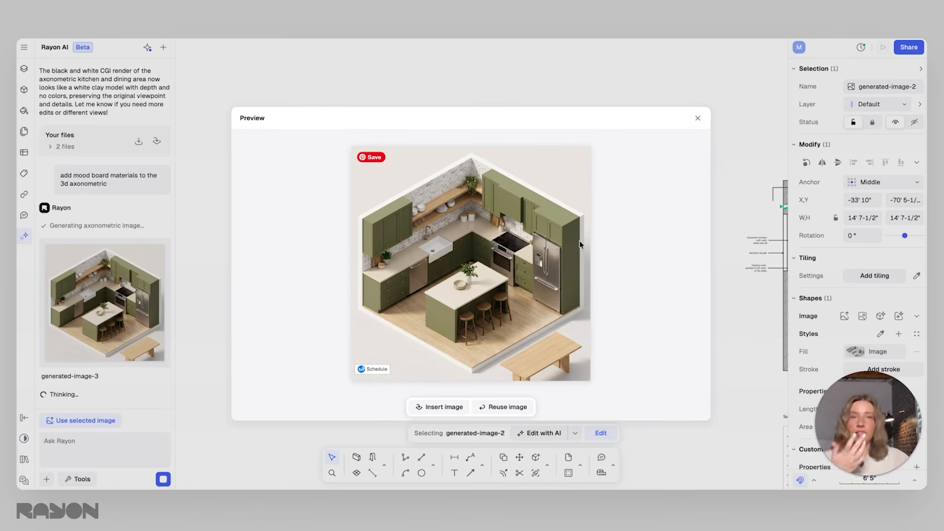
click(443, 407)
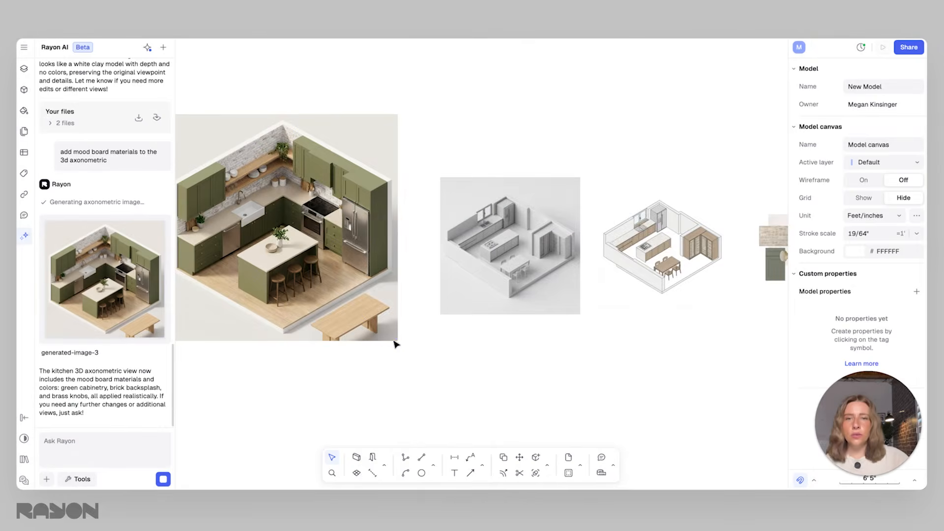
Step: Scale the green kitchen render to about 14' 6-1/2" square and place it left of the clay render
click(394, 341)
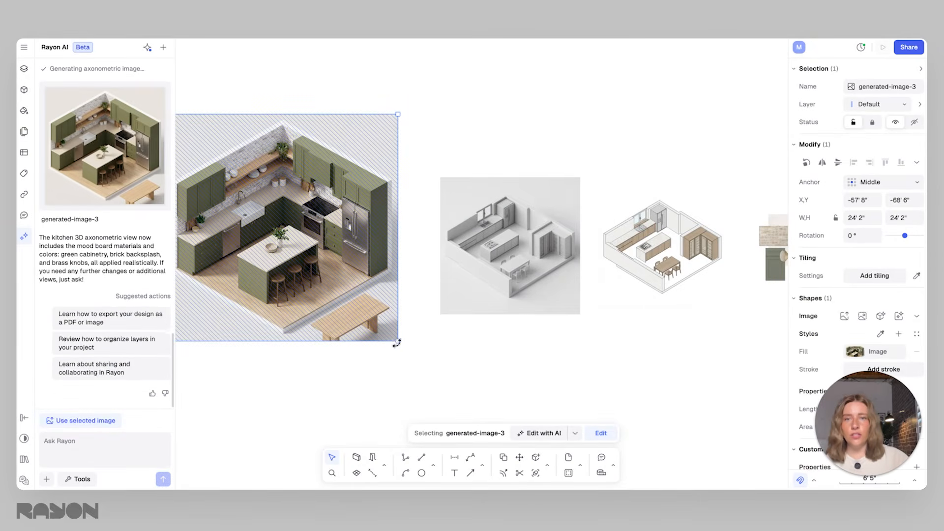
drag(397, 342, 294, 243)
drag(266, 193, 386, 281)
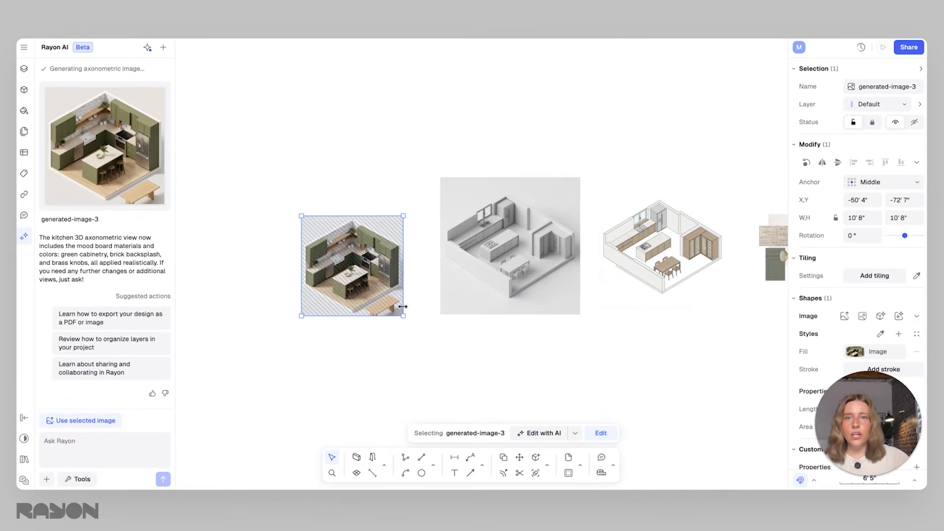
drag(403, 315, 364, 282)
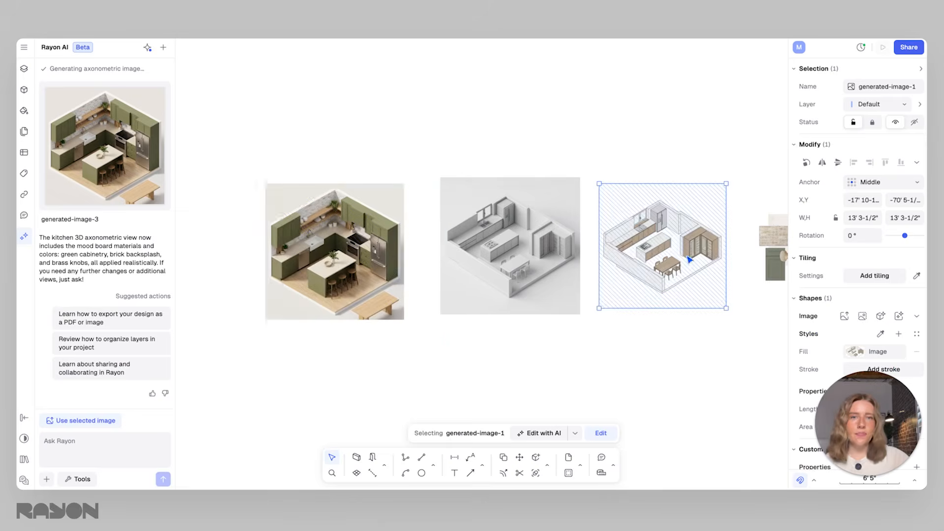
Step: Review the row of images from the mood board through the axonometric and clay views to the material render
click(702, 279)
middle_drag(702, 279, 557, 273)
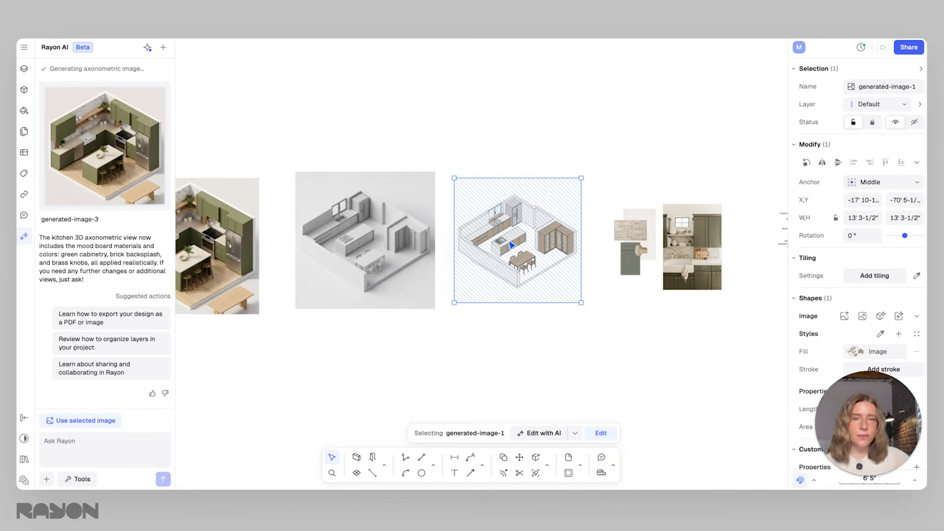
click(672, 235)
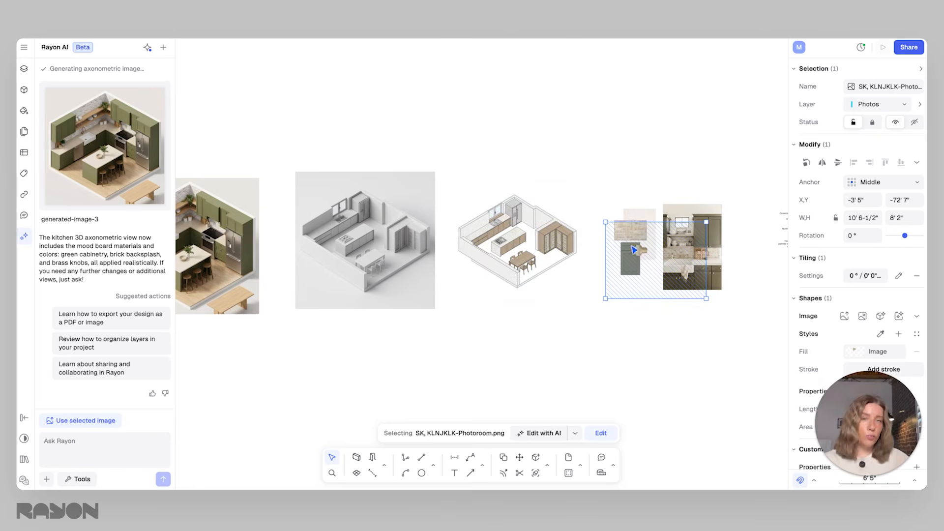
click(565, 204)
scroll(482, 236, left, 2)
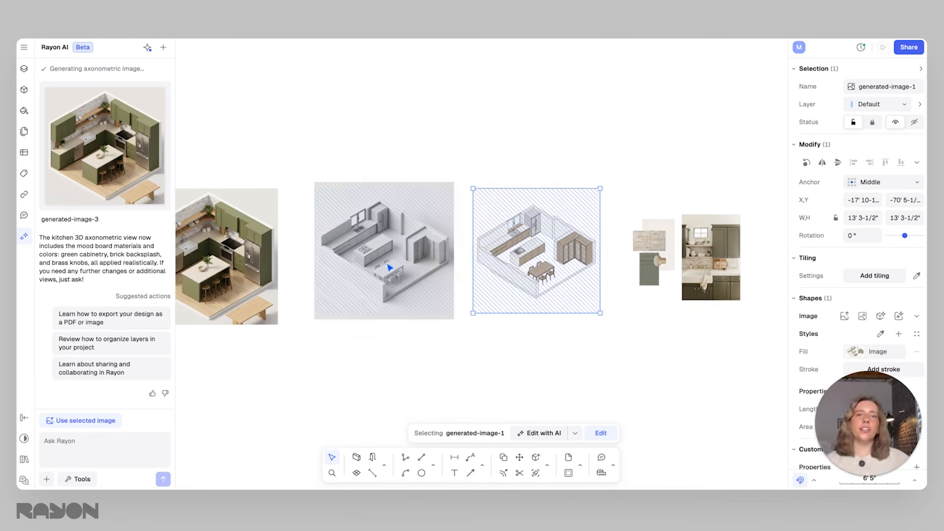
scroll(389, 267, left, 4)
click(274, 250)
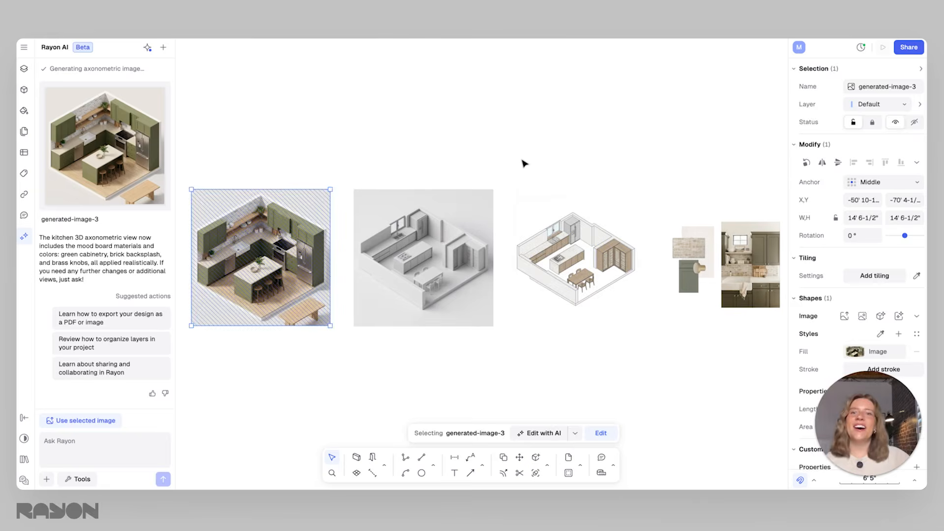
click(523, 162)
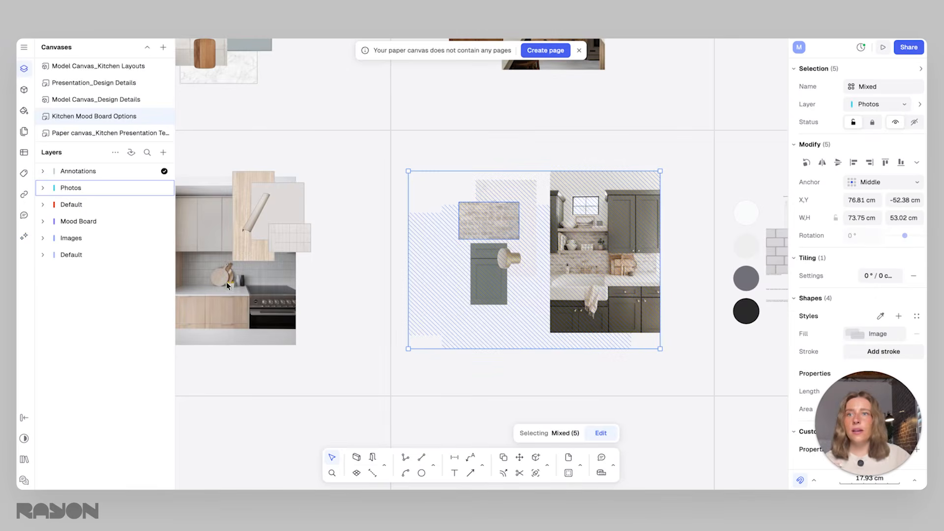
Step: Open the kitchen presentation paper canvas in the template file and copy all twelve pages with their contents
click(92, 134)
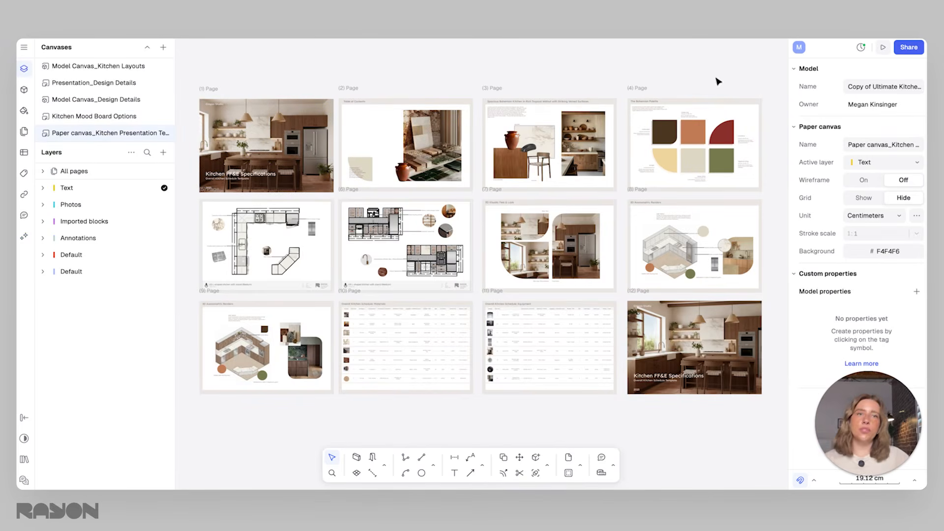
drag(186, 74, 785, 430)
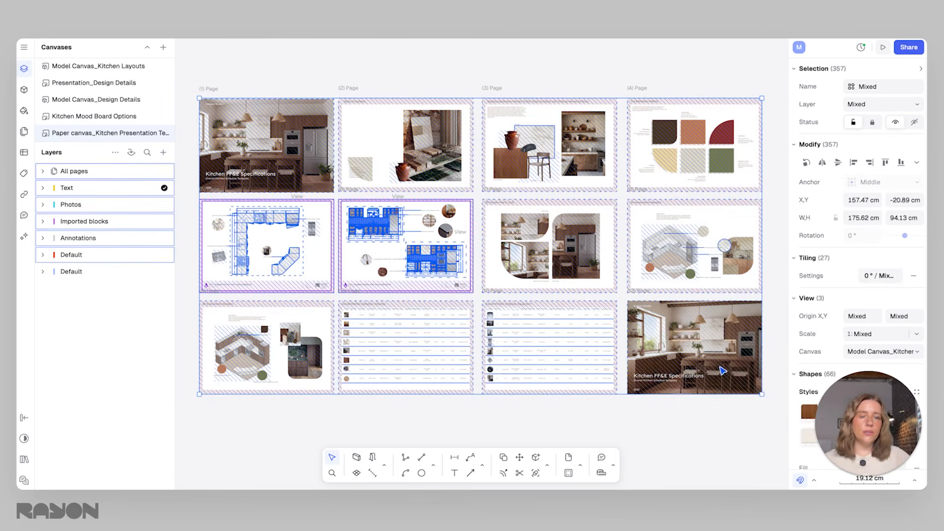
right_click(679, 322)
click(709, 242)
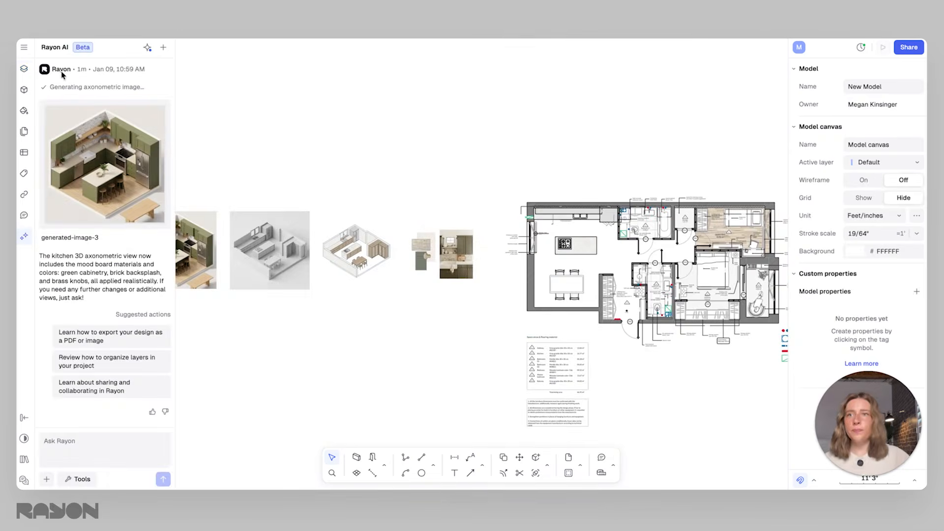
Step: Open the apartment model's paper canvas, dismiss the page creation notice and paste the copied presentation pages
click(26, 70)
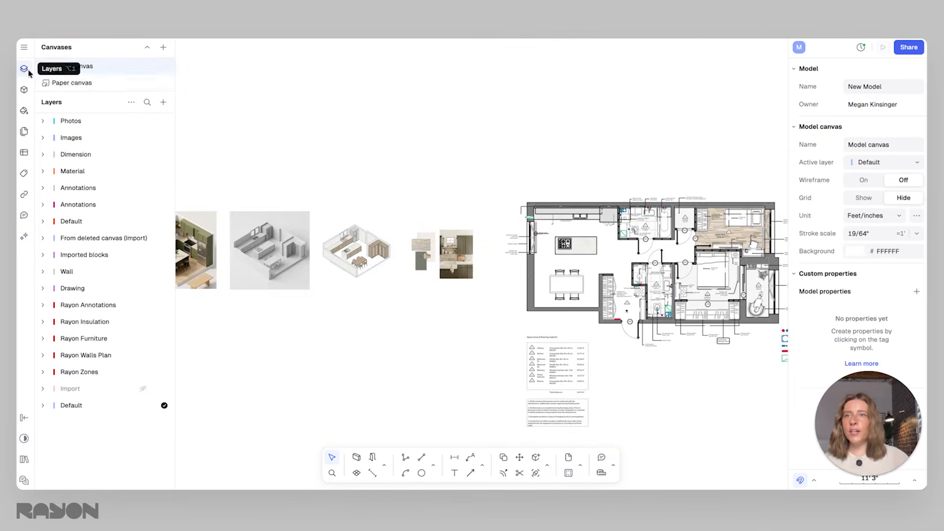
click(85, 84)
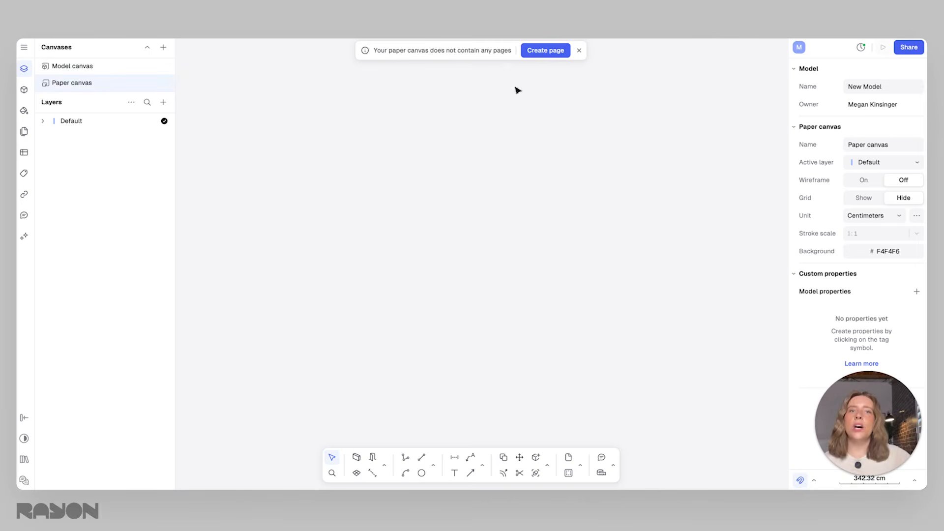
click(579, 50)
right_click(350, 153)
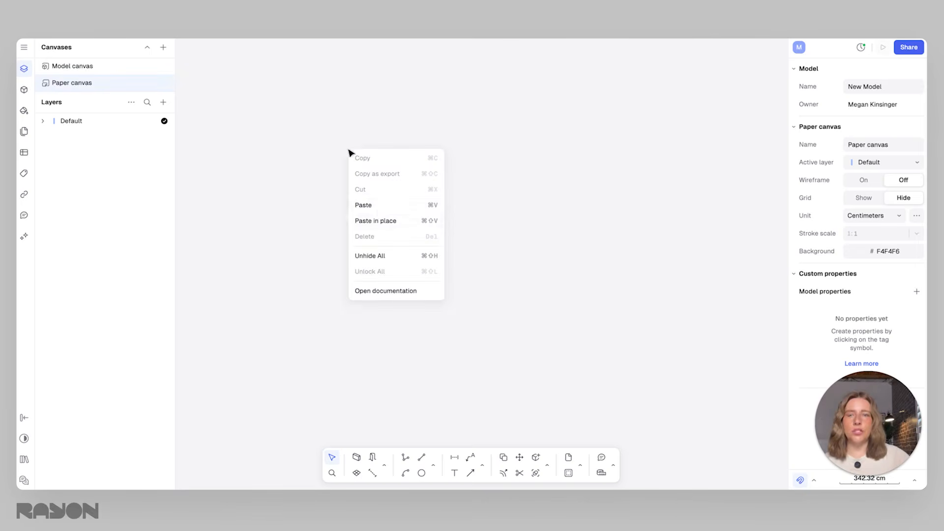
click(379, 206)
scroll(492, 284, up, 5)
scroll(492, 284, down, 5)
click(442, 126)
Step: Look over the pasted presentation pages, including the layout and elevation pages
scroll(441, 216, up, 3)
scroll(445, 201, up, 2)
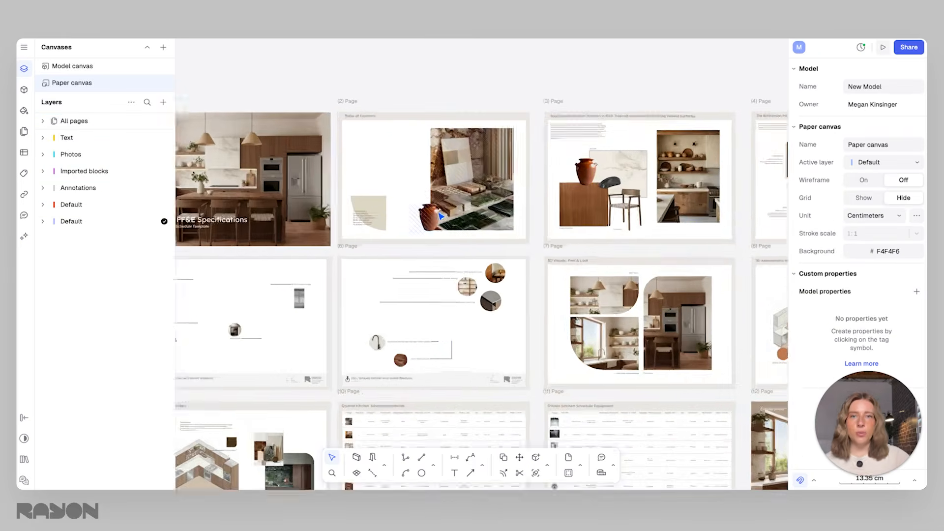
scroll(480, 190, down, 2)
scroll(493, 185, down, 1)
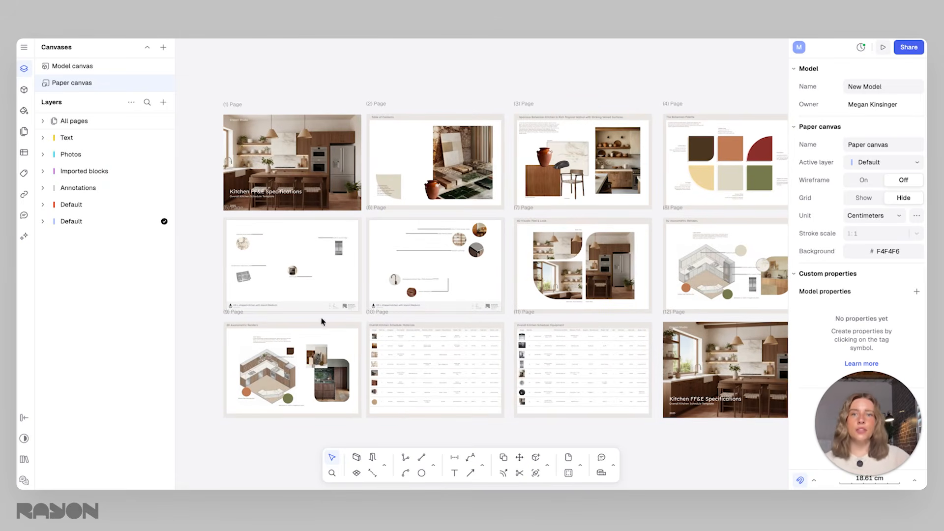
scroll(393, 246, down, 3)
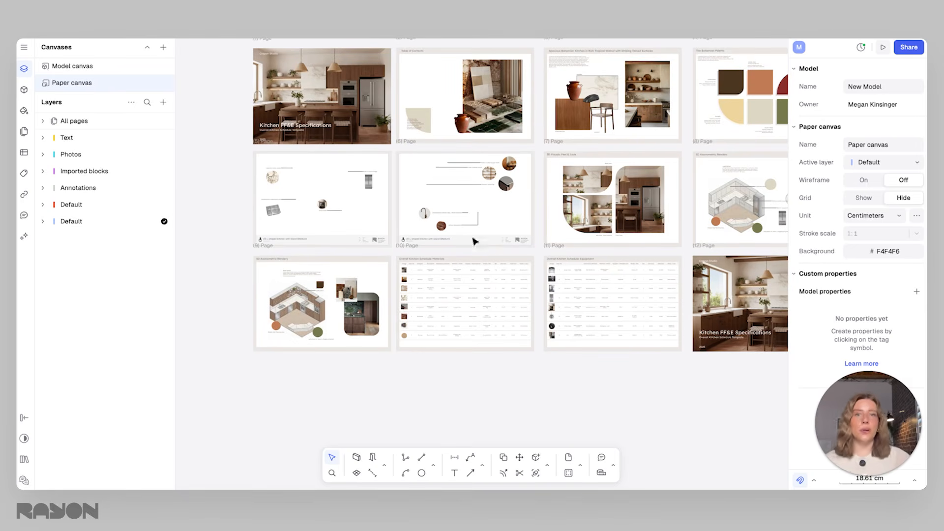
Step: Delete the vase, walnut panel, marble, chair and kitchen images from the Spacious Bohemian Kitchen page
middle_drag(530, 110, 458, 149)
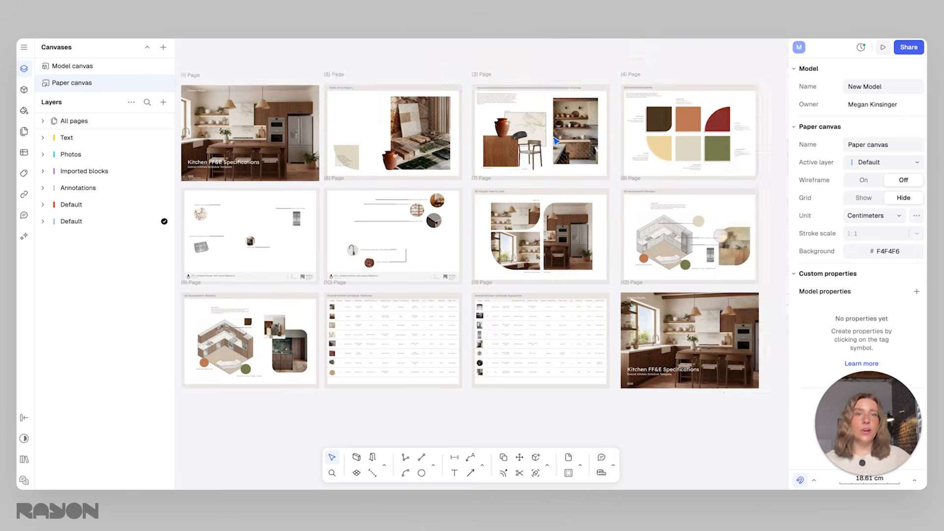
scroll(564, 131, up, 5)
middle_drag(543, 103, 485, 173)
click(460, 194)
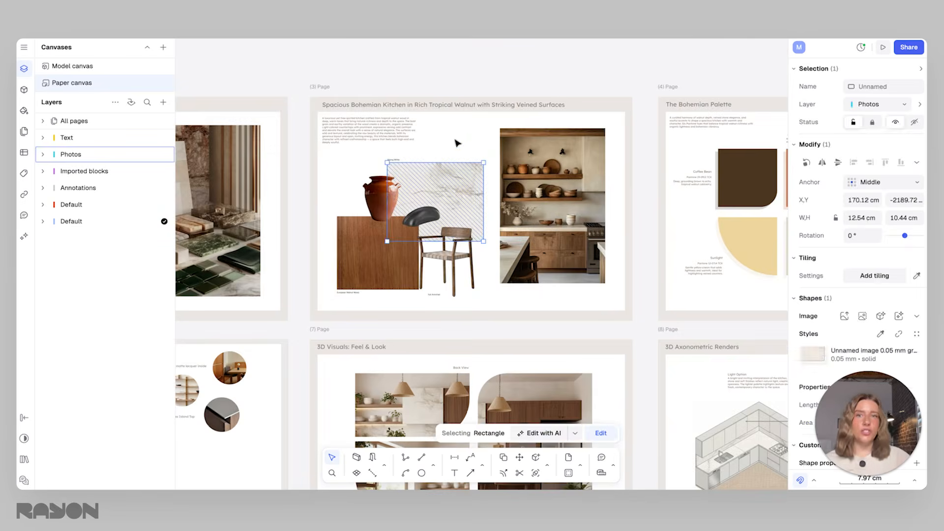
click(471, 154)
scroll(502, 199, up, 1)
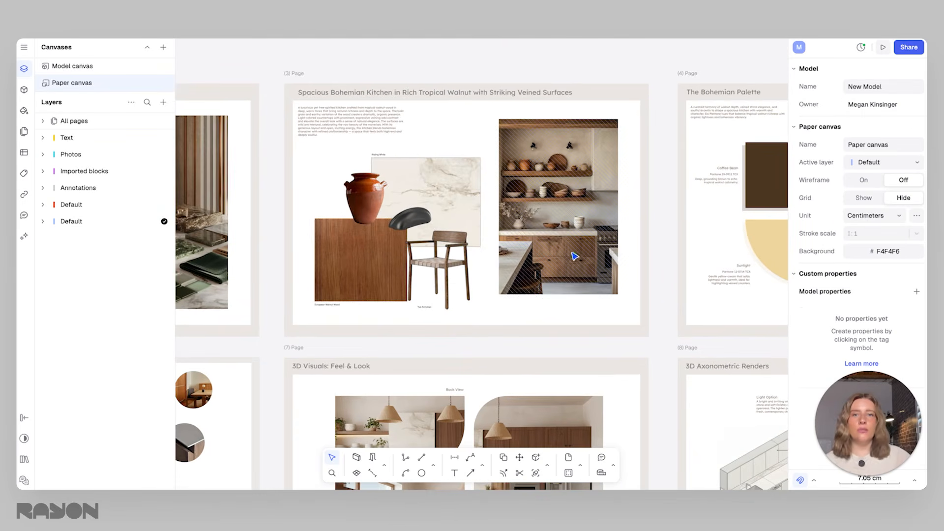
mouse_move(585, 315)
mouse_down()
mouse_move(333, 162)
mouse_move(340, 170)
mouse_up()
key(Escape)
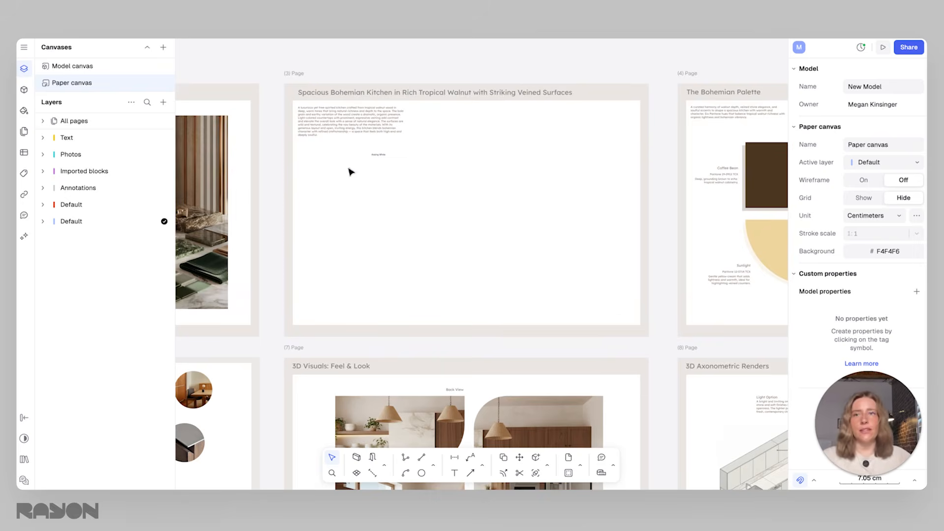
Step: Copy the mood board images from the model canvas and paste them into the paper canvas
click(97, 66)
scroll(471, 304, up, 3)
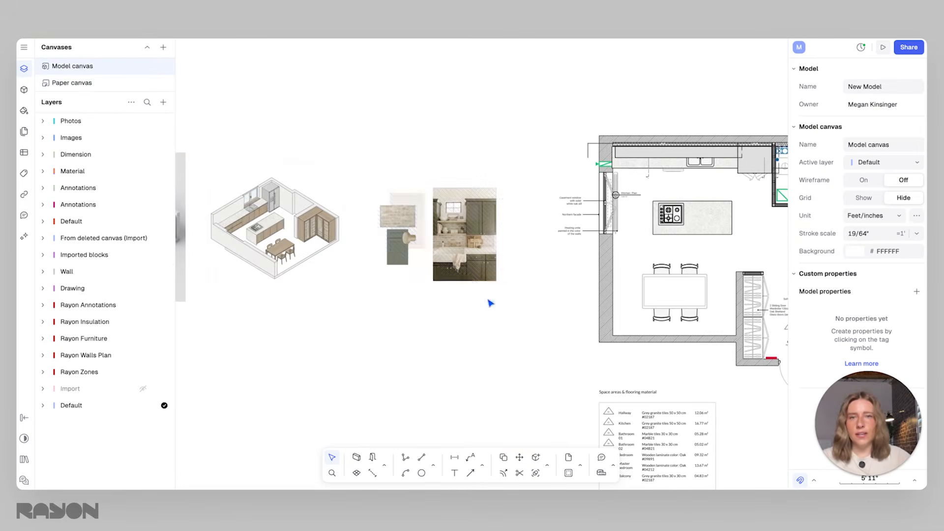
drag(493, 312, 392, 160)
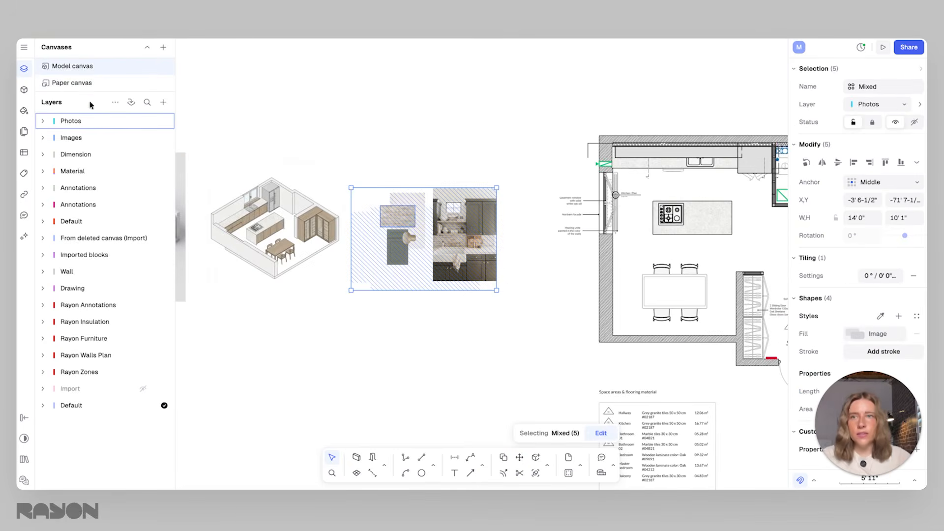
click(78, 83)
key(ctrl+v)
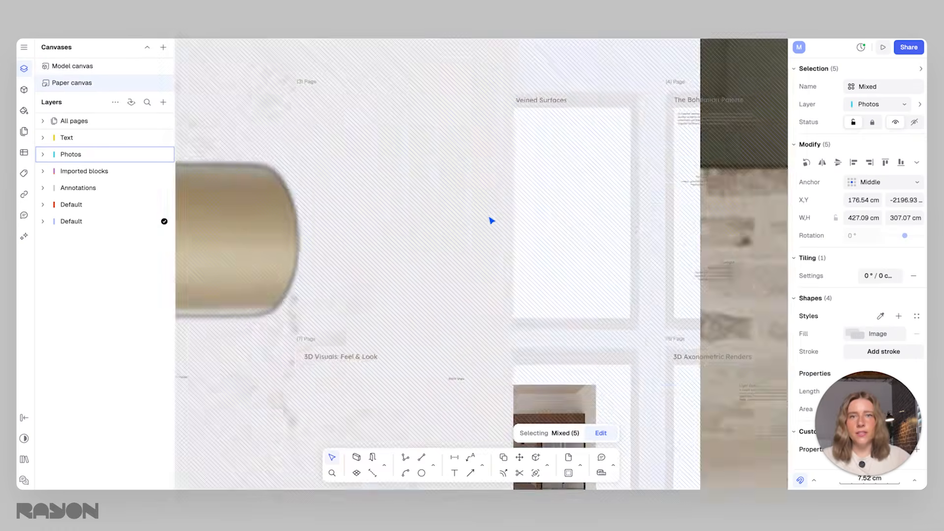
Step: Scale the pasted mood board down to about 28 by 20 cm and place it on the Spacious Bohemian Kitchen page
scroll(490, 220, down, 10)
scroll(498, 187, up, 1)
drag(361, 136, 560, 280)
scroll(502, 242, up, 5)
scroll(410, 137, down, 2)
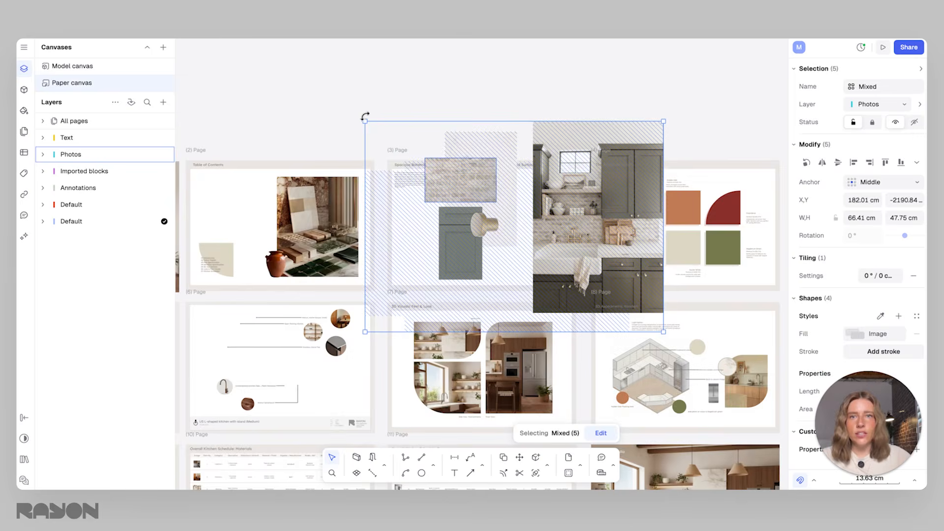
key(Escape)
drag(365, 121, 538, 243)
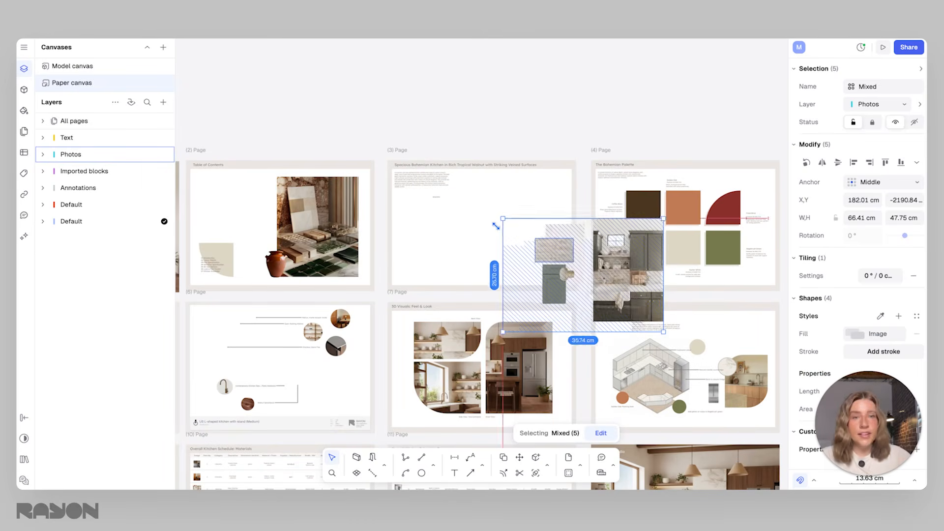
drag(635, 281, 524, 223)
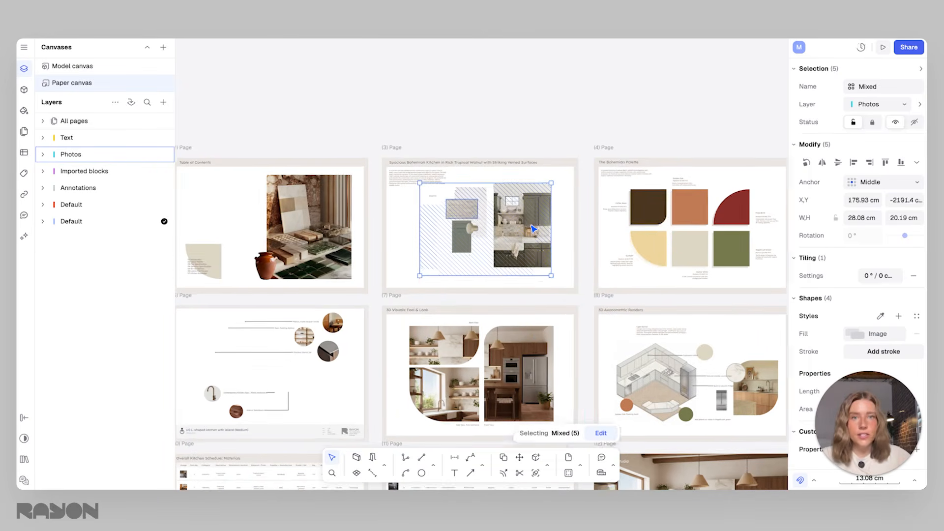
key(Escape)
scroll(560, 228, up, 5)
scroll(578, 230, down, 5)
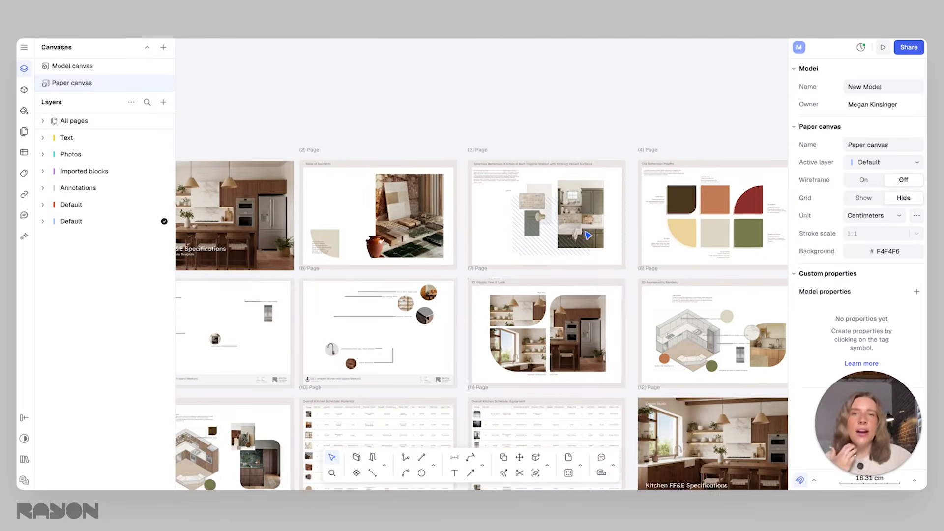
Step: Examine the images on the 3D Visuals and dark-option 3D Axonometric Renders pages
scroll(590, 295, down, 1)
click(568, 314)
scroll(568, 314, up, 4)
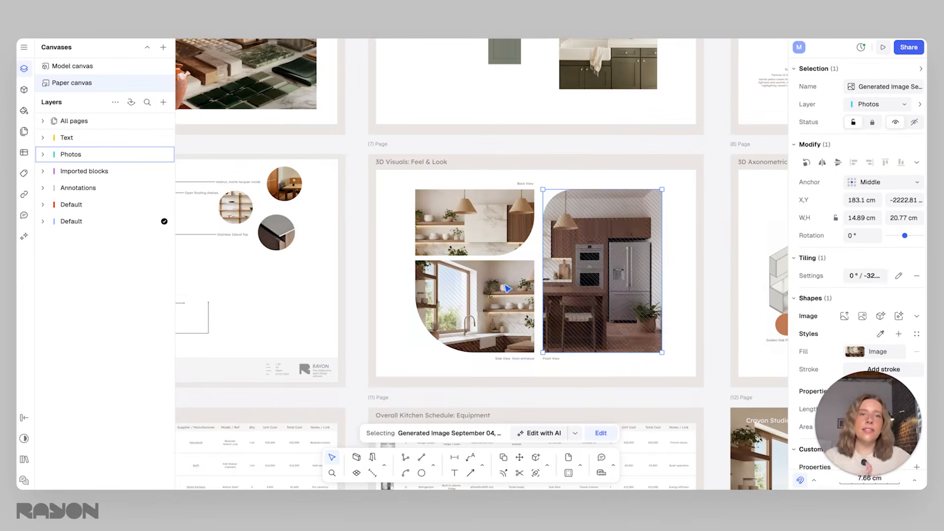
middle_drag(562, 295, 545, 288)
scroll(545, 287, down, 5)
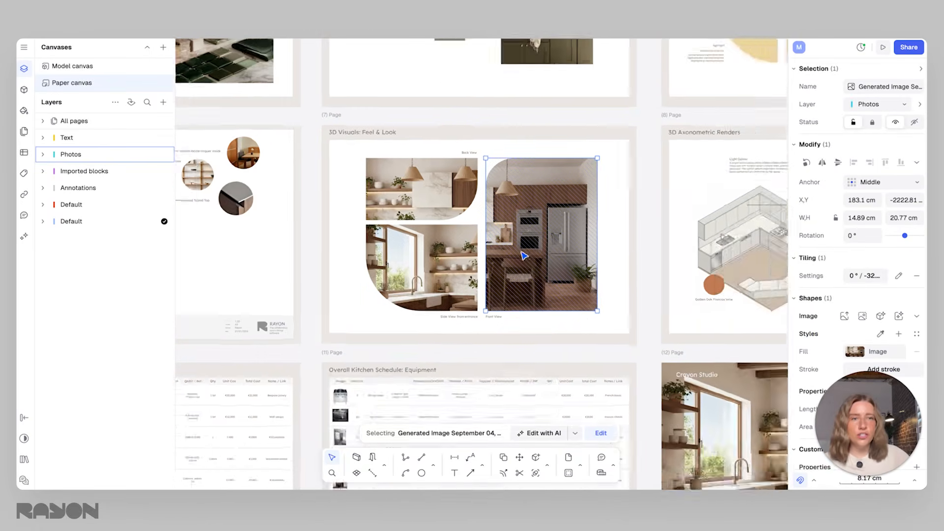
scroll(388, 177, up, 2)
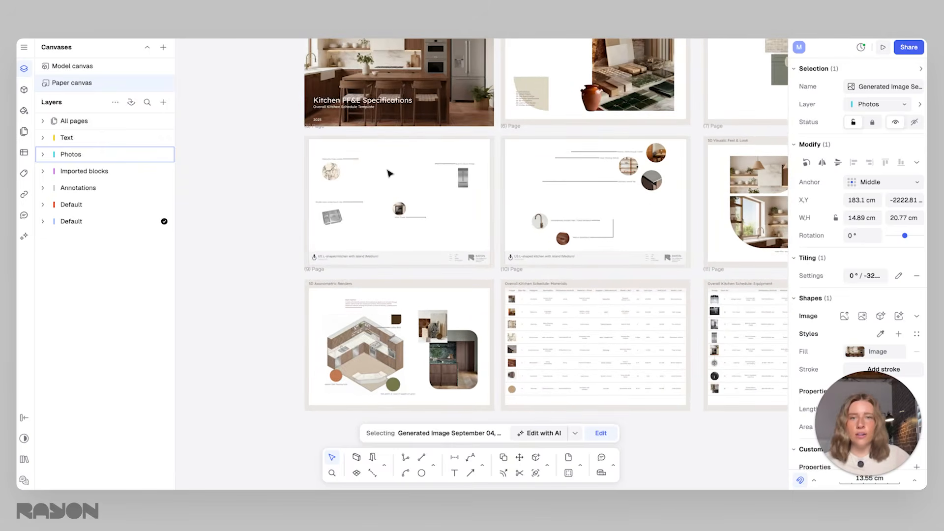
click(341, 353)
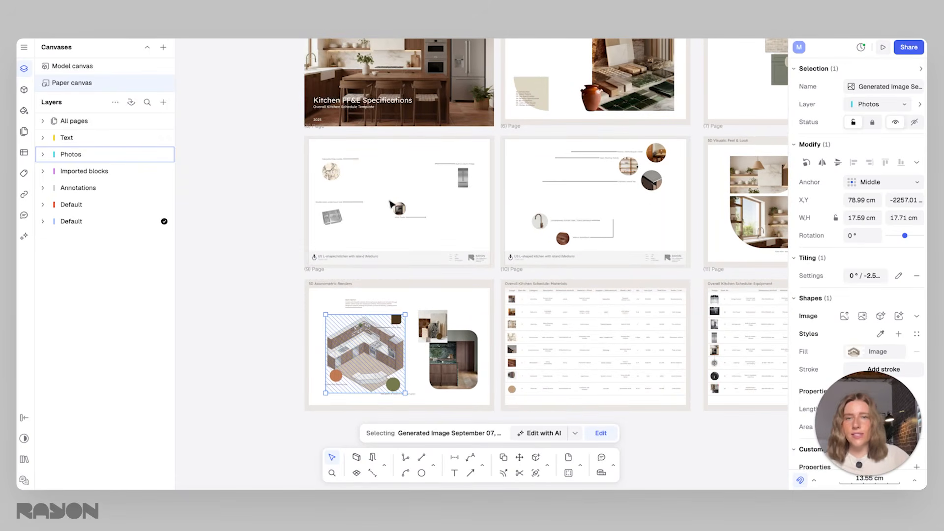
click(391, 170)
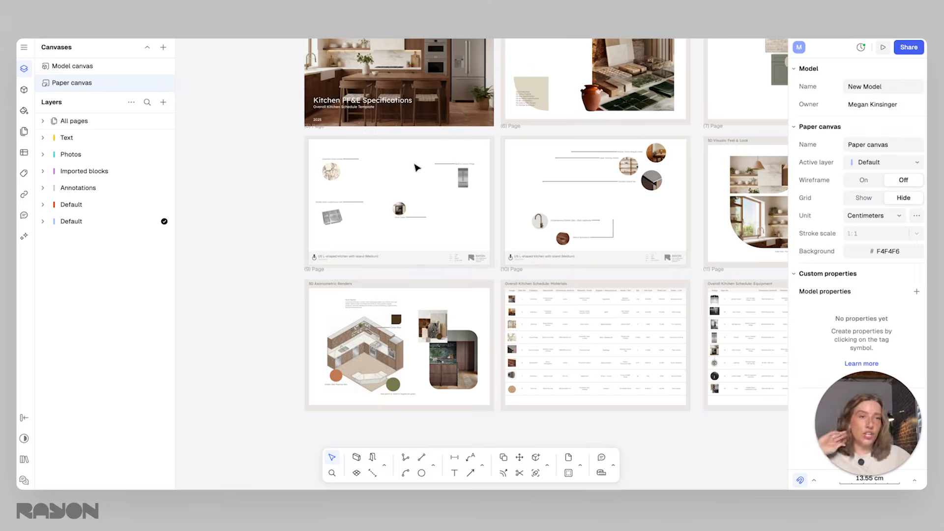
Step: Delete the product images and callout labels from page 5, keeping its title block
scroll(391, 160, up, 5)
drag(383, 143, 561, 296)
key(Delete)
drag(347, 291, 263, 144)
key(Delete)
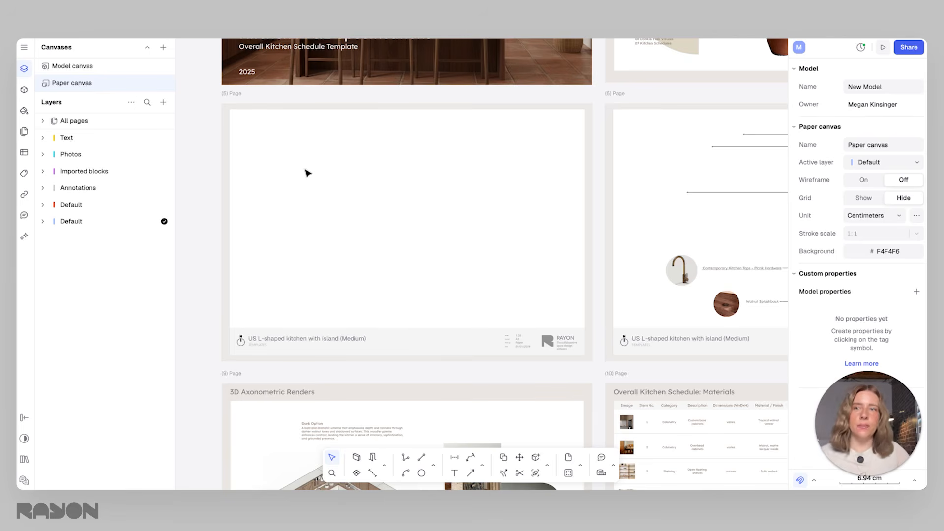
Step: Insert a view of the model canvas and move it onto the empty area beside the pages
click(165, 103)
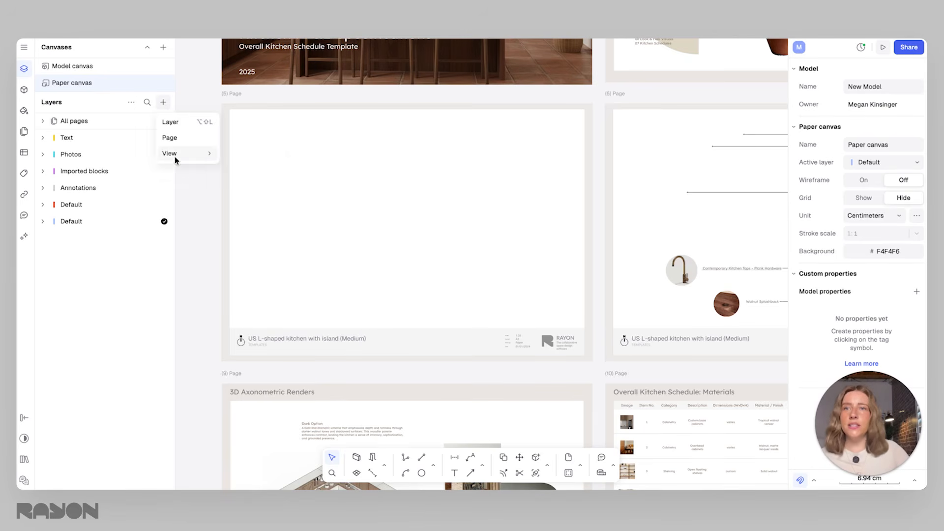
mouse_move(174, 157)
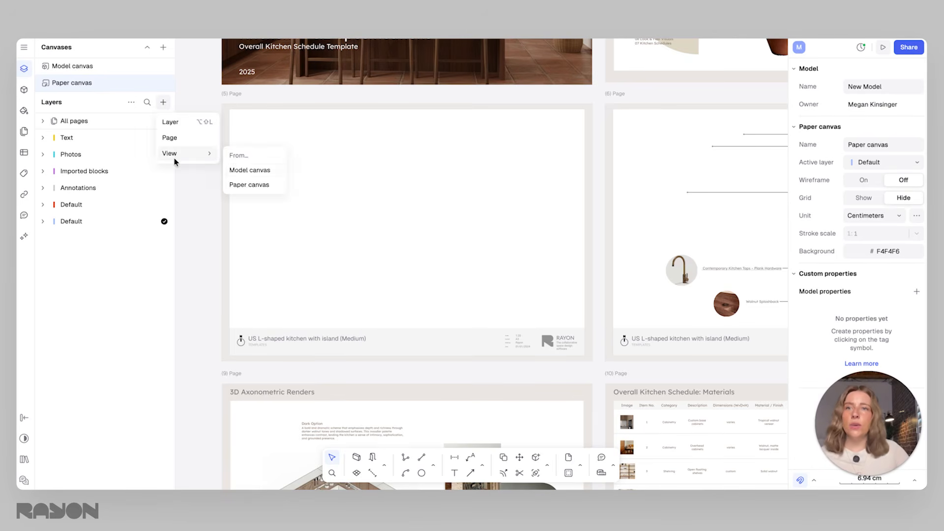
click(253, 169)
ctrl+scroll(679, 114, down, 3)
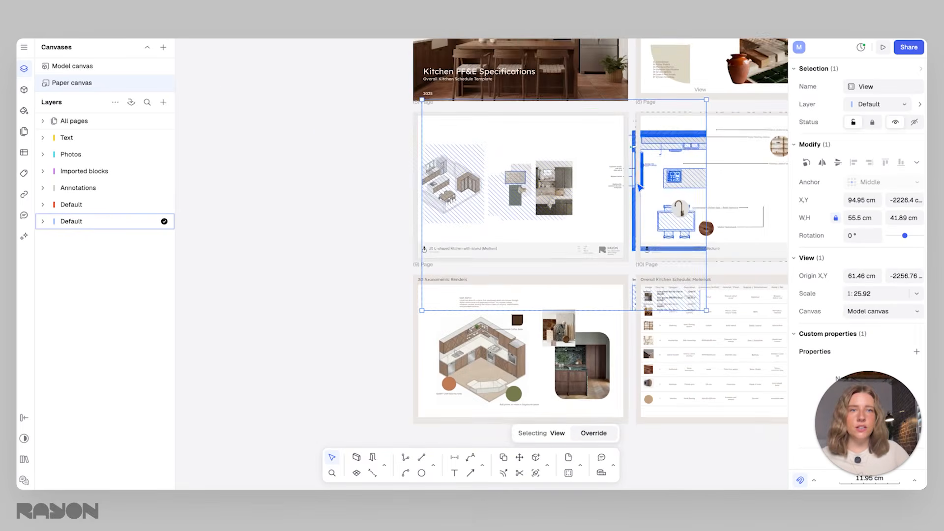
ctrl+scroll(569, 193, down, 3)
drag(621, 174, 311, 187)
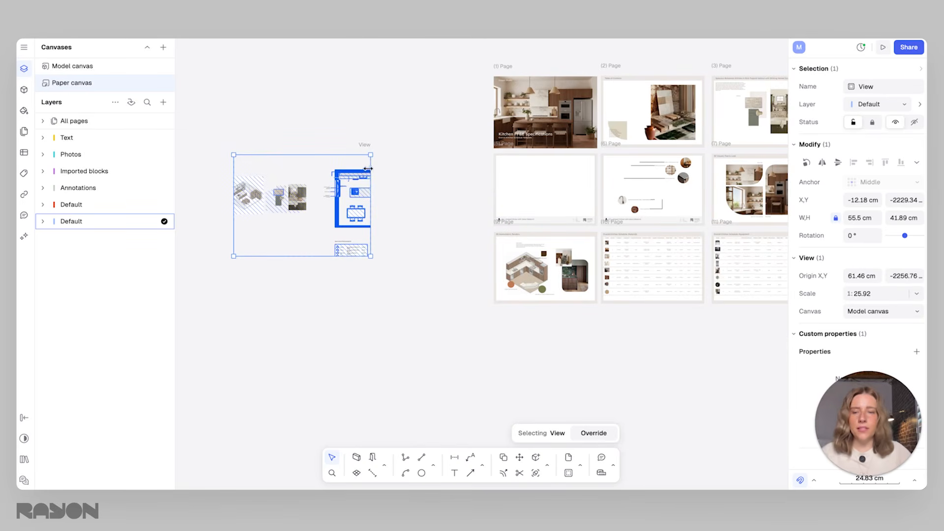
Step: Widen the view to about 102 cm so it covers the whole apartment plan, and shift it towards page 5
drag(370, 167, 481, 176)
ctrl+scroll(457, 208, up, 1)
drag(457, 208, 583, 191)
ctrl+scroll(582, 191, up, 2)
scroll(593, 198, up, 4)
middle_drag(592, 198, 496, 209)
scroll(565, 207, down, 4)
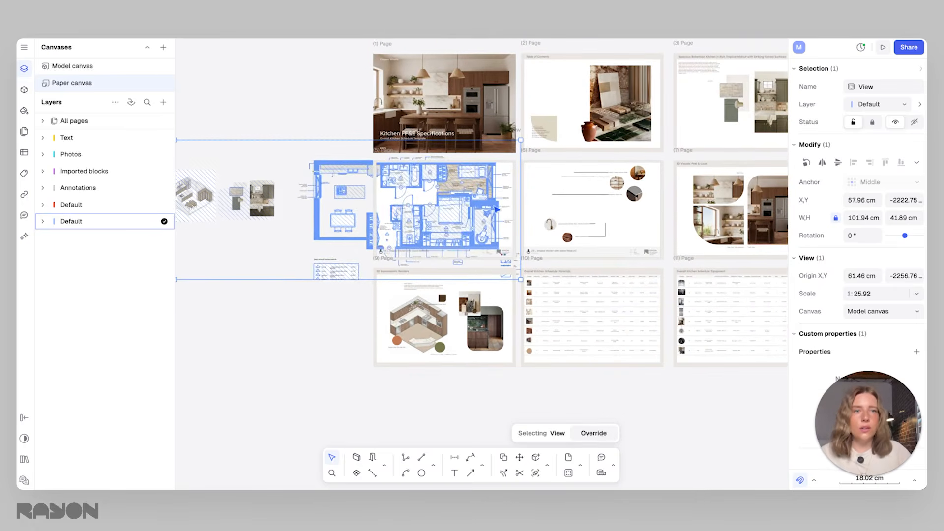
Step: Set the view's scale to 1:50 and position its floor plan on page 5
click(917, 294)
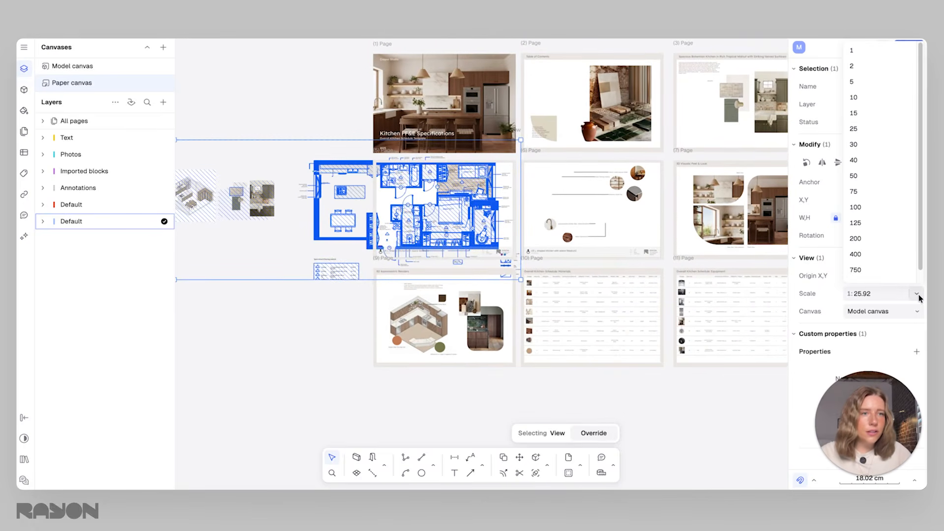
click(868, 176)
drag(326, 209, 428, 193)
scroll(429, 196, up, 5)
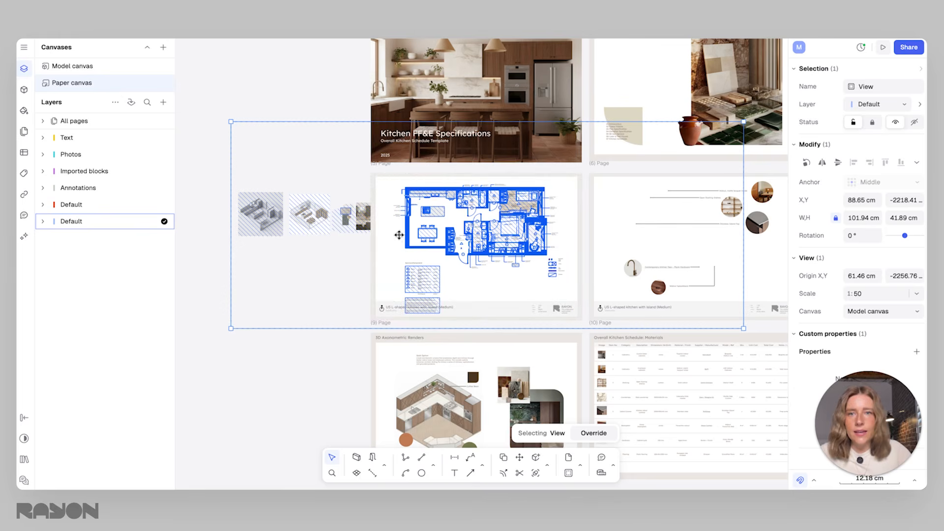
Step: Crop the view on all sides around the floor plan, to about 34.7 by 28.1 cm
drag(230, 204, 399, 209)
drag(538, 122, 544, 181)
drag(745, 260, 574, 246)
scroll(485, 296, up, 1)
scroll(493, 307, up, 2)
drag(481, 371, 481, 356)
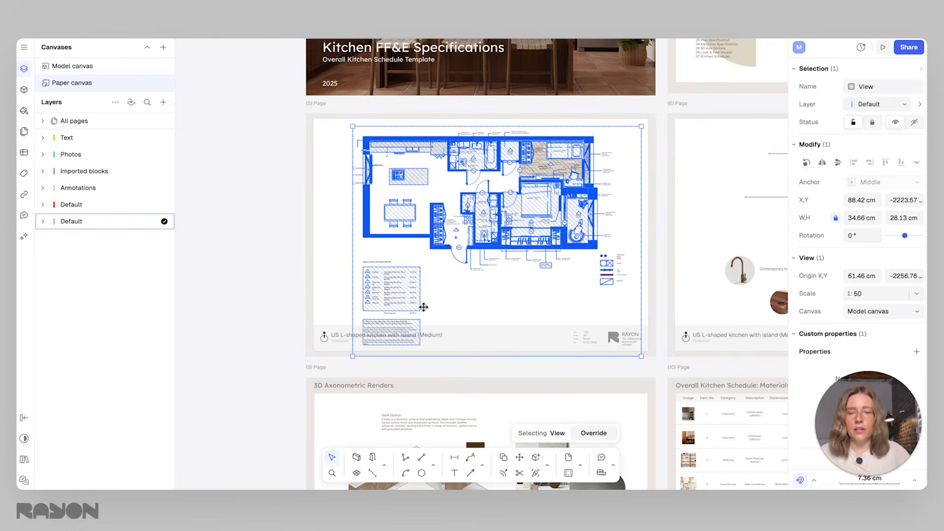
Step: On the model canvas, move the construction notes block beside the space areas and flooring table
click(95, 68)
scroll(512, 210, up, 5)
drag(486, 367, 339, 302)
drag(383, 328, 481, 273)
click(428, 202)
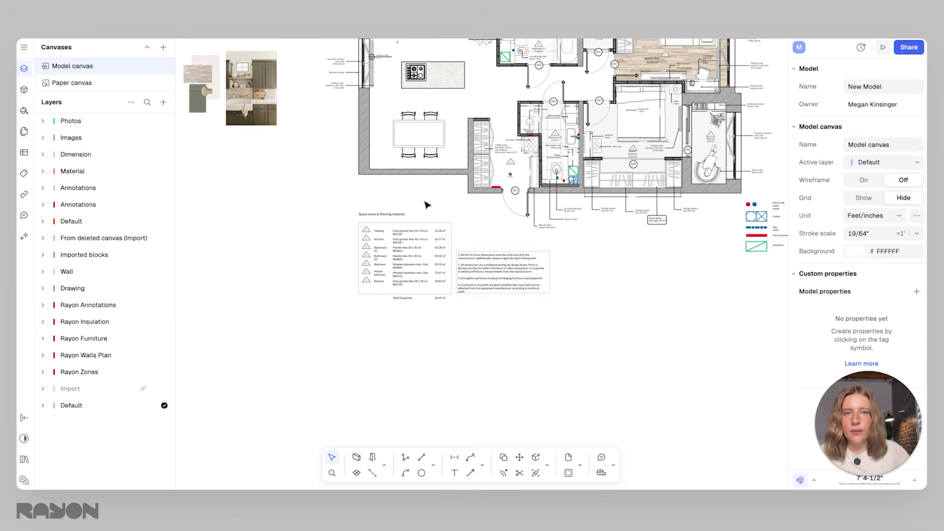
Step: Return to the paper canvas, shift the plan view slightly left and crop its lower edge above the title block
click(95, 83)
click(539, 230)
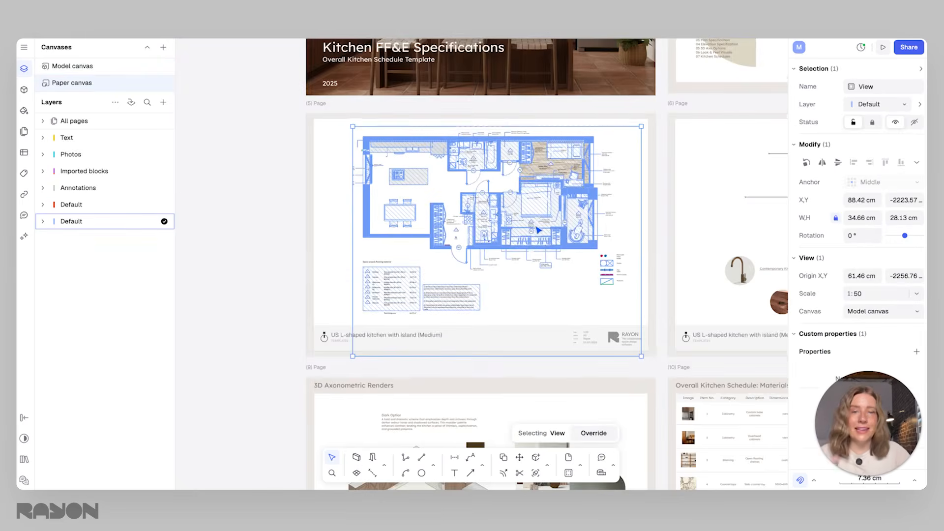
scroll(528, 231, up, 2)
drag(498, 229, 489, 230)
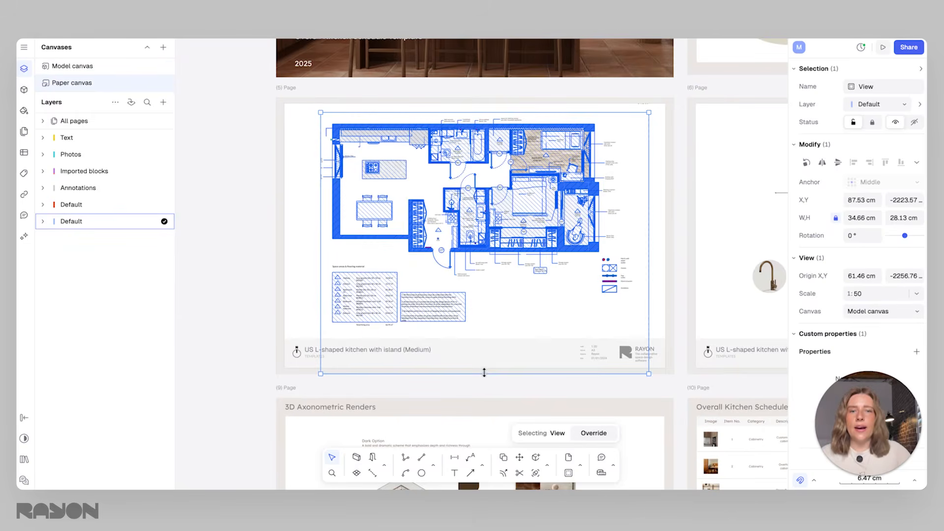
drag(484, 373, 490, 335)
click(268, 264)
scroll(386, 328, down, 3)
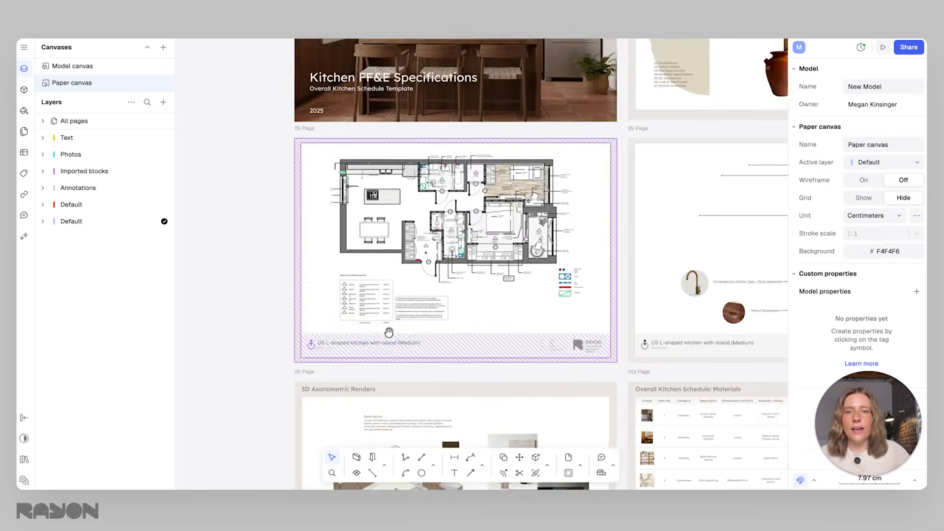
Step: Delete the dark-option render, swatches, photos and text from the 3D Axonometric Renders page, keeping its title
middle_drag(386, 328, 438, 131)
click(468, 291)
scroll(492, 275, up, 3)
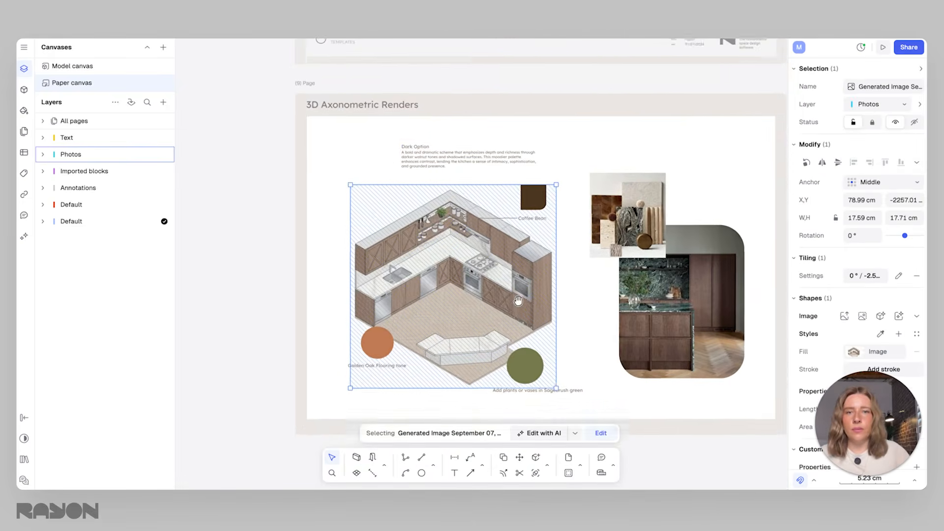
scroll(510, 258, down, 1)
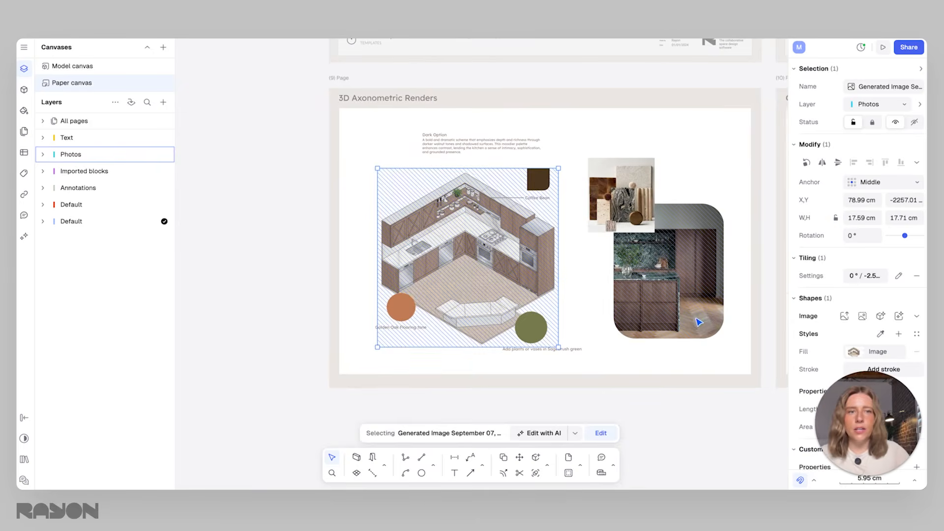
key(Delete)
drag(715, 346, 366, 132)
key(Delete)
click(546, 350)
key(Delete)
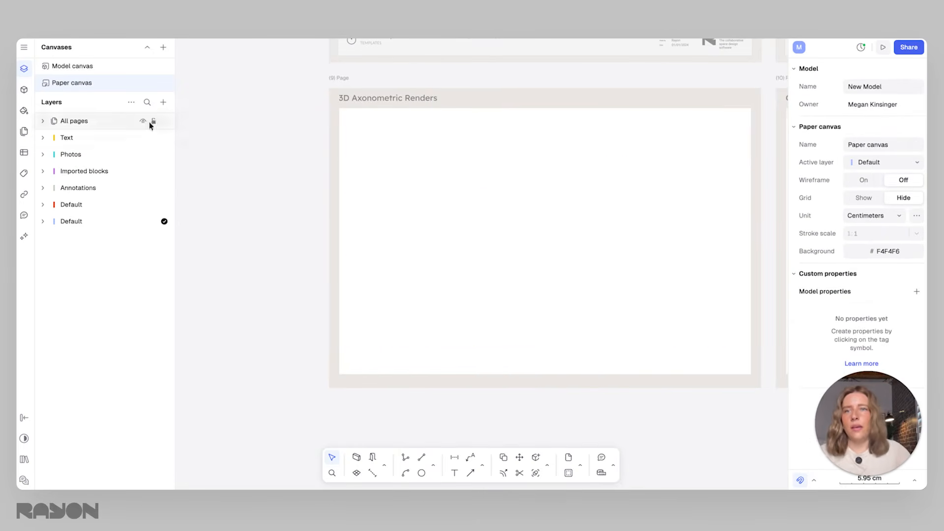
Step: Copy the green kitchen axonometric render from the model canvas and paste it onto the paper canvas
mouse_move(154, 124)
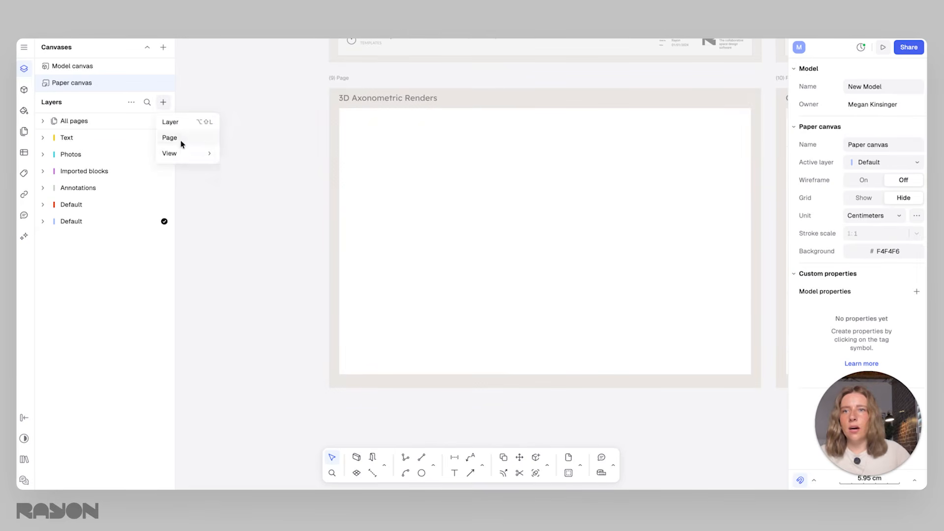
mouse_move(183, 150)
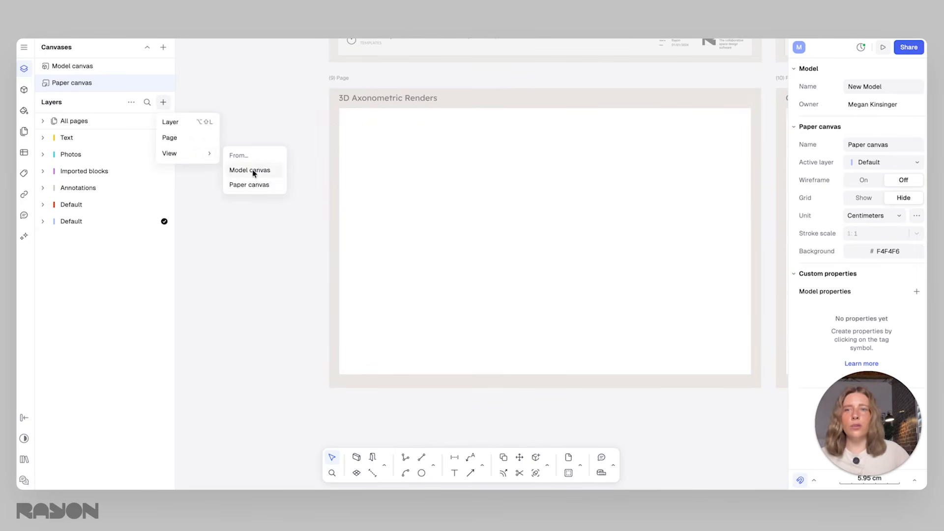
click(118, 63)
middle_drag(301, 156, 661, 239)
middle_drag(389, 180, 540, 218)
click(328, 202)
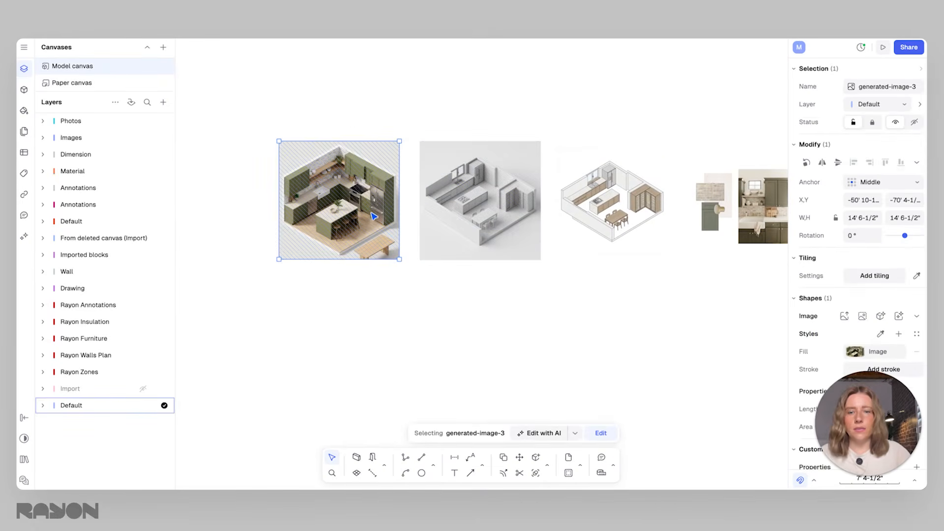
click(82, 86)
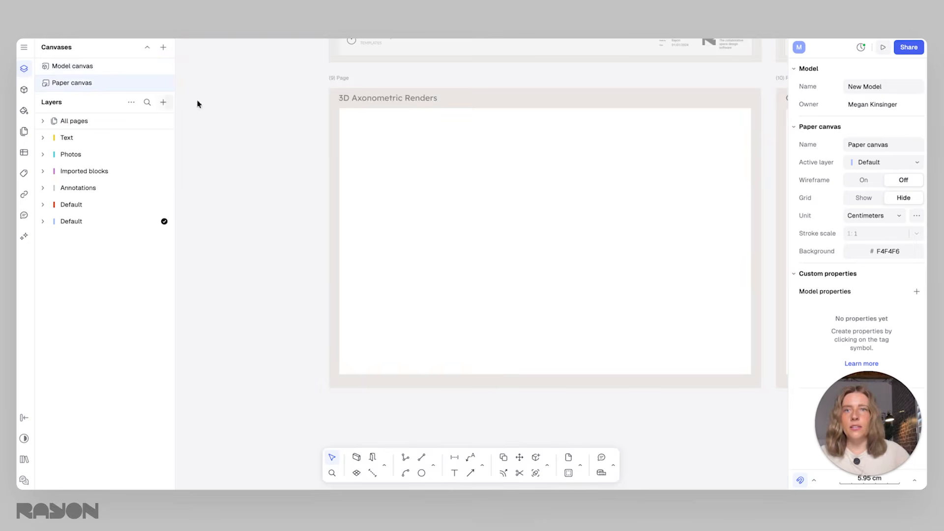
scroll(526, 236, down, 10)
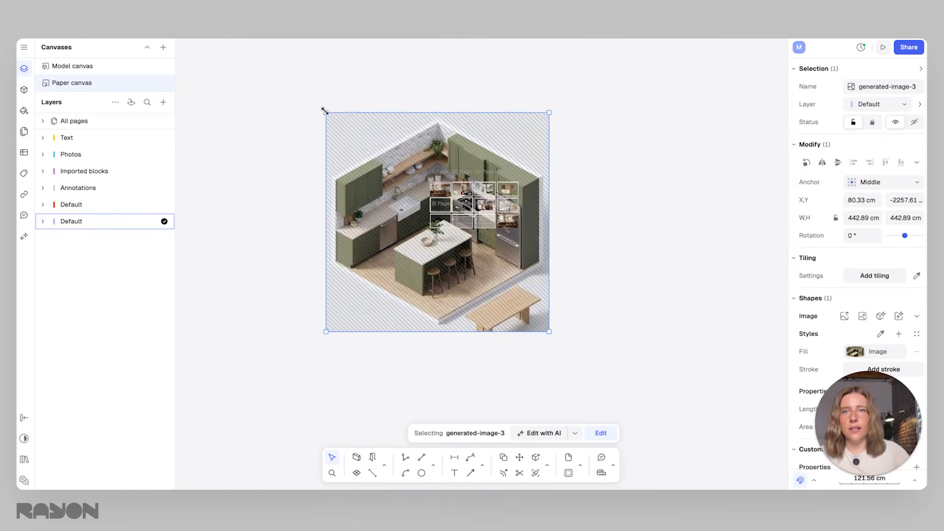
Step: Scale the pasted render down to about 23.6 cm square and place it on the 3D Axonometric Renders page
drag(325, 110, 517, 300)
scroll(524, 304, up, 9)
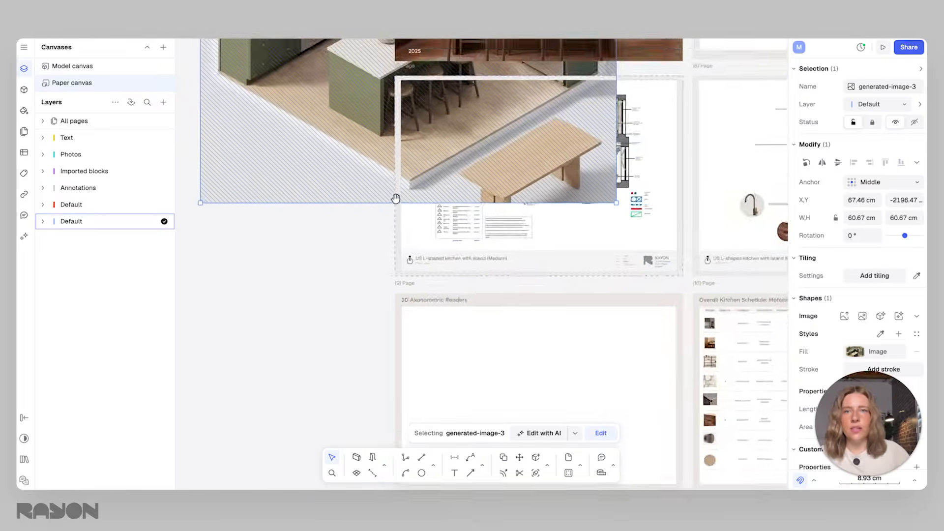
scroll(396, 198, down, 2)
drag(292, 267, 423, 85)
drag(470, 104, 467, 376)
scroll(472, 344, down, 2)
drag(477, 298, 472, 300)
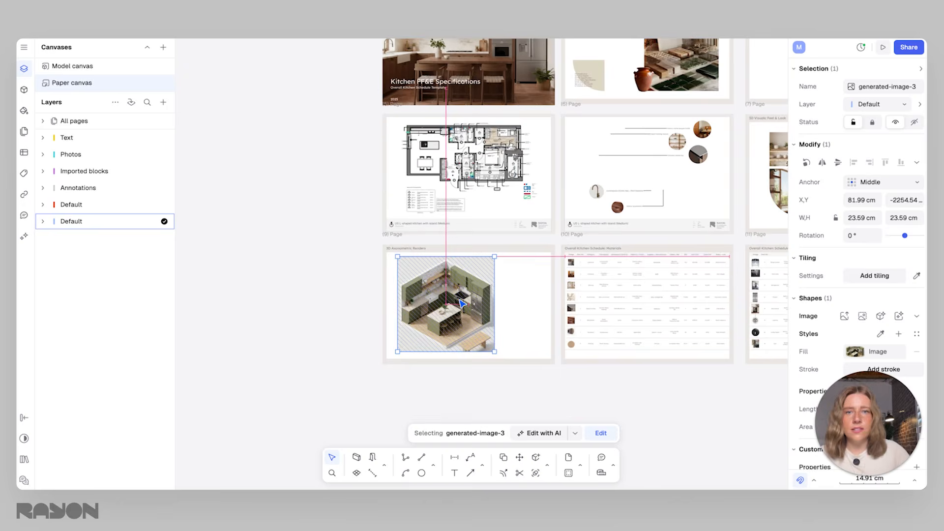
scroll(613, 206, right, 5)
scroll(613, 206, up, 2)
ctrl+scroll(613, 137, up, 3)
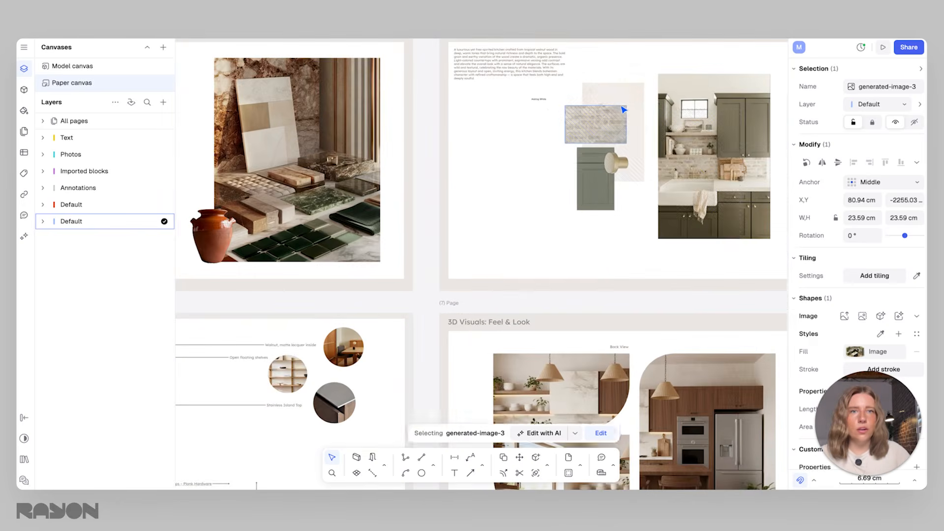
click(603, 85)
click(600, 189)
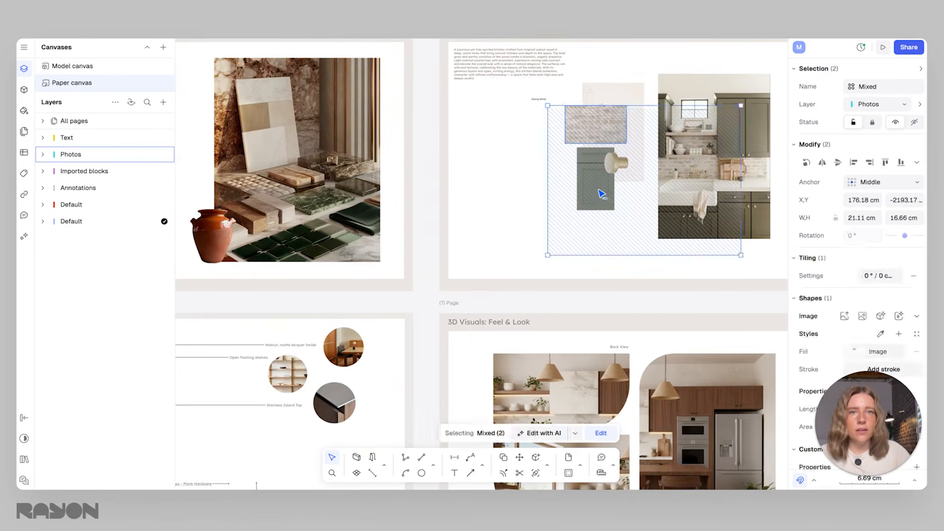
key(Escape)
Step: Switch to the kitchen template file and copy the Kitchen: Elevation 1 drawing from its Model Canvas_Kitchen Layouts
scroll(510, 211, down, 4)
scroll(510, 211, left, 5)
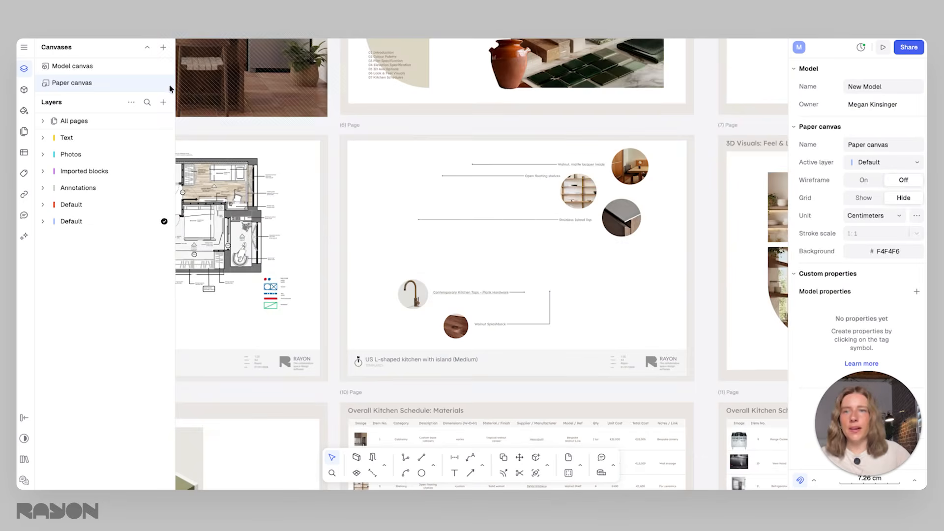
click(90, 67)
scroll(605, 279, right, 10)
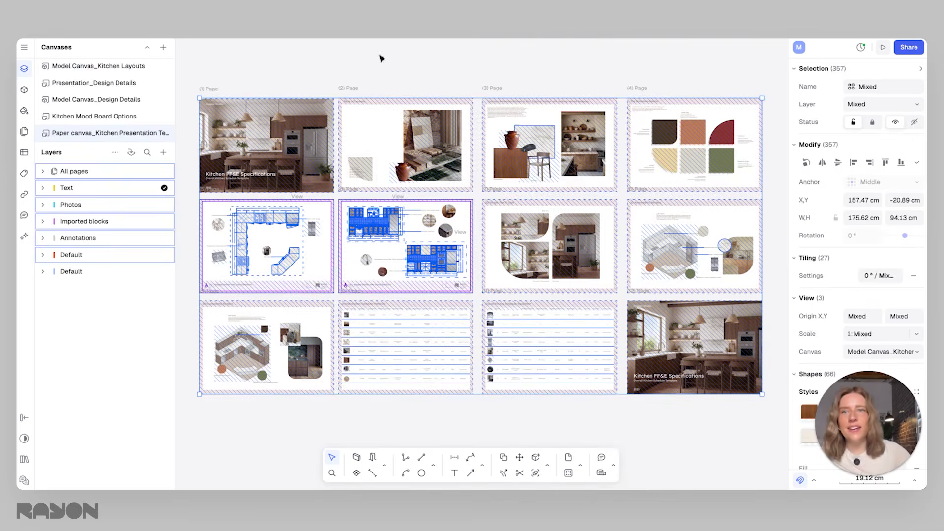
click(380, 58)
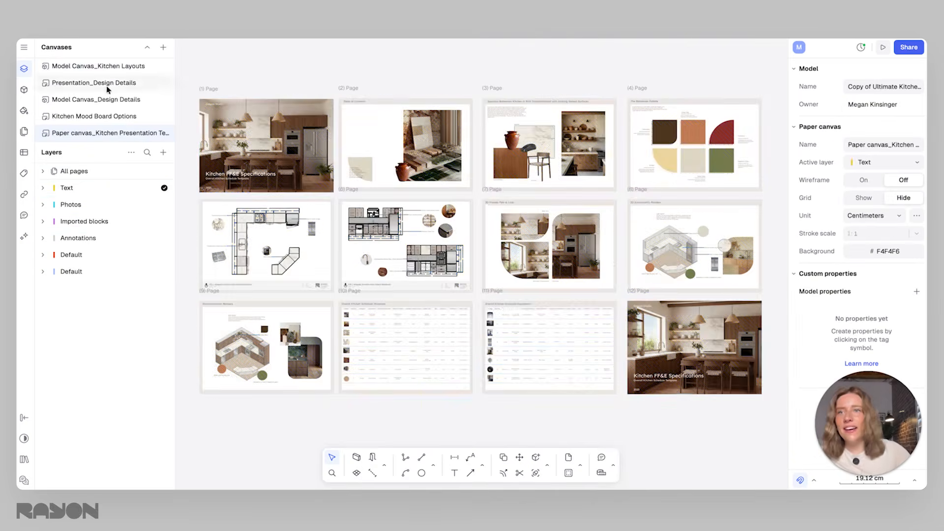
click(101, 67)
scroll(570, 279, up, 3)
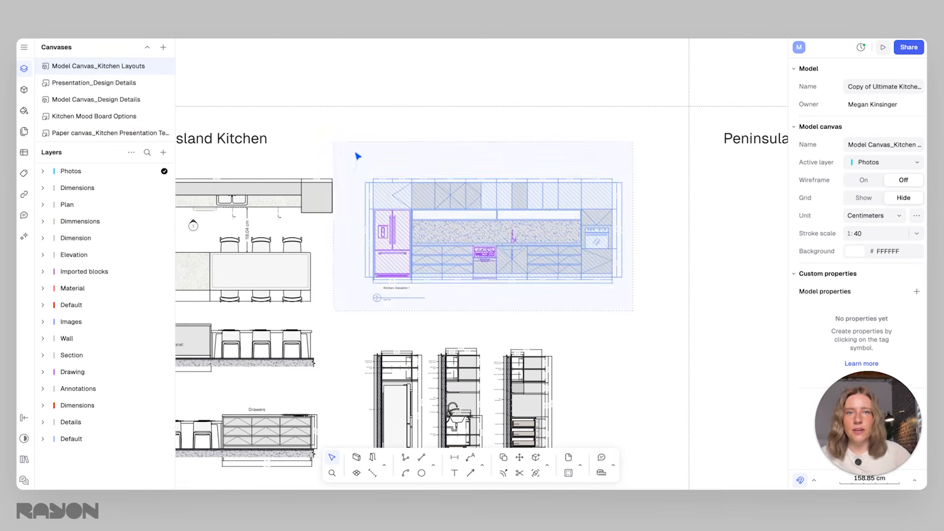
click(462, 214)
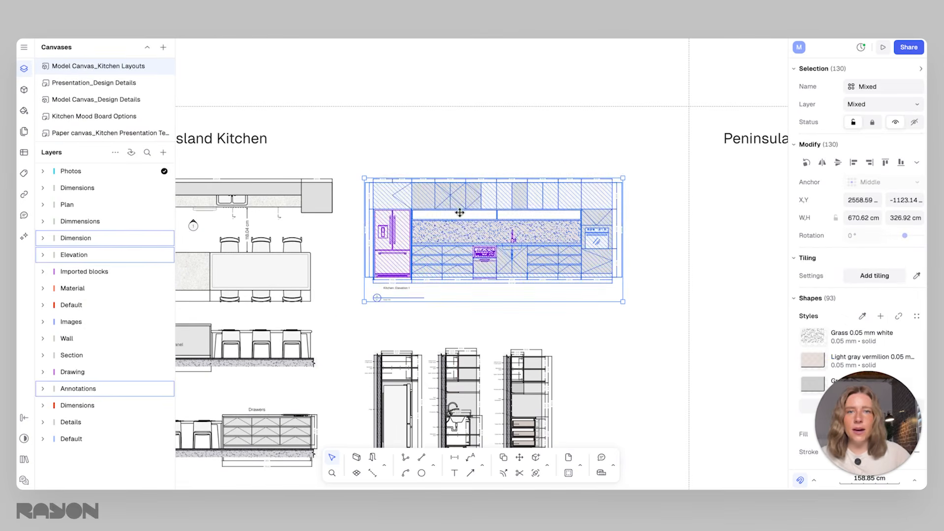
right_click(490, 231)
click(513, 253)
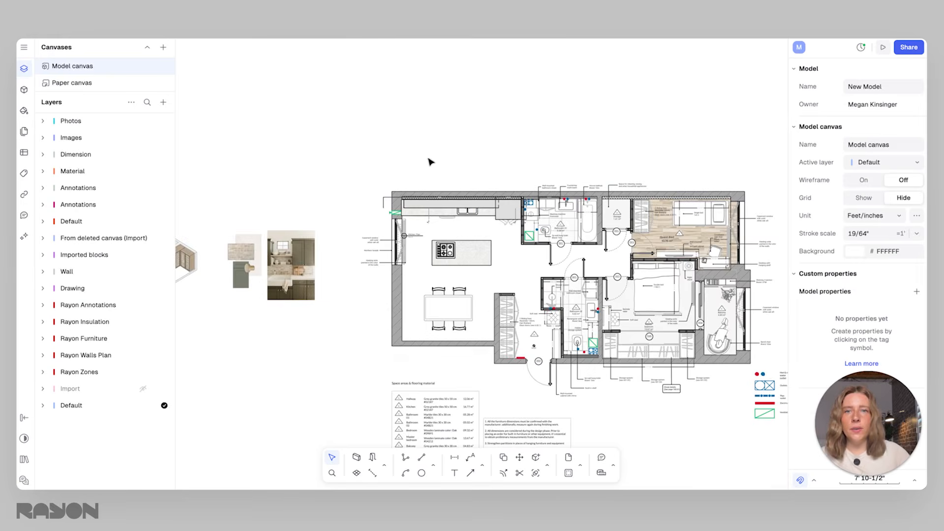
Step: Paste the kitchen elevation onto the project's model canvas and place it above the kitchen plan
right_click(429, 156)
click(455, 222)
drag(497, 248, 489, 124)
ctrl+scroll(489, 125, up, 5)
middle_drag(518, 177, 535, 187)
drag(537, 188, 472, 185)
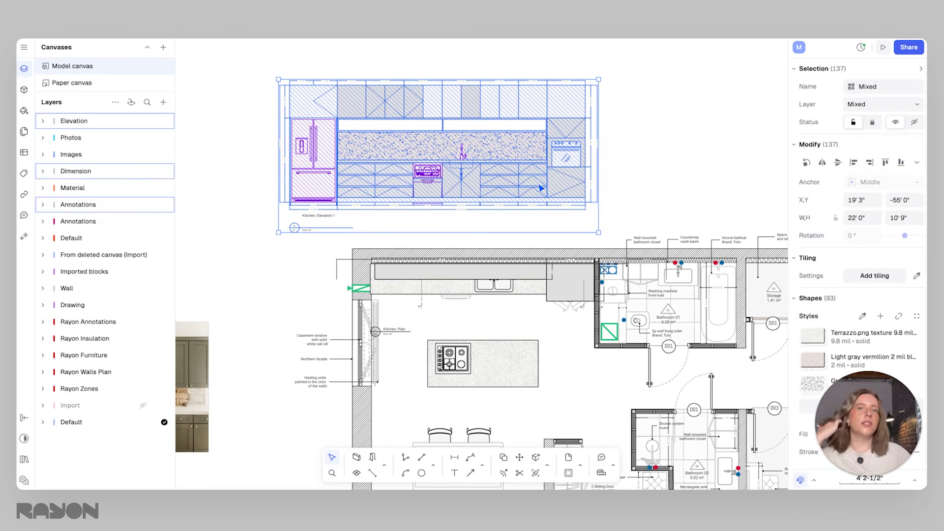
Step: Mirror the pasted elevation horizontally and line it up with the kitchen's back wall in the plan
click(822, 163)
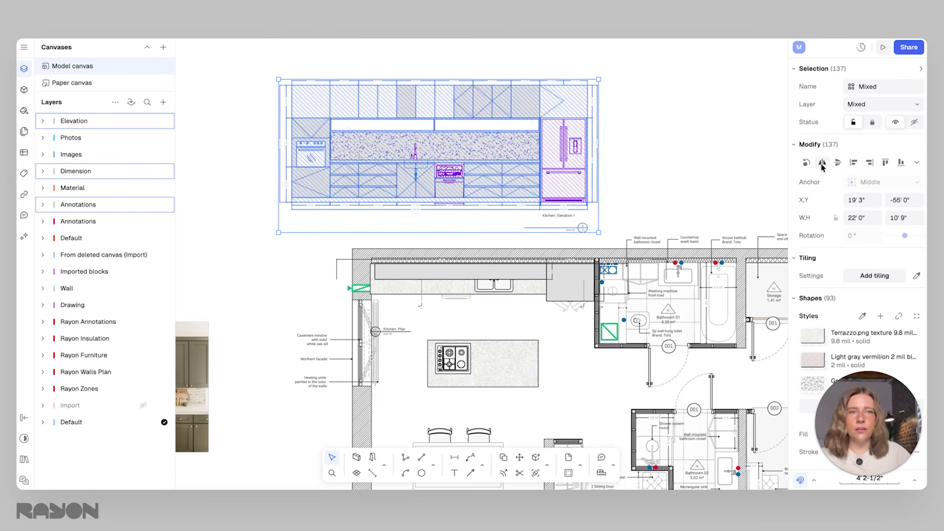
mouse_move(560, 183)
mouse_down()
mouse_move(565, 220)
mouse_move(564, 157)
mouse_move(567, 169)
mouse_up()
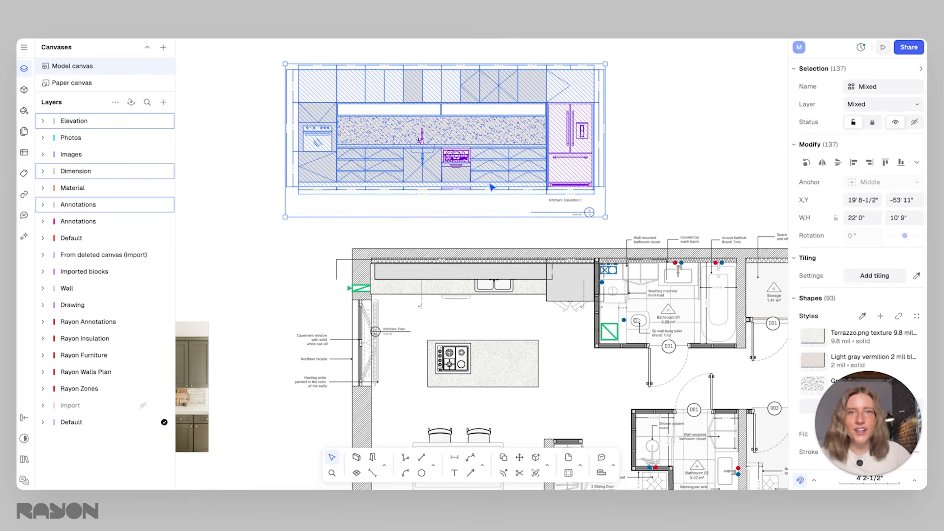
ctrl+scroll(426, 153, up, 1)
ctrl+scroll(425, 153, up, 1)
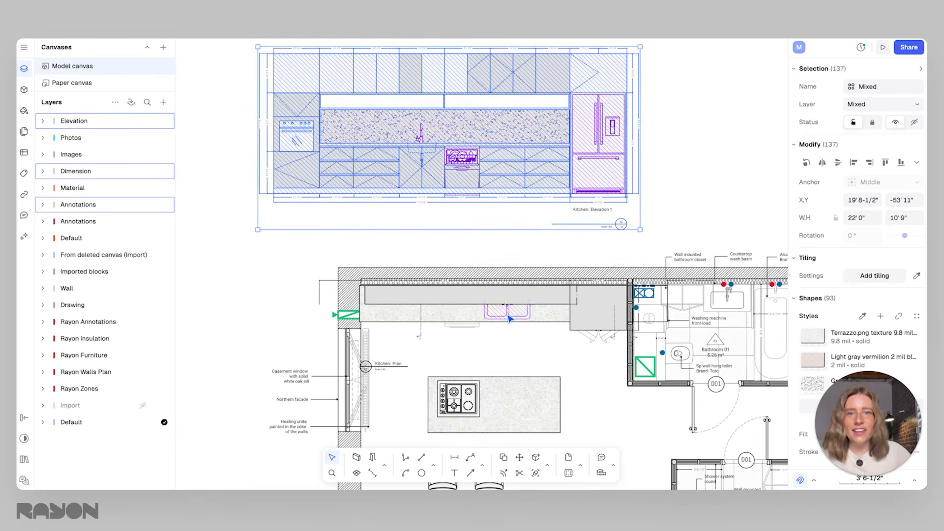
Step: Try moving the elevation's faucet along the backsplash toward the plan's sink position, and undo the move
click(420, 138)
click(421, 138)
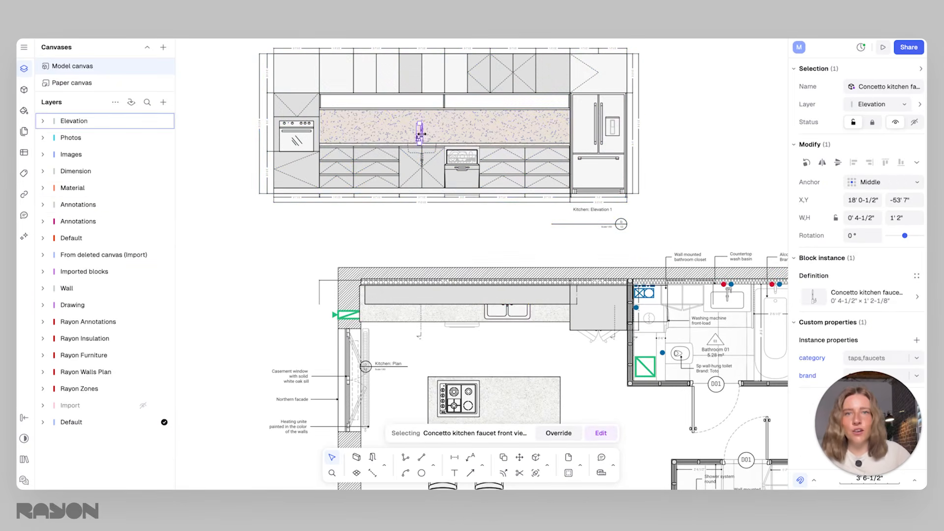
ctrl+scroll(422, 133, up, 4)
drag(422, 141, 550, 143)
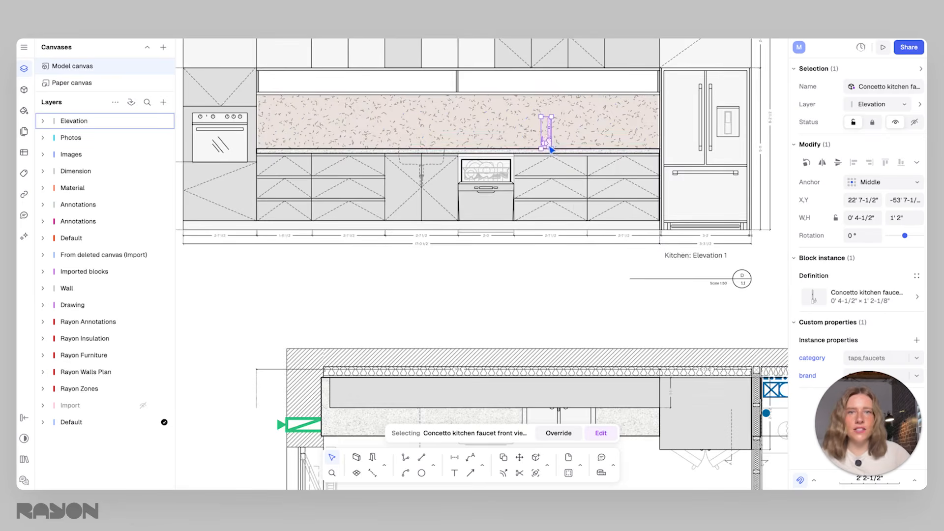
ctrl+scroll(547, 187, down, 2)
key(ctrl+z)
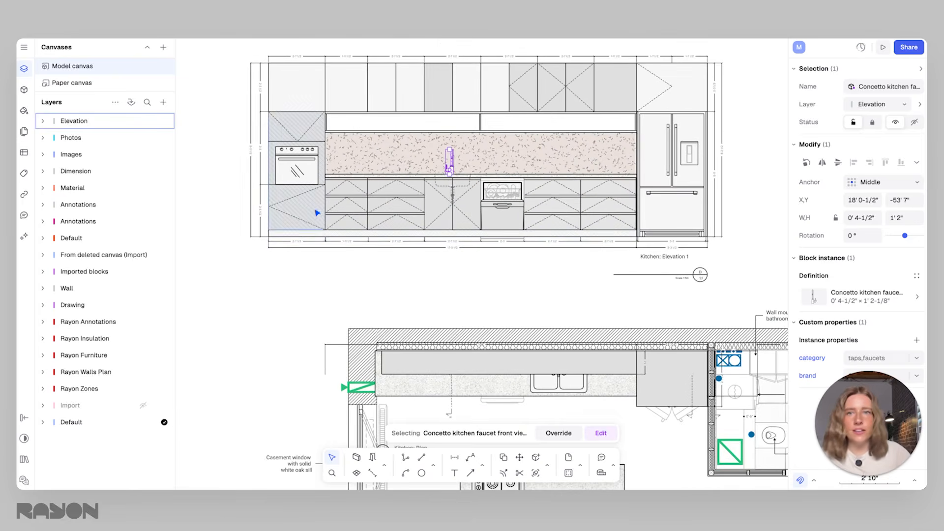
Step: Delete the tall oven unit, the cabinet above it and their dimensions from the elevation's left end
click(310, 225)
drag(307, 273, 307, 148)
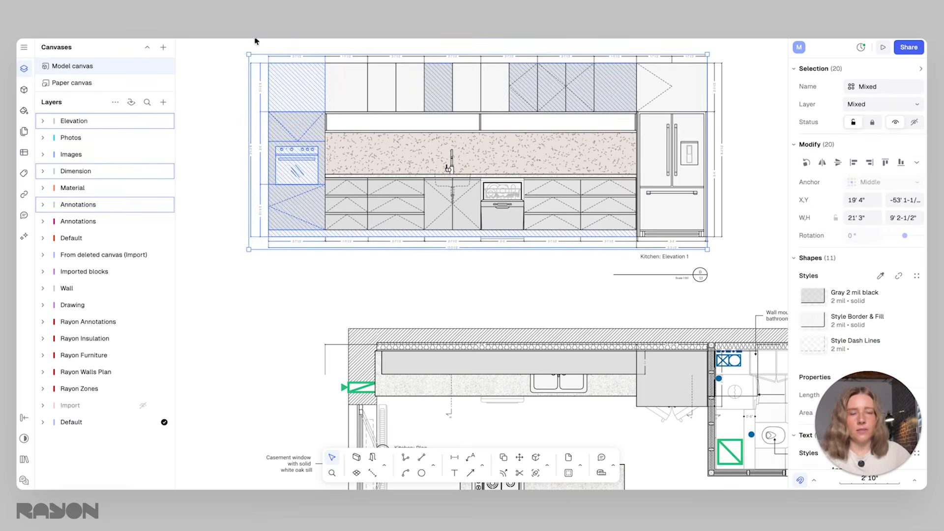
key(Delete)
middle_drag(578, 211, 580, 187)
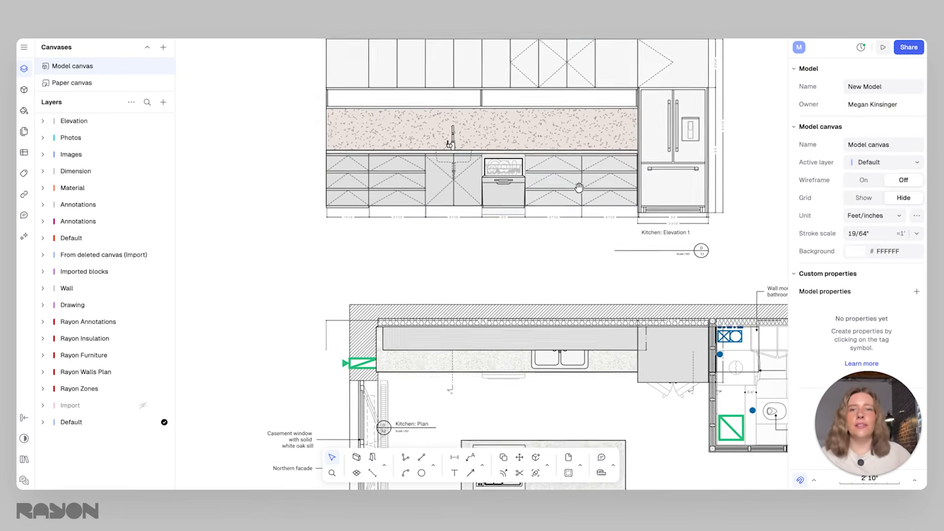
scroll(580, 187, down, 1)
middle_drag(364, 193, 372, 215)
drag(371, 238, 337, 57)
click(277, 117)
click(361, 190)
scroll(493, 201, down, 1)
middle_drag(498, 210, 468, 184)
click(711, 187)
middle_drag(638, 130, 606, 168)
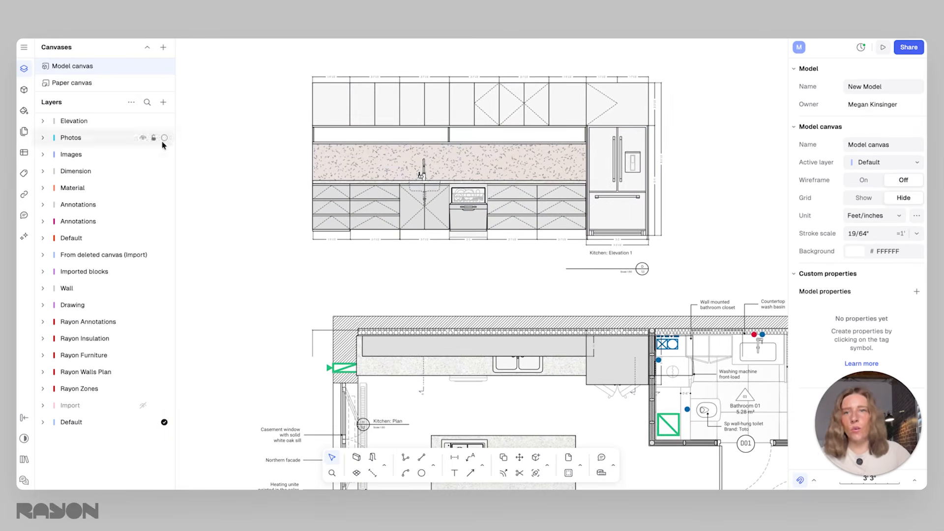
Step: On the paper canvas, delete the round photos, labels and leader lines from page 6, keeping its title block
click(86, 84)
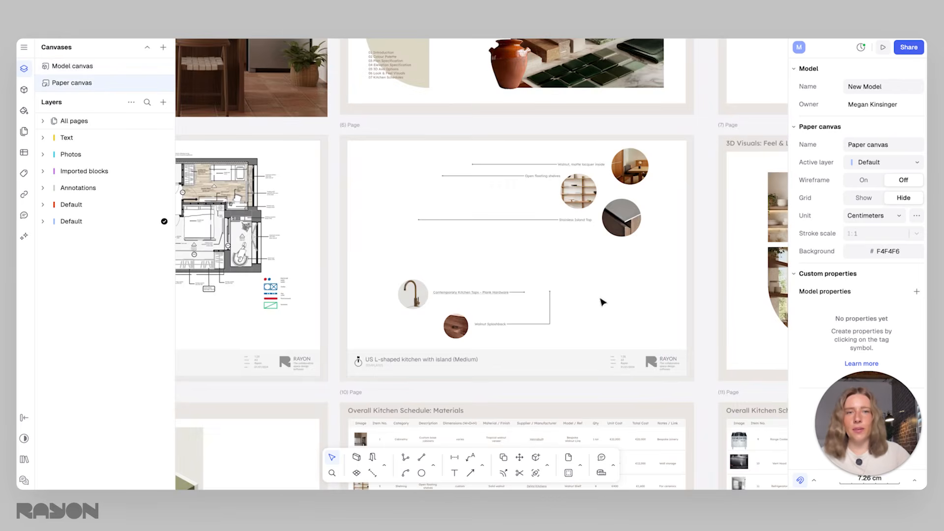
click(629, 238)
drag(647, 338, 408, 155)
key(Delete)
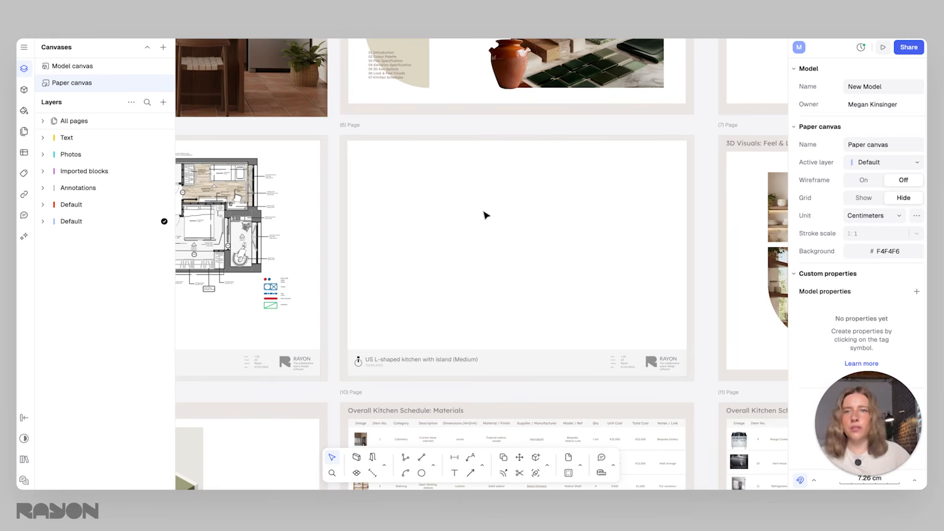
Step: Add a view of the model canvas over the emptied page 6 and resize its frame to about 44.7 by 47.9 cm
click(163, 102)
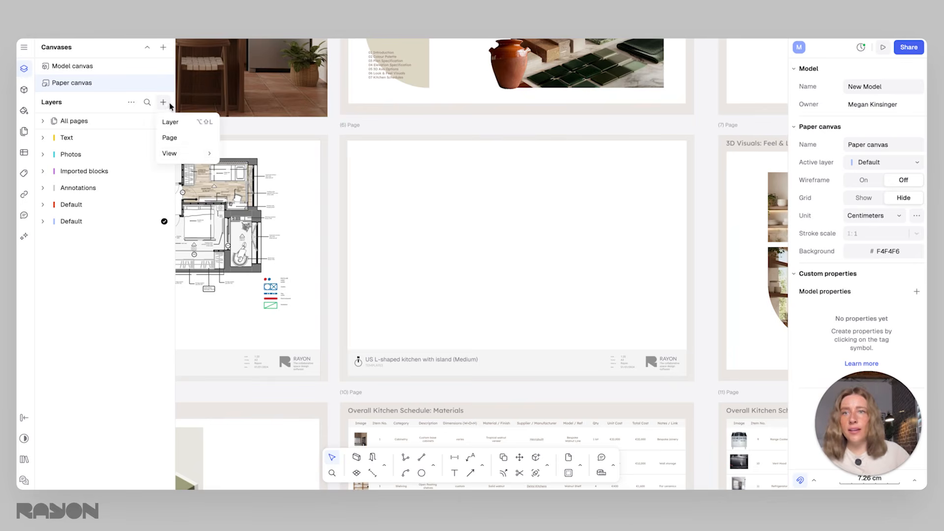
mouse_move(179, 156)
click(256, 171)
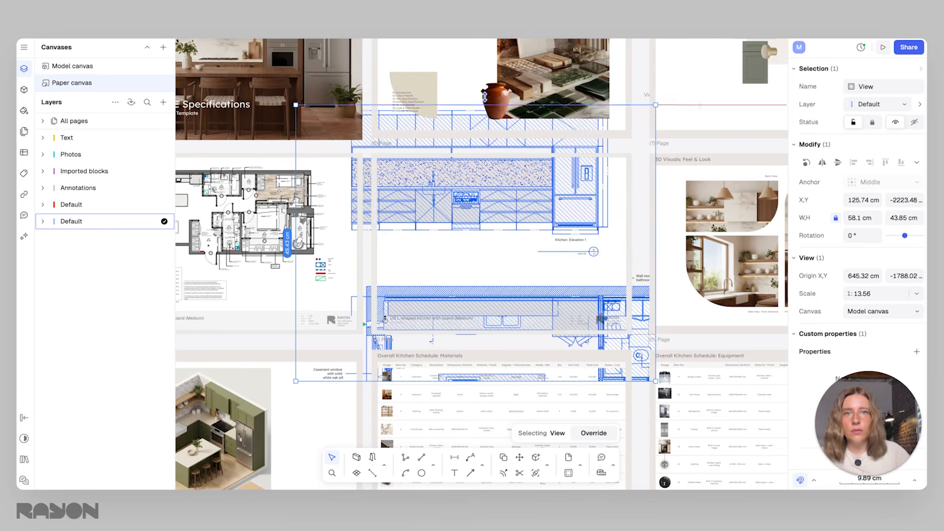
drag(493, 108, 493, 90)
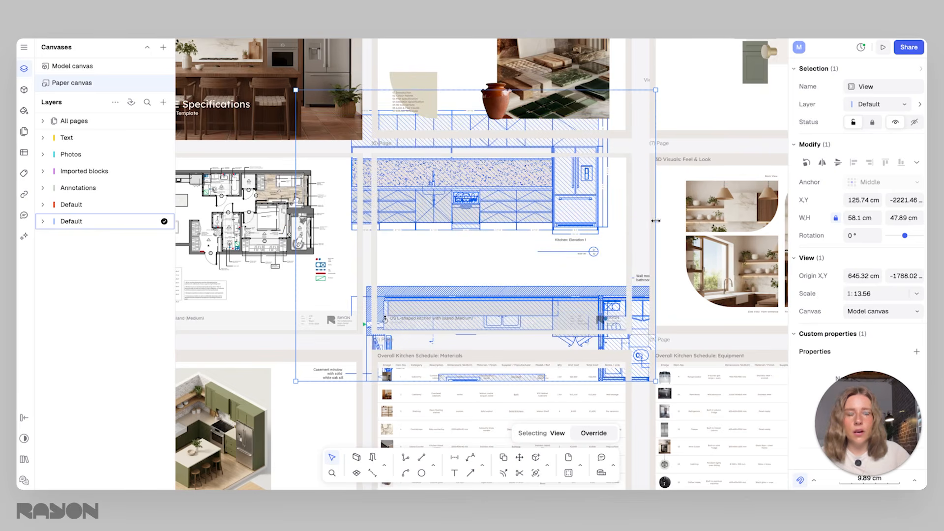
drag(656, 216, 620, 215)
drag(295, 210, 347, 211)
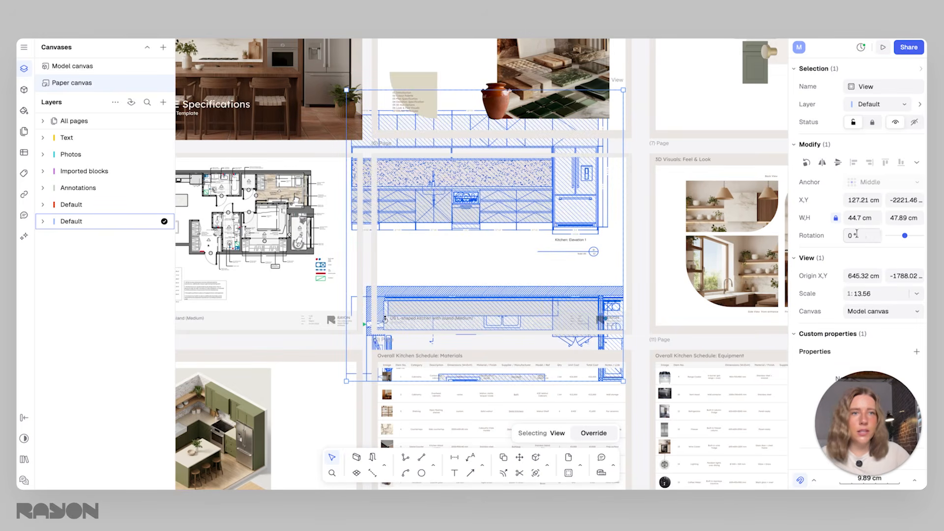
Step: Set the elevation view's scale to 1:25 and crop its lower edge to a height of about 27.8 cm
click(916, 294)
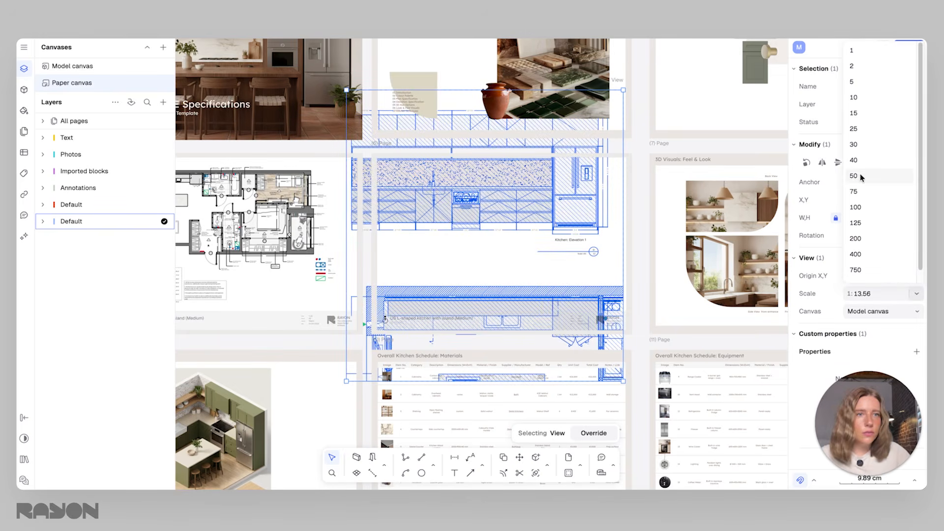
click(885, 177)
drag(483, 381, 563, 273)
click(916, 294)
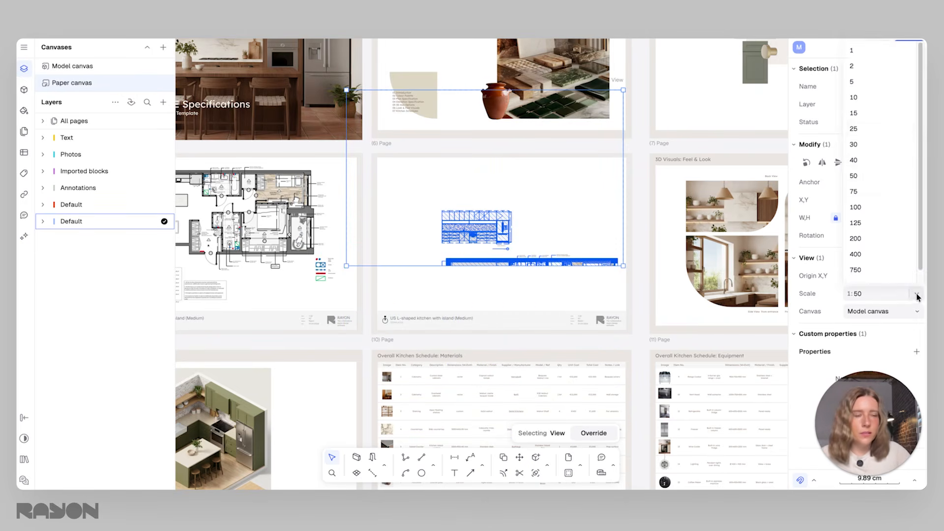
click(864, 132)
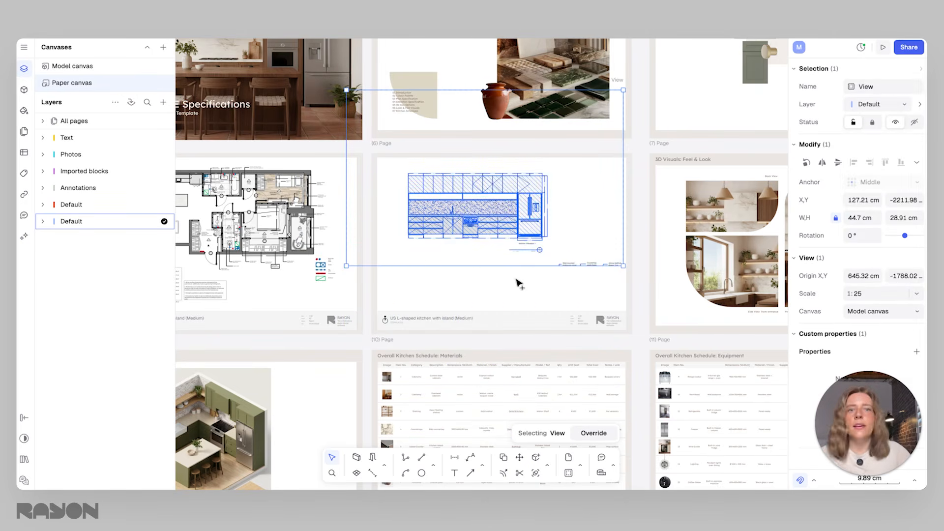
drag(514, 265, 515, 259)
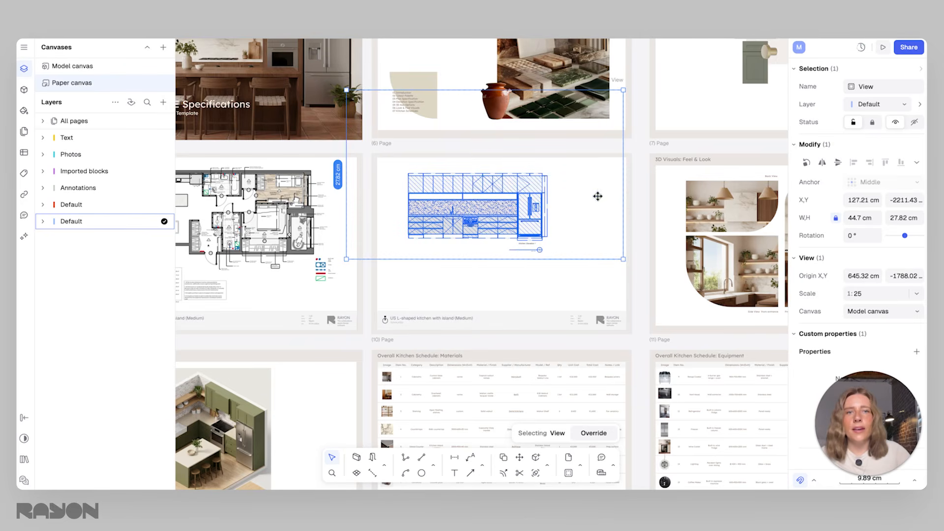
Step: Crop the elevation view's frame to about 27.9 by 15.8 cm and centre it on page 6
drag(623, 197, 573, 197)
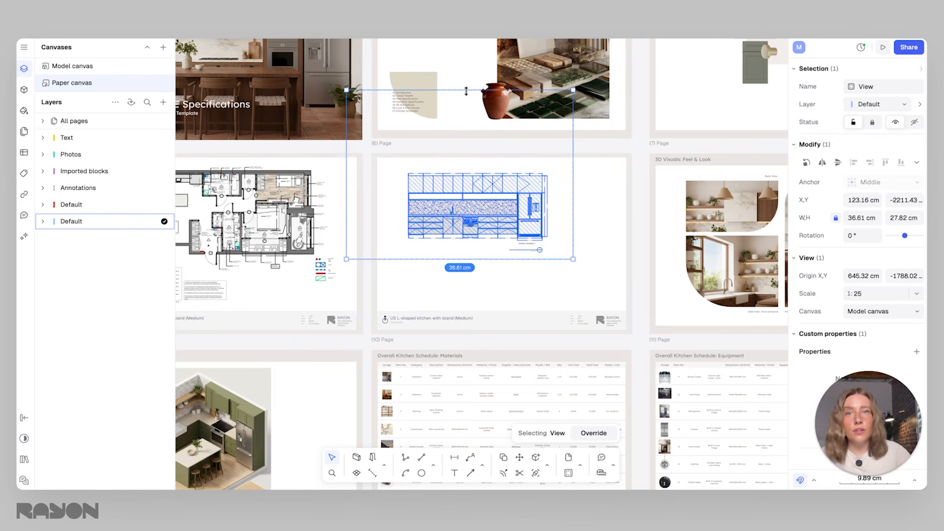
drag(464, 90, 464, 163)
drag(346, 186, 400, 186)
drag(549, 232, 562, 256)
click(621, 246)
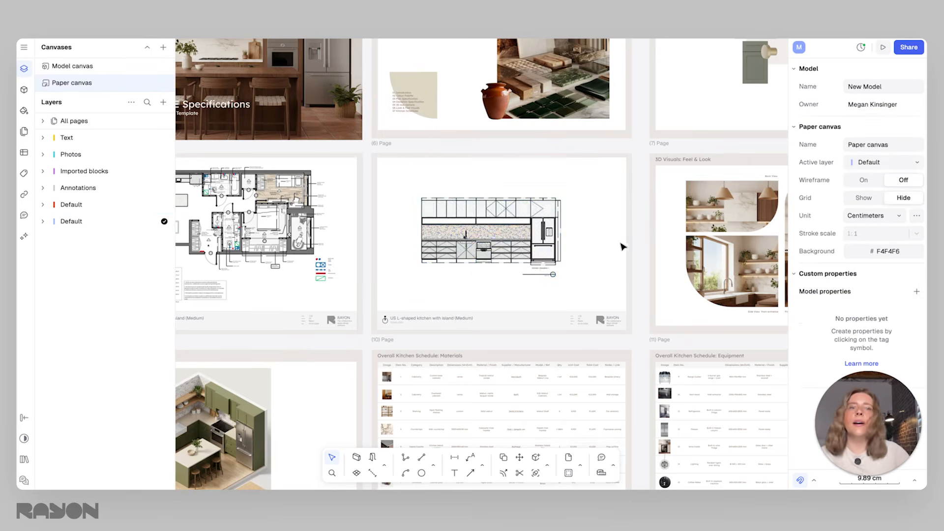
Step: Move the cropped elevation view to the upper left area of page 6
scroll(525, 247, up, 5)
scroll(493, 235, down, 4)
scroll(493, 234, down, 1)
mouse_move(493, 235)
middle_down()
mouse_move(559, 232)
mouse_move(642, 253)
middle_up()
drag(647, 233, 673, 234)
drag(650, 201, 600, 173)
click(737, 202)
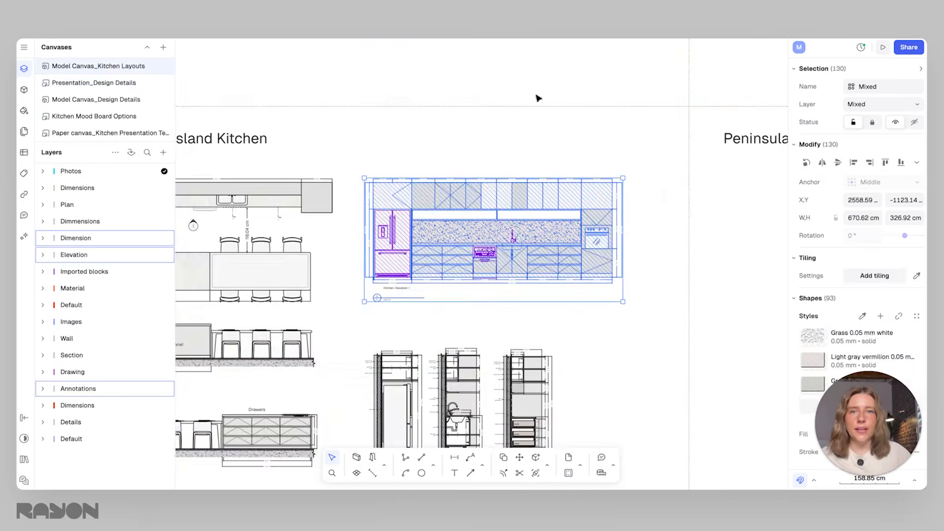
Step: In the template's kitchen layouts canvas, copy the drawings of sections AA, BB and CC from the island kitchen
click(523, 107)
scroll(564, 287, down, 3)
middle_drag(564, 287, 700, 140)
scroll(664, 253, up, 5)
scroll(667, 255, down, 5)
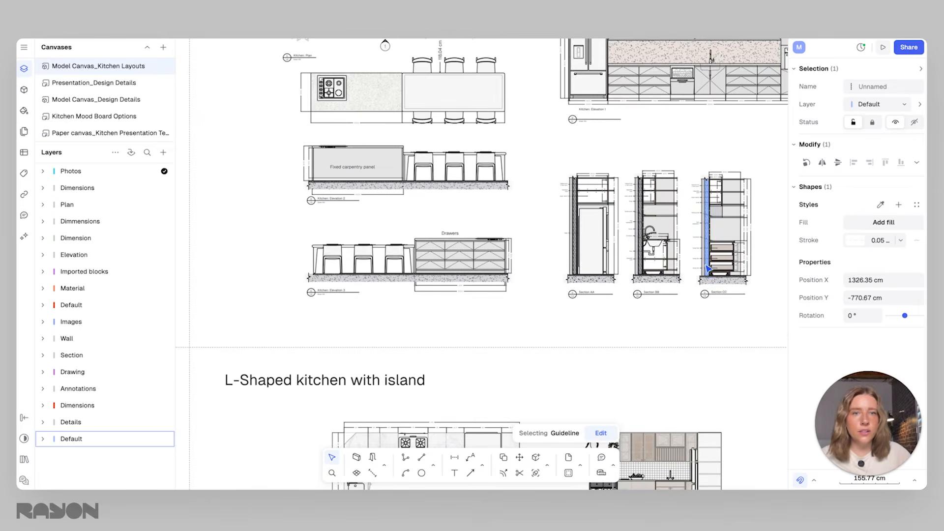
drag(757, 325, 559, 177)
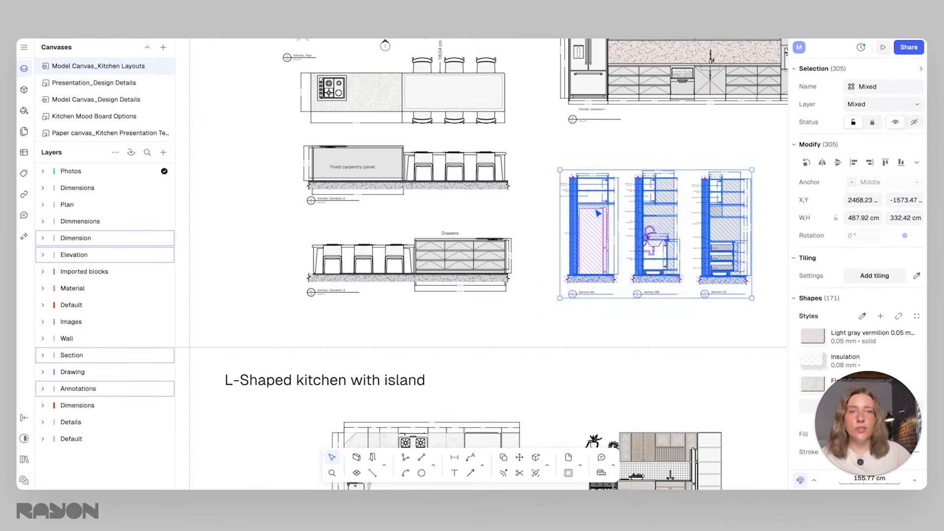
right_click(597, 213)
click(621, 235)
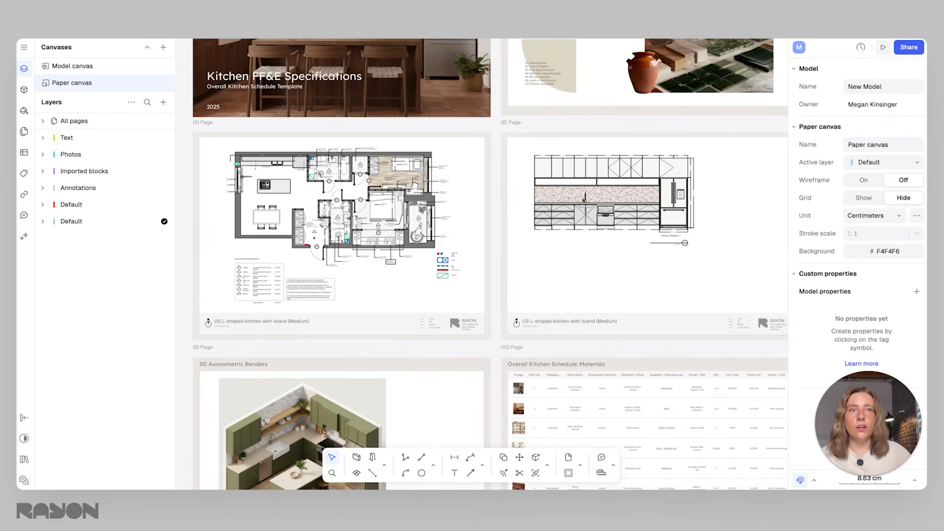
Step: Paste the three kitchen sections into the project's model canvas and align them beside the kitchen elevation
click(78, 66)
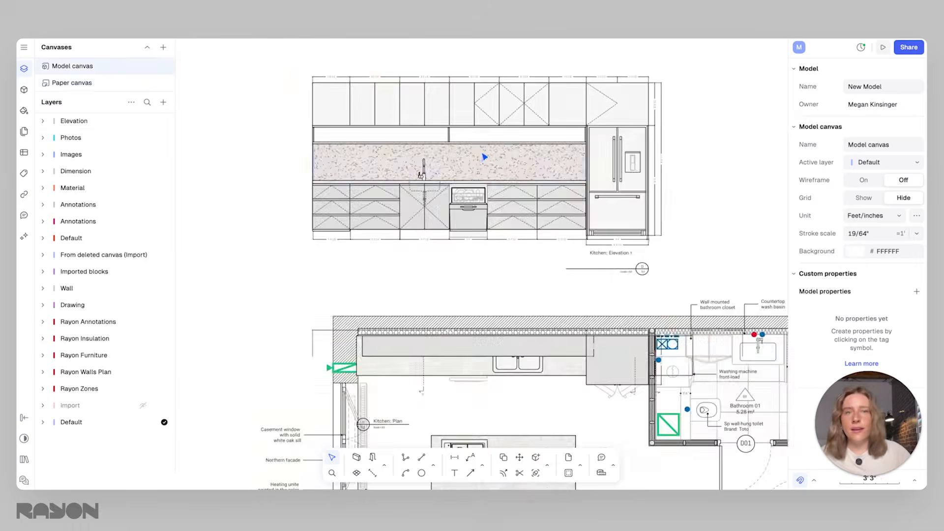
right_click(579, 146)
click(612, 204)
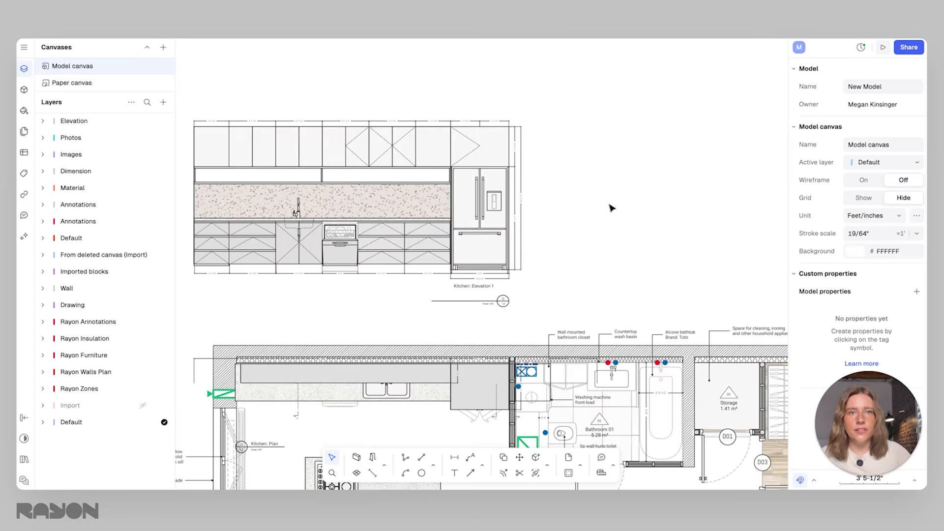
scroll(612, 207, right, 1)
drag(608, 237, 737, 199)
scroll(737, 199, up, 1)
drag(606, 205, 596, 209)
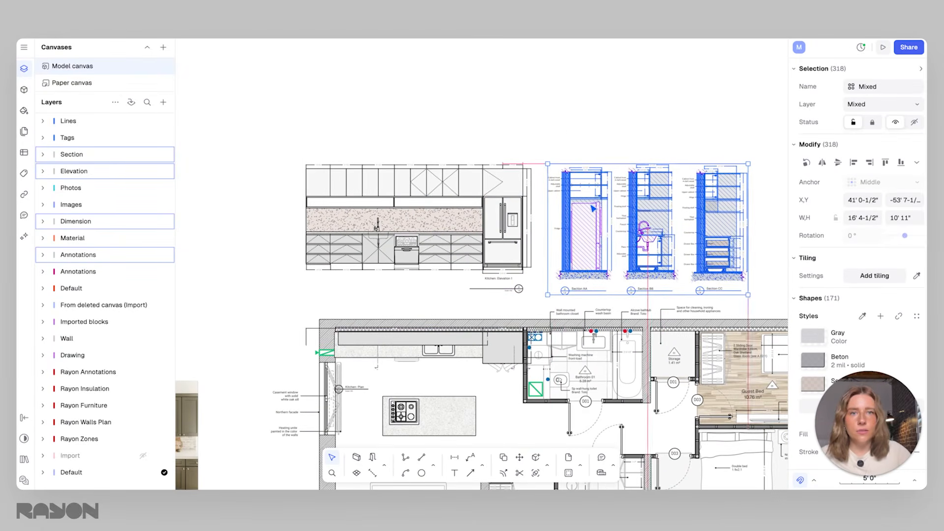
click(569, 117)
Step: On the paper canvas, narrow the page 6 view to about 25.1 cm and move it to the page's upper left corner
click(74, 82)
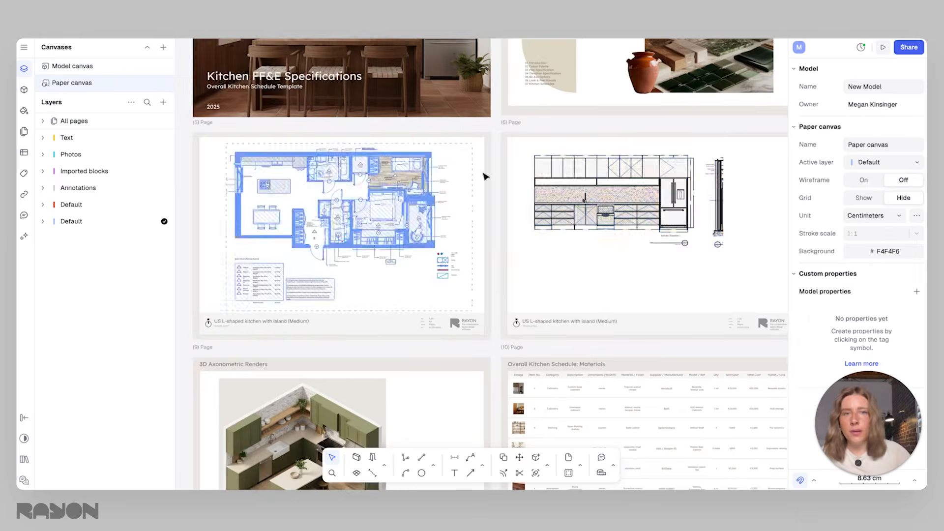
scroll(688, 219, right, 3)
click(642, 206)
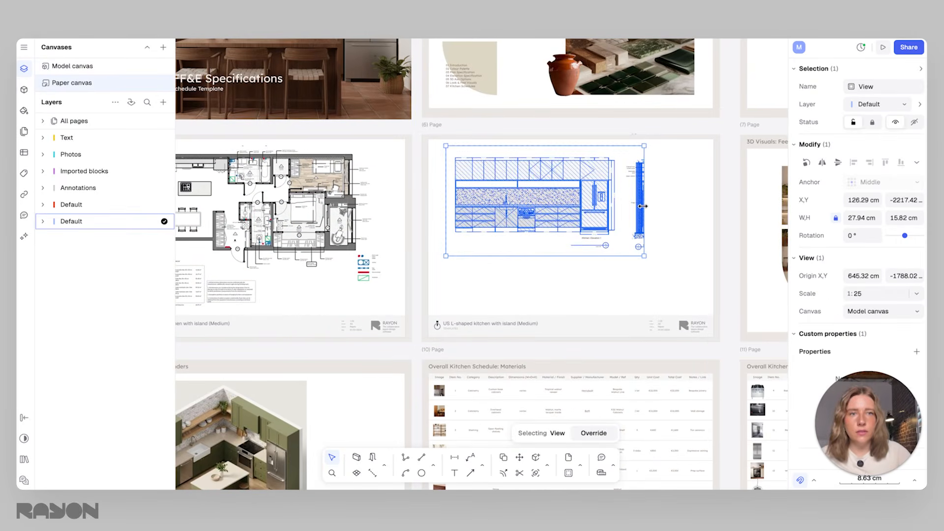
drag(643, 206, 623, 206)
ctrl+scroll(571, 227, up, 3)
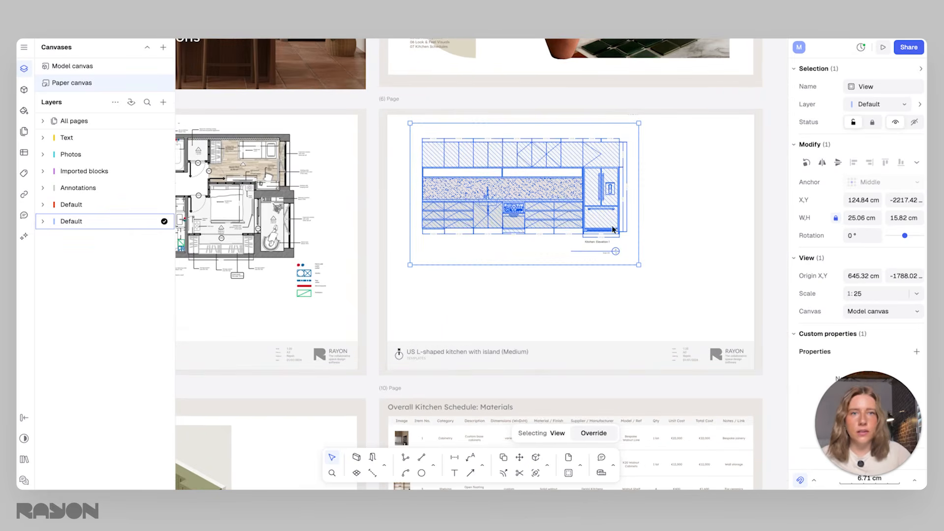
drag(573, 190, 551, 179)
Step: Widen the page 6 view frame to about 38.6 cm so it includes sections AA and BB beside the elevation
click(673, 192)
click(596, 194)
drag(622, 187, 741, 189)
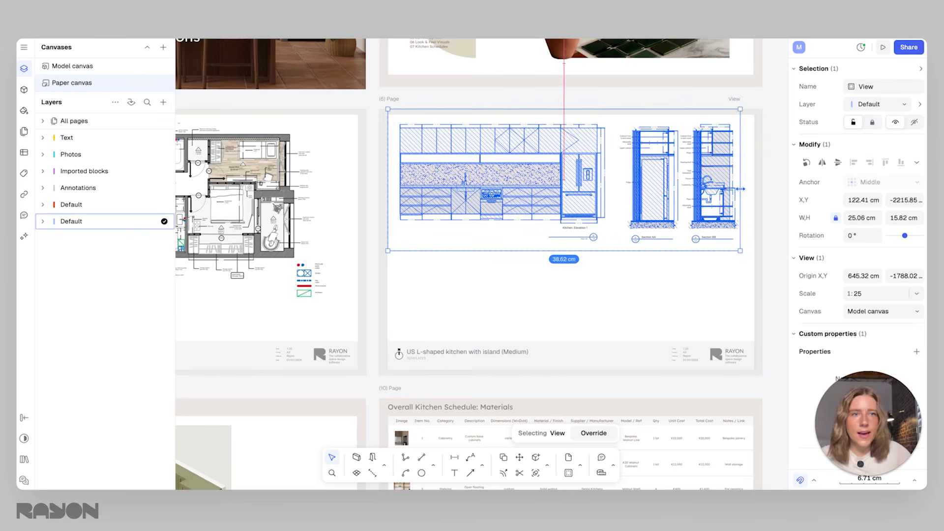
click(673, 282)
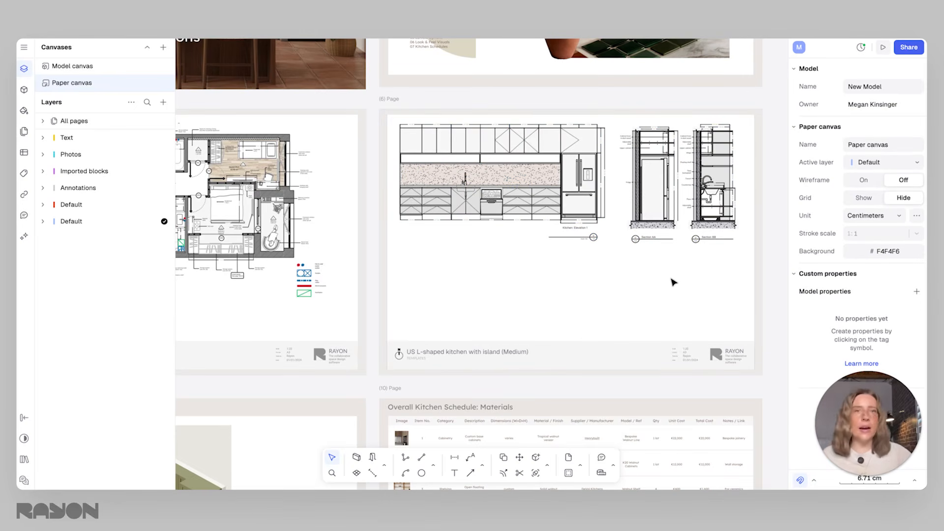
click(648, 215)
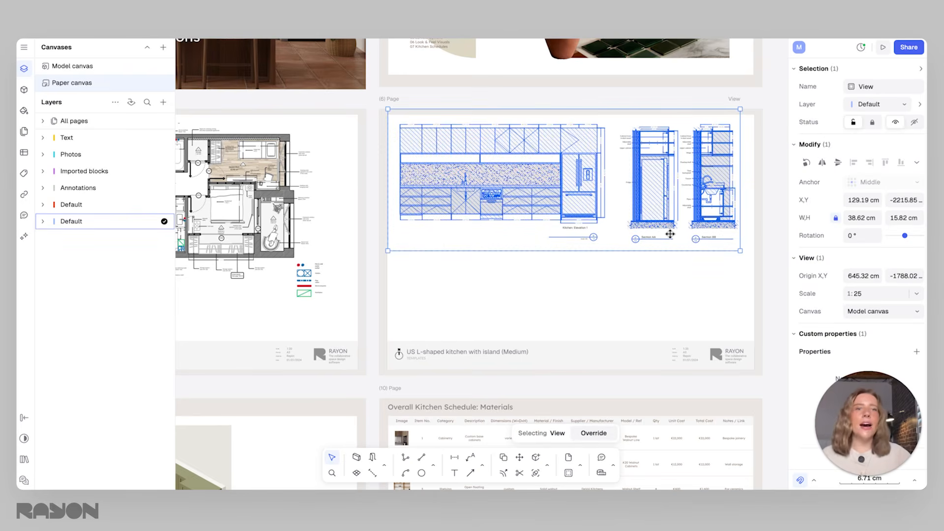
ctrl+scroll(670, 234, up, 10)
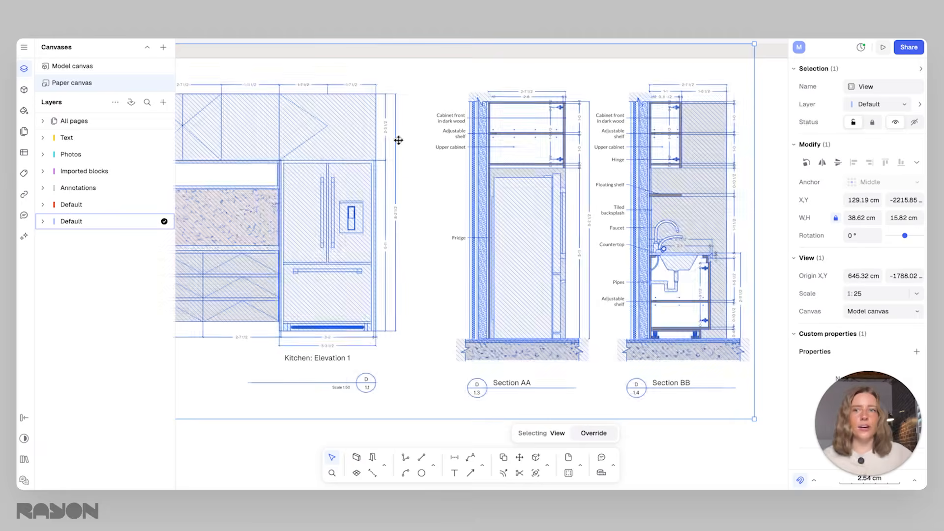
ctrl+scroll(310, 210, down, 10)
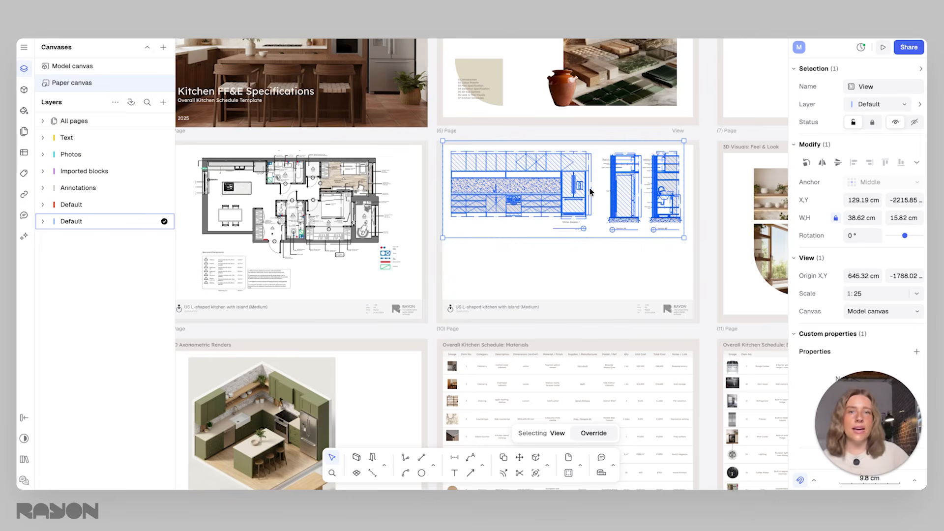
Step: Open the sharing settings, check the invitation roles and publish the project as a presentation
click(909, 48)
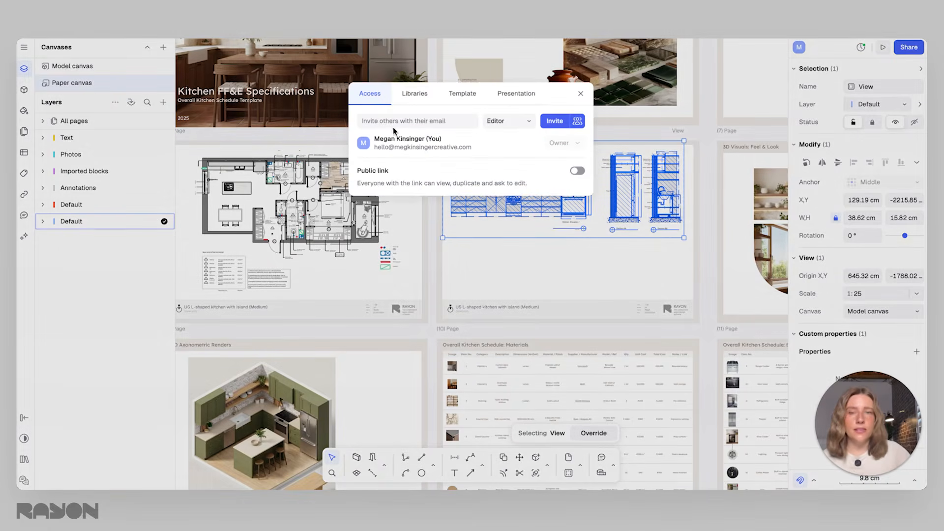
click(522, 121)
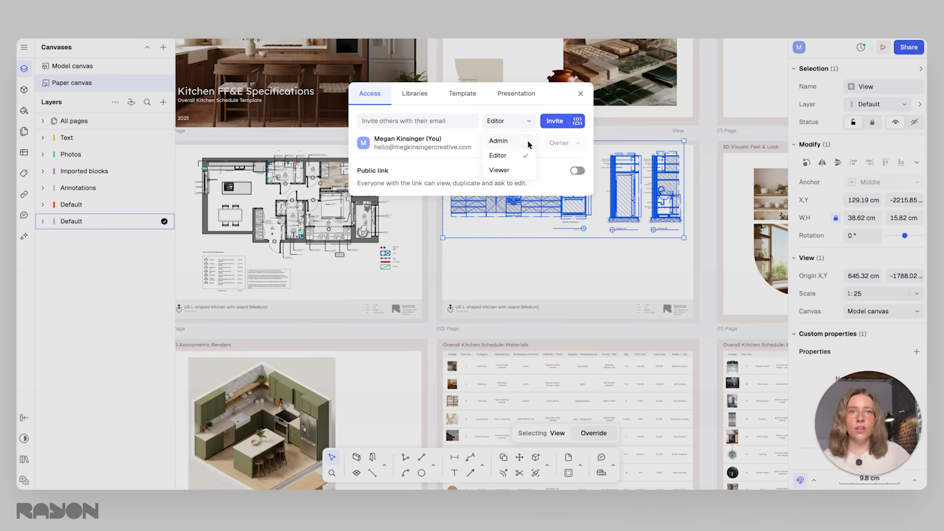
click(533, 113)
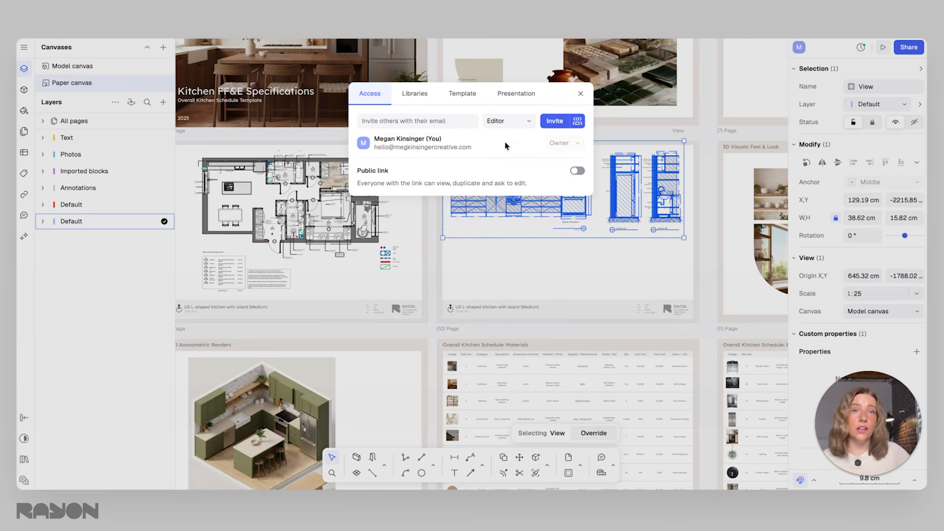
click(514, 95)
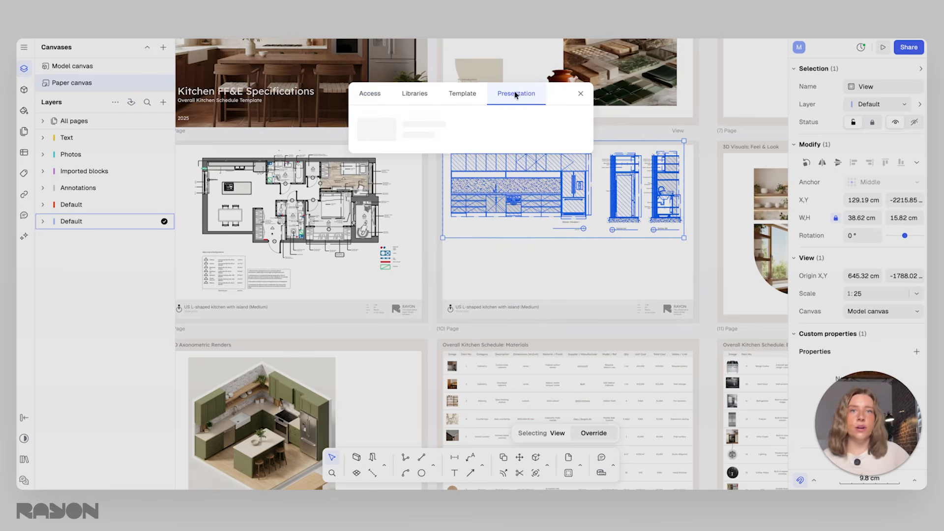
click(578, 128)
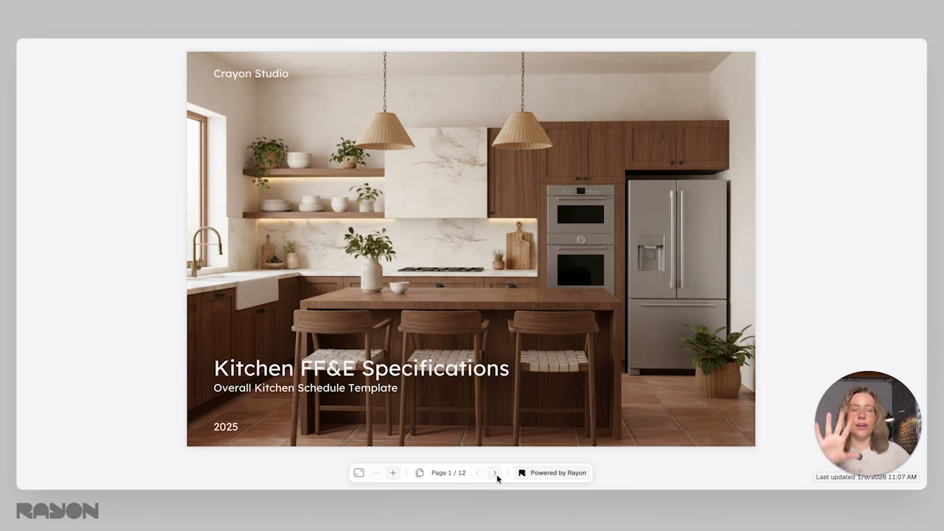
Step: Page through the published presentation from its cover and close the sharing settings
click(496, 474)
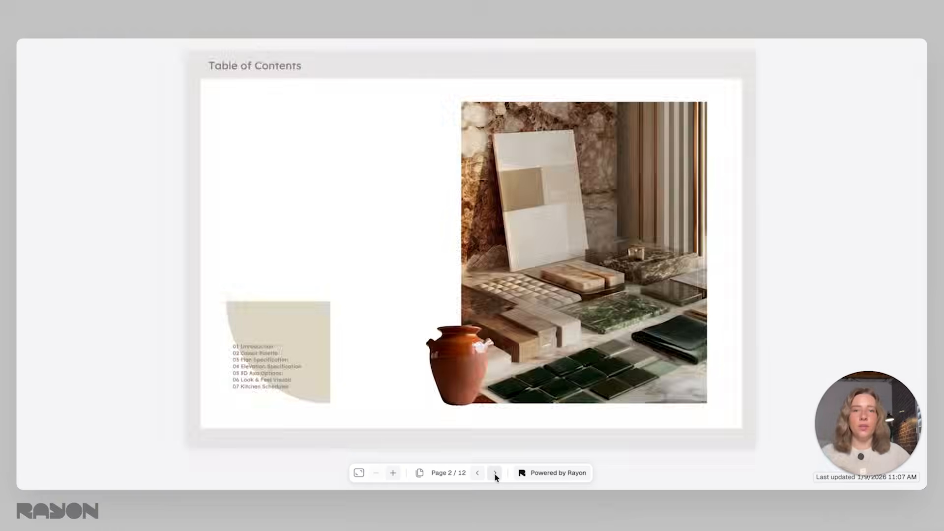
click(495, 473)
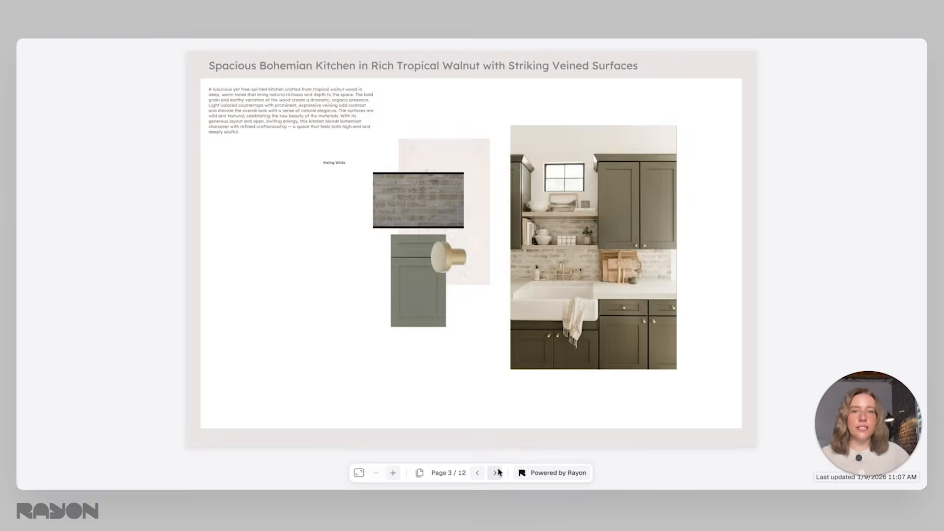
click(496, 473)
click(496, 473)
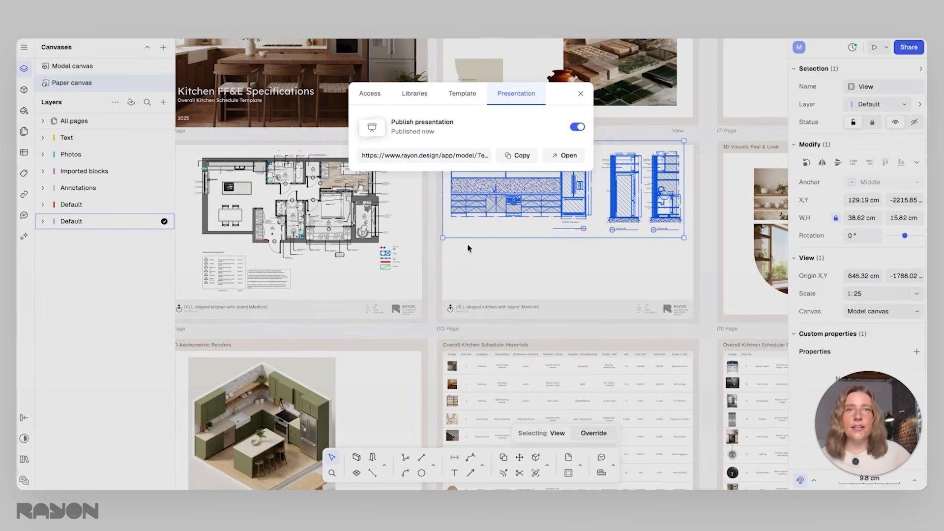
click(581, 94)
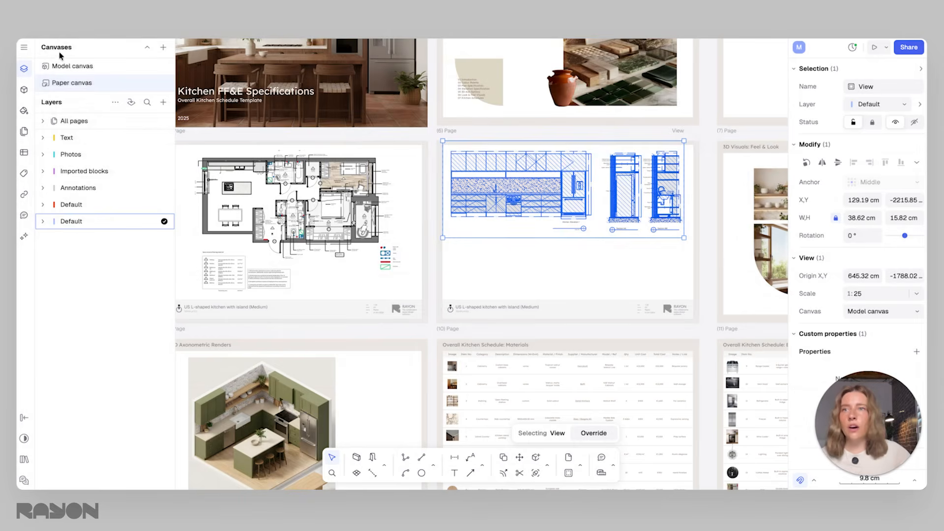
Step: Check the PDF export options for all pages and individual pages of the paper canvas
click(23, 48)
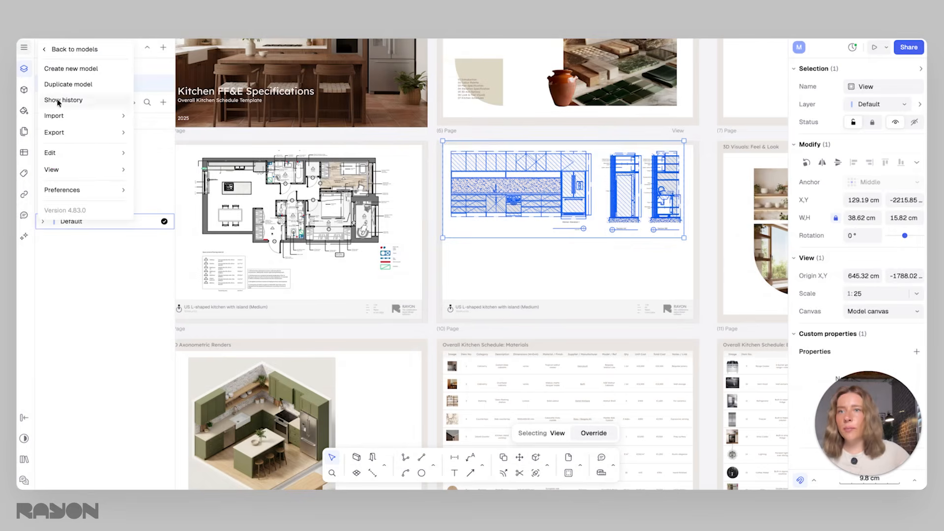
mouse_move(122, 132)
mouse_move(162, 150)
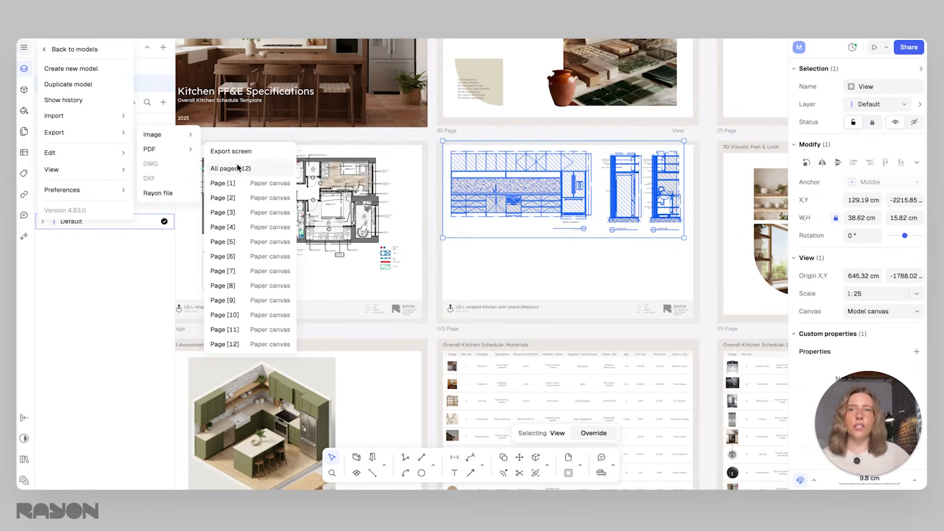
click(346, 126)
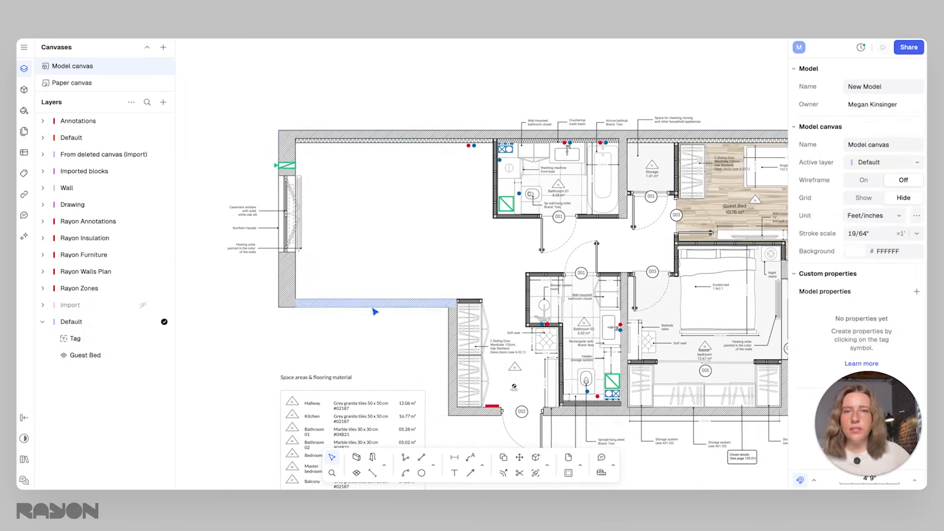
Step: On the model canvas, move the lower wall of the empty kitchen room outward to enlarge the room
drag(374, 309, 375, 362)
click(376, 279)
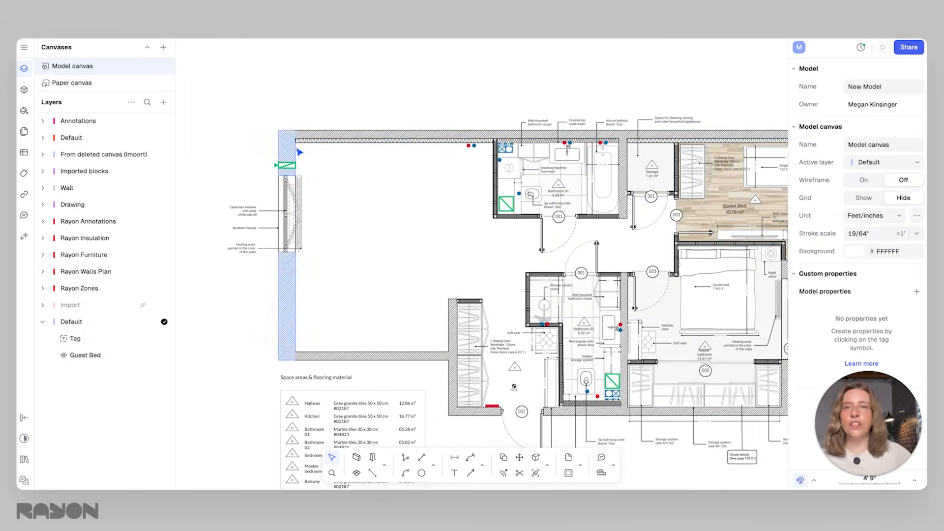
Step: Try to move the empty room's window wall outward and undo the change
drag(289, 146, 248, 146)
scroll(197, 207, up, 5)
key(ctrl+z)
scroll(542, 234, down, 3)
middle_drag(542, 233, 364, 212)
scroll(464, 250, down, 1)
click(464, 250)
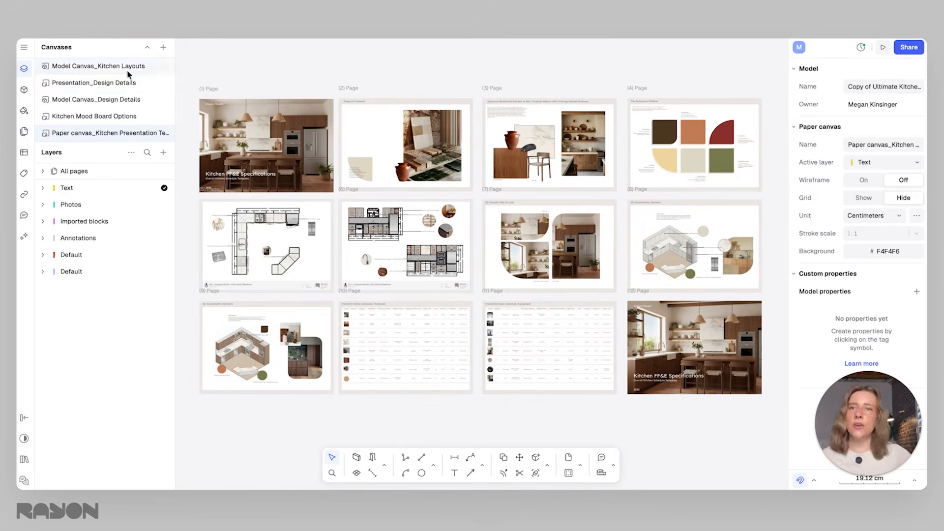
Step: Examine the kitchen types available on the template's Model Canvas_Kitchen Layouts canvas
click(127, 70)
scroll(449, 110, down, 5)
middle_drag(449, 110, 689, 295)
middle_drag(506, 423, 558, 179)
scroll(559, 179, down, 2)
middle_drag(738, 172, 531, 257)
scroll(424, 280, down, 2)
scroll(427, 245, up, 5)
scroll(438, 256, down, 6)
middle_drag(443, 276, 526, 280)
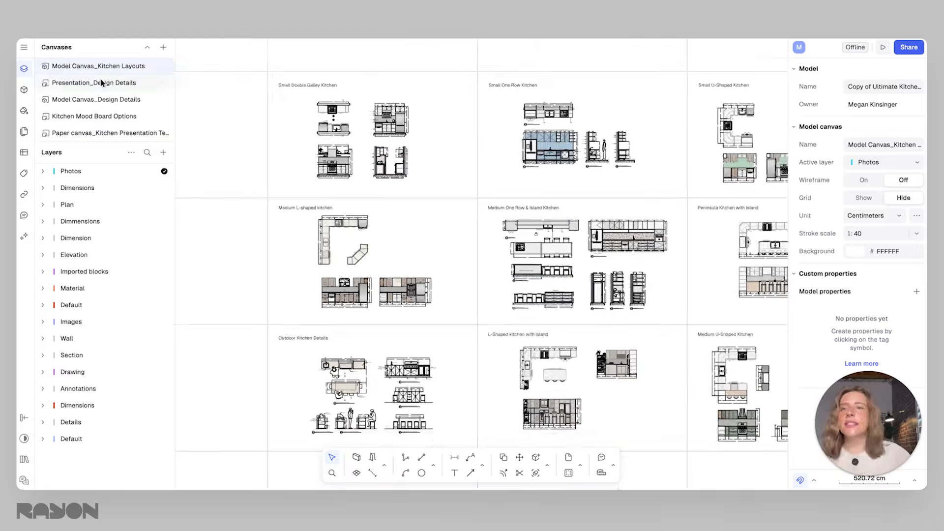
Step: Examine the lighting and handle pull details on the Model Canvas_Design Details canvas
click(102, 83)
click(436, 187)
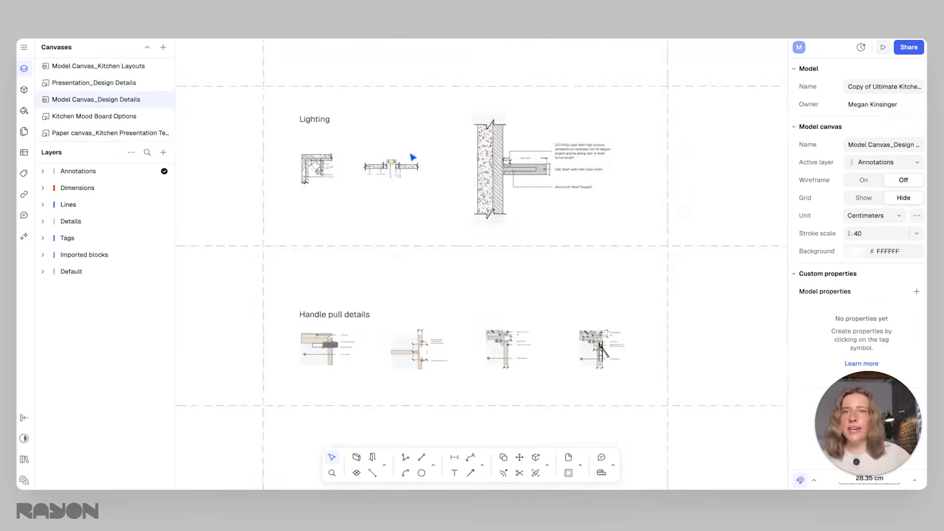
click(498, 196)
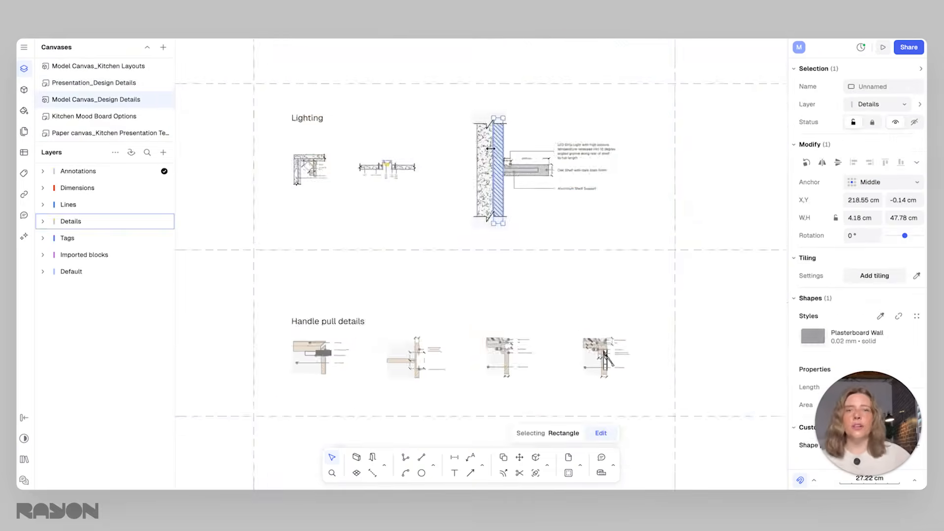
scroll(281, 121, up, 3)
Step: Look through the Kitchen Mood Board Options canvas and the template's kitchen presentation pages
click(101, 83)
click(94, 116)
click(396, 326)
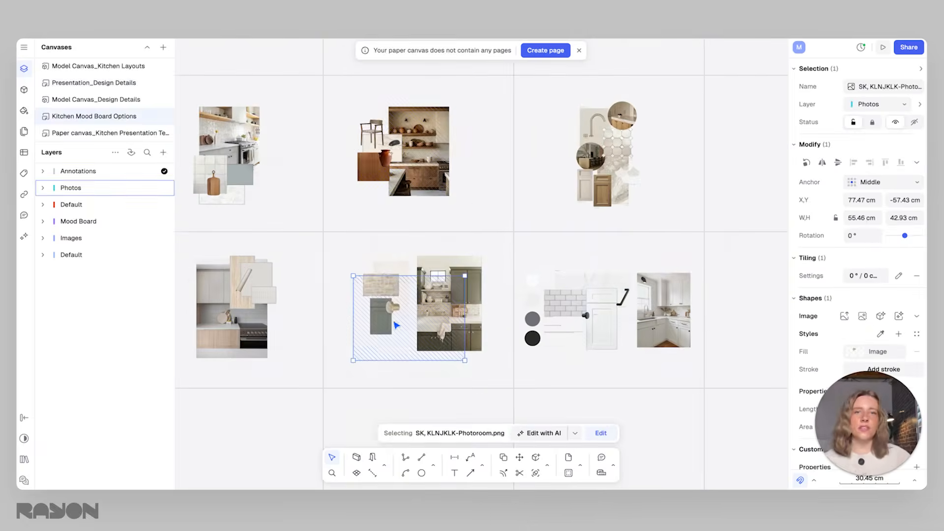
click(418, 150)
click(110, 132)
key(ctrl+a)
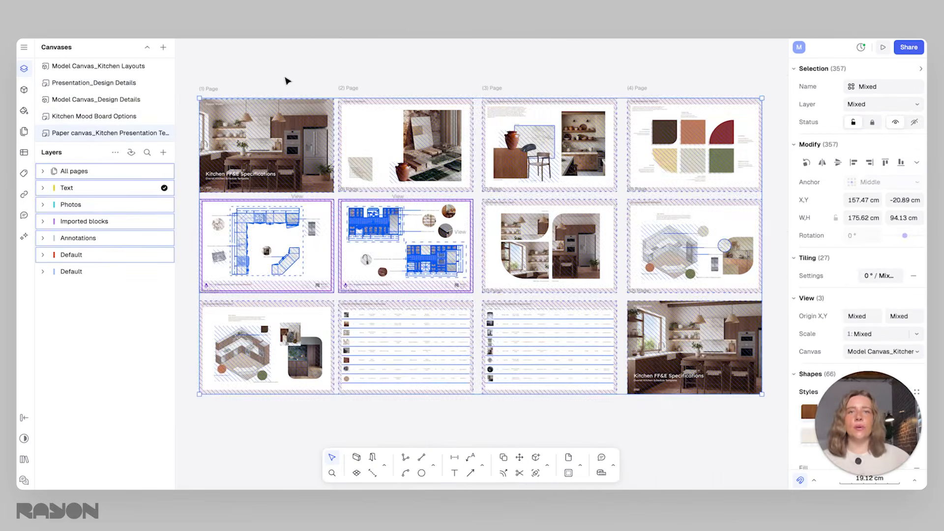
Step: Paste the copied U-shaped kitchen plan into the empty room of the model canvas and rotate it by about 33.8°
click(167, 66)
right_click(368, 158)
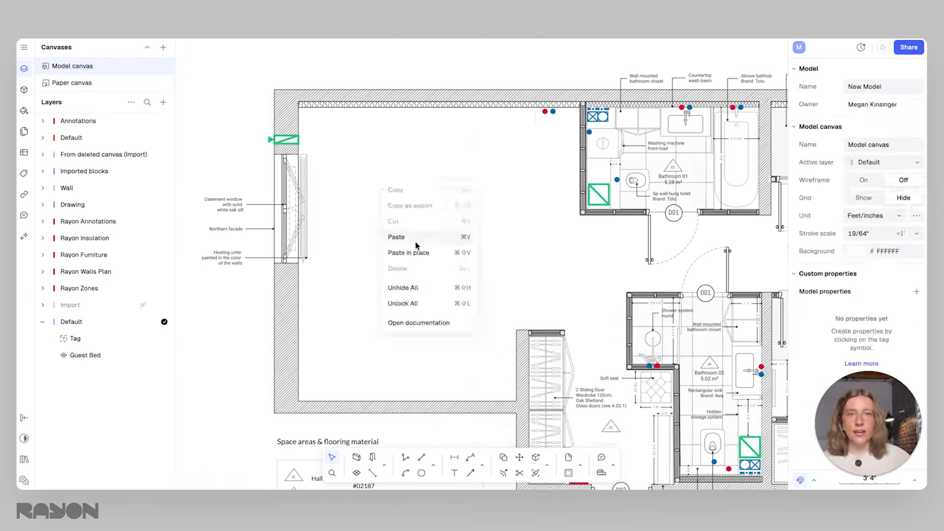
click(393, 238)
key(r)
drag(403, 210, 404, 273)
middle_drag(391, 265, 453, 259)
scroll(510, 264, up, 2)
scroll(510, 263, down, 2)
key(Delete)
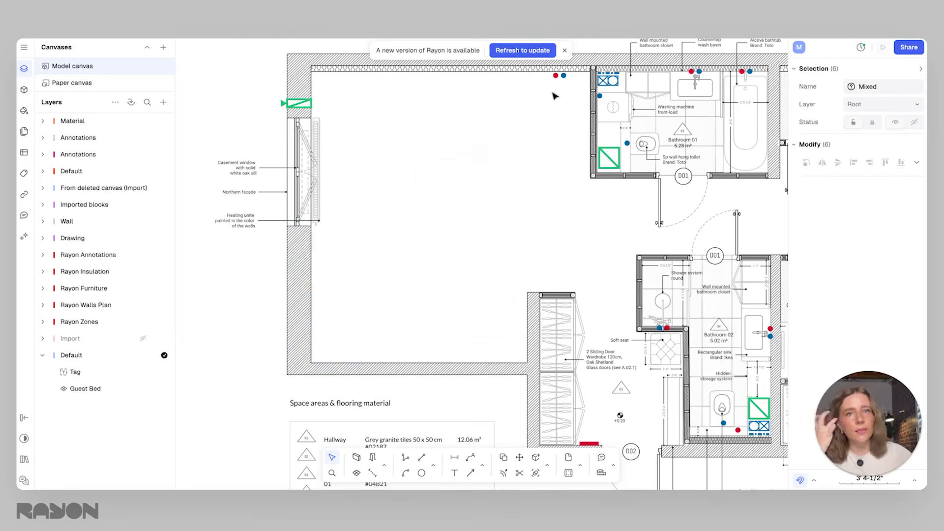
key(ctrl+v)
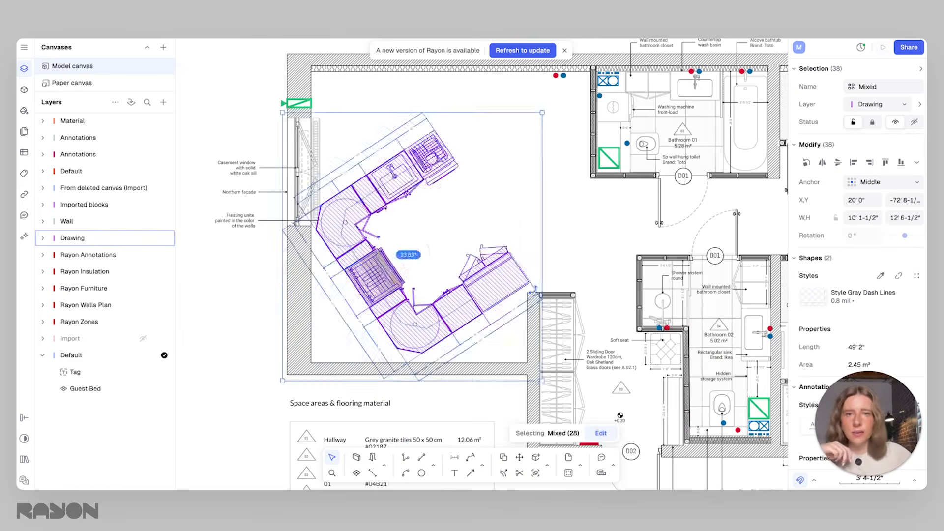